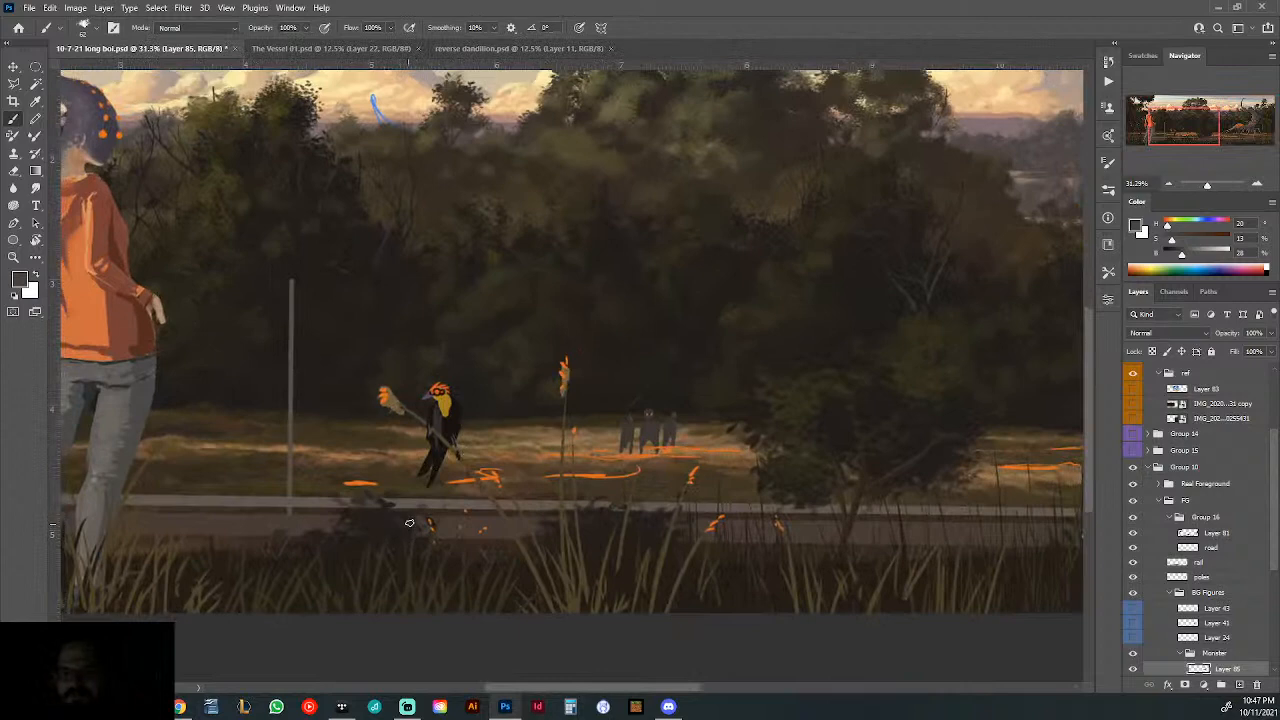
- Toggle the visibility of Group 16, FG and Real Foreground to find which group holds the bird on the stalk
key(ctrl+0)
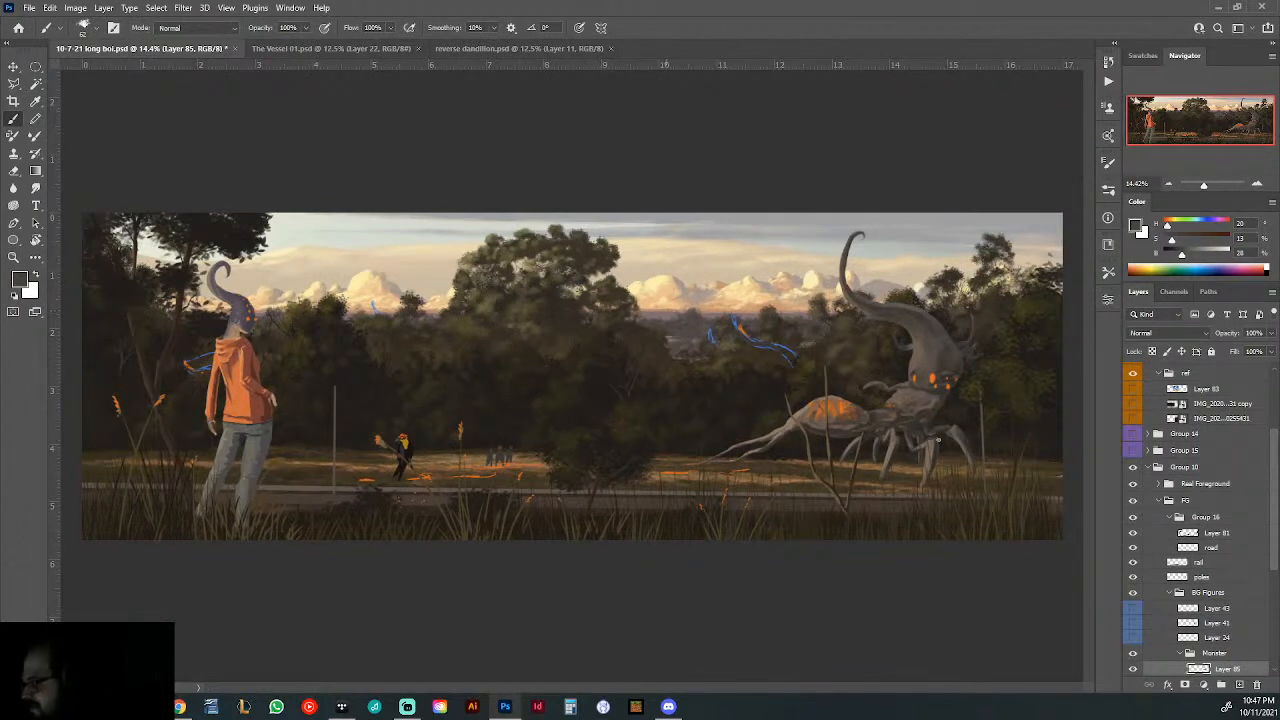
click(1172, 595)
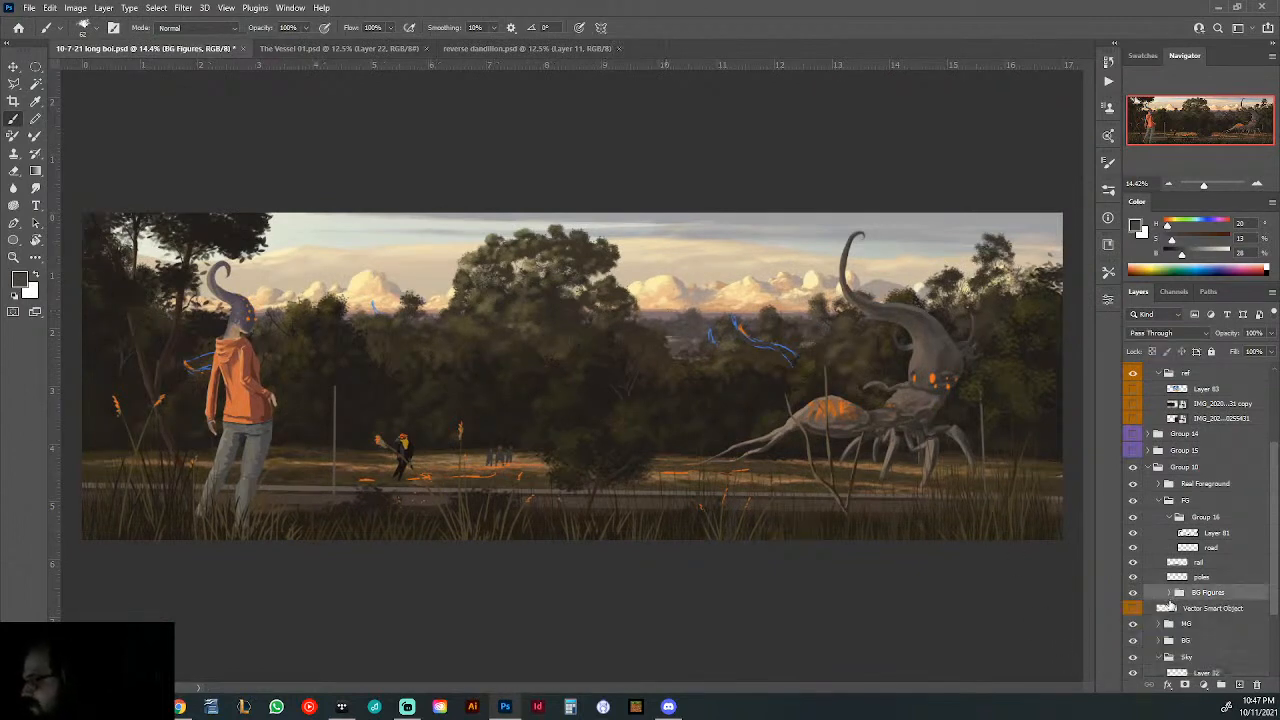
click(1134, 518)
click(1135, 517)
click(1134, 502)
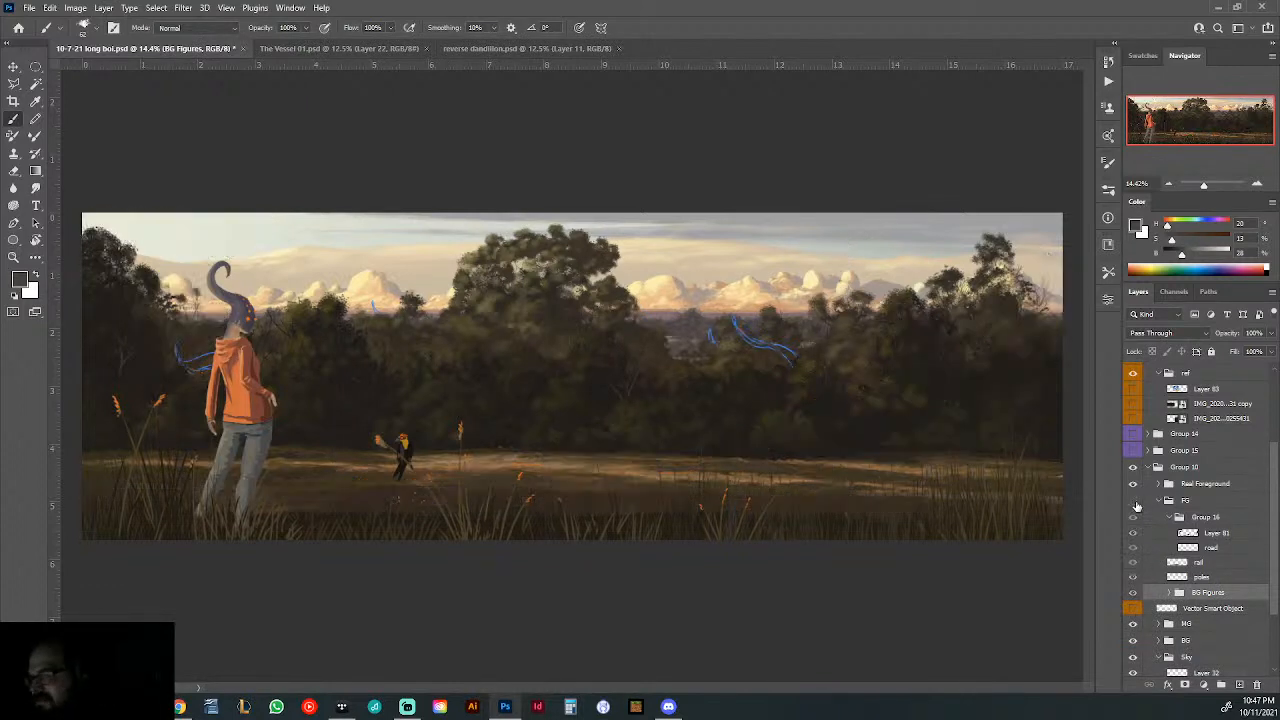
click(1136, 500)
click(1134, 485)
click(1134, 485)
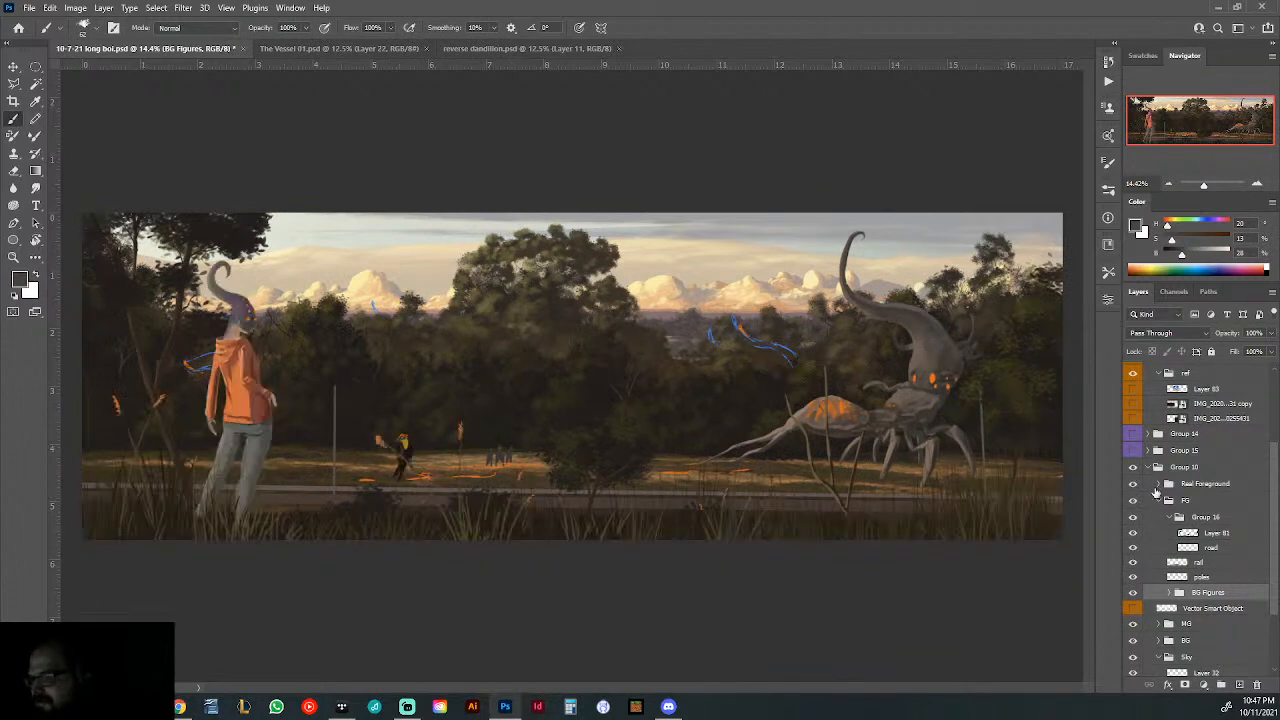
- Expand the Real Foreground group and toggle Layers 68 and 69 to check which parts of the bird and grasses each holds
click(1157, 484)
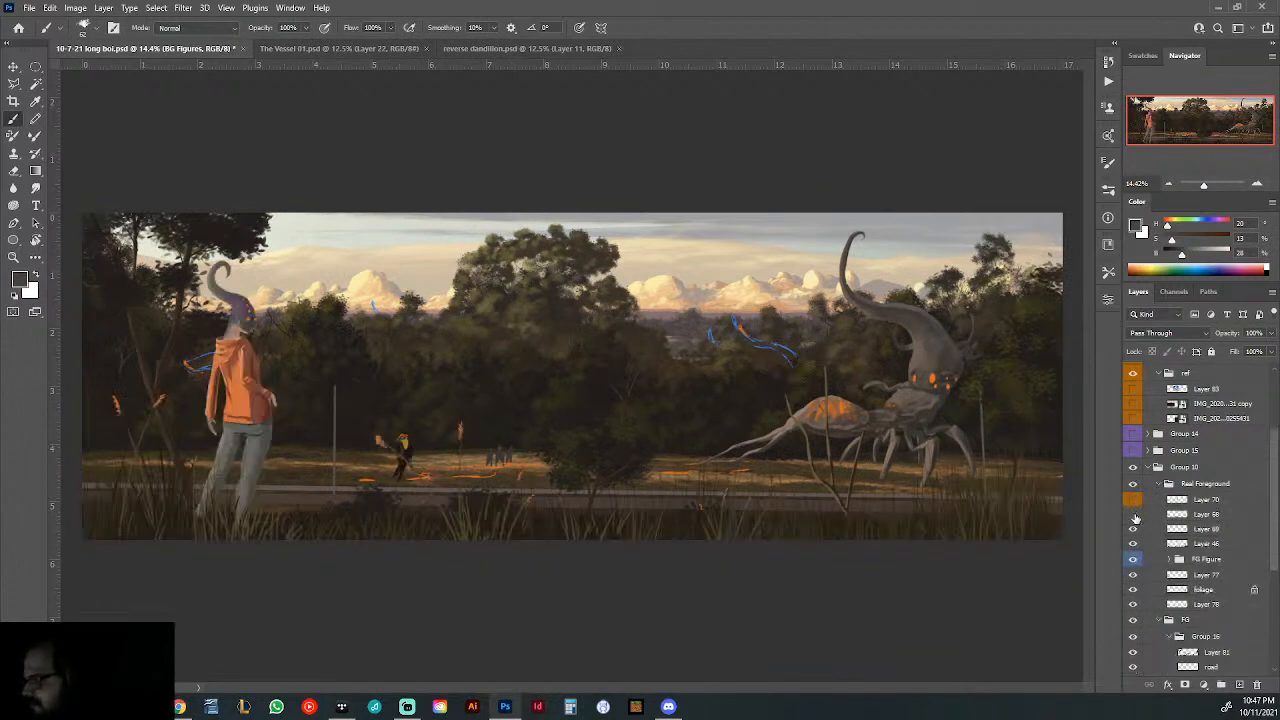
click(1133, 515)
click(1133, 515)
click(1133, 515)
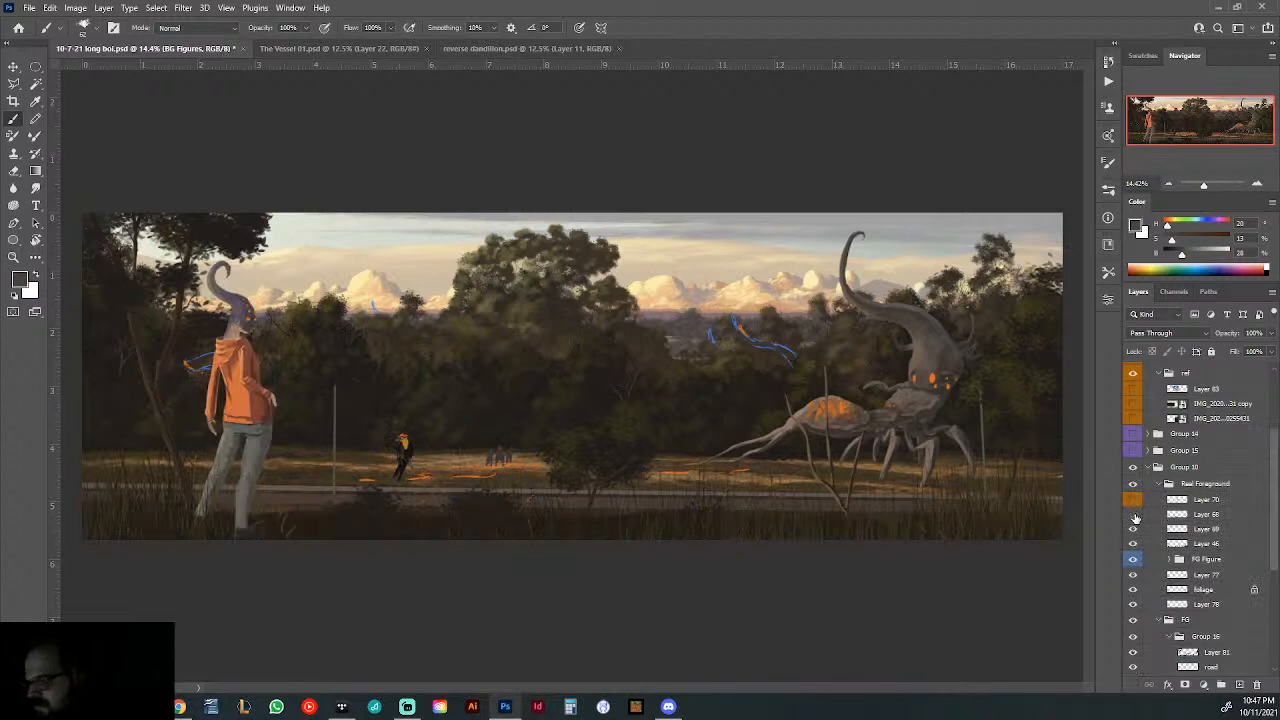
click(1133, 515)
click(1133, 529)
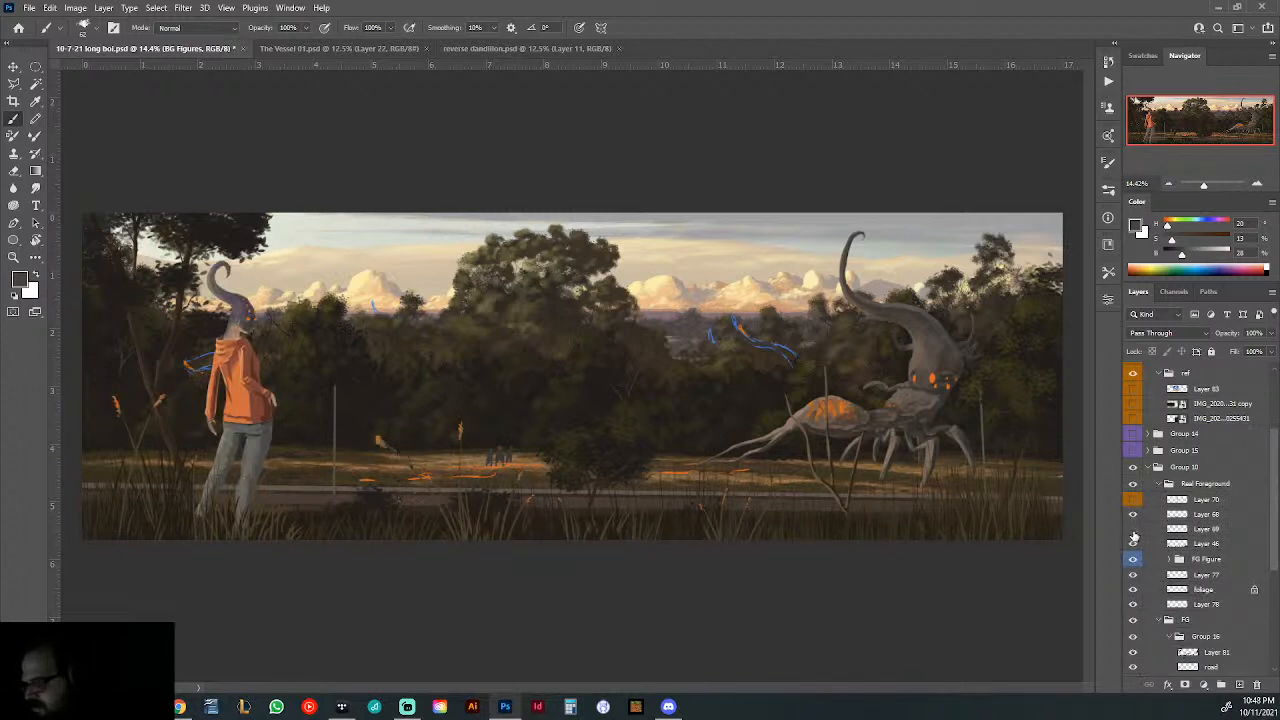
click(1133, 529)
- Merge Layers 68 and 69 into one layer and toggle its visibility to check the combined content
click(1189, 527)
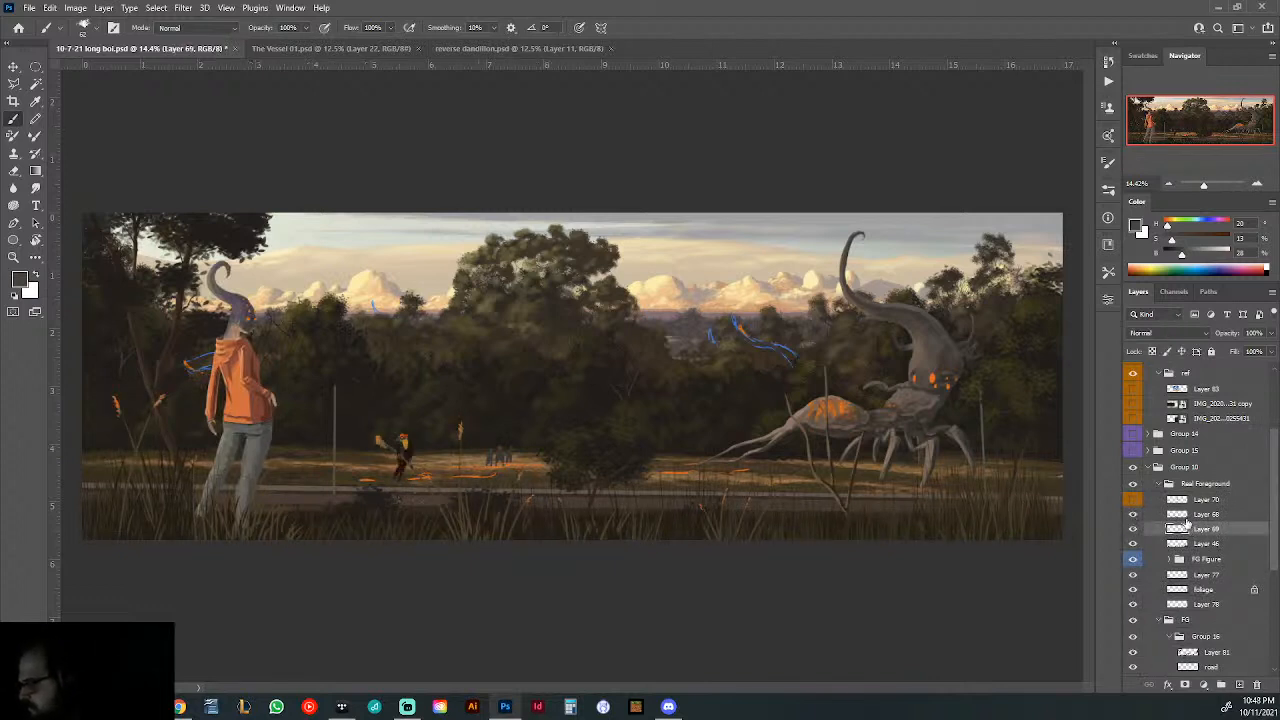
shift+click(1186, 518)
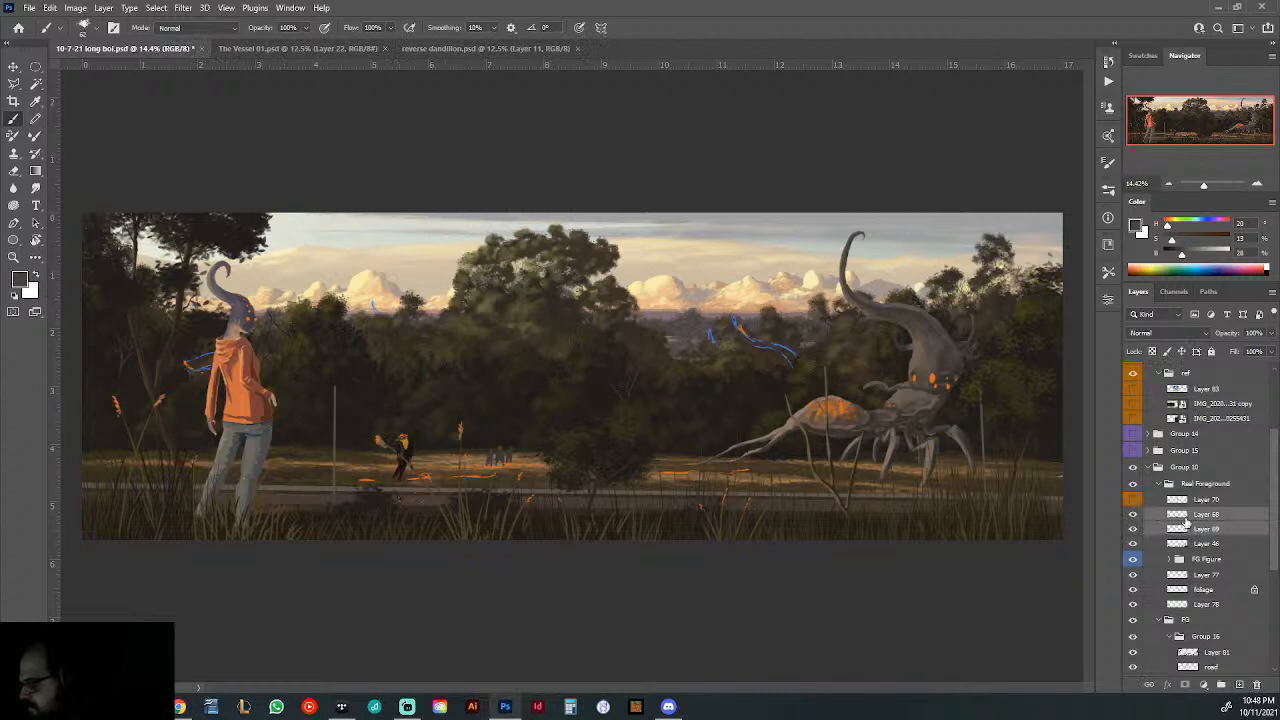
key(ctrl+e)
click(1133, 516)
click(1133, 516)
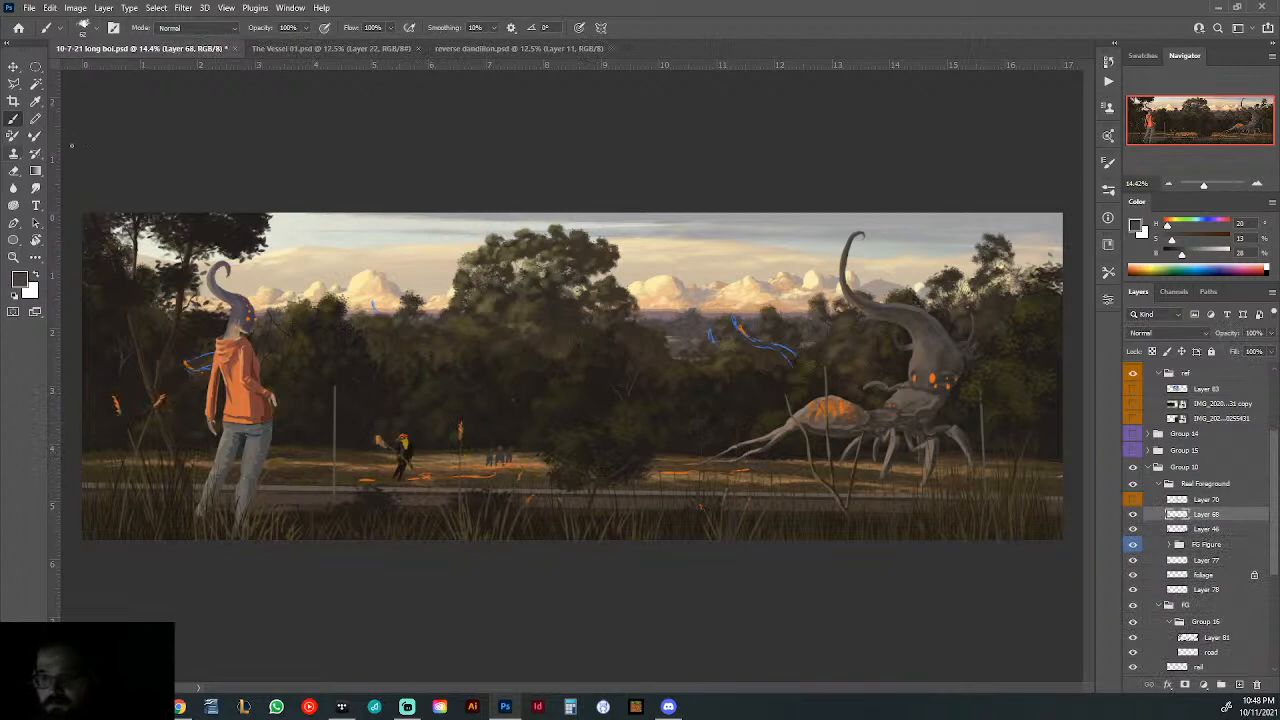
key(l)
drag(454, 518, 515, 522)
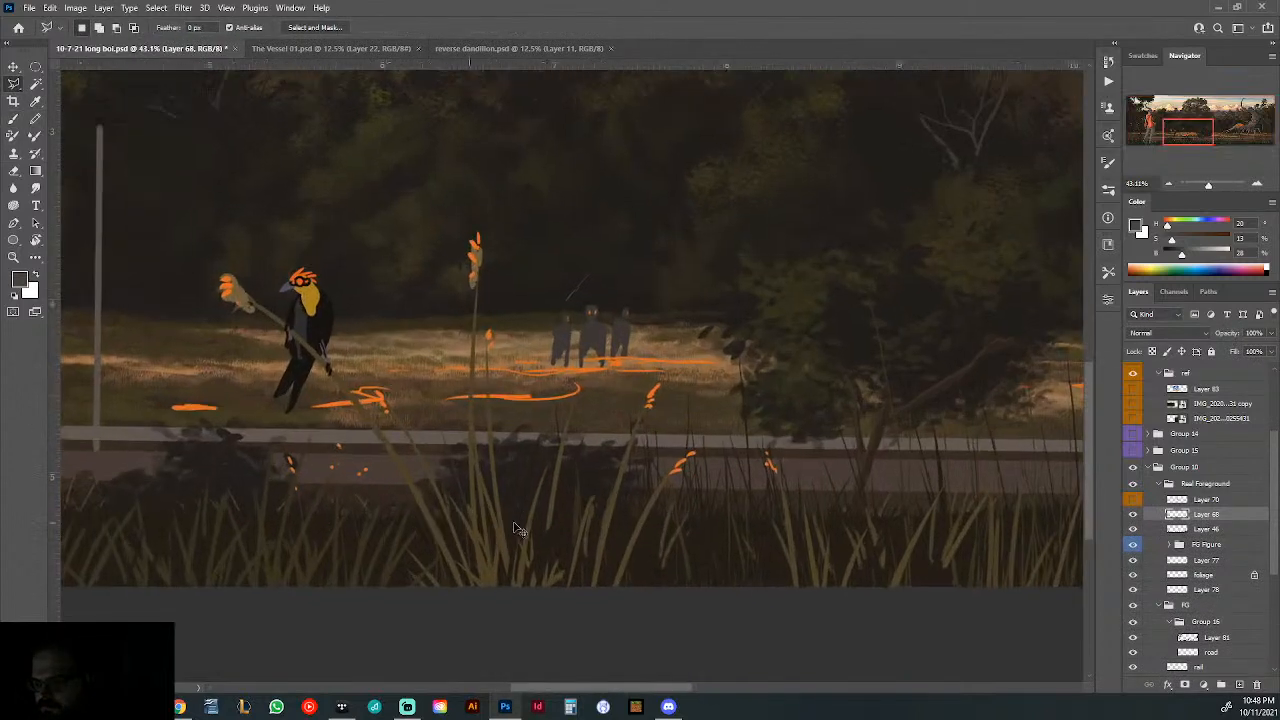
click(390, 600)
click(408, 556)
click(422, 521)
click(417, 556)
key(Escape)
- Outline the bird and its grass stalk with the Polygonal Lasso, cut them from Layer 68 and deselect
click(457, 587)
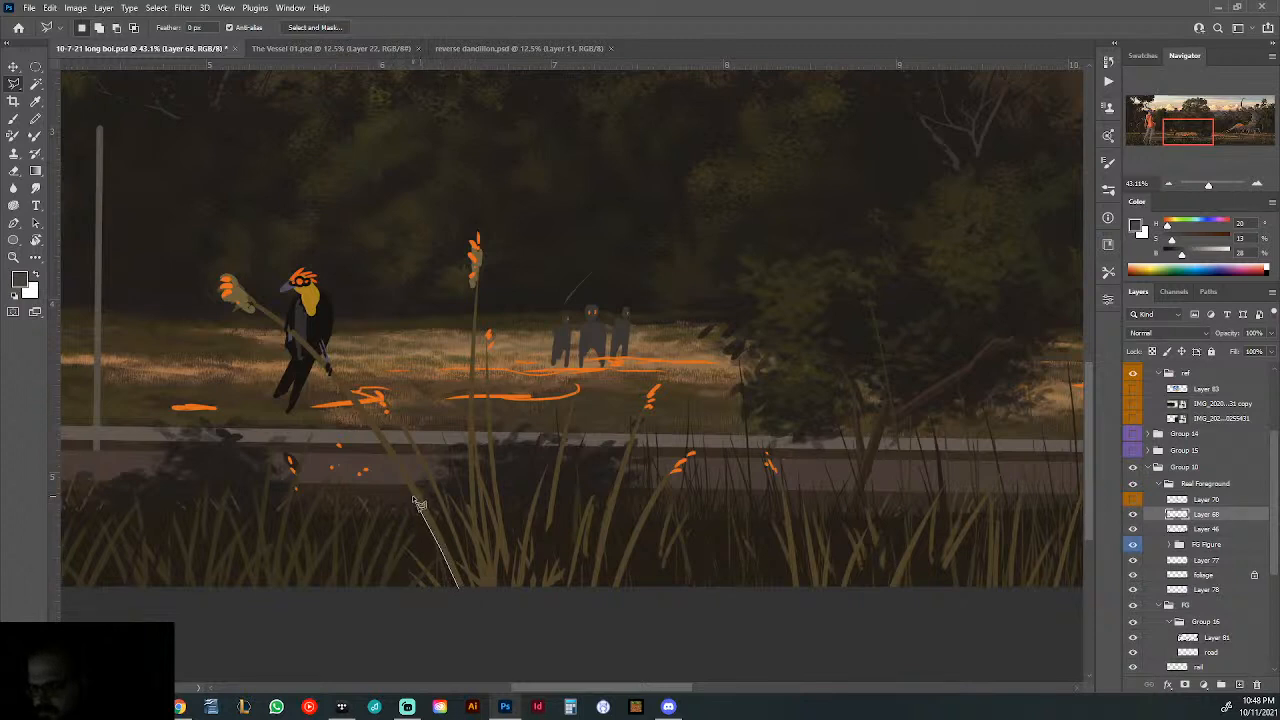
click(350, 404)
click(320, 399)
click(289, 429)
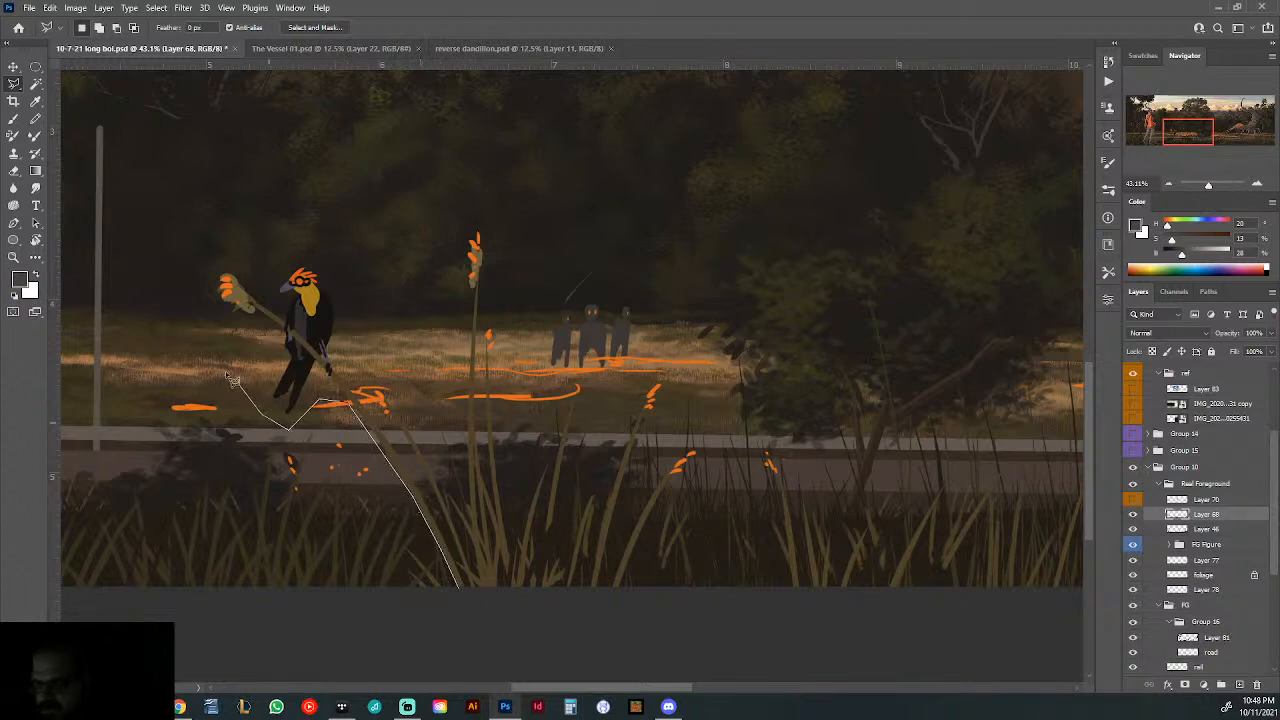
click(146, 283)
click(211, 187)
click(299, 175)
click(347, 360)
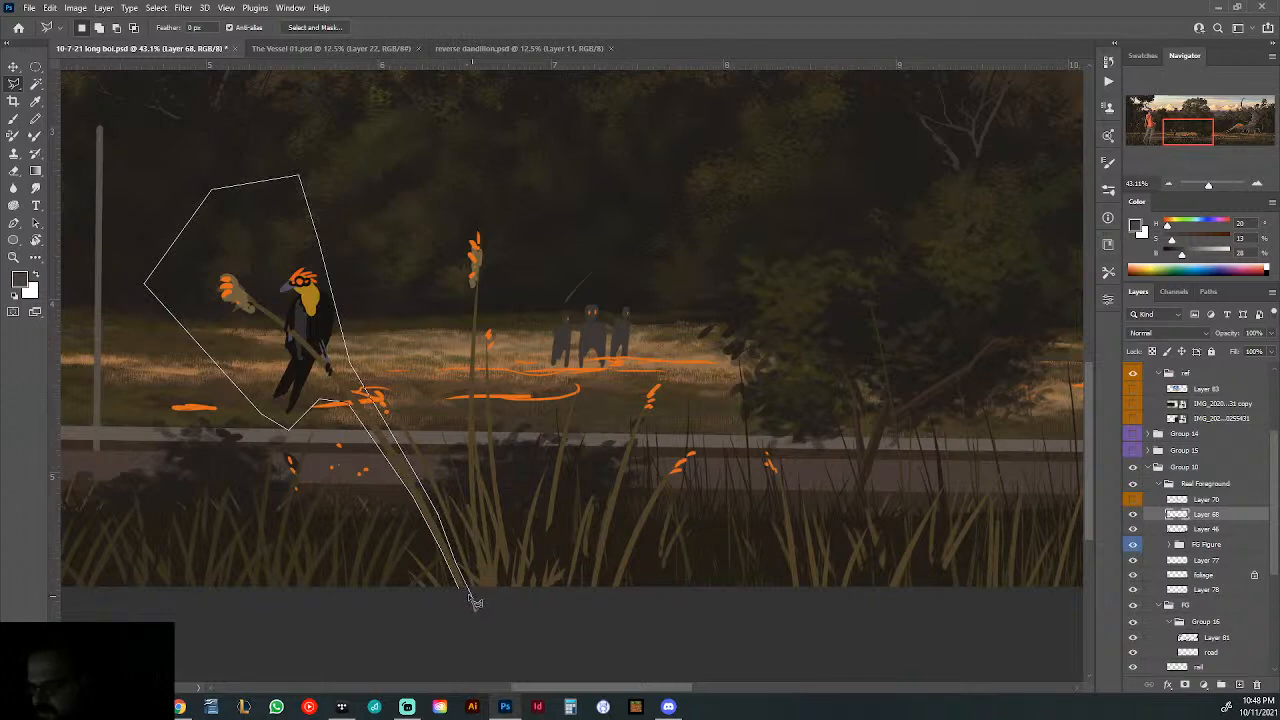
double_click(463, 594)
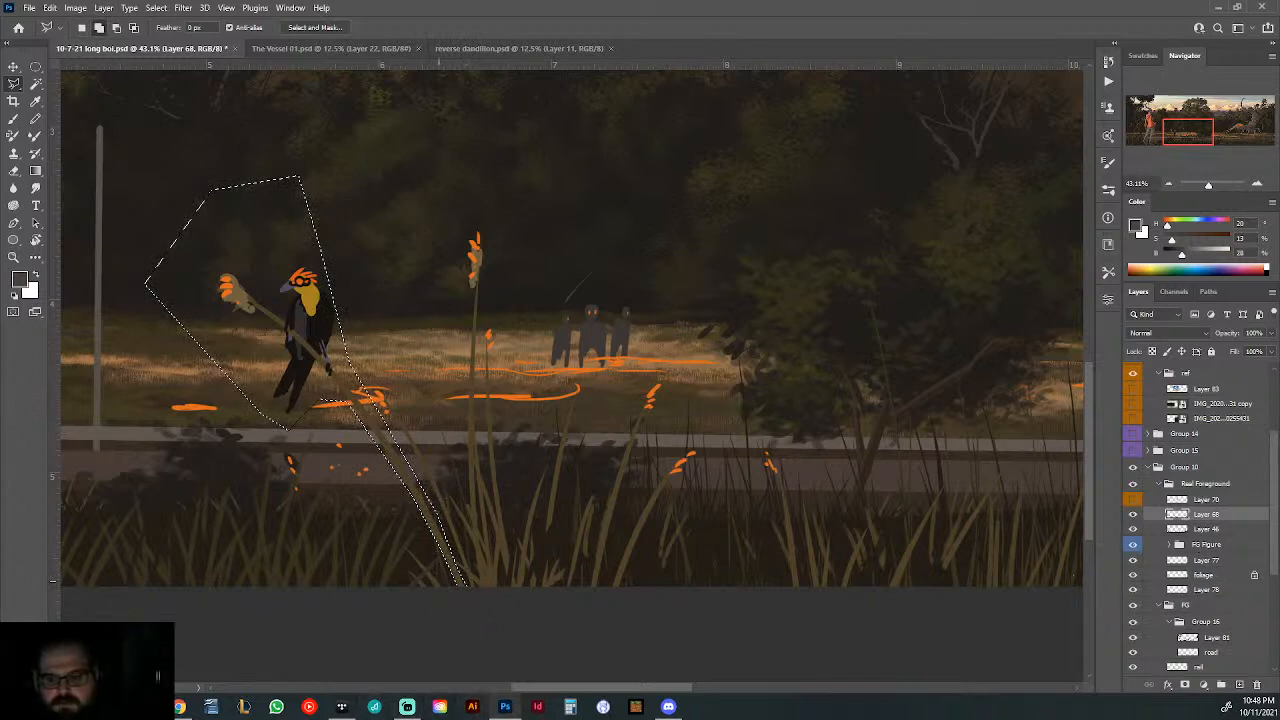
key(Delete)
key(ctrl+d)
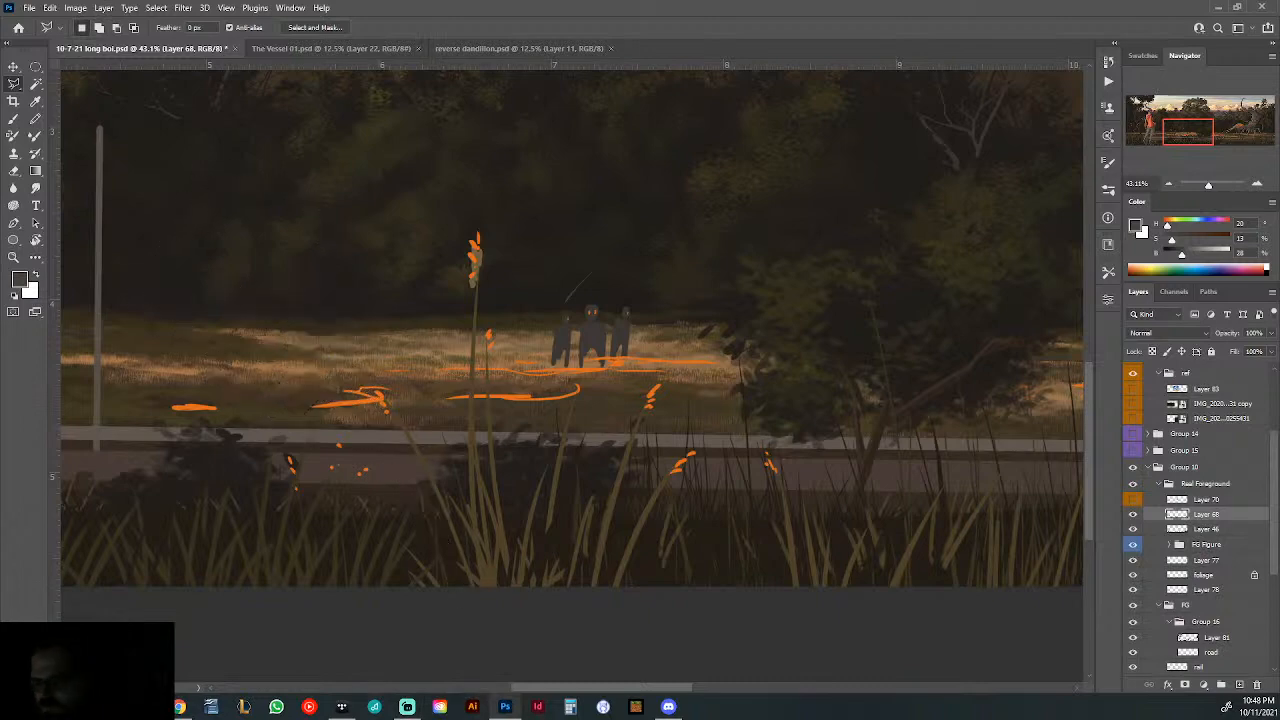
- Show the gutter layer in Group 1 over the centre of the painting
mouse_move(703, 467)
mouse_down()
mouse_move(634, 476)
mouse_move(697, 521)
mouse_move(641, 586)
mouse_up()
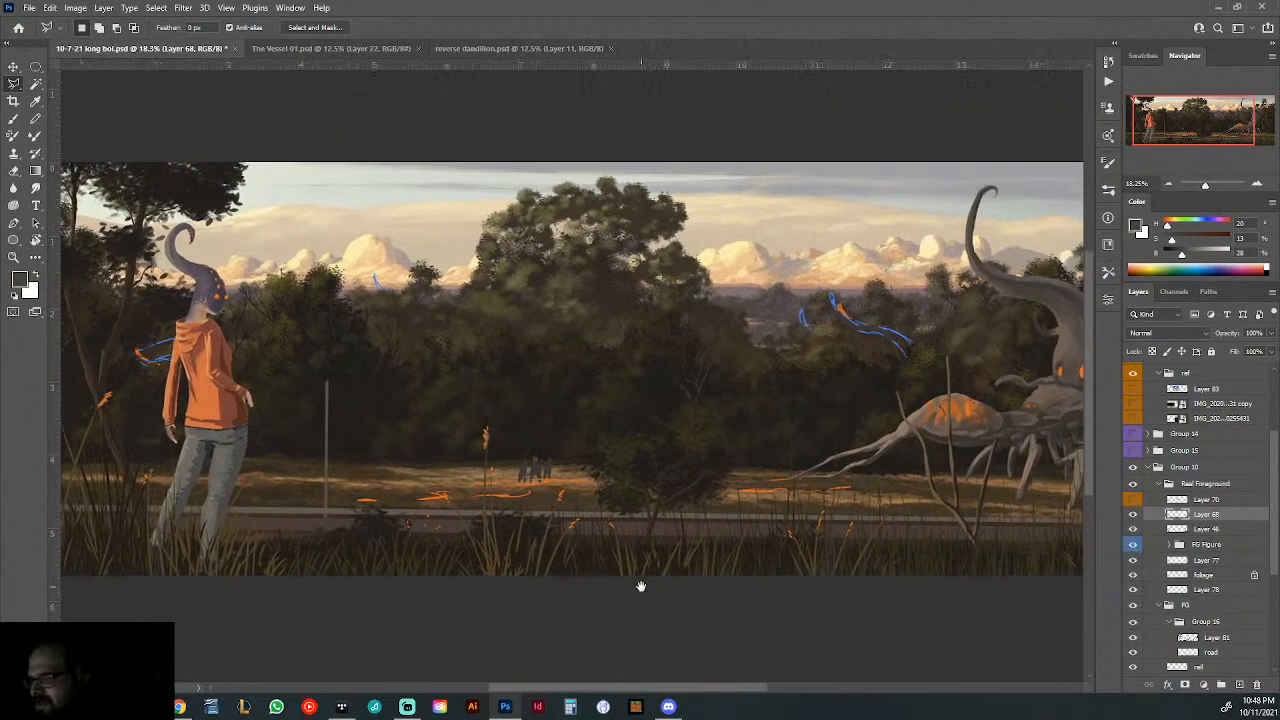
mouse_move(437, 569)
mouse_down()
mouse_move(538, 586)
mouse_move(489, 583)
mouse_up()
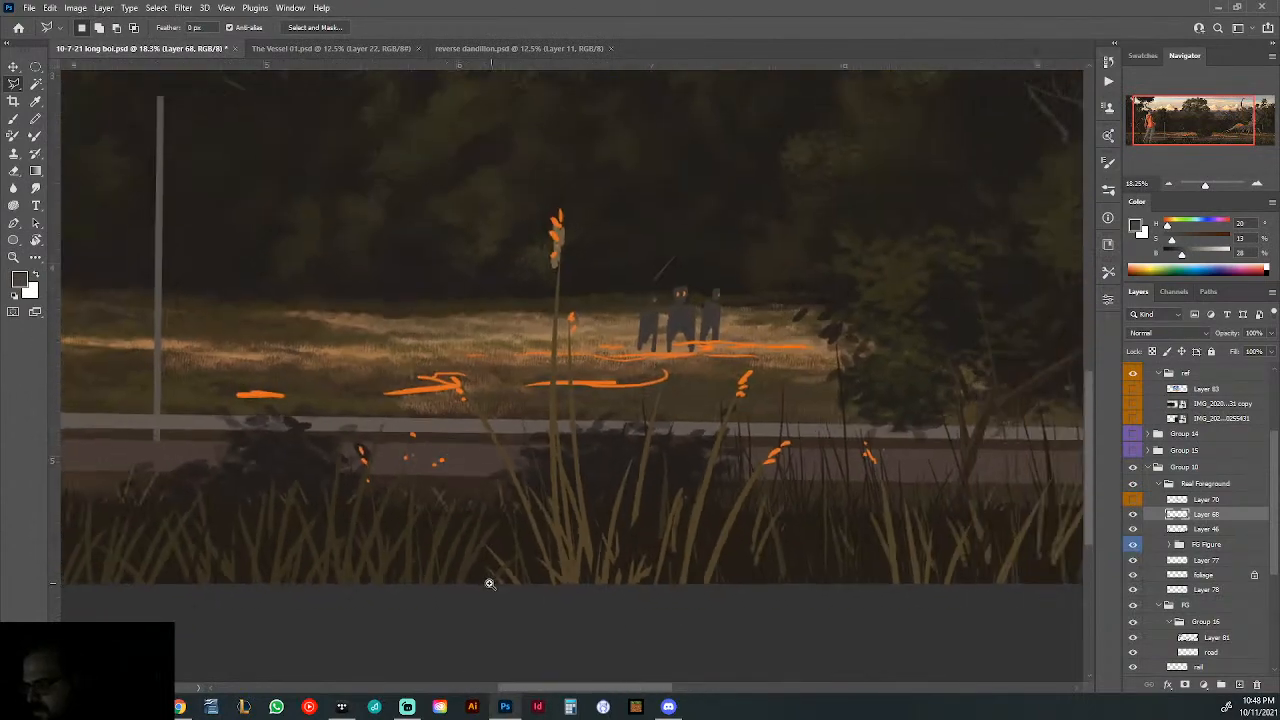
mouse_move(803, 578)
mouse_down()
mouse_move(709, 569)
mouse_move(580, 586)
mouse_up()
mouse_move(968, 562)
mouse_down()
mouse_move(820, 563)
mouse_move(857, 569)
mouse_move(869, 591)
mouse_up()
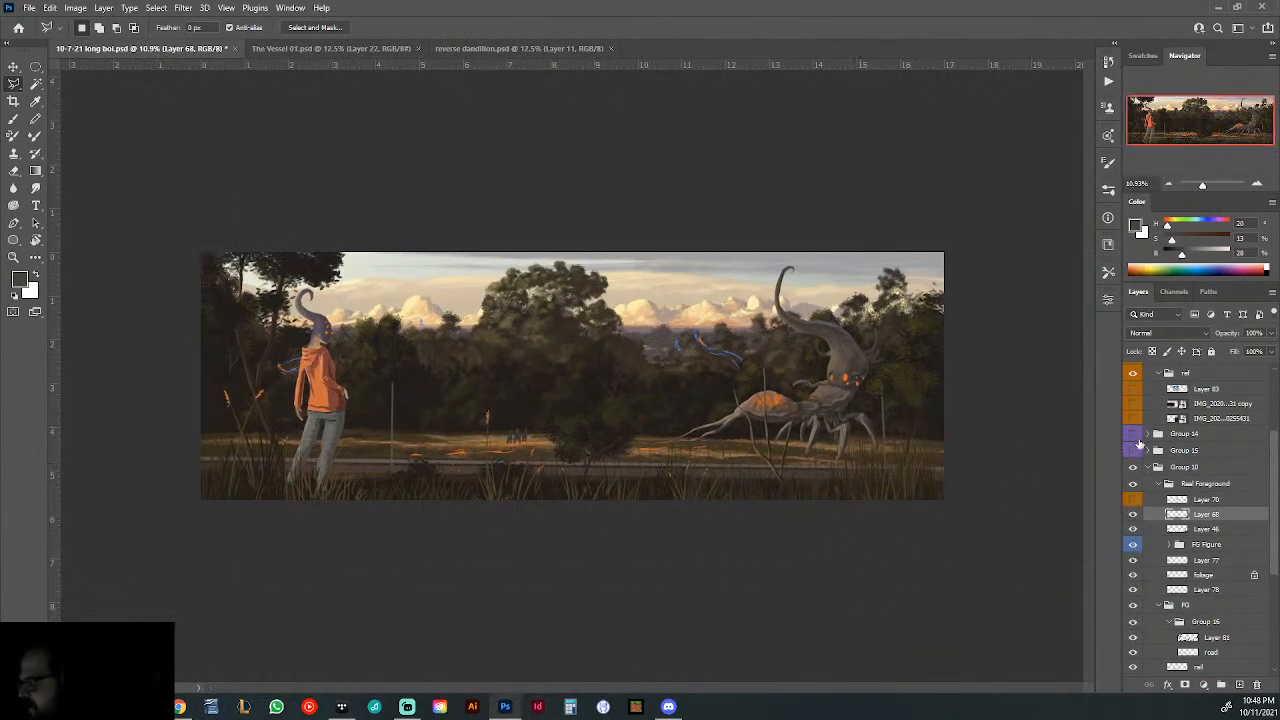
scroll(1180, 430, up, 3)
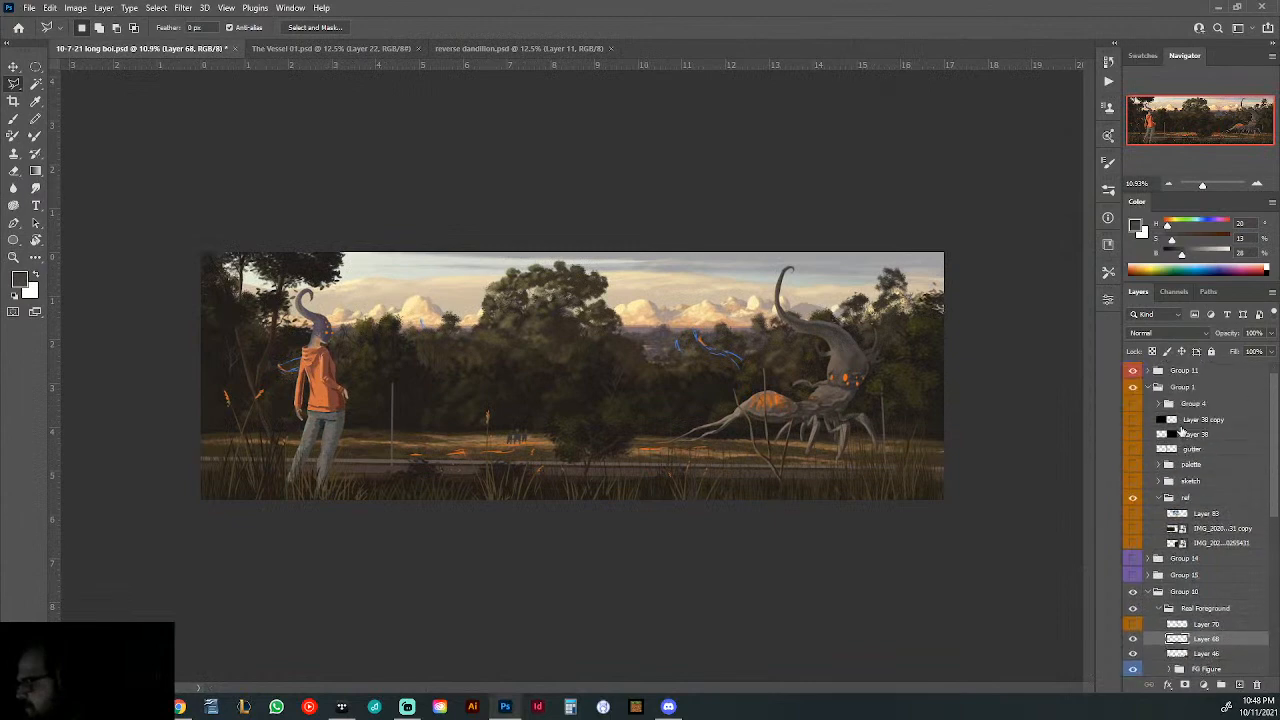
click(1133, 449)
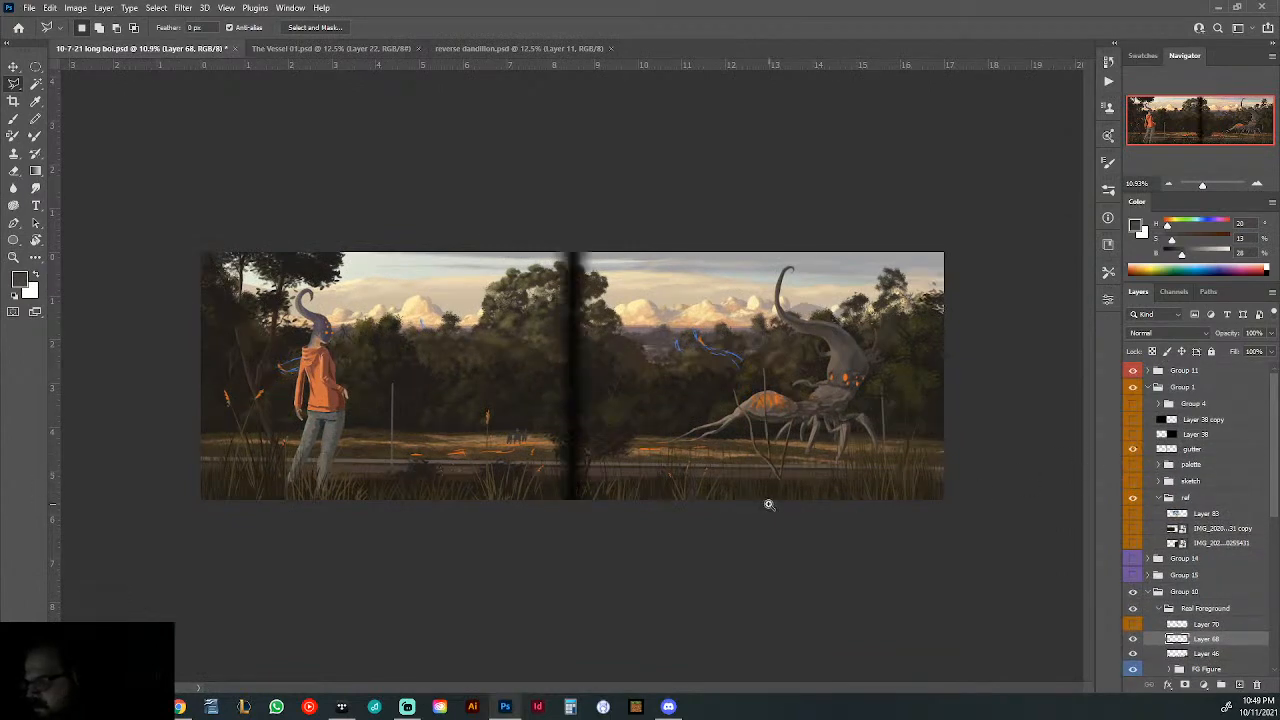
drag(766, 506, 789, 504)
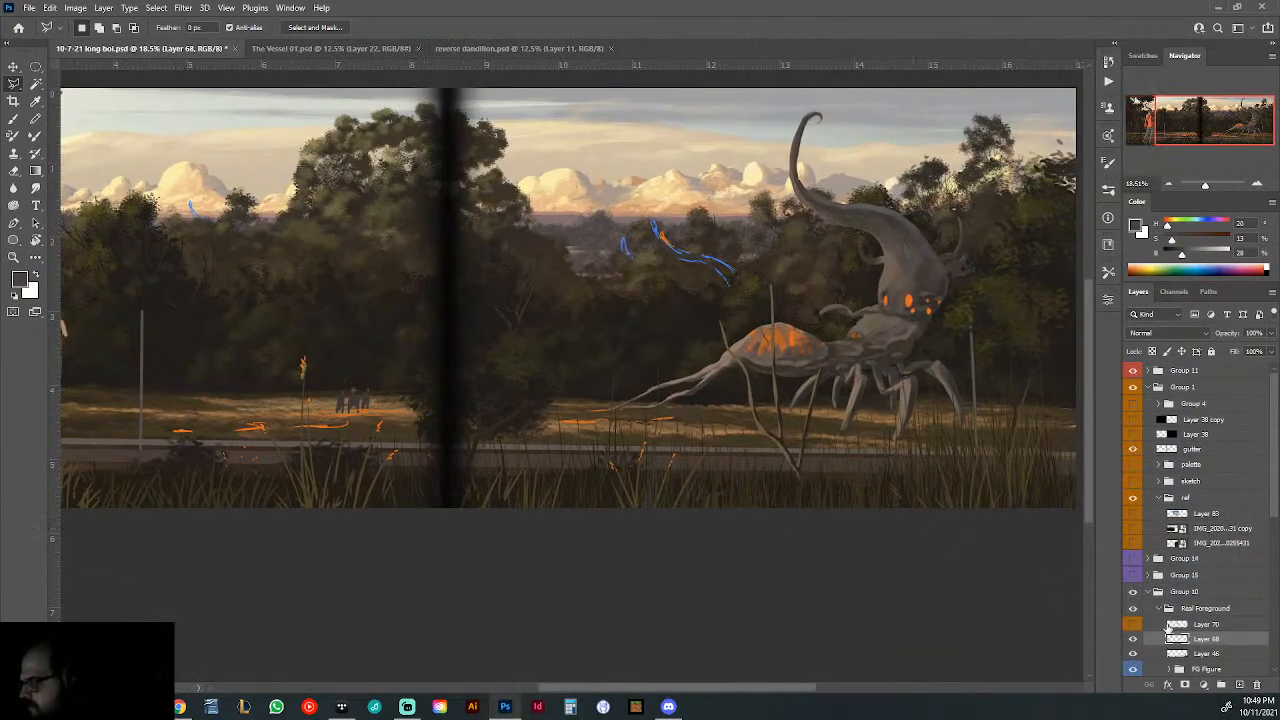
- Paste the bird and stalk onto a new layer above Layer 68 and move them between the gutter and the monster's tail tendrils
click(1239, 685)
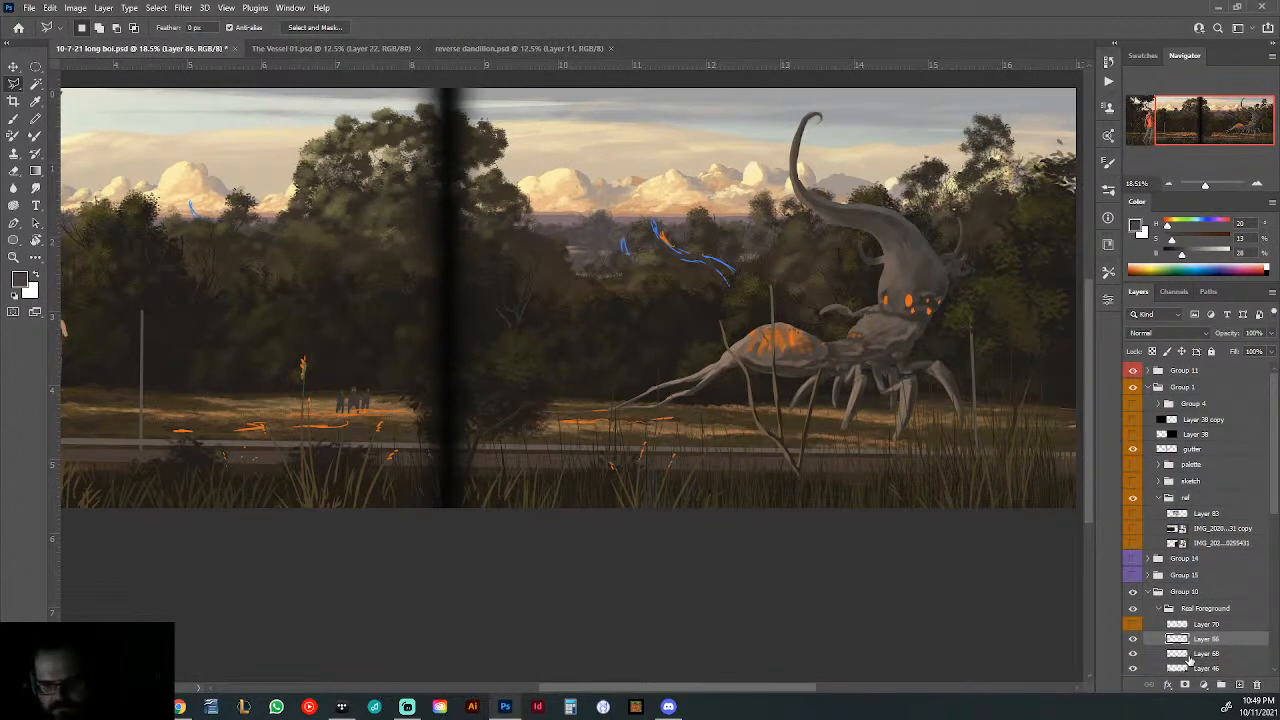
key(ctrl+v)
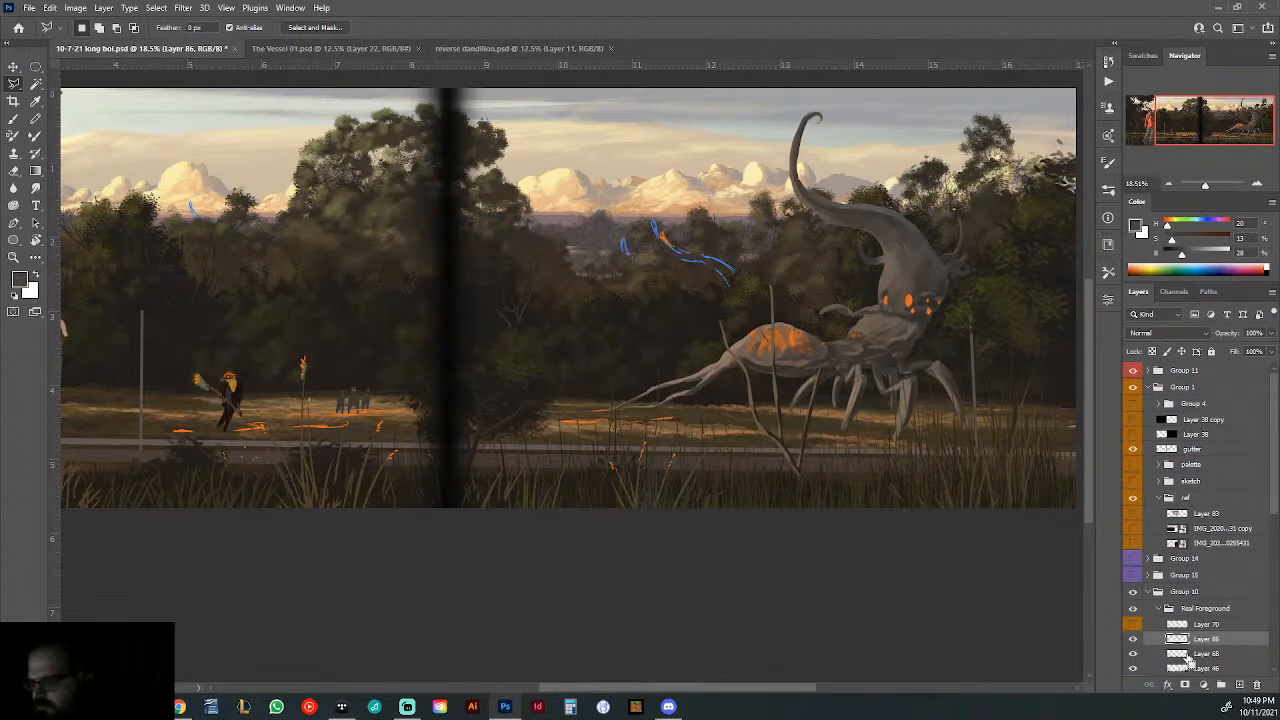
click(14, 68)
drag(244, 405, 590, 400)
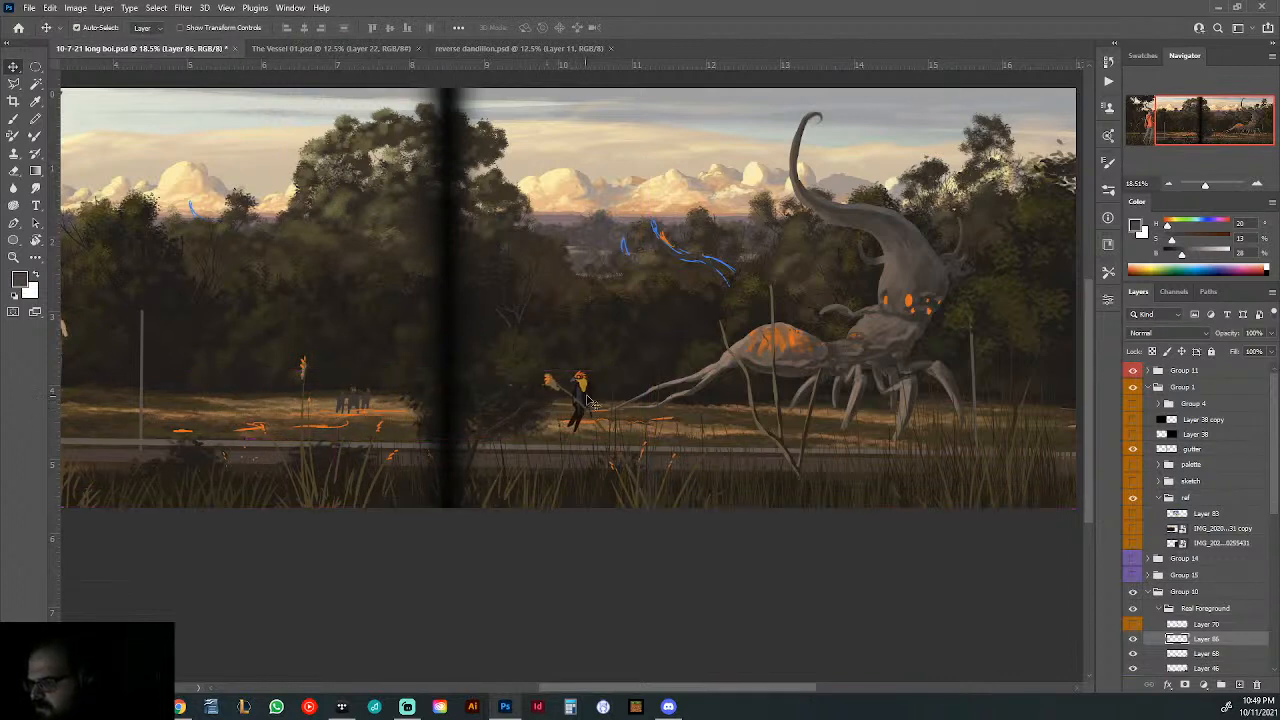
- Compare the composition with and without the bird layer, and nudge the bird and stalk slightly to the right
scroll(585, 405, down, 5)
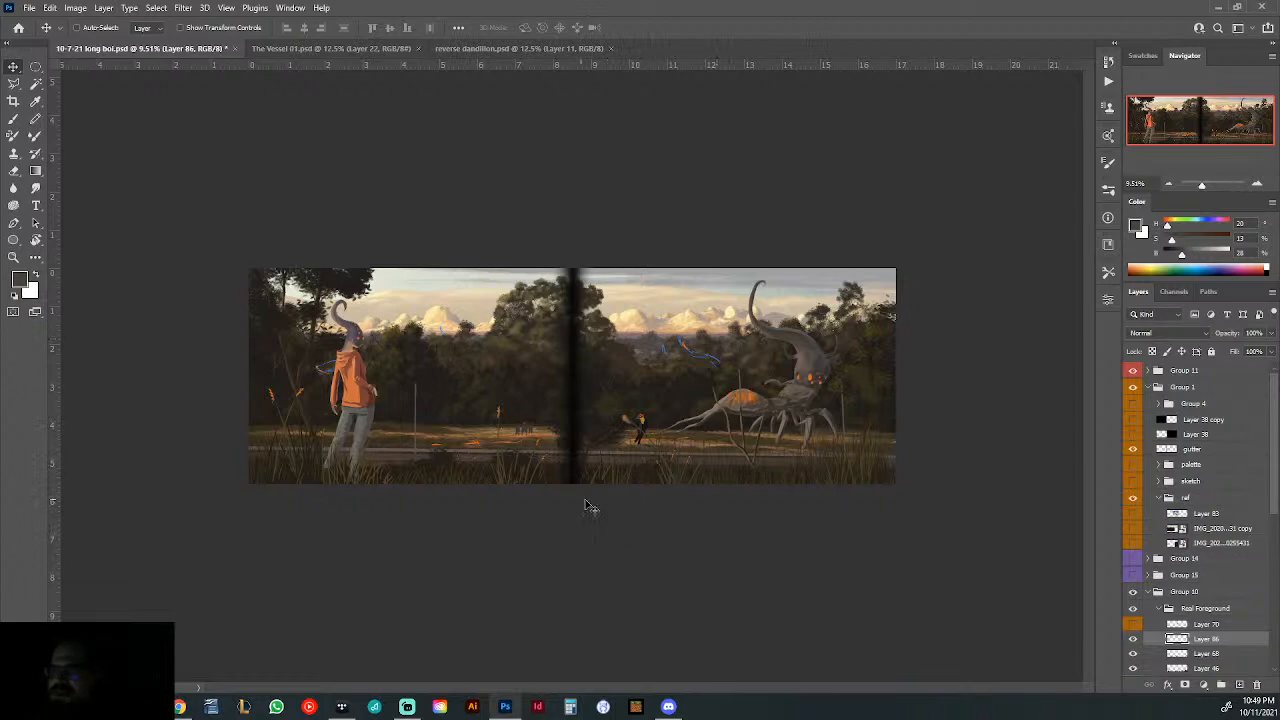
click(1133, 639)
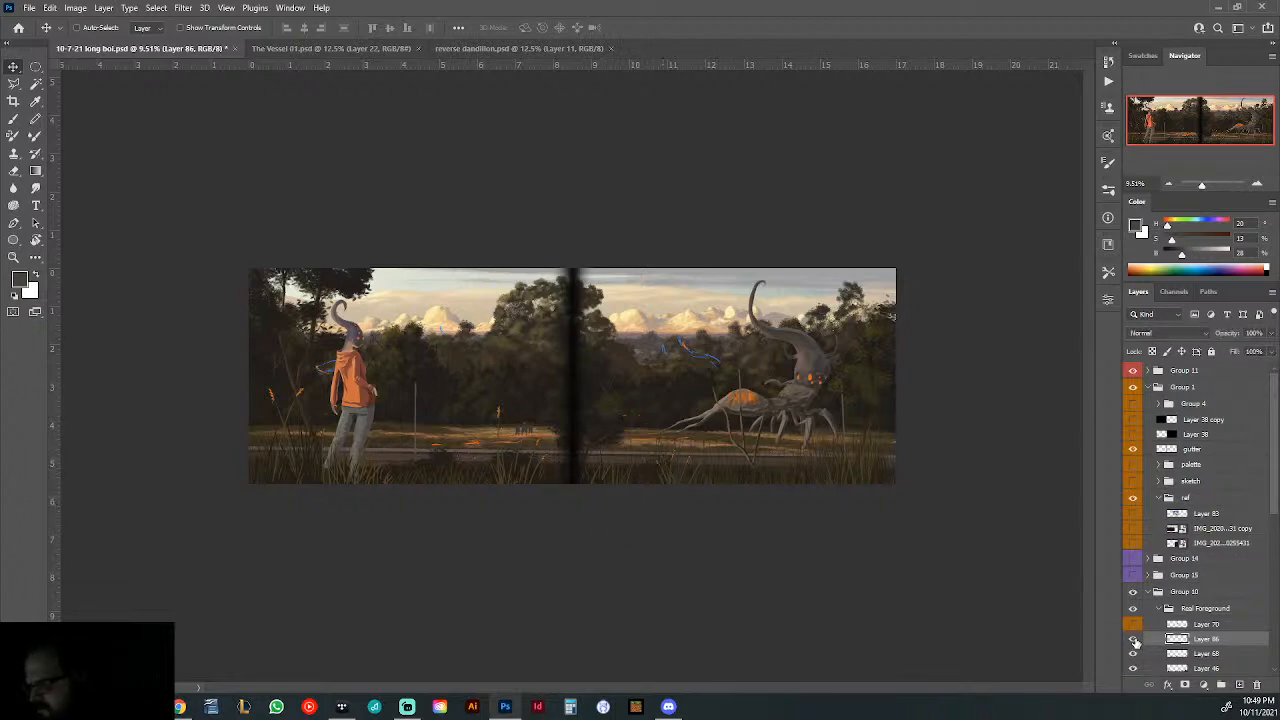
click(1133, 639)
scroll(657, 449, up, 5)
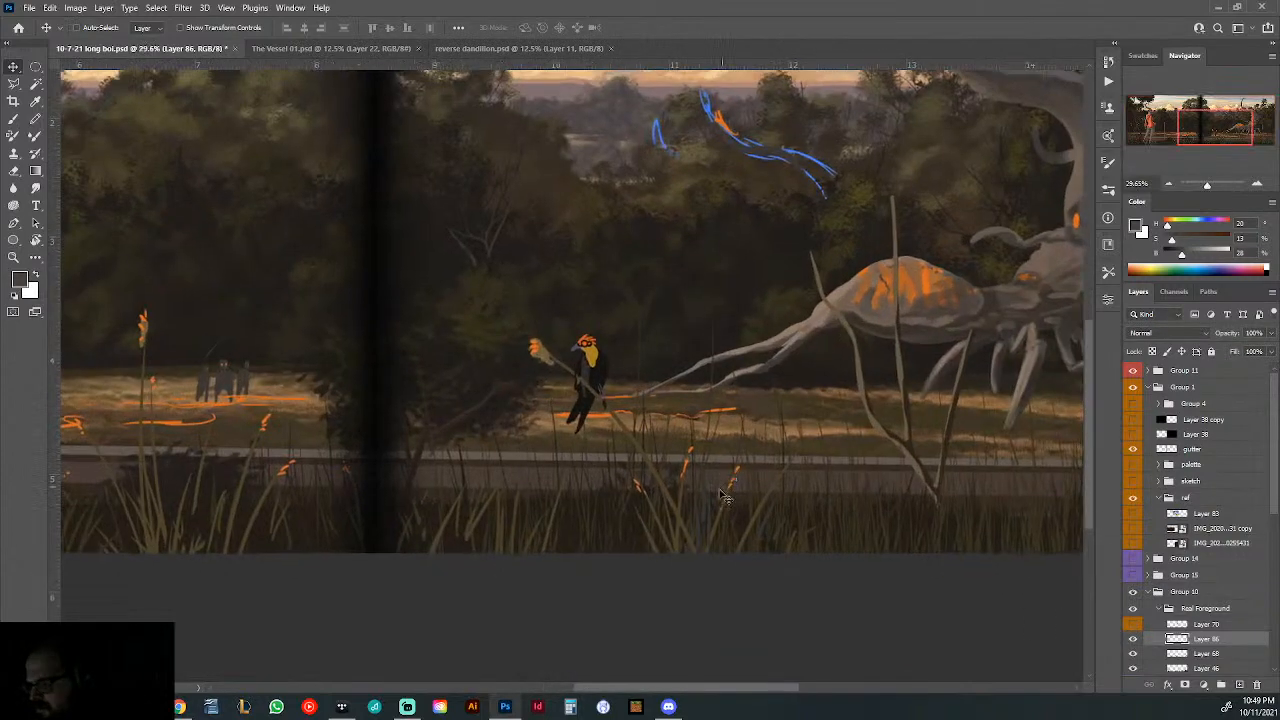
drag(672, 505, 680, 505)
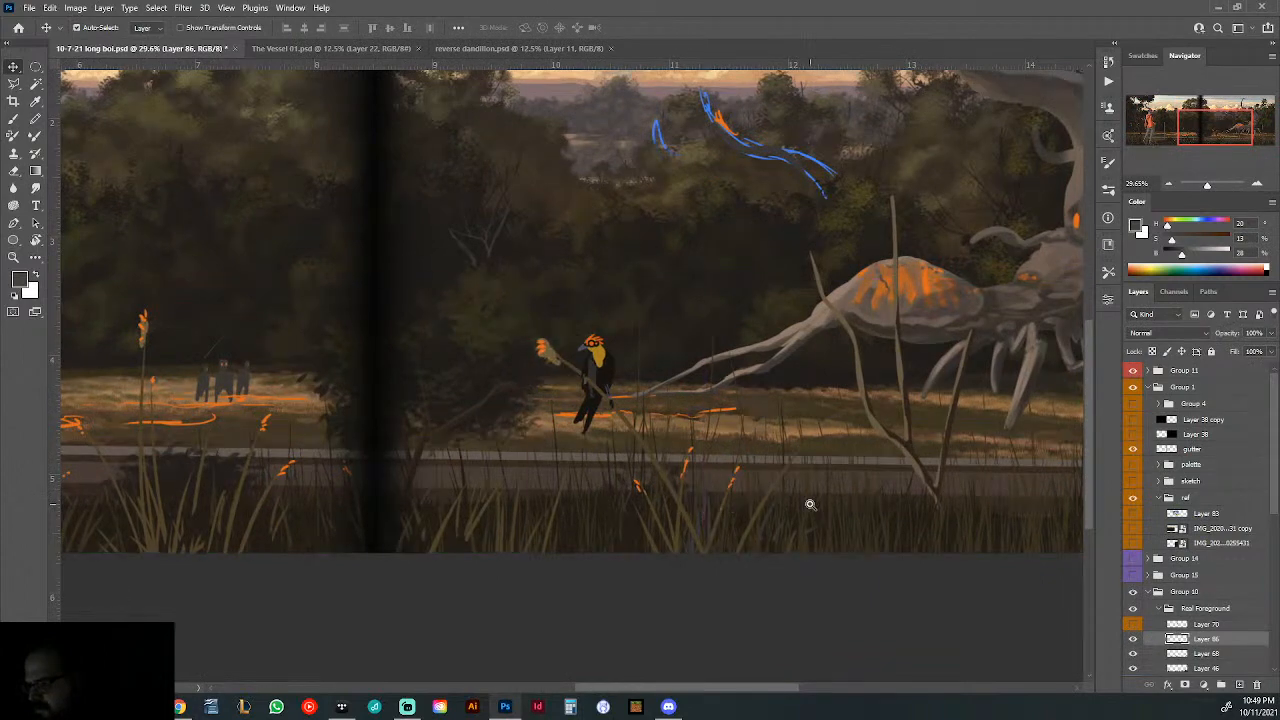
- Hide the gutter layer, check Layer 70, and show the Vector Smart Object title lettering over the painting
scroll(810, 504, down, 5)
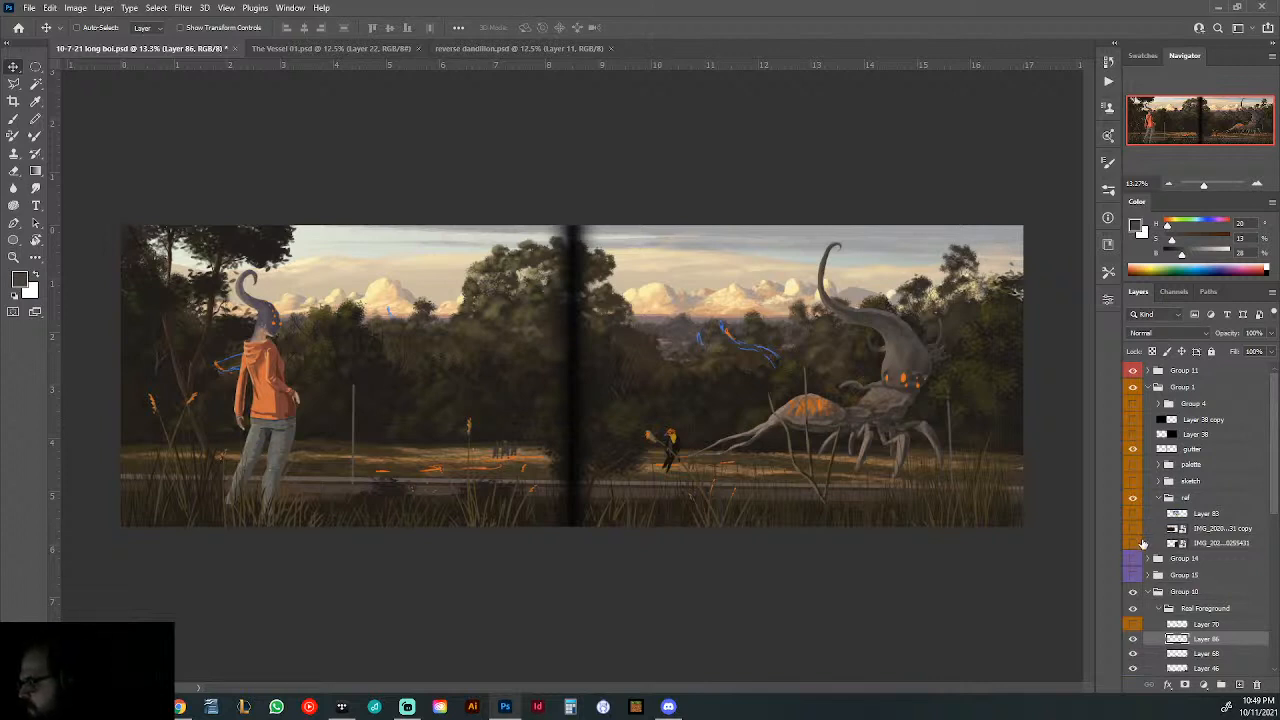
click(1134, 450)
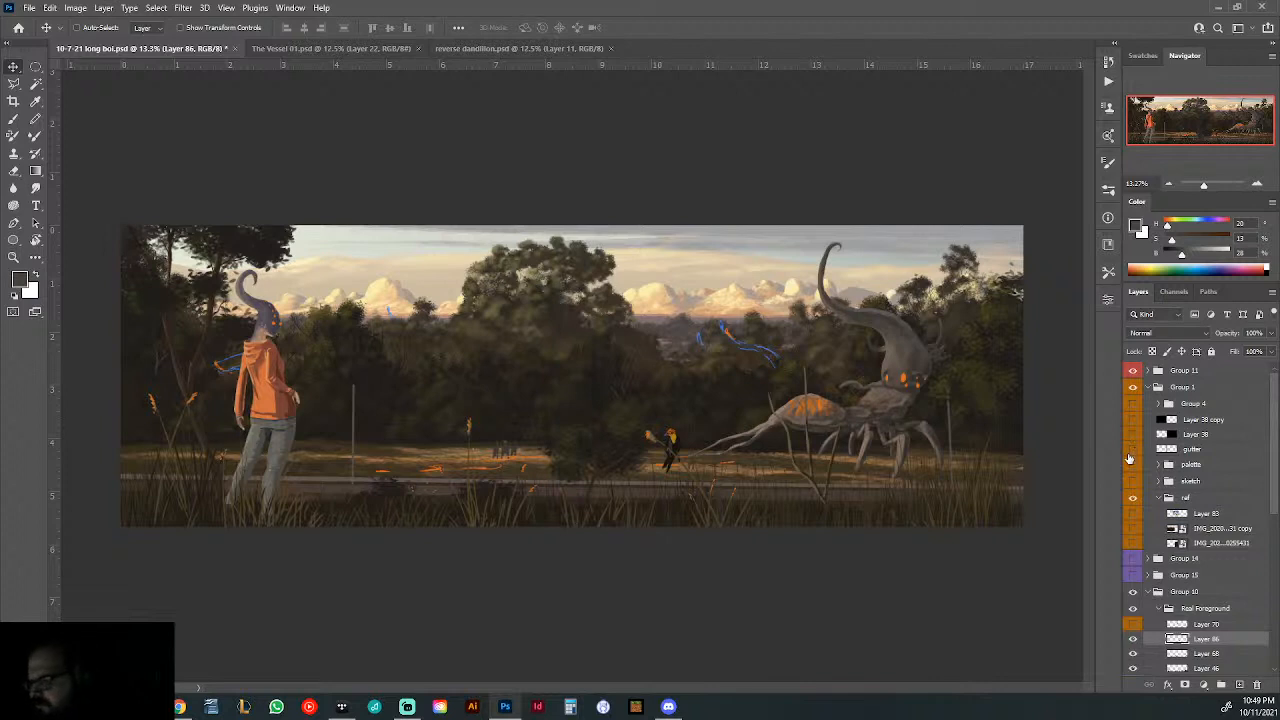
scroll(1185, 522, down, 3)
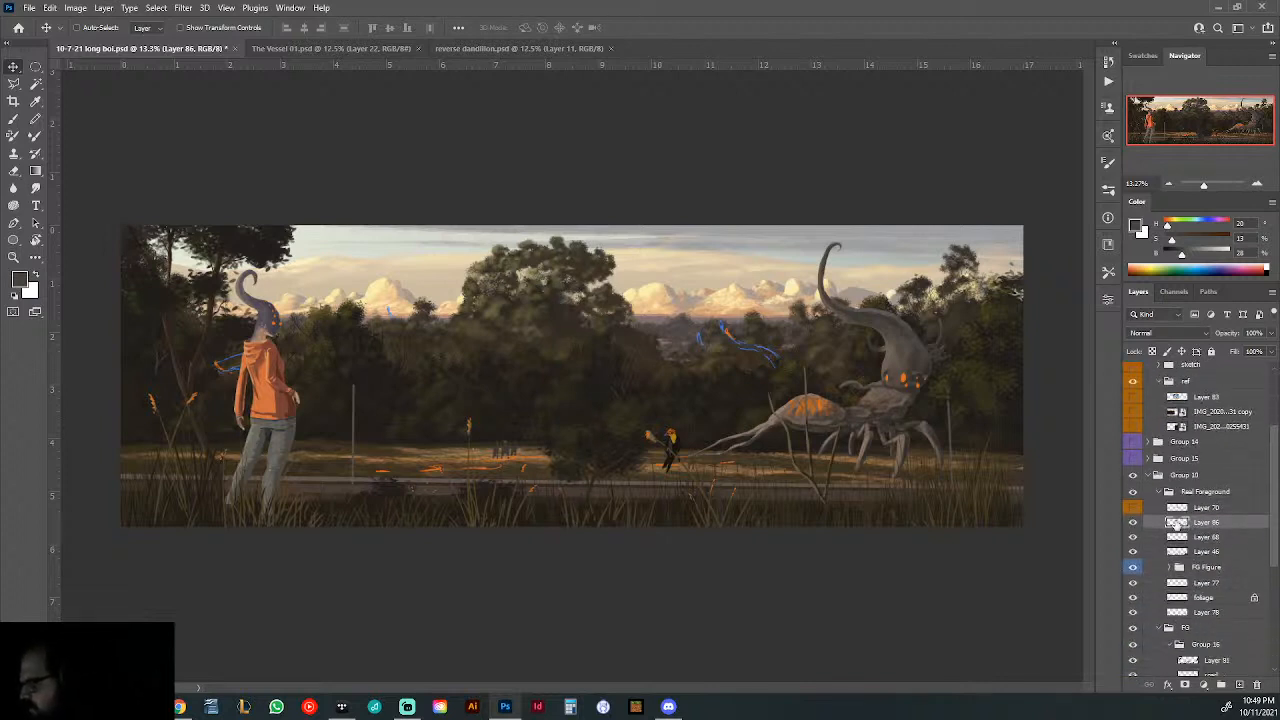
click(1133, 508)
click(1133, 508)
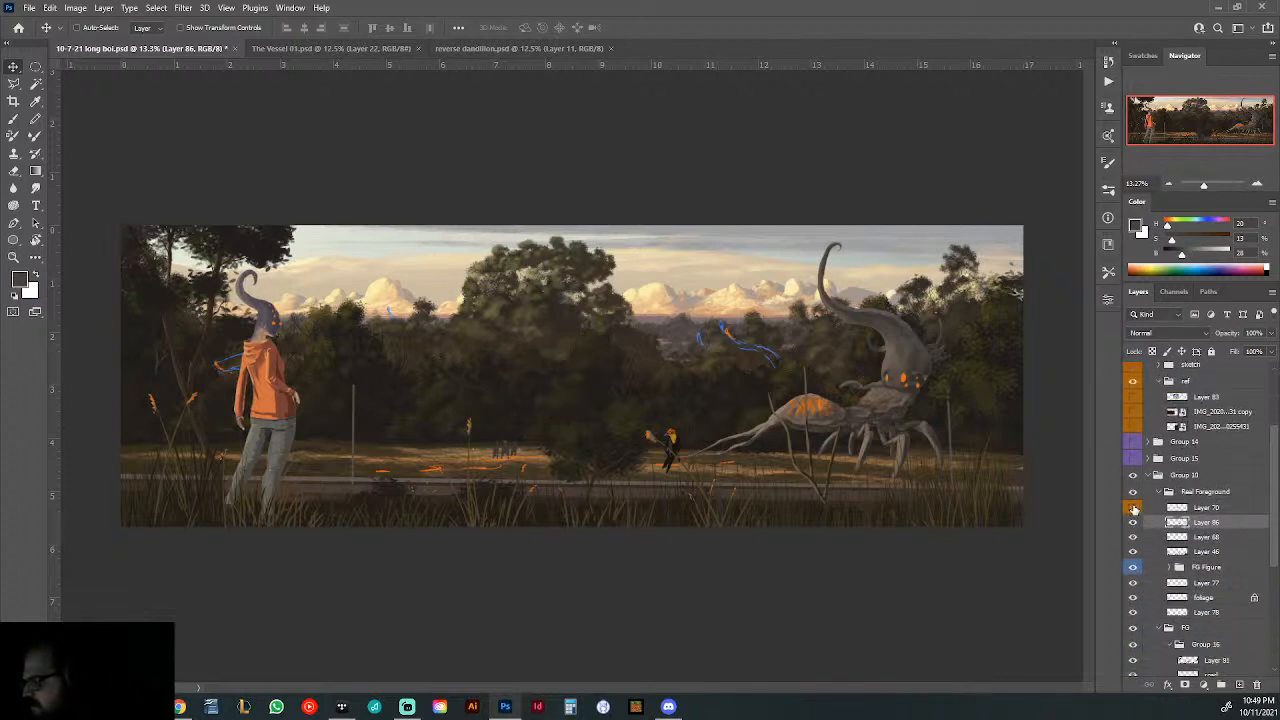
scroll(1160, 530, down, 4)
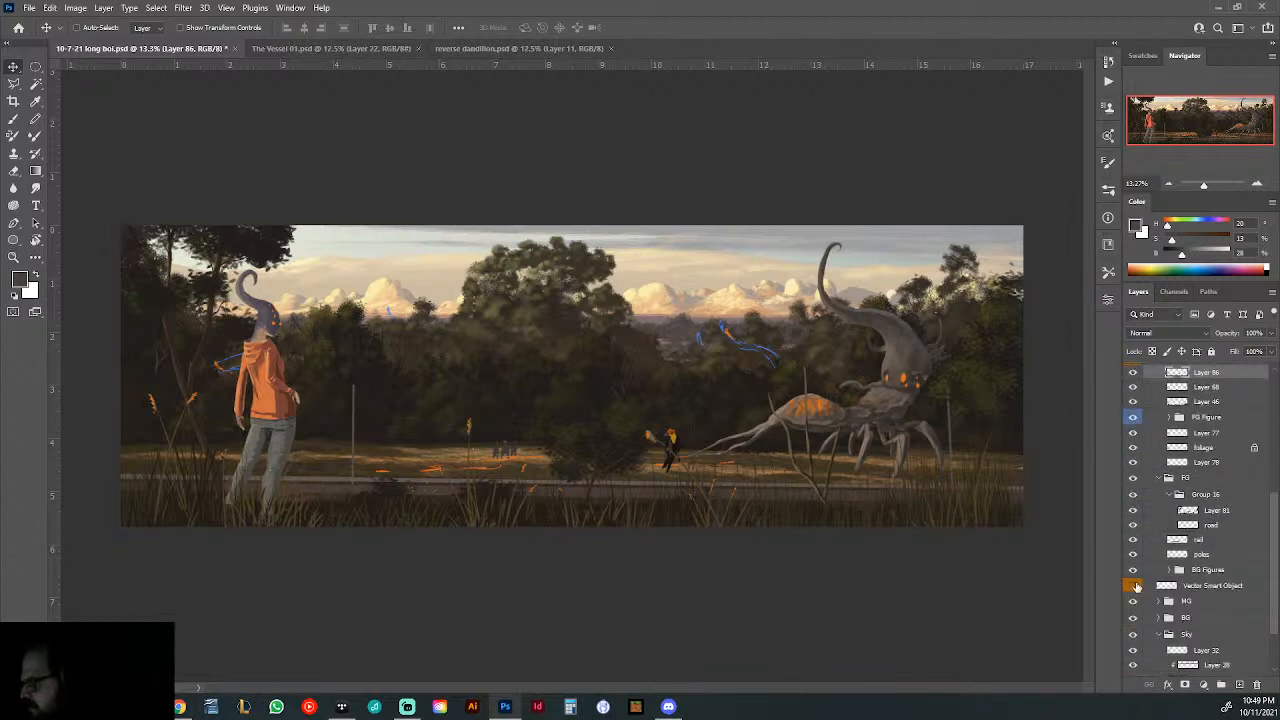
click(1134, 586)
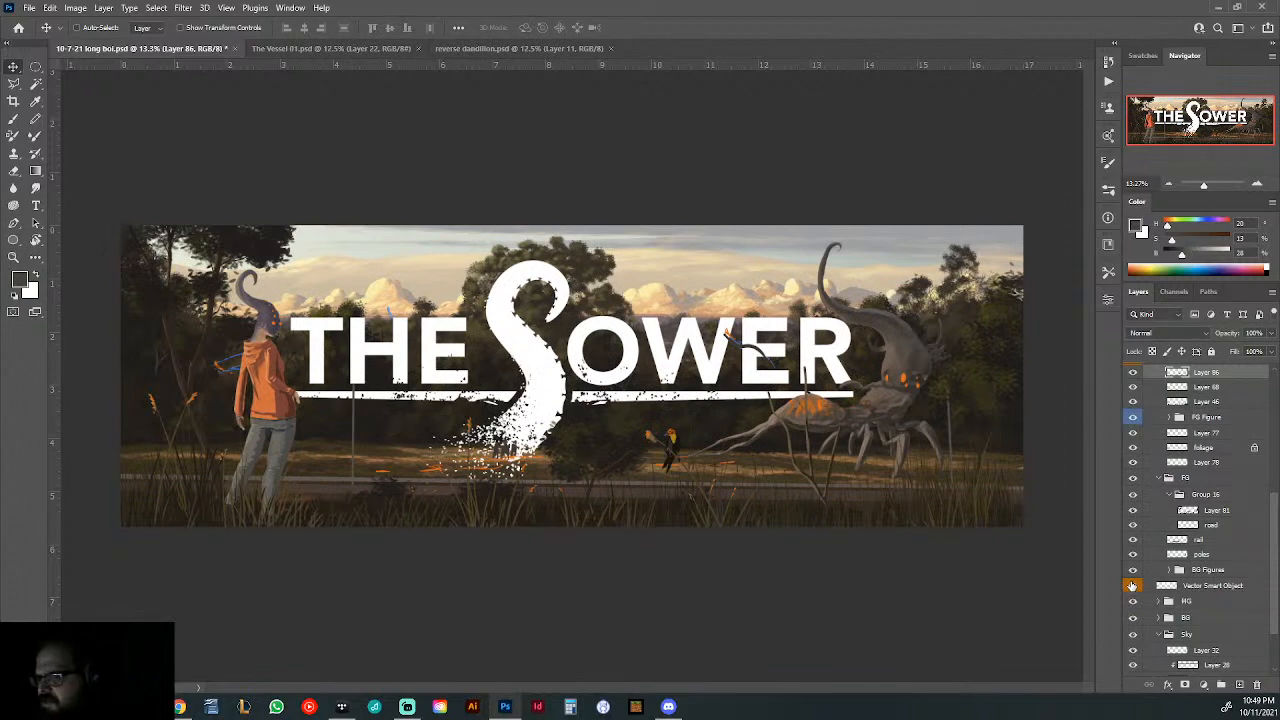
- Hide the Vector Smart Object title lettering and inspect the hooded figure, roadside and middle of the painting
click(1133, 586)
ctrl+click(420, 382)
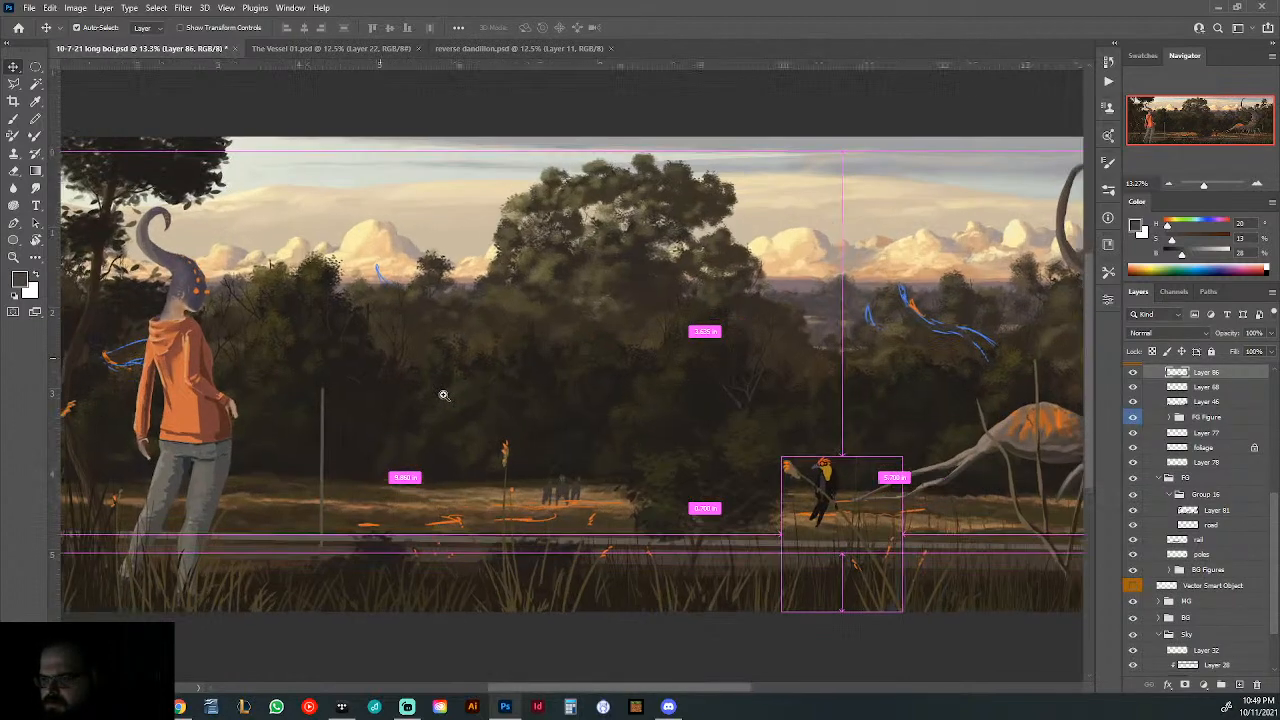
drag(443, 395, 417, 405)
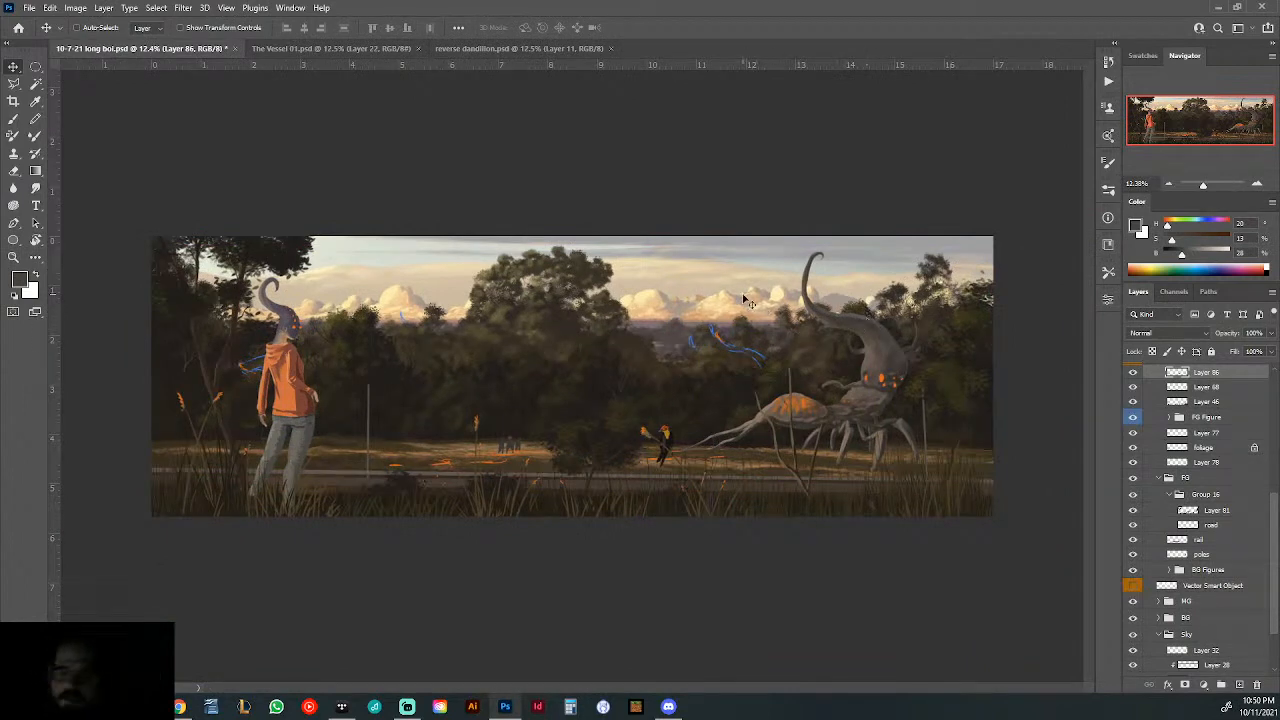
mouse_move(242, 369)
mouse_down()
mouse_move(451, 423)
mouse_move(591, 390)
mouse_move(715, 383)
mouse_up()
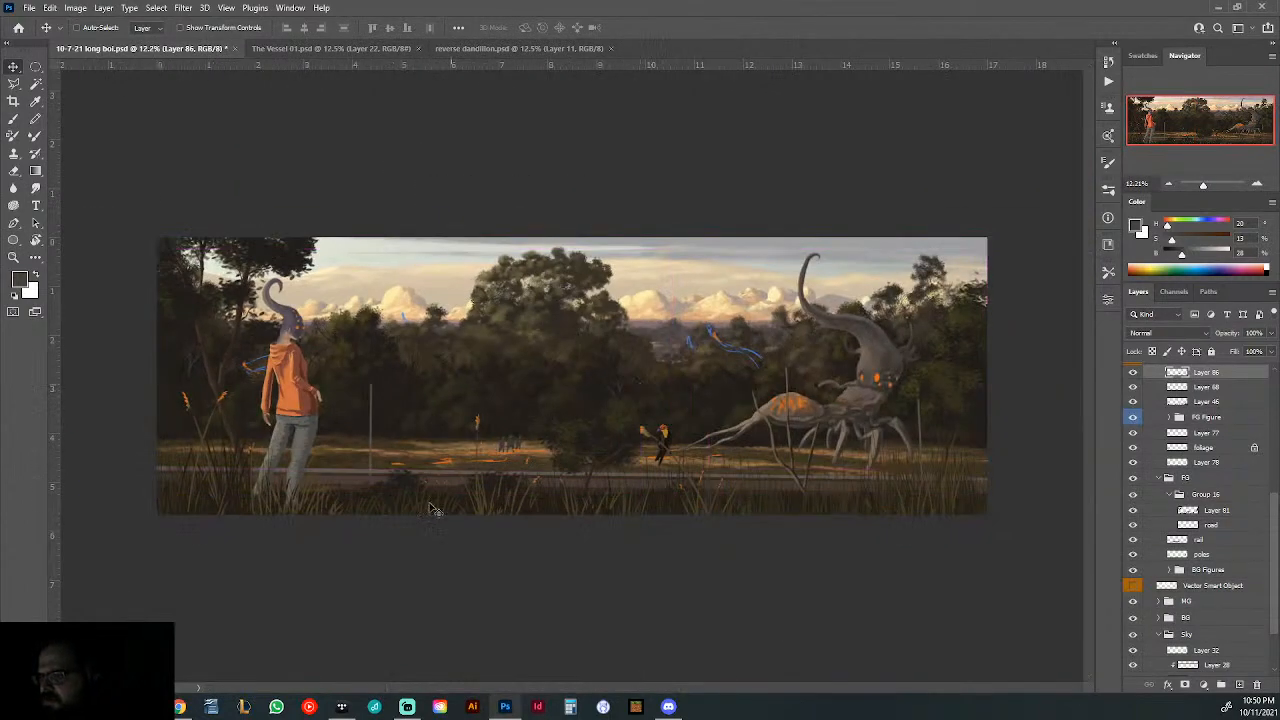
drag(326, 457, 383, 471)
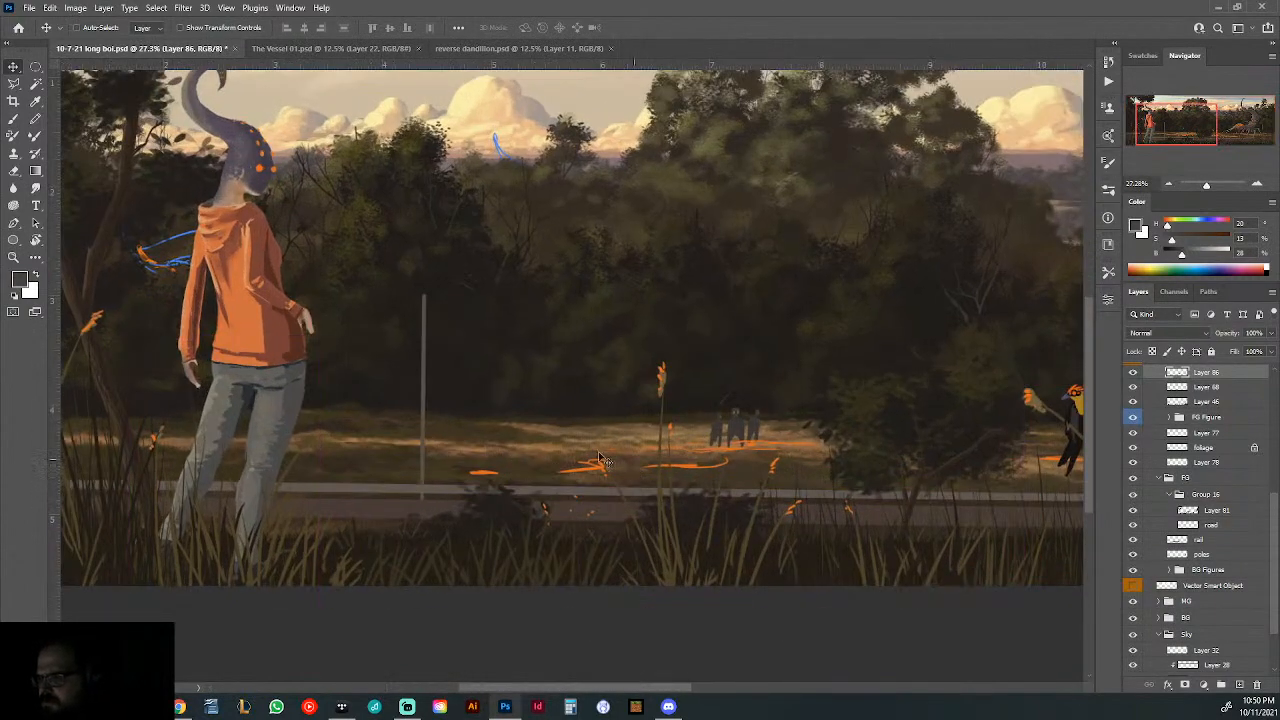
drag(772, 443, 625, 475)
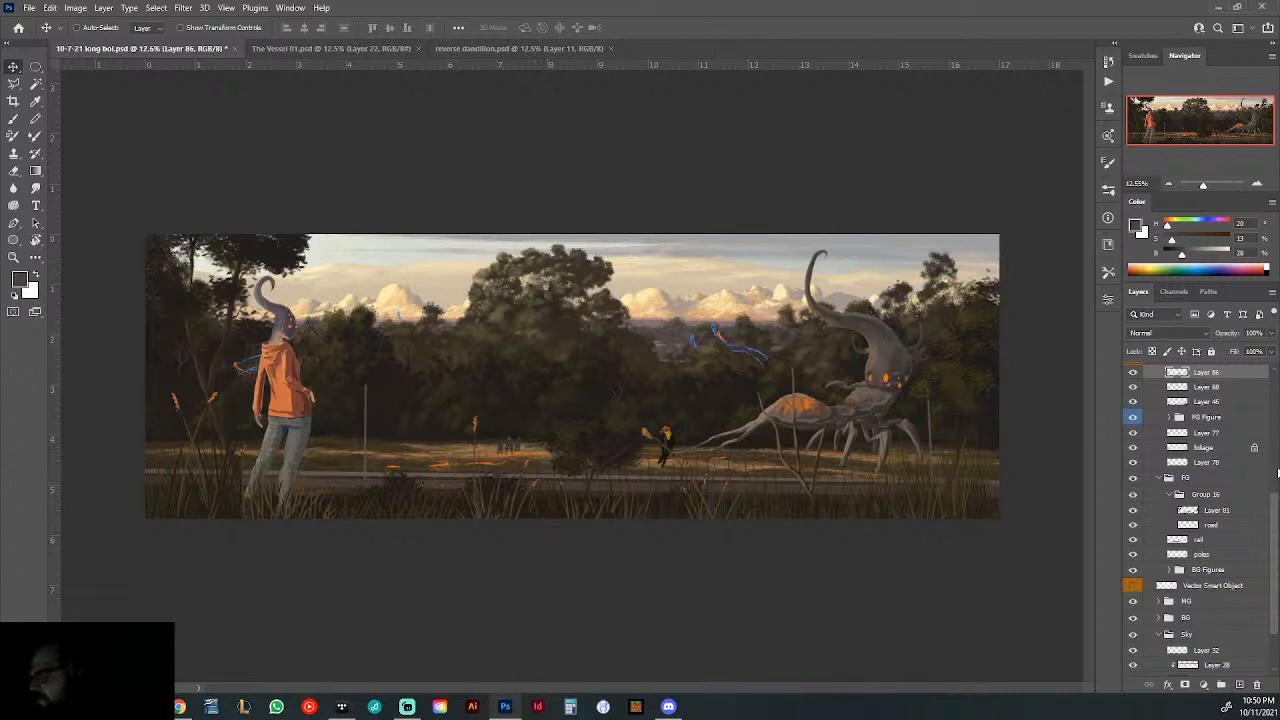
scroll(1271, 519, up, 5)
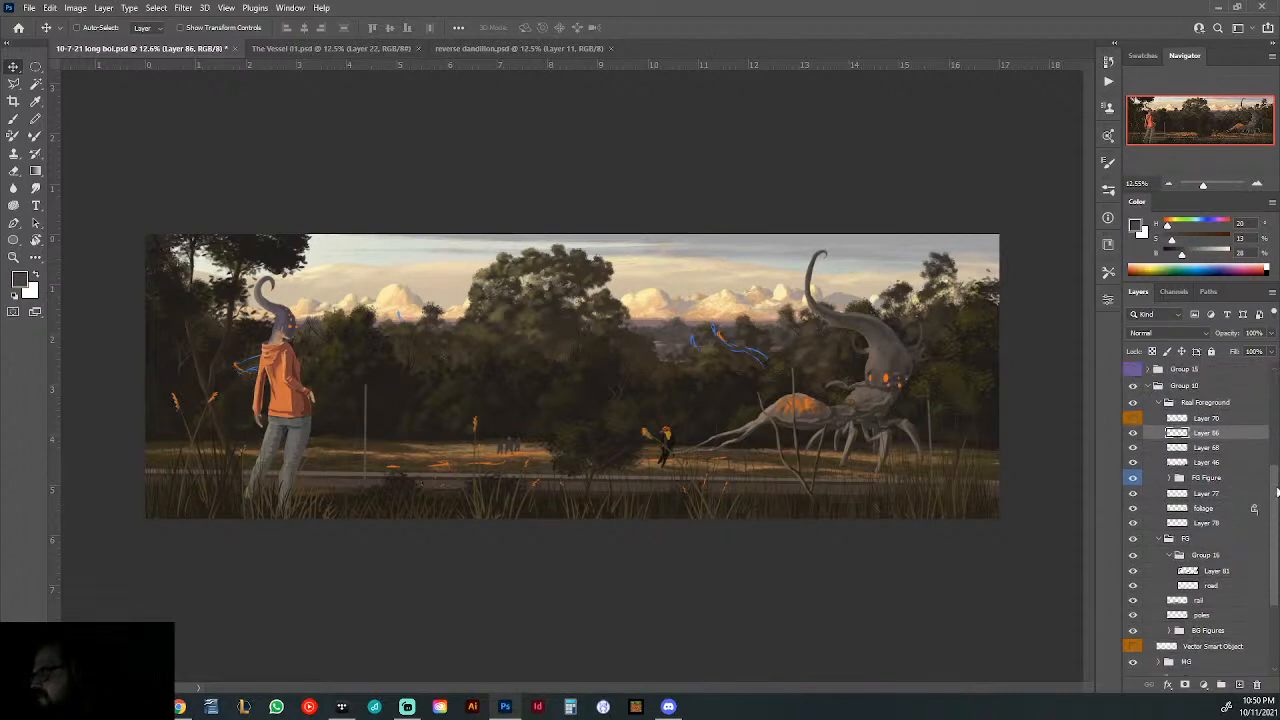
scroll(1165, 450, up, 2)
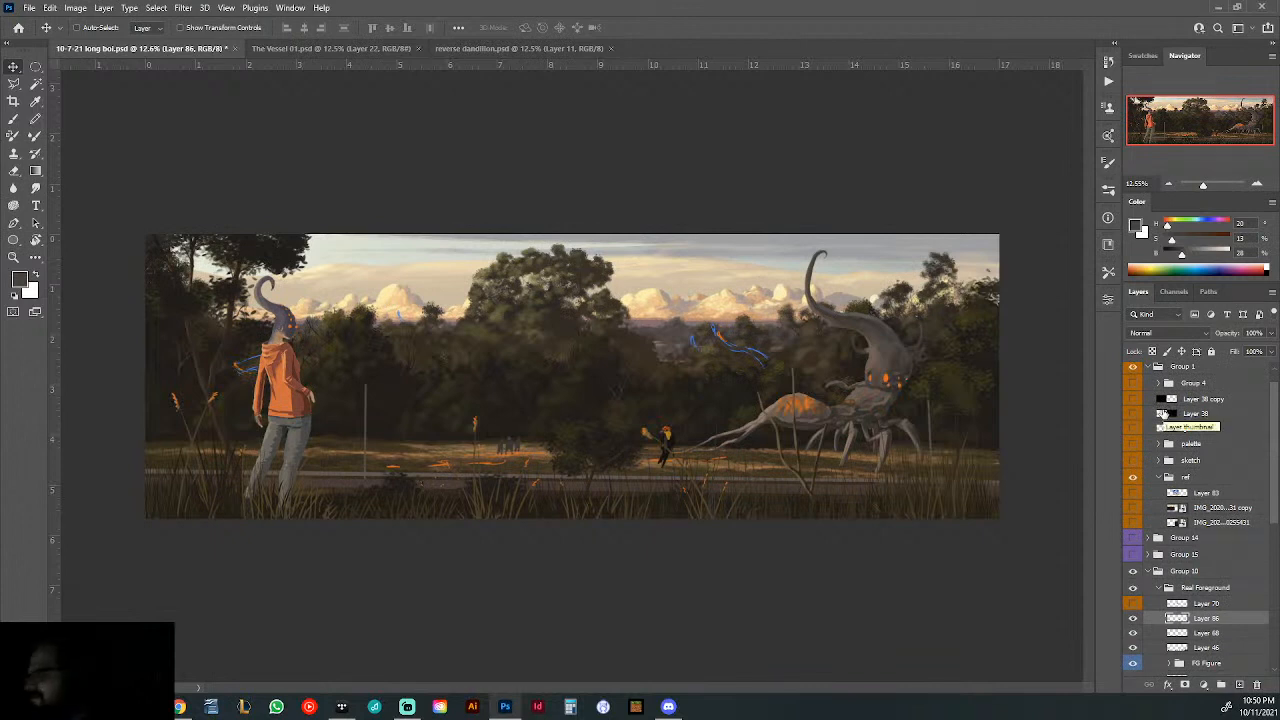
- Activate the Brush tool and briefly show the lower reference photo in the ref group to study its rail, road and utility pole
click(13, 119)
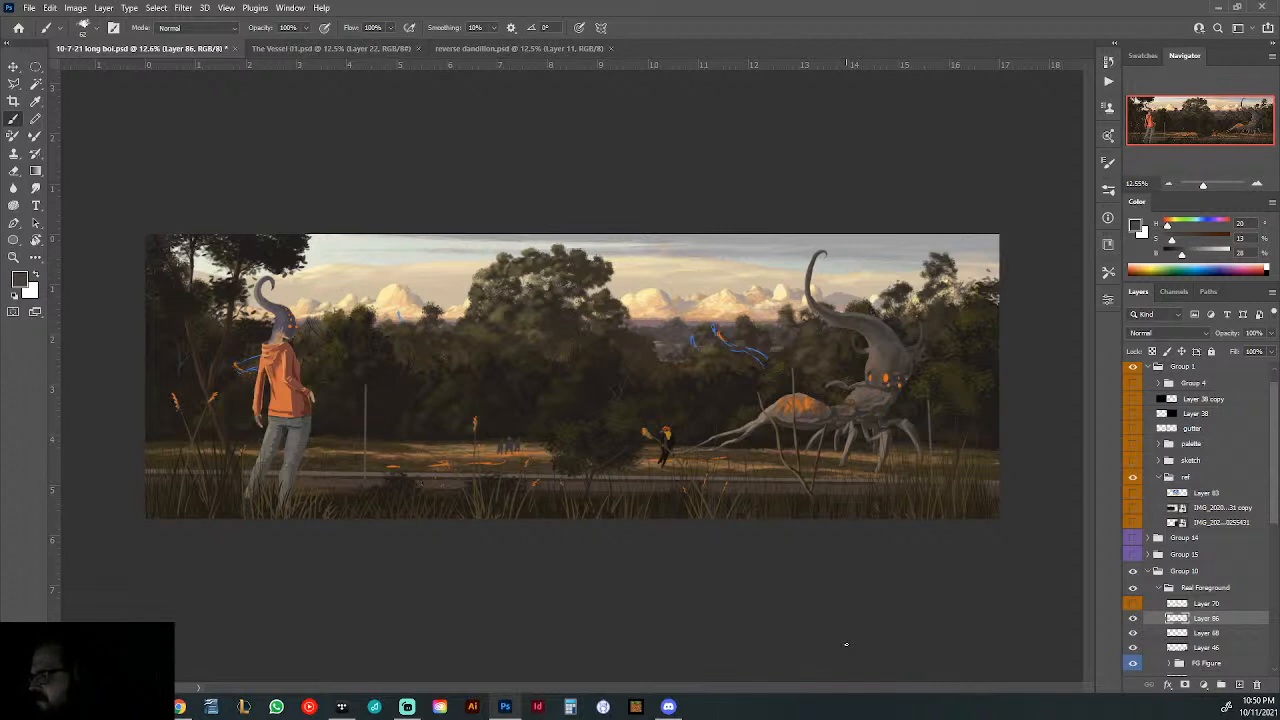
click(1149, 368)
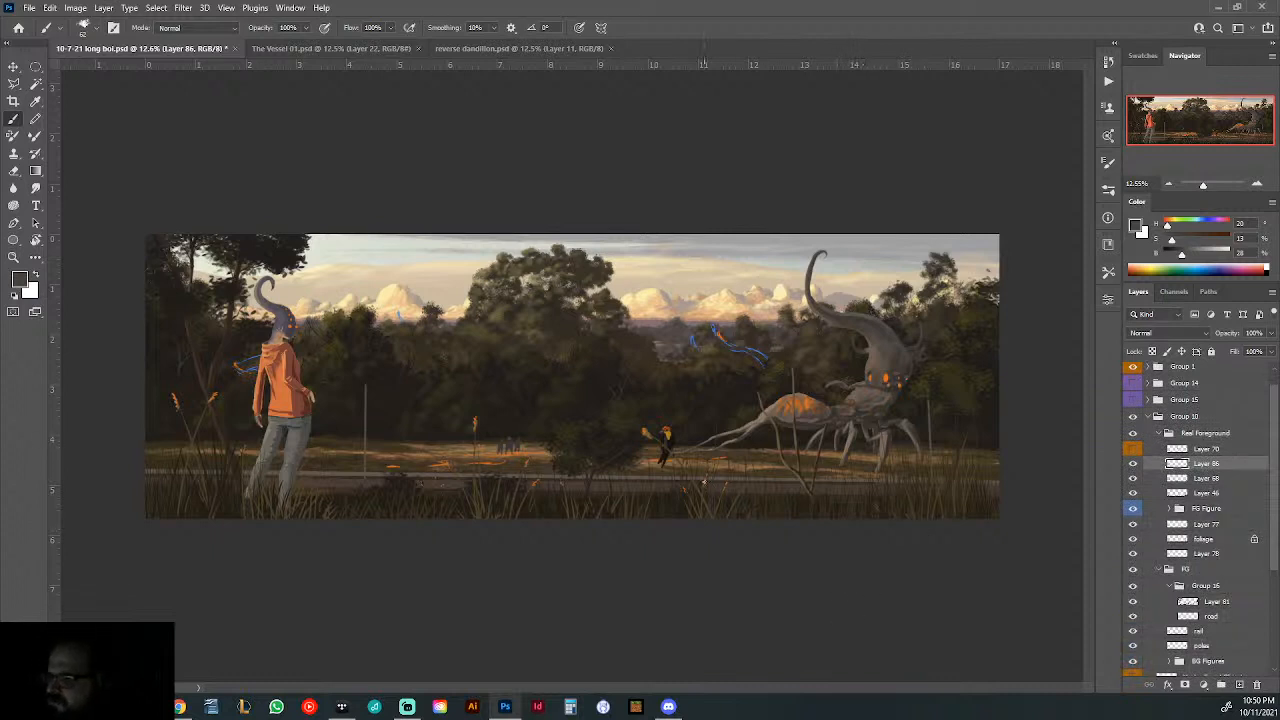
click(1149, 368)
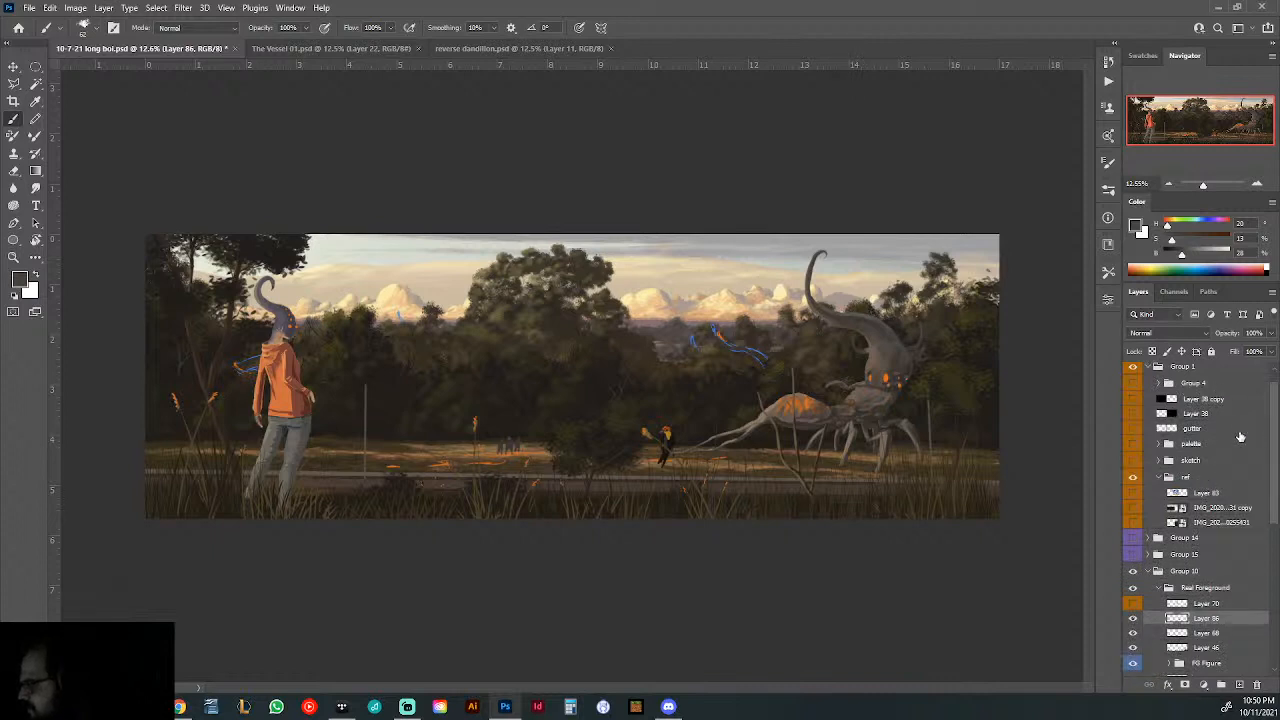
click(1134, 523)
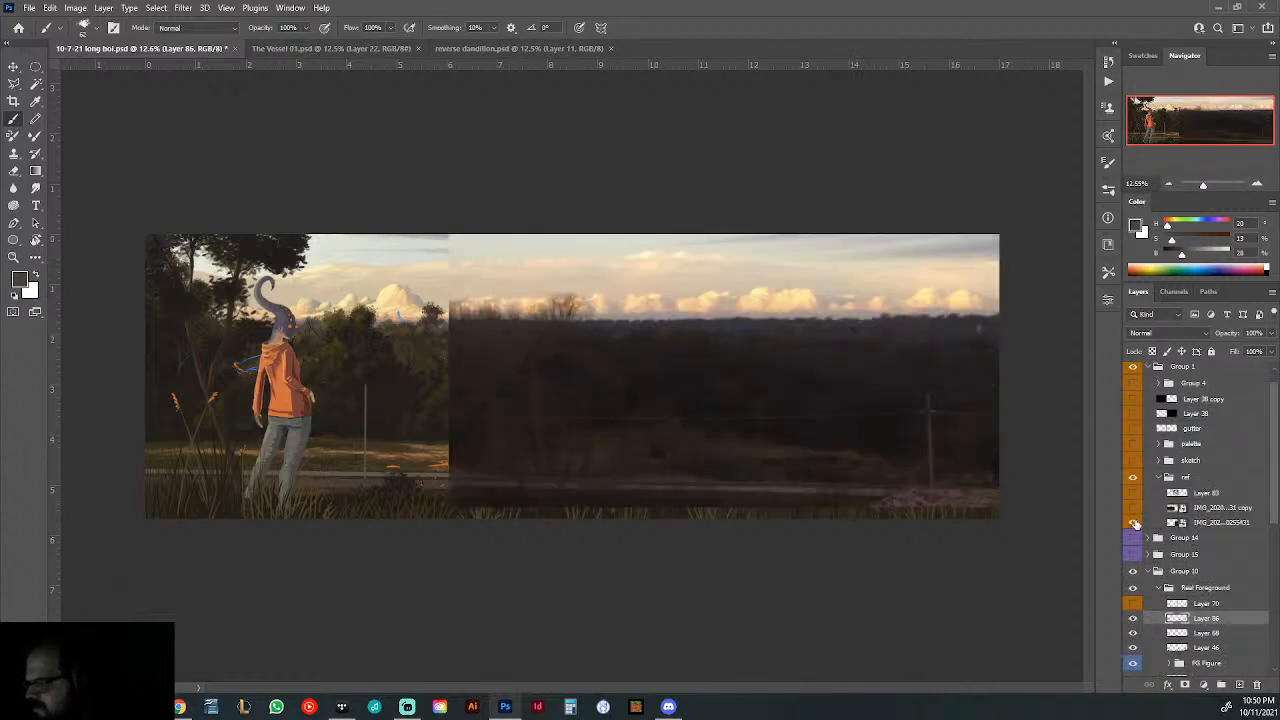
drag(774, 494, 829, 491)
drag(728, 514, 764, 544)
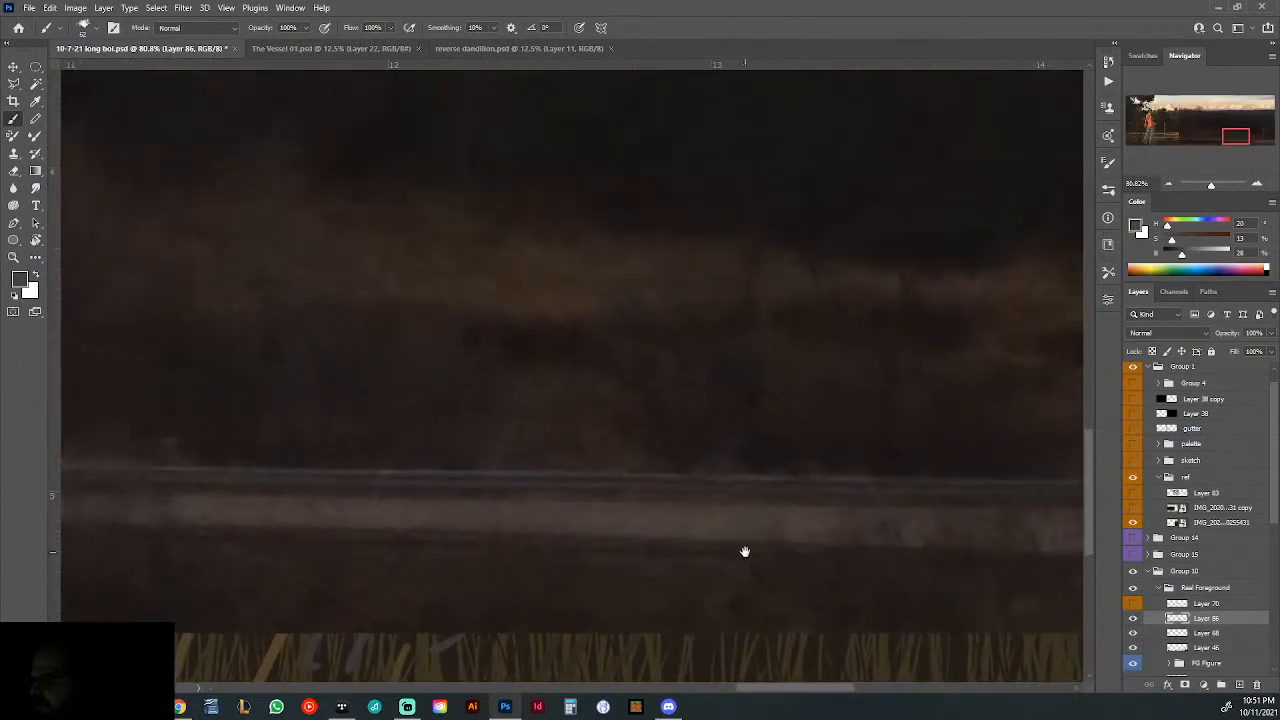
key(ctrl+0)
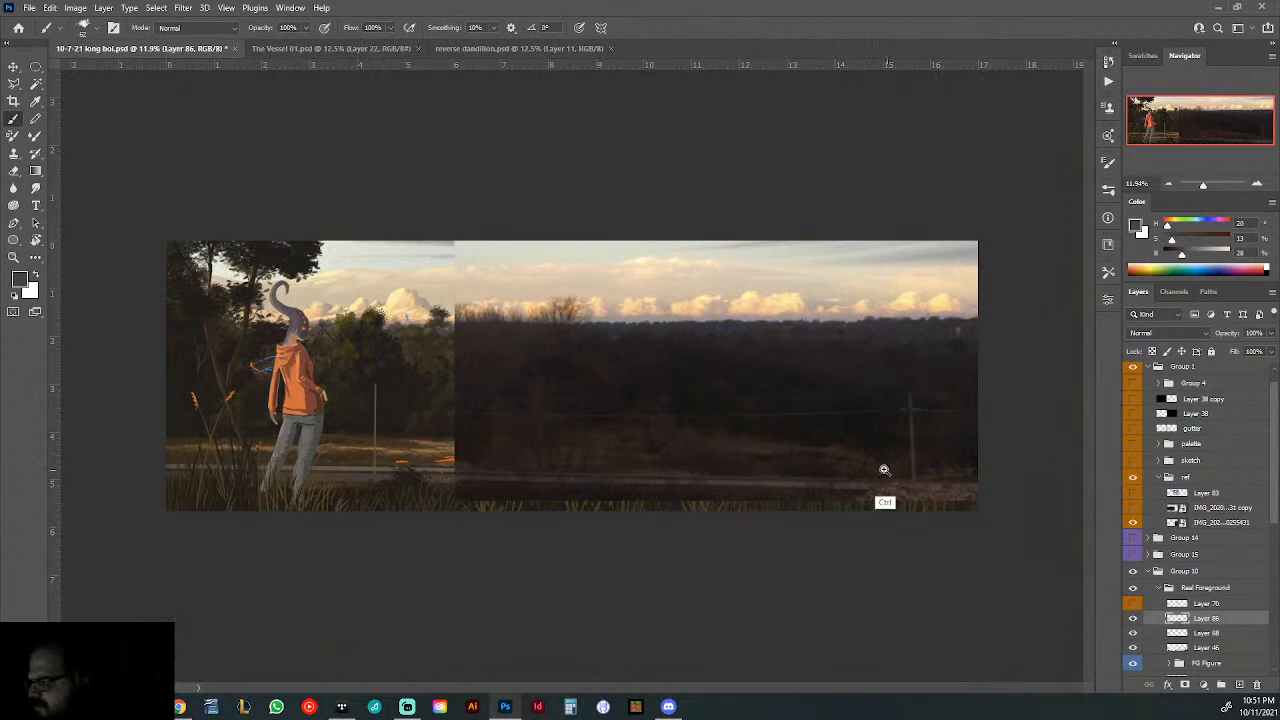
mouse_move(884, 471)
mouse_down()
mouse_move(903, 479)
mouse_move(882, 478)
mouse_up()
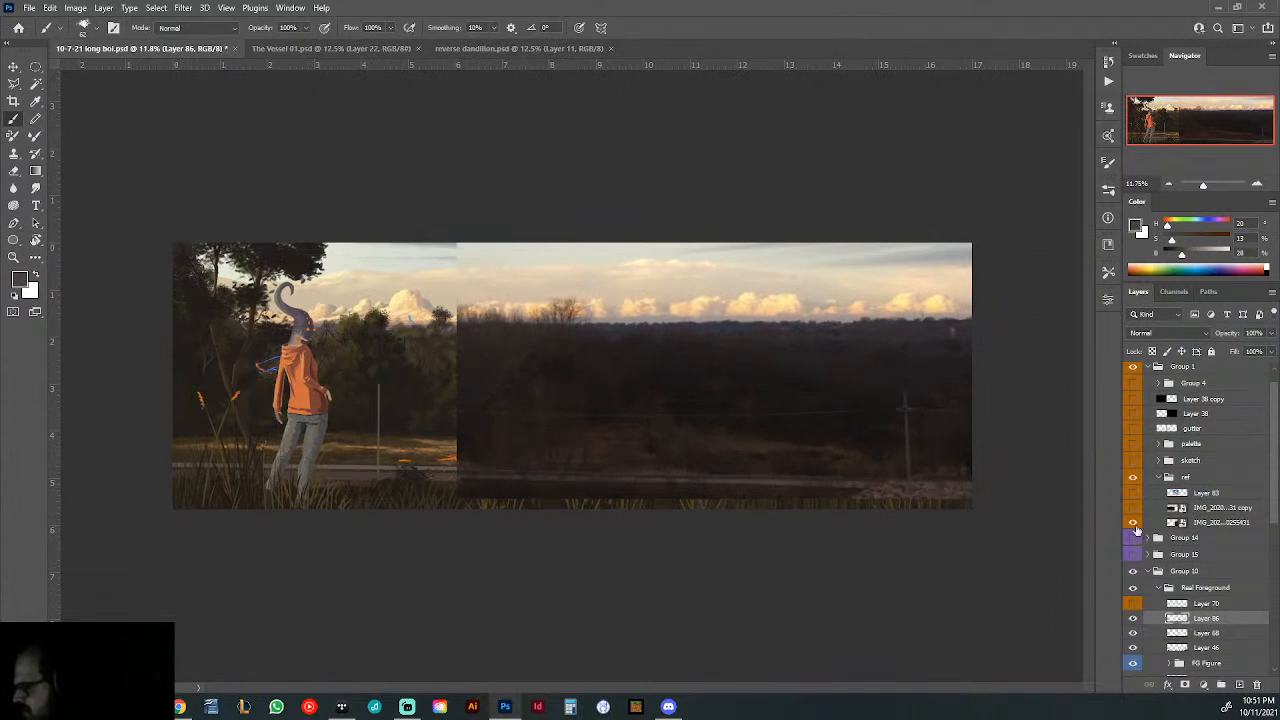
click(1133, 522)
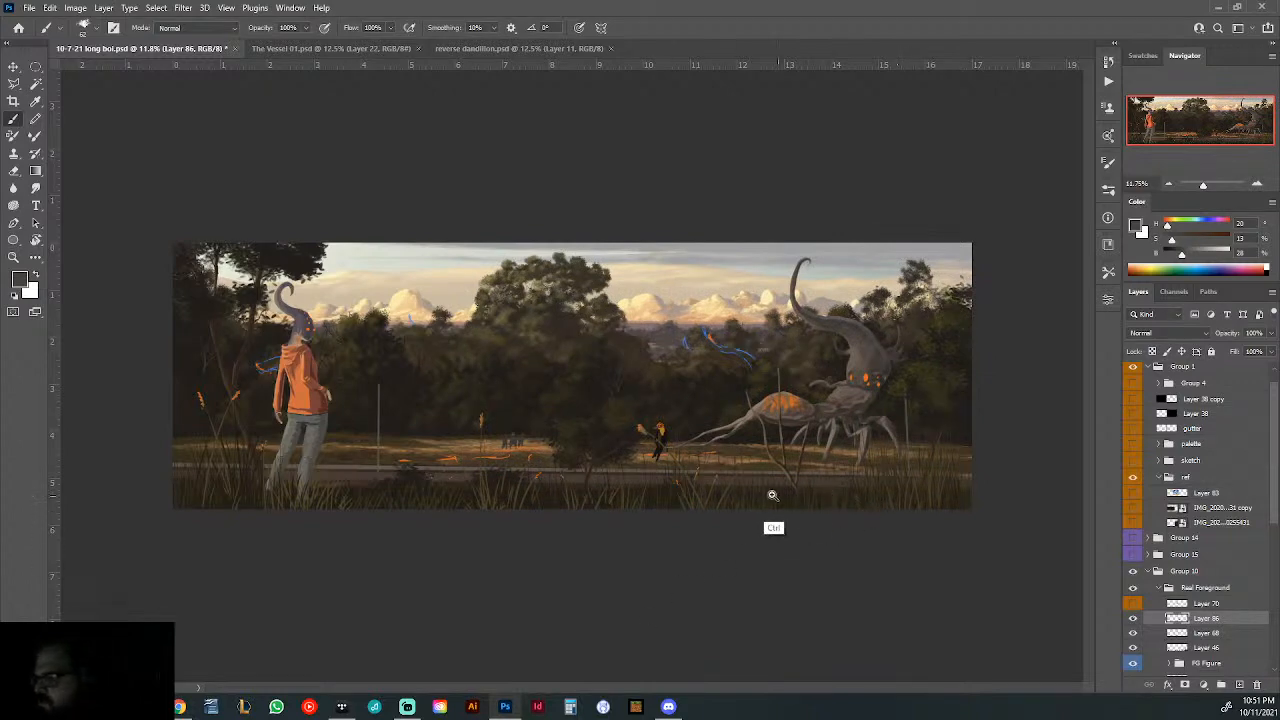
- Collapse the Real Foreground group and toggle its visibility to check which parts of the scene it holds
ctrl+click(714, 497)
mouse_move(580, 491)
mouse_down()
mouse_move(637, 443)
mouse_move(920, 446)
mouse_up()
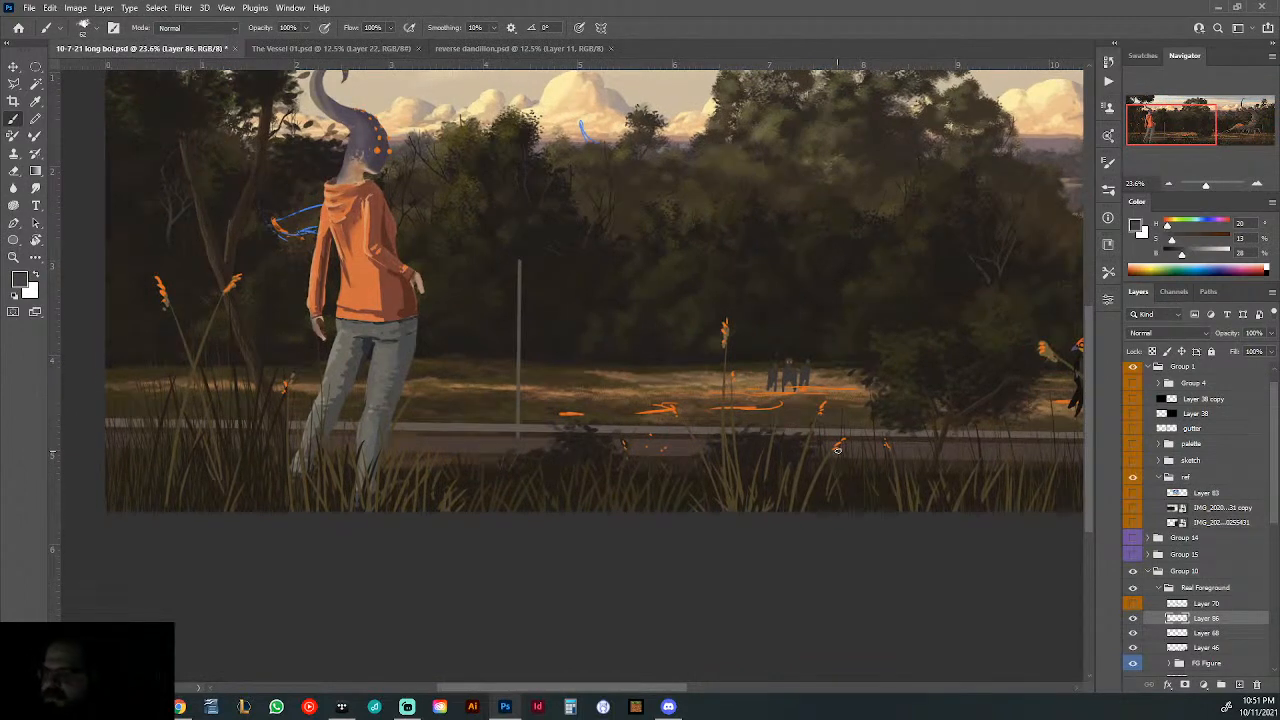
scroll(838, 450, up, 1)
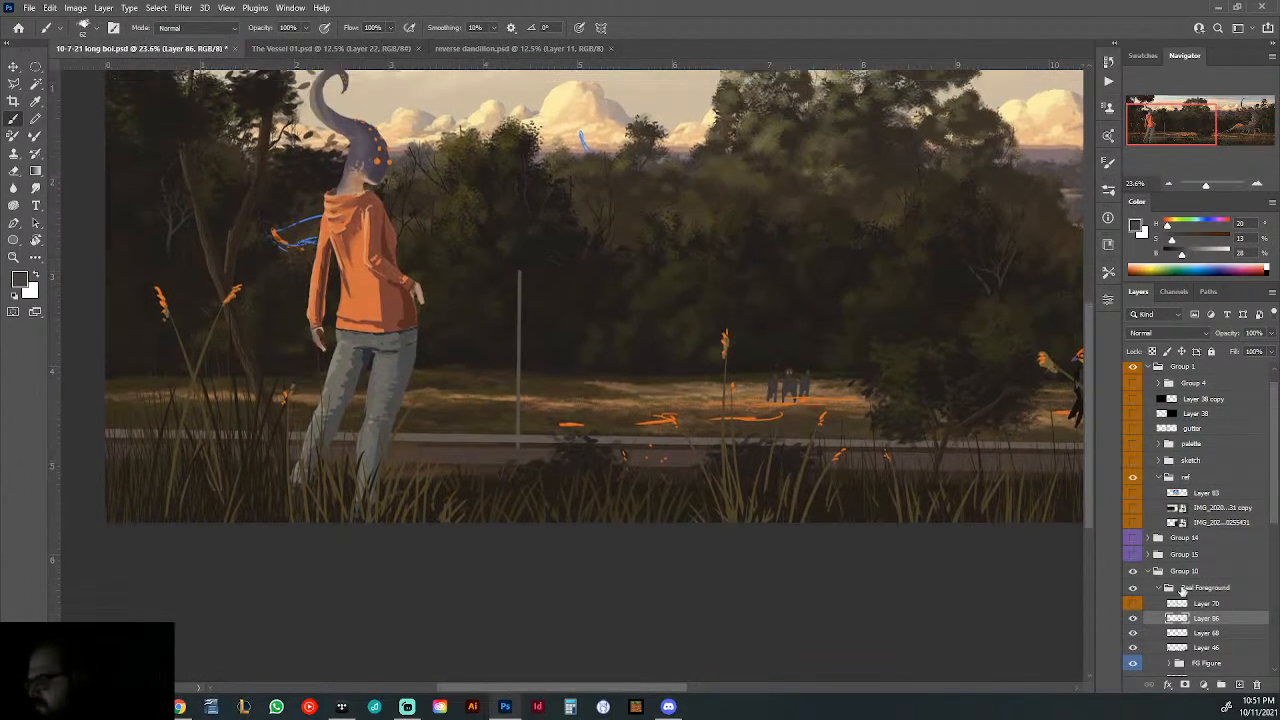
scroll(1197, 626, up, 1)
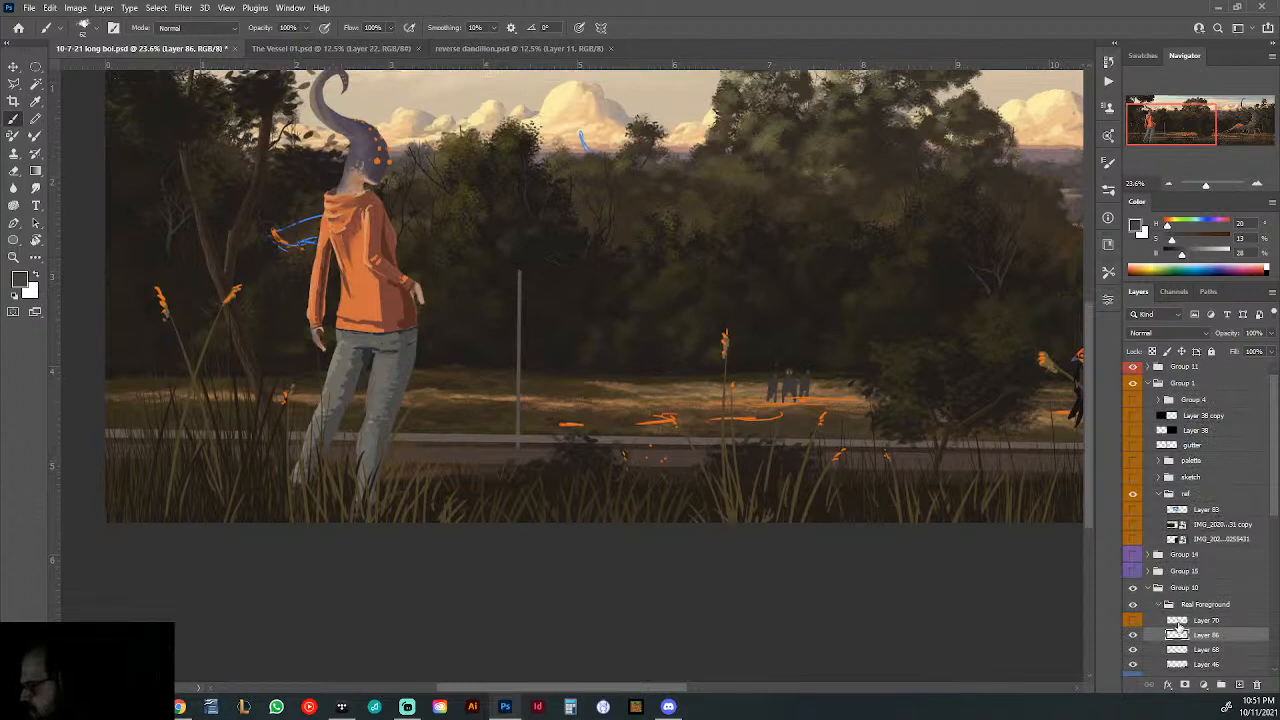
scroll(1160, 610, down, 6)
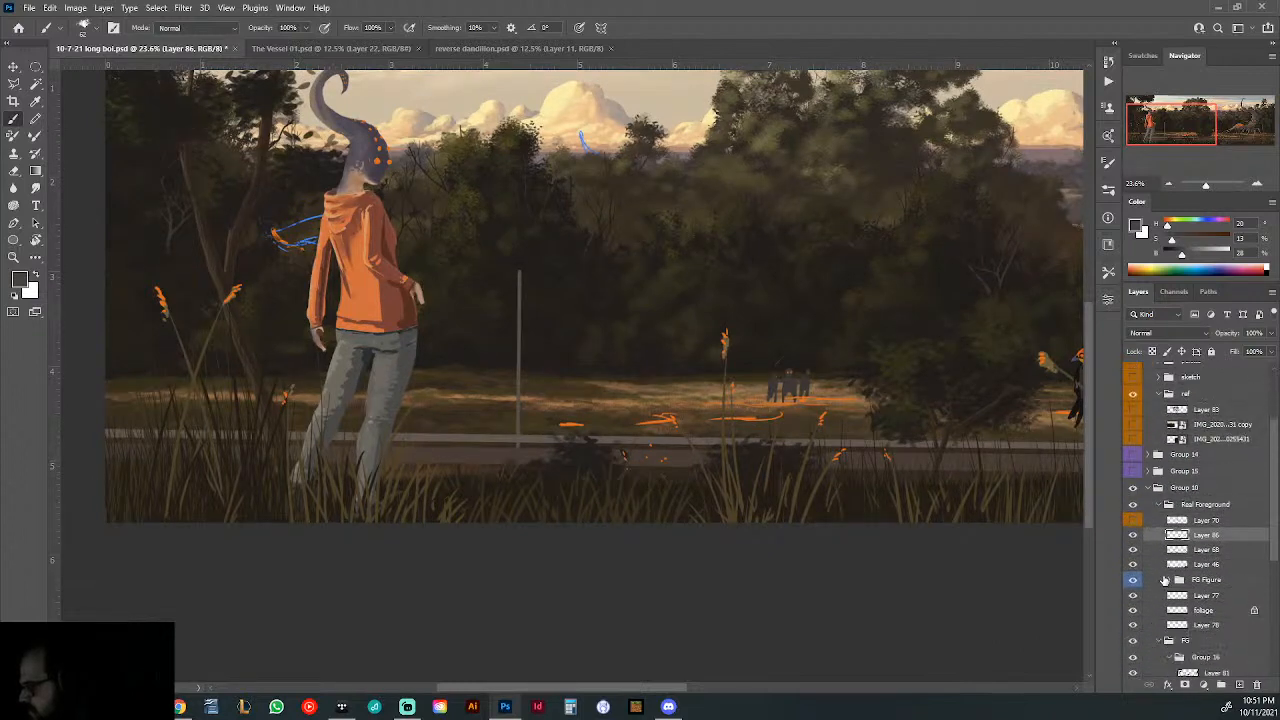
scroll(1156, 575, down, 5)
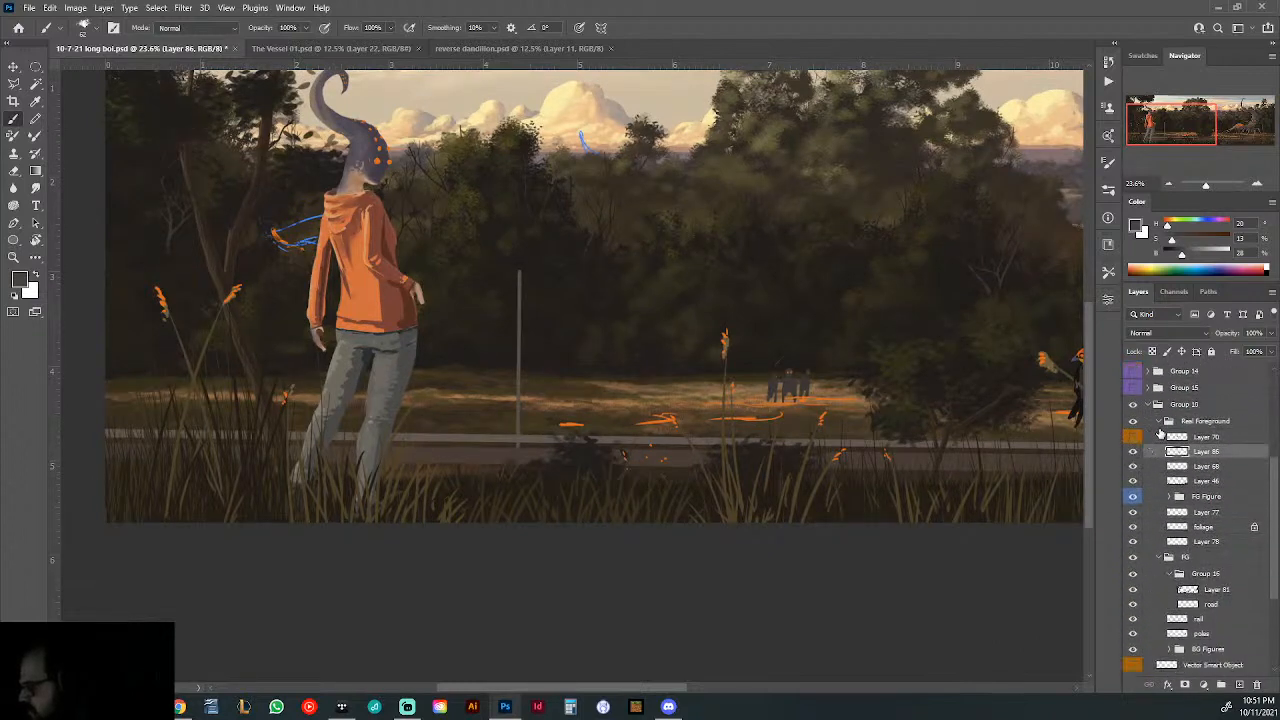
click(1159, 421)
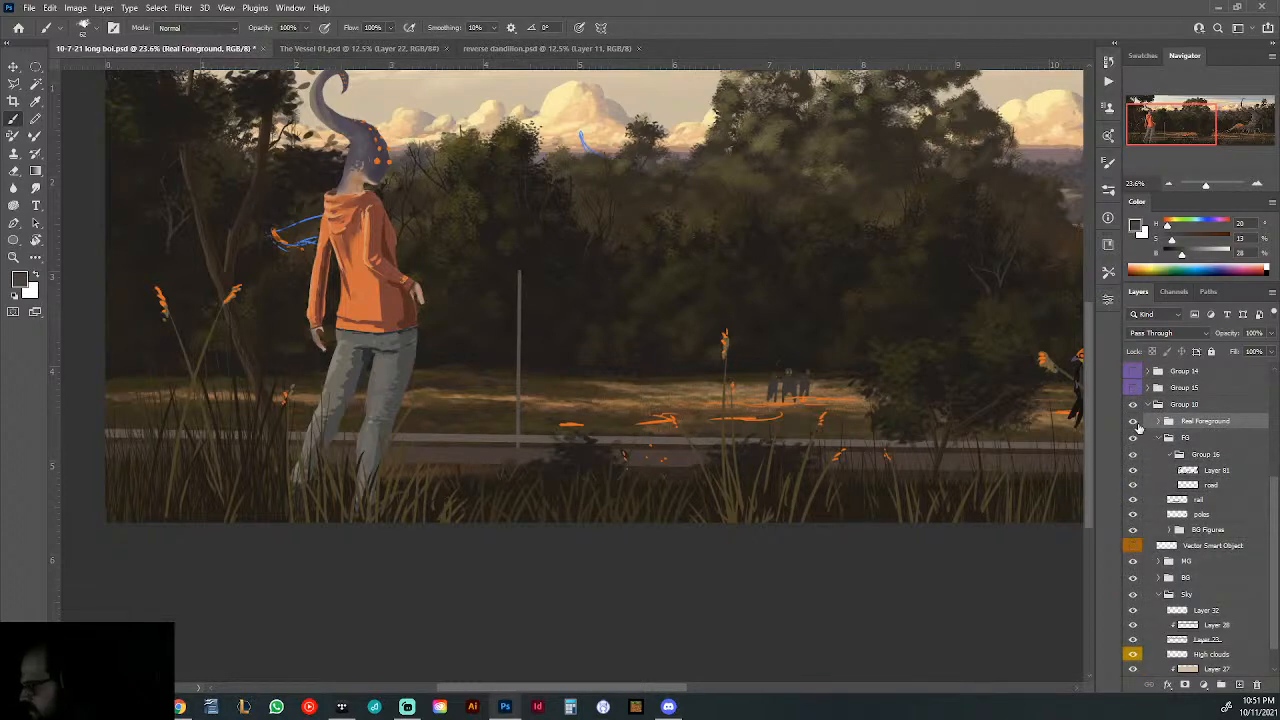
click(1134, 422)
click(1134, 422)
- Collapse Group 16, check what it and the rail layer contain by toggling their visibility, and select the rail layer
click(1169, 454)
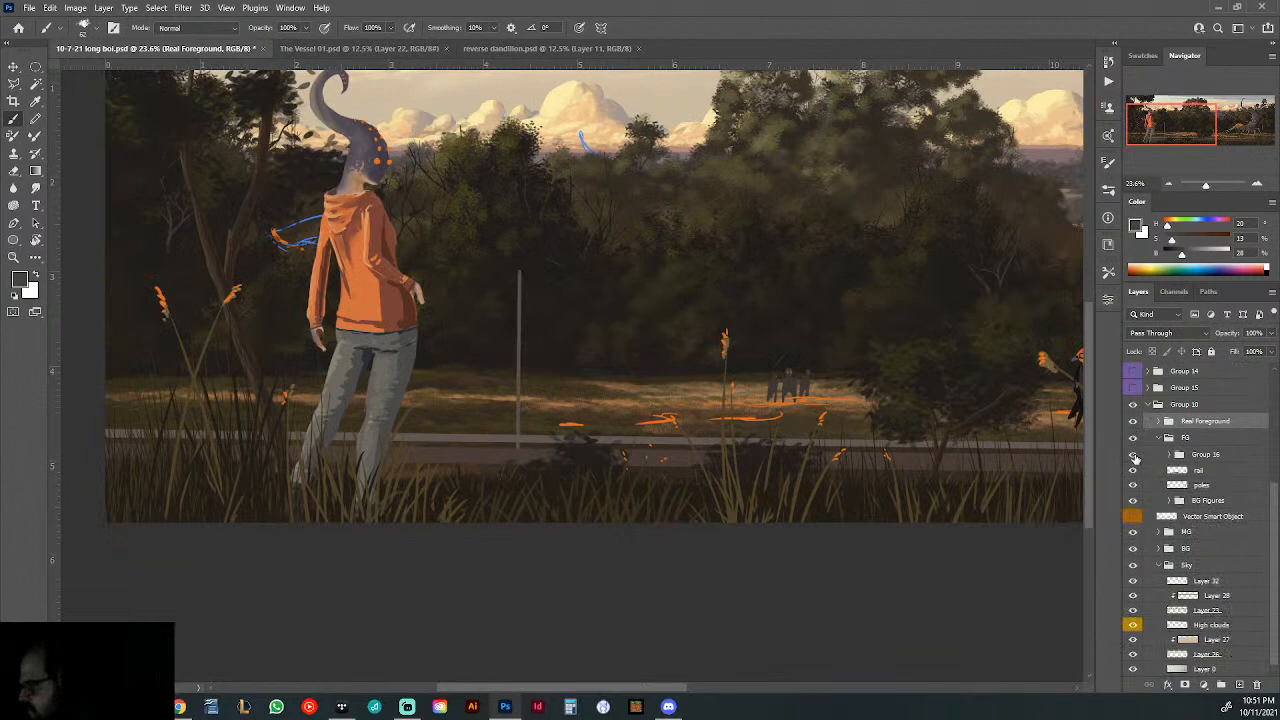
click(1134, 456)
click(1134, 456)
click(1133, 470)
click(1133, 470)
click(1178, 472)
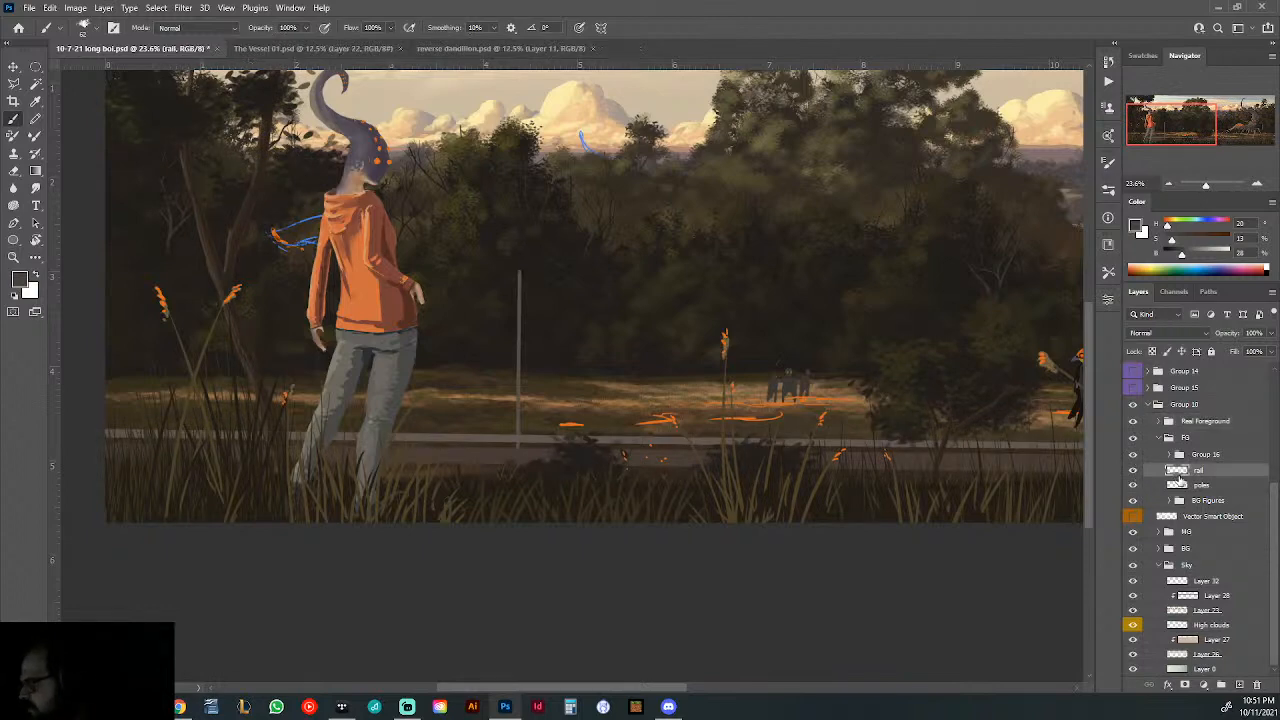
- Compare the rail and poles with both reference photos in the ref group, leaving the photos hidden
scroll(1220, 470, up, 3)
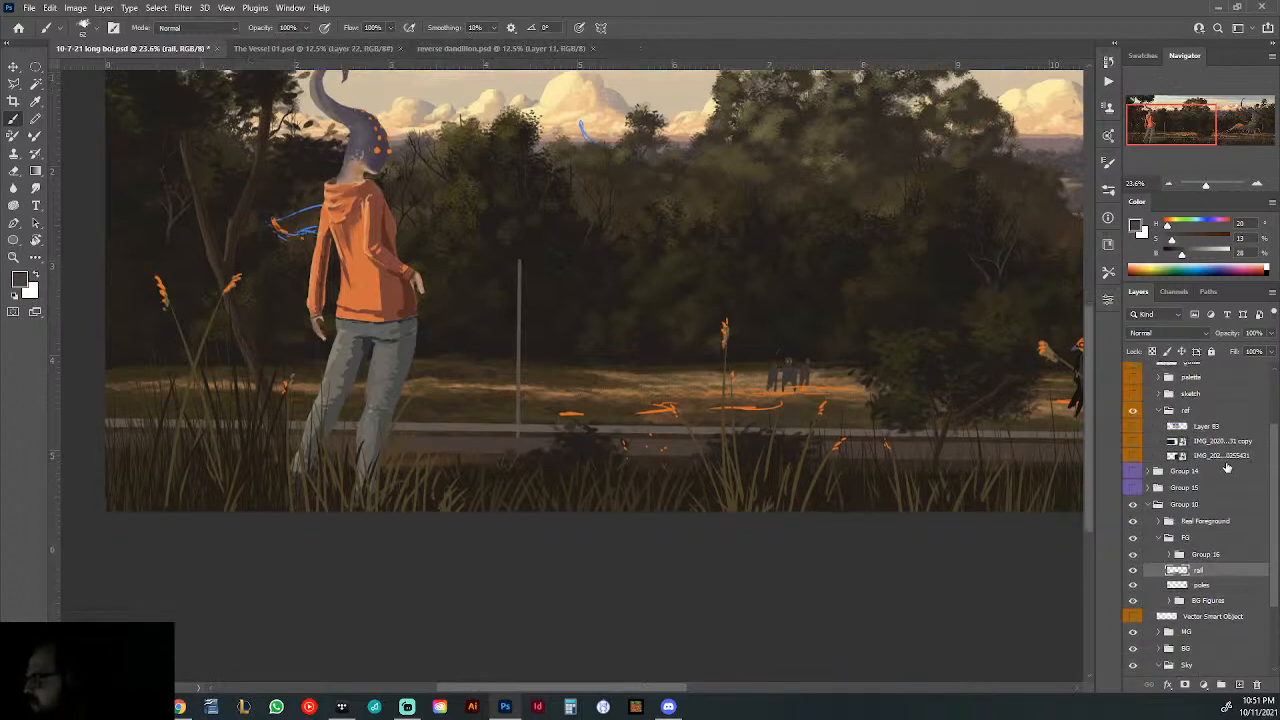
scroll(1226, 468, up, 2)
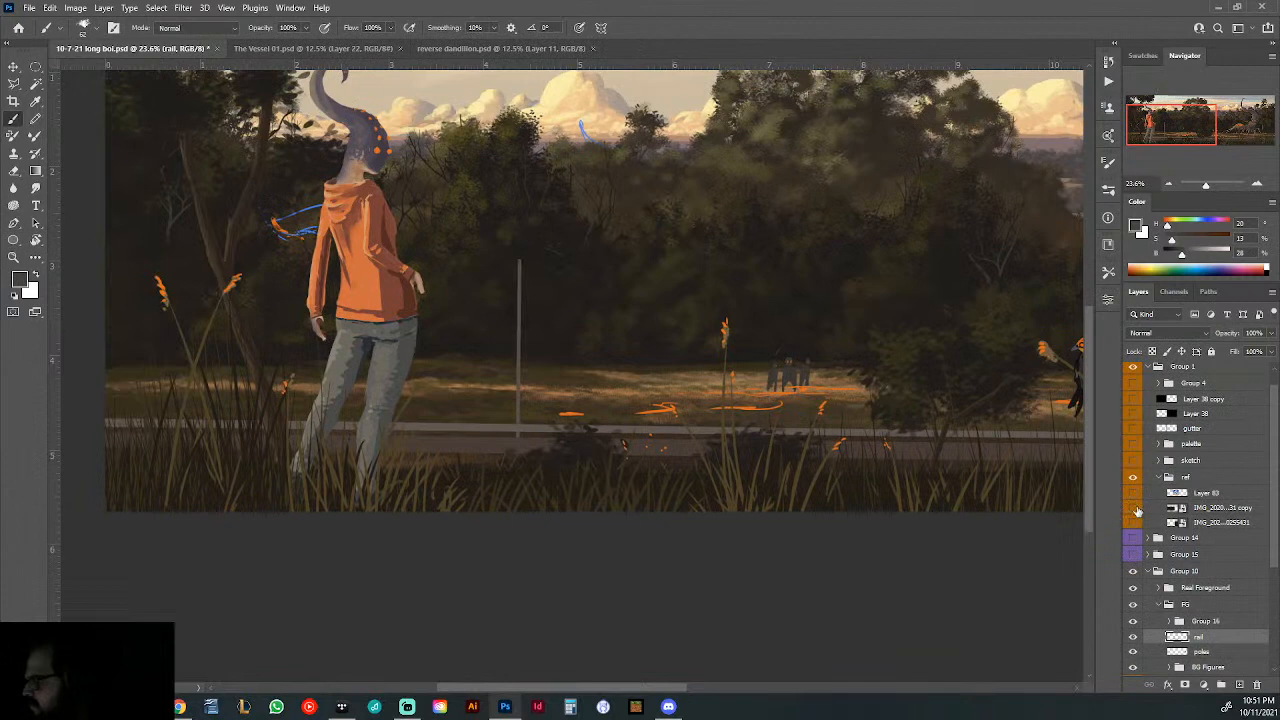
click(1133, 509)
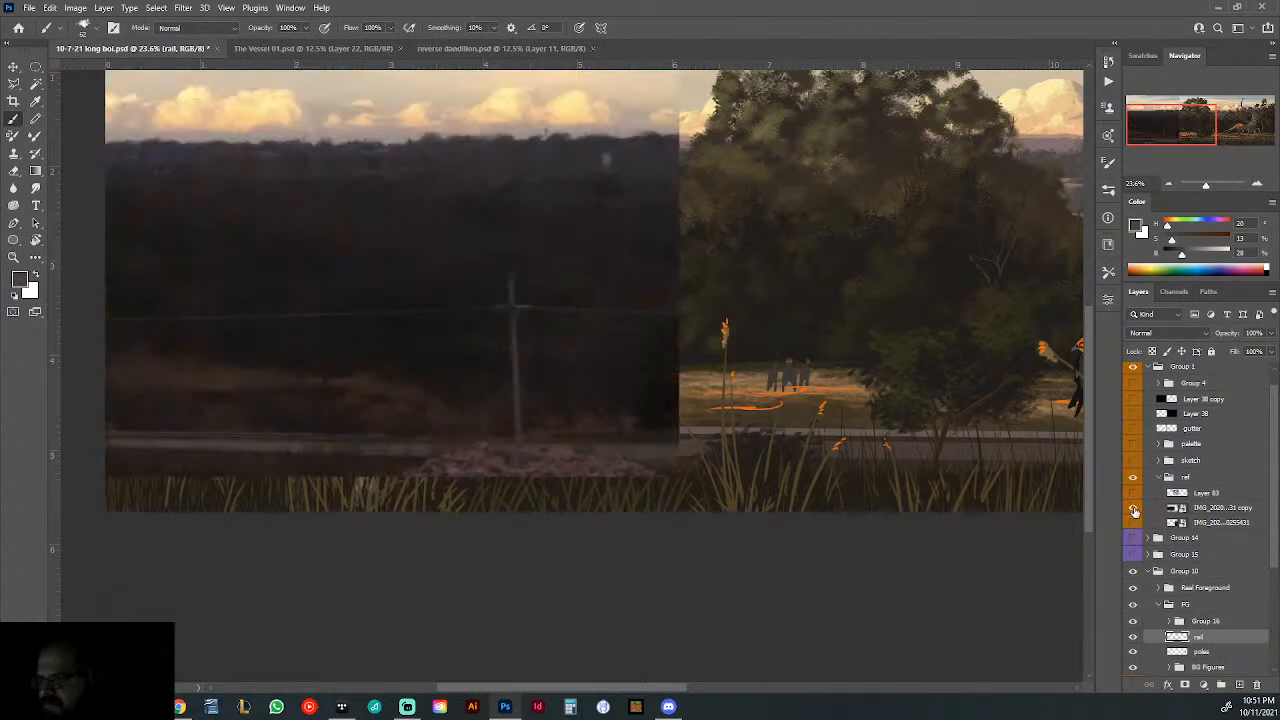
click(1133, 509)
click(1133, 522)
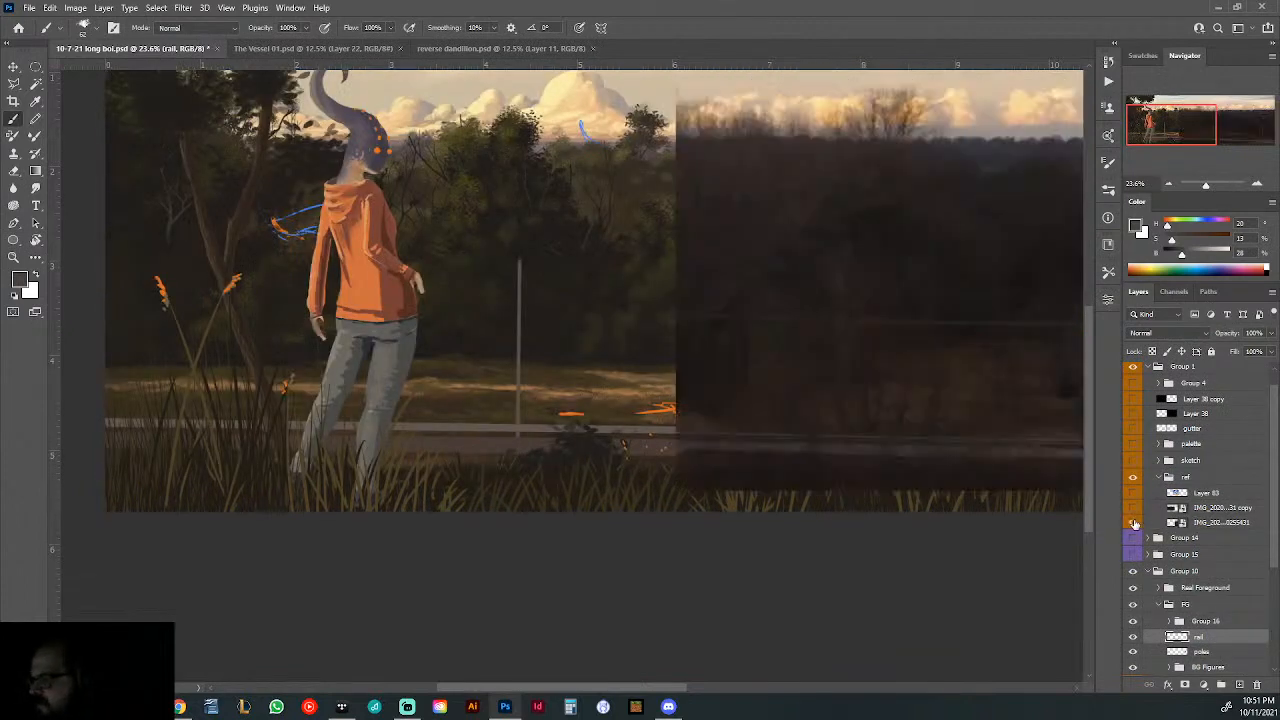
drag(915, 424, 869, 431)
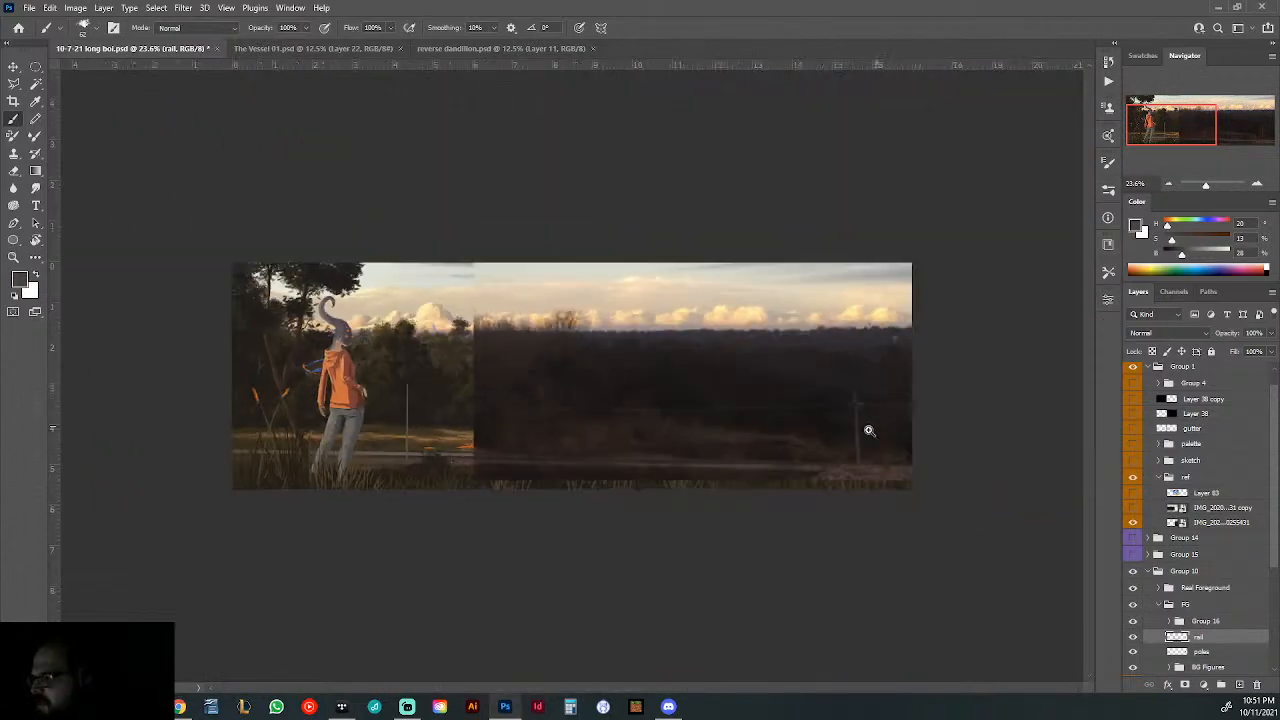
click(1133, 522)
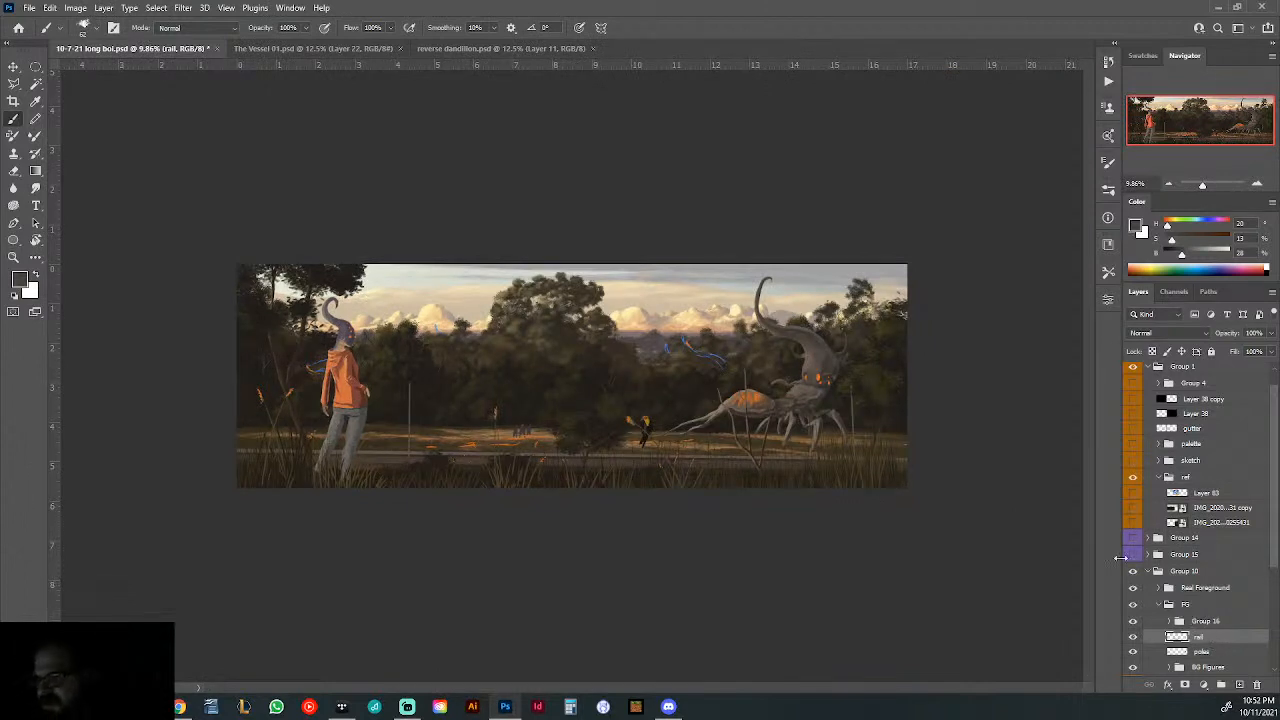
- Move the poles layer above the FG group and stretch the poles downward to about 115% of their height
click(1202, 652)
drag(1202, 652, 1146, 604)
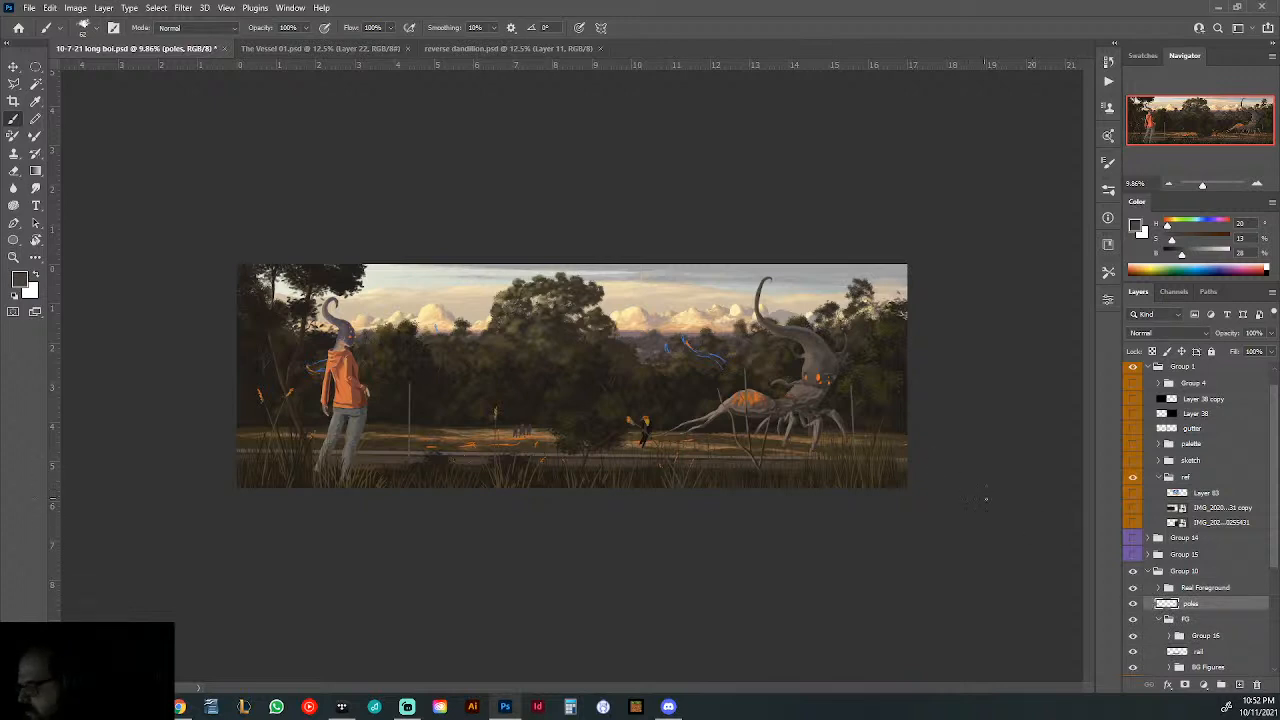
key(ctrl+t)
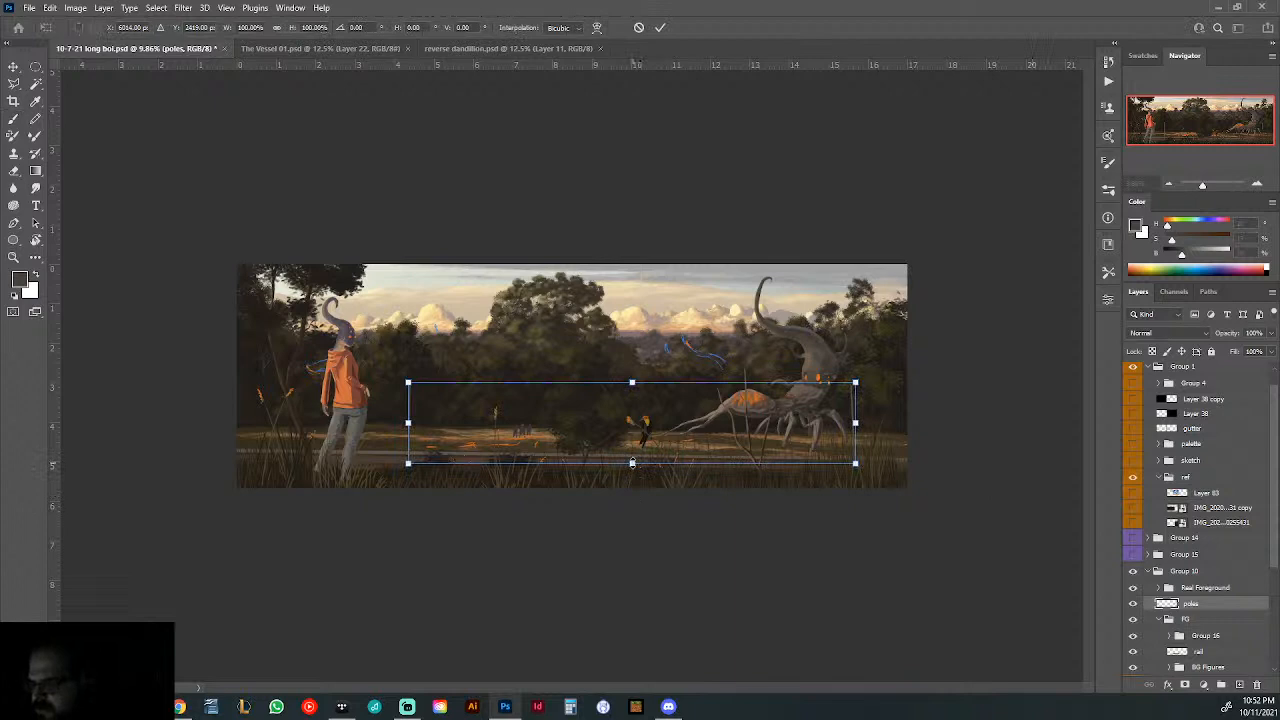
drag(632, 463, 632, 477)
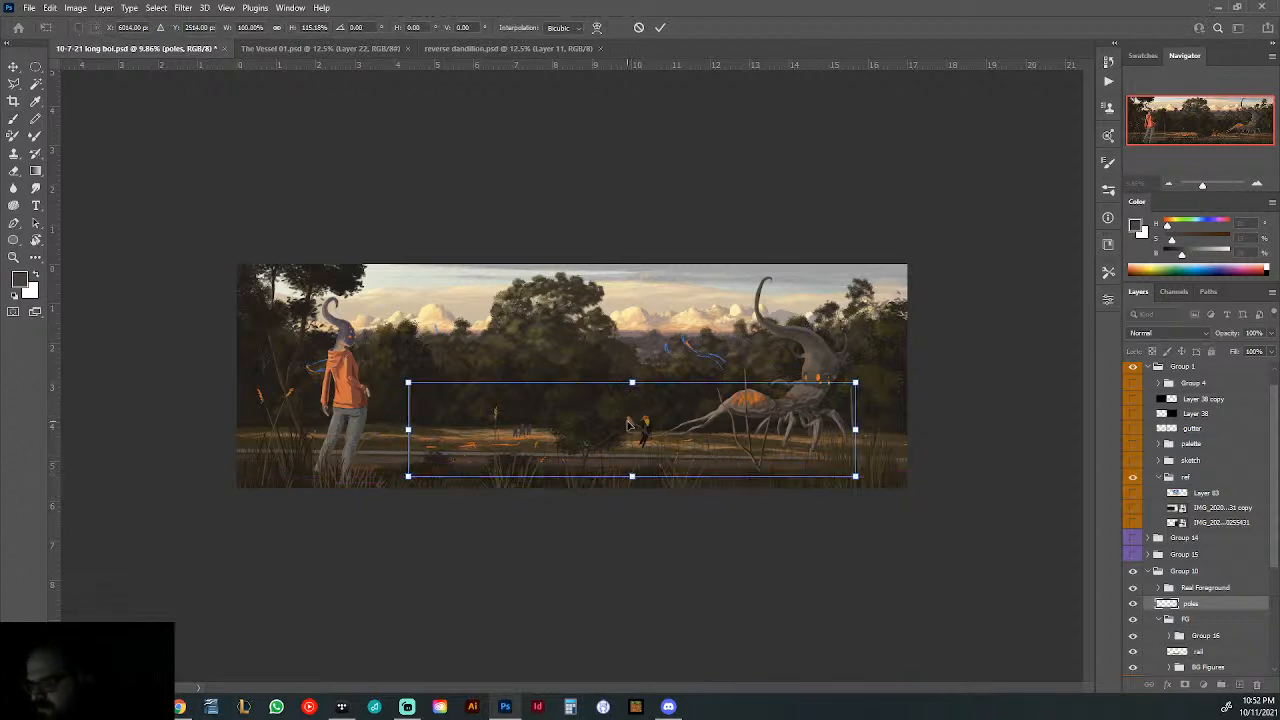
key(Return)
key(b)
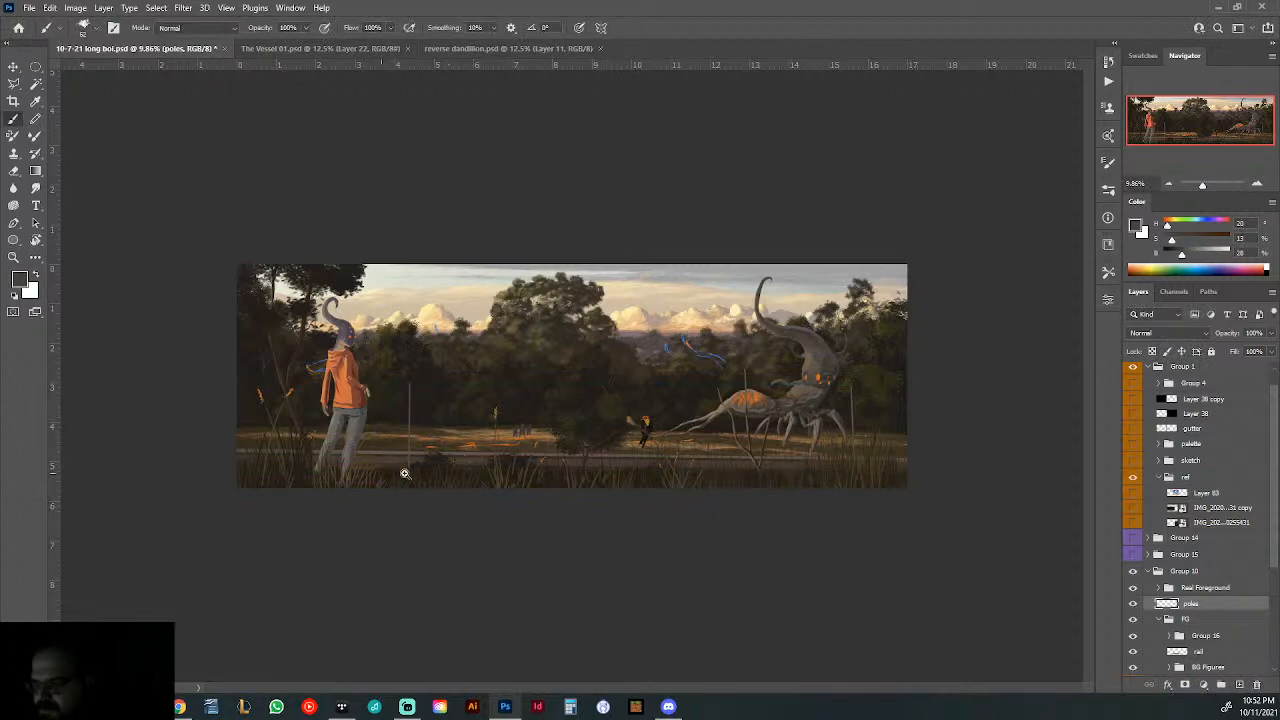
- Transform the poles to shorten them slightly from their lower ends
drag(404, 473, 437, 473)
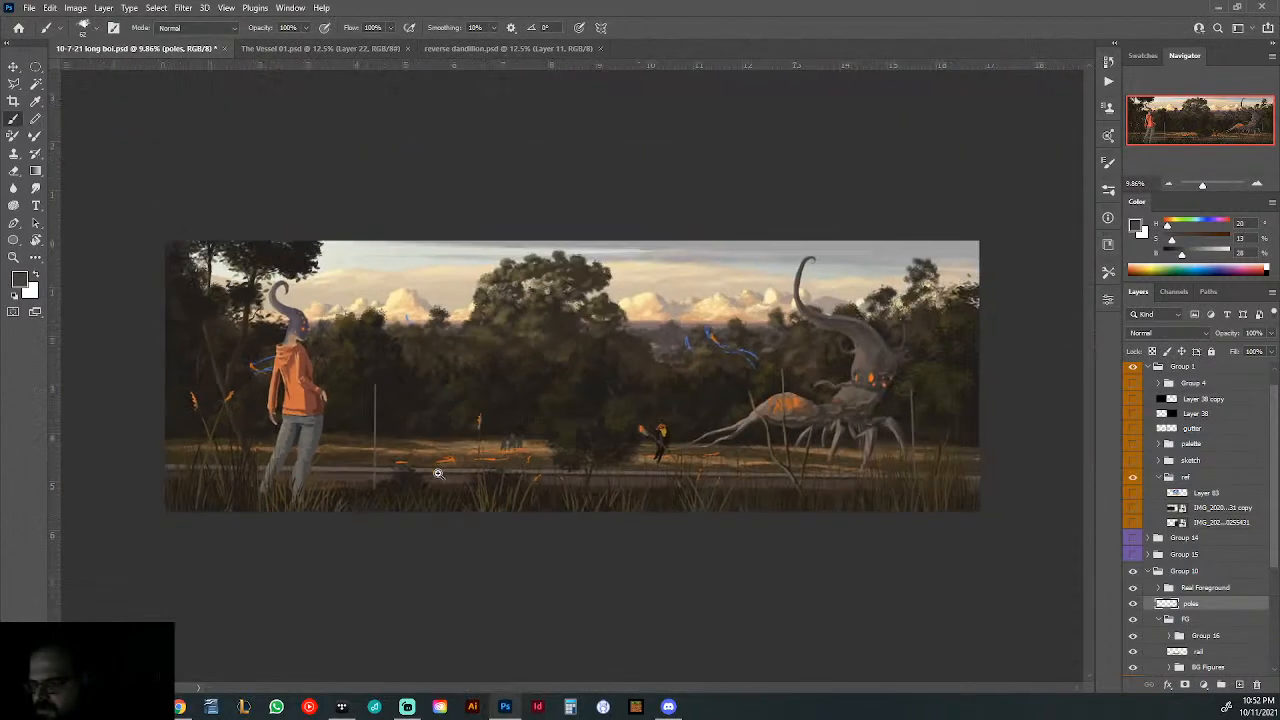
key(ctrl+t)
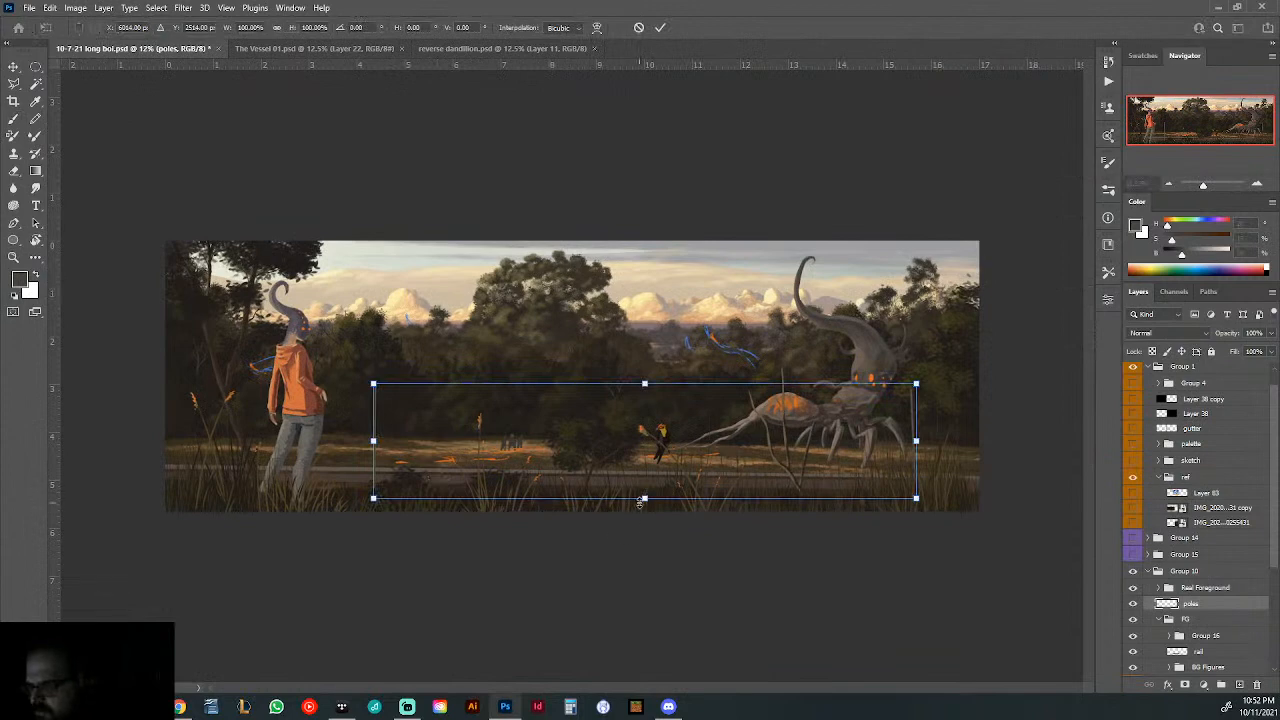
mouse_move(640, 502)
mouse_down()
mouse_move(641, 513)
mouse_move(642, 494)
mouse_up()
key(Return)
key(b)
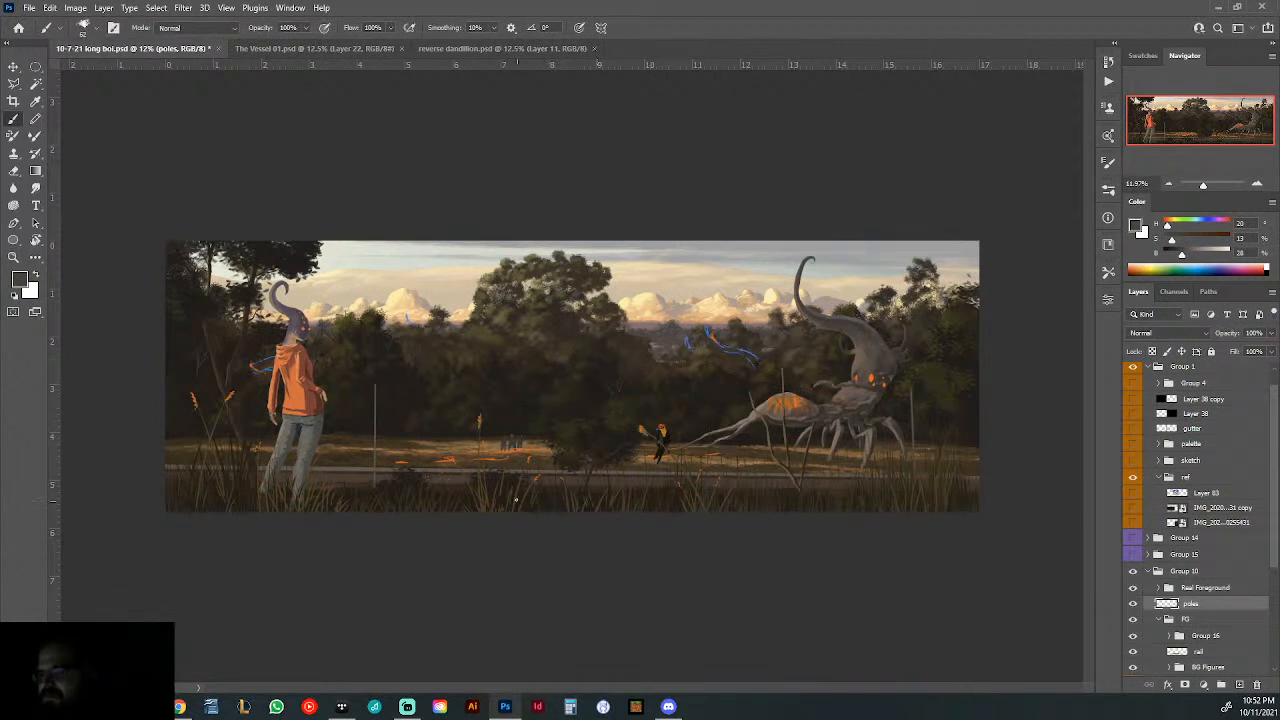
- Shift the poles layer slightly downward, comparing it with both reference photos in the ref group and leaving the photos hidden
click(1133, 523)
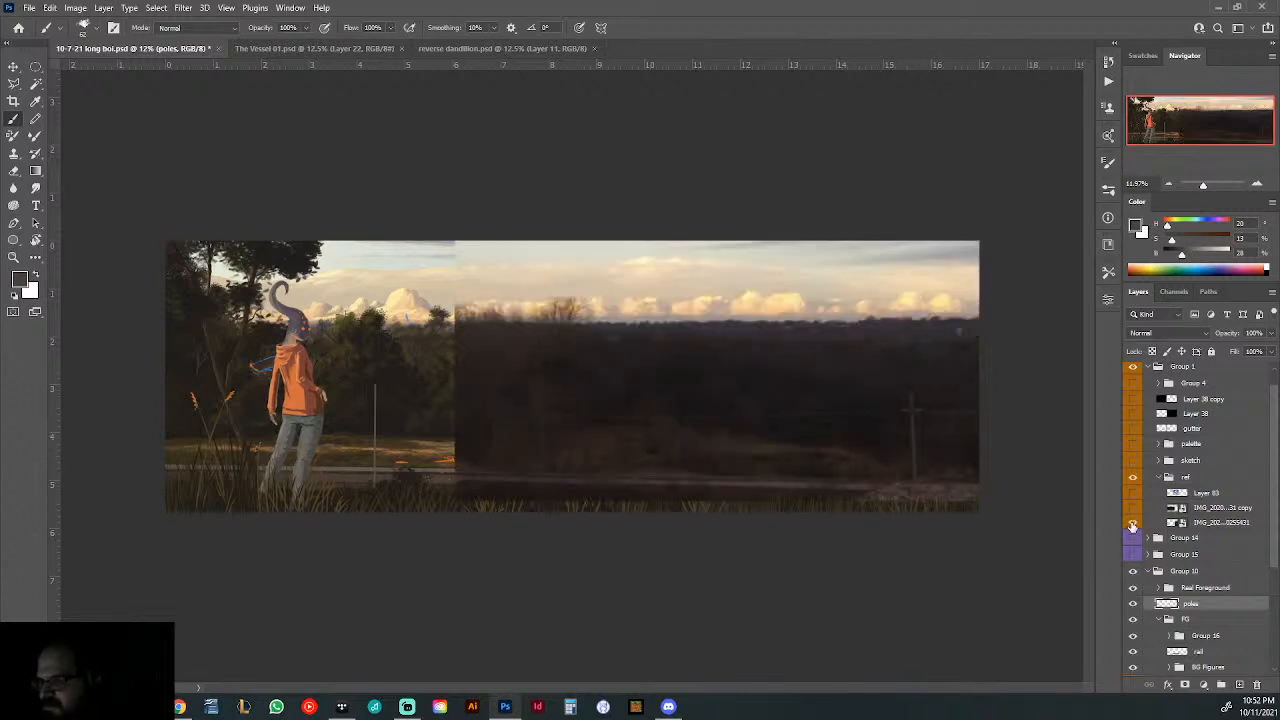
click(1133, 523)
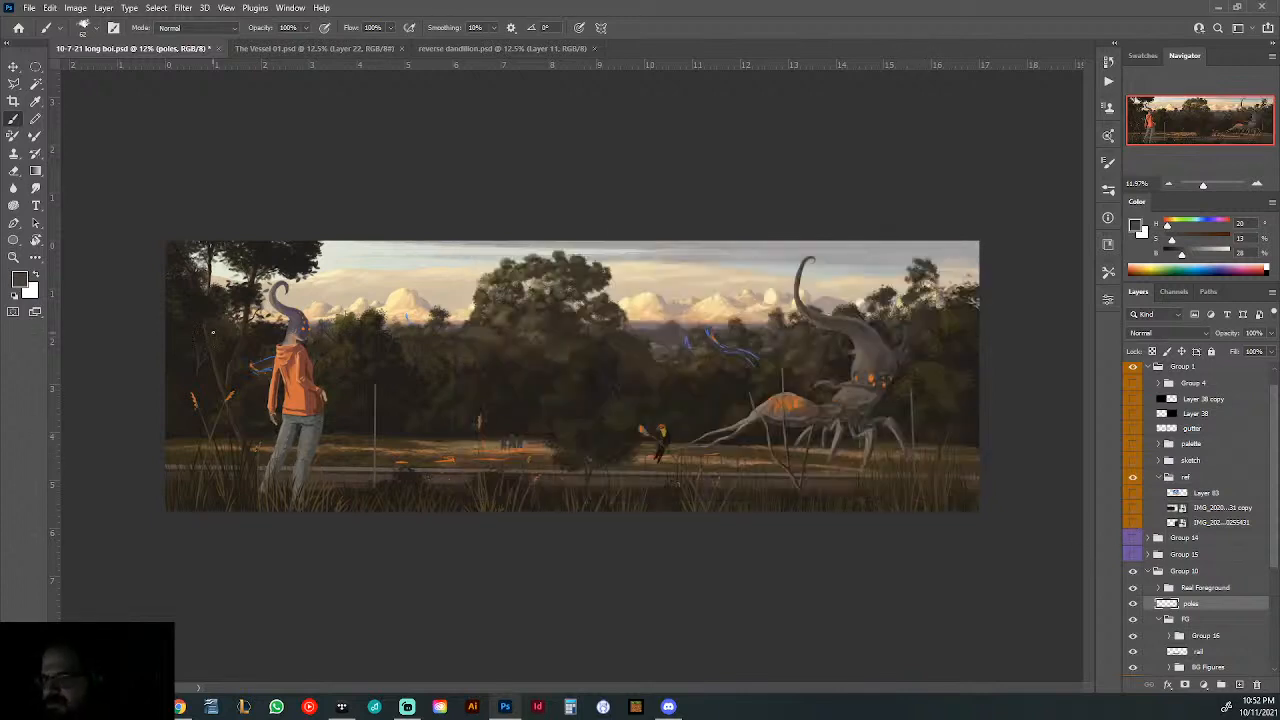
click(13, 66)
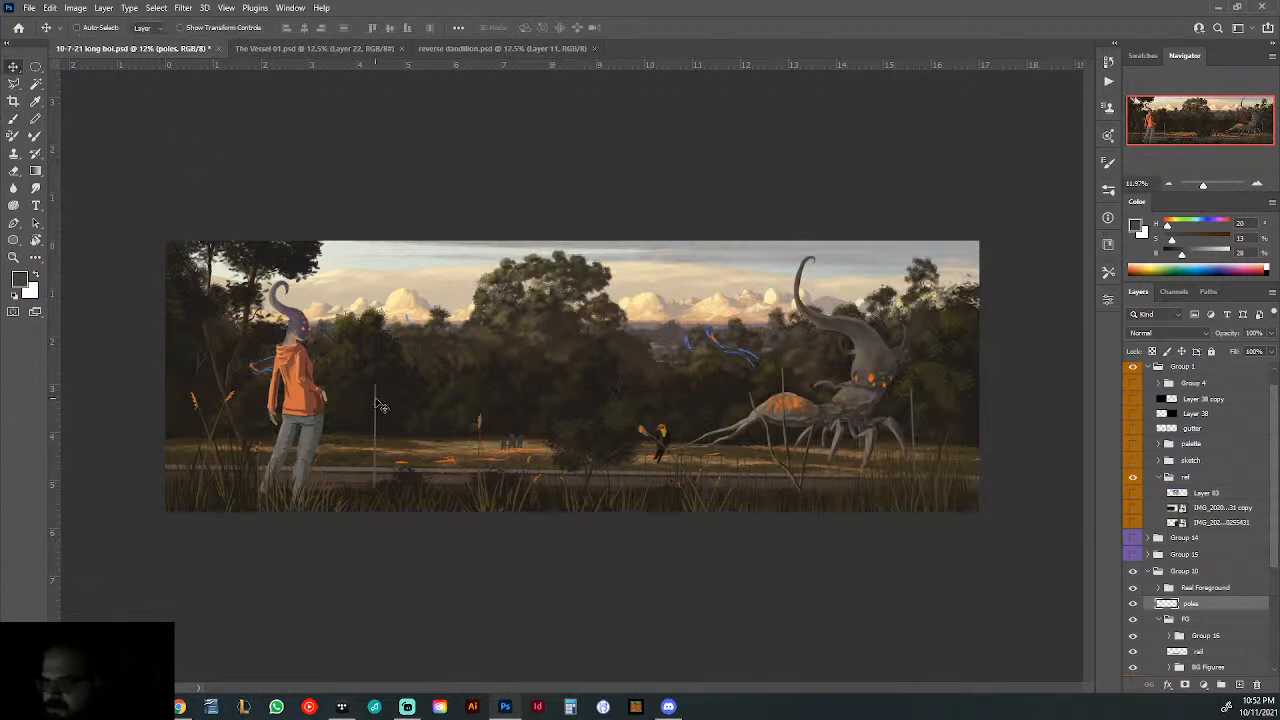
drag(378, 404, 380, 410)
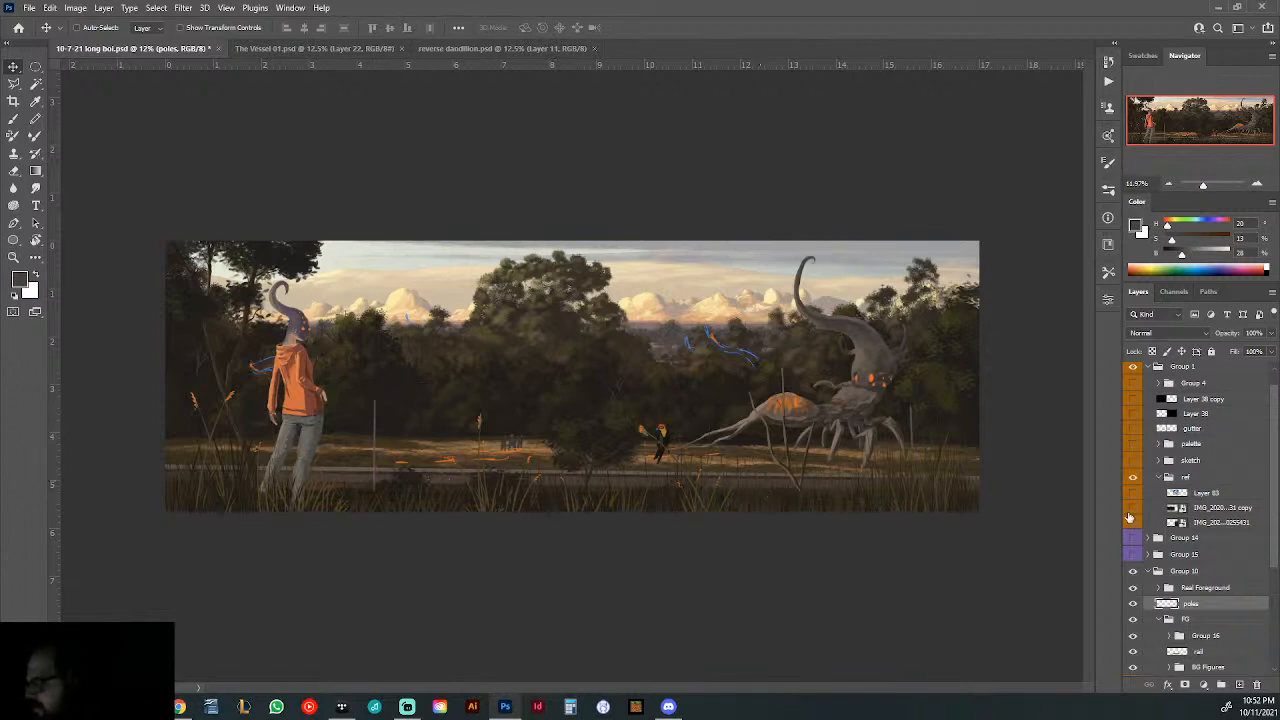
click(1133, 508)
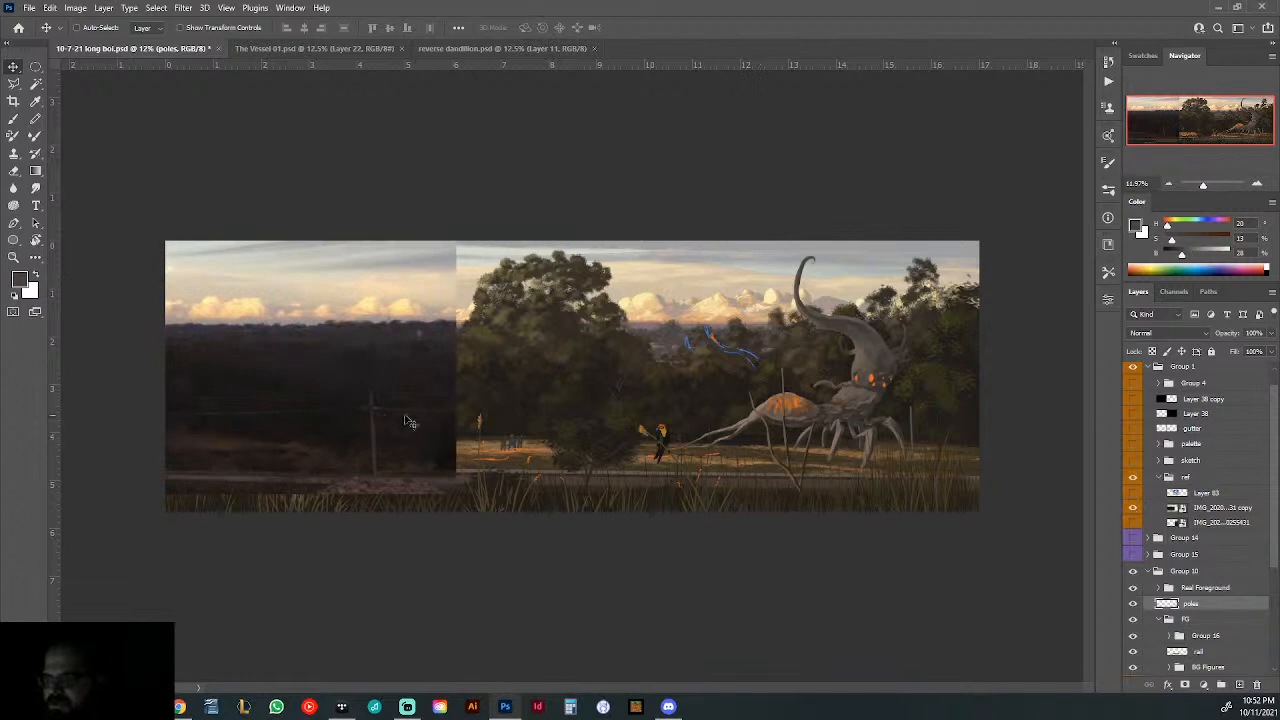
click(1133, 508)
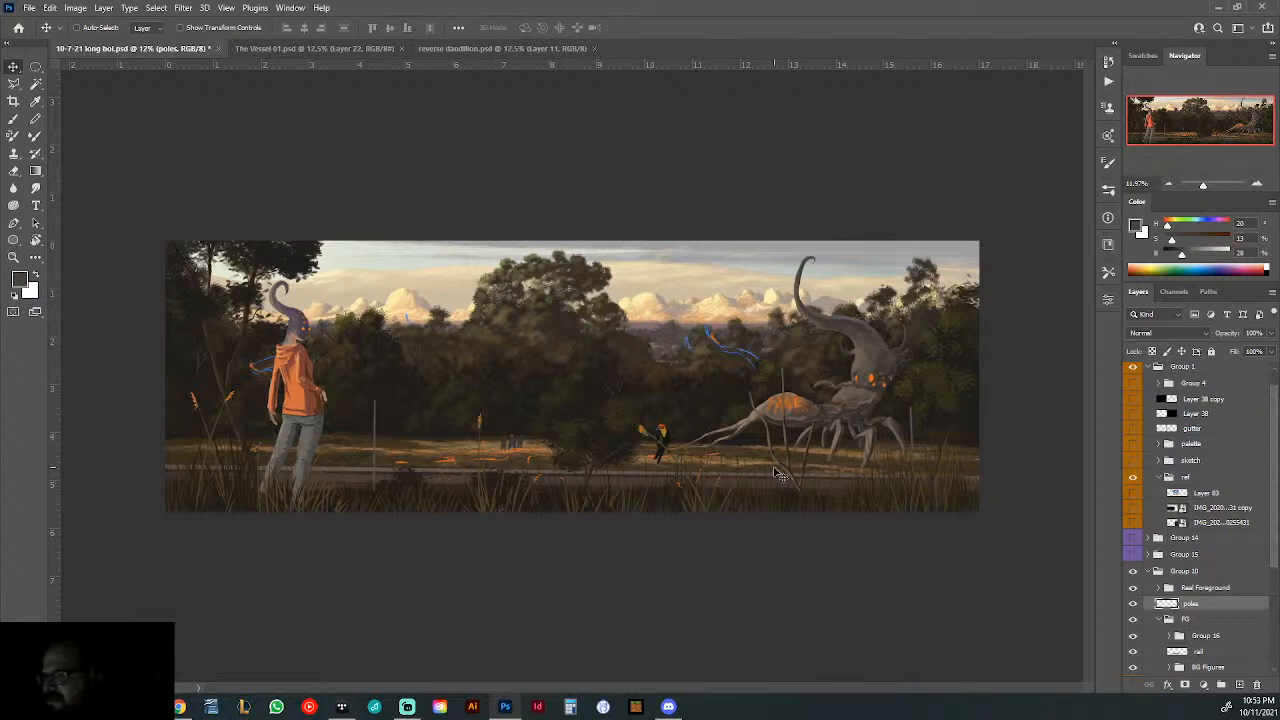
- Add a new layer directly above the rail layer and clip it to the rail for painting
click(14, 118)
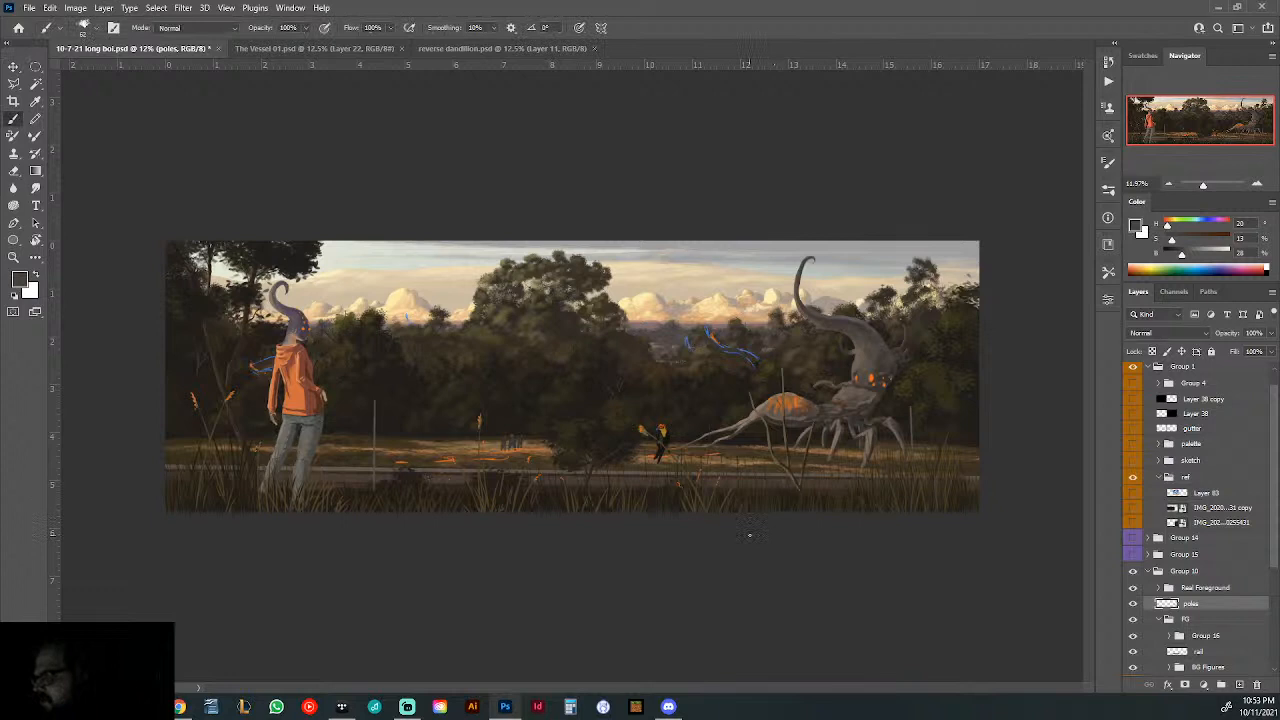
click(1200, 652)
click(1240, 684)
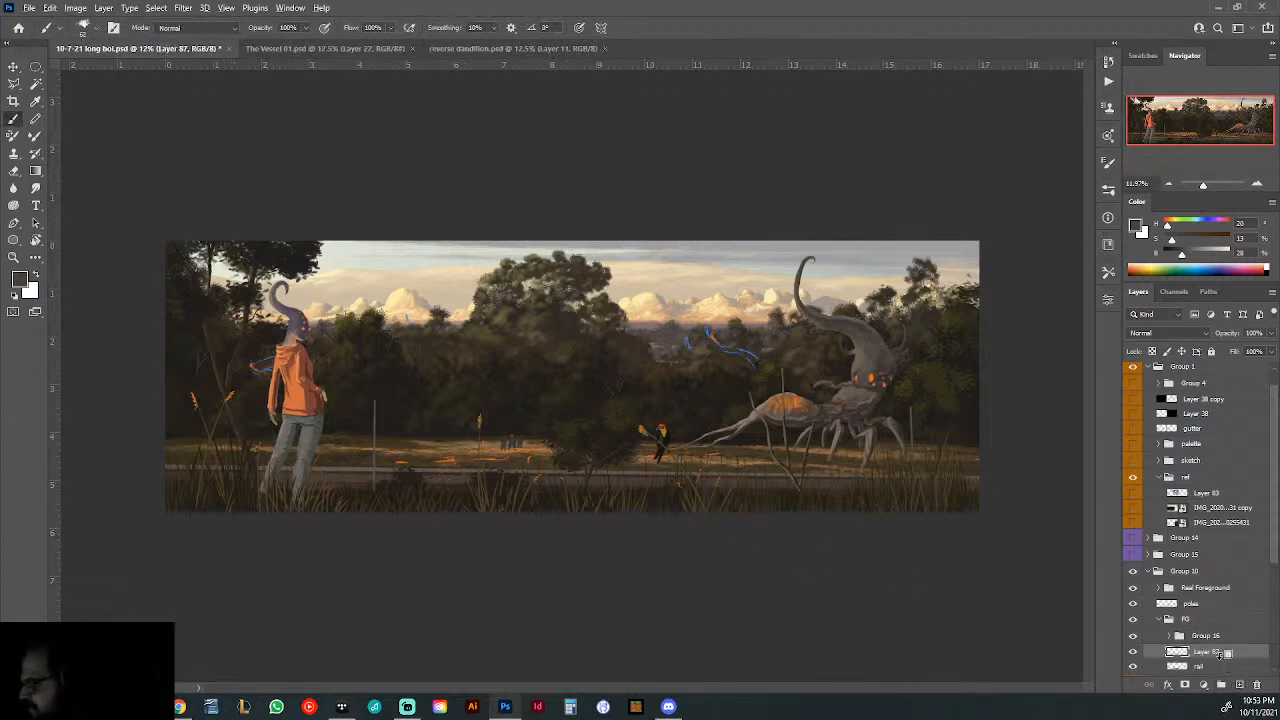
drag(256, 480, 415, 487)
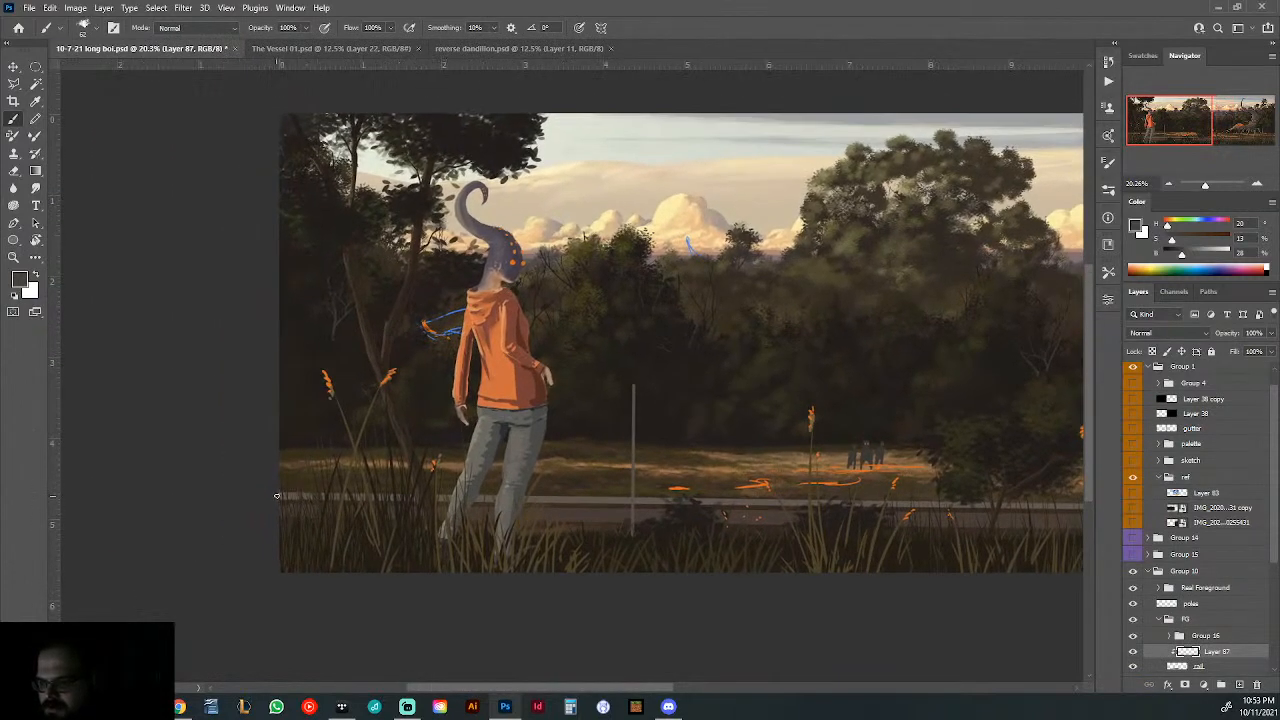
- Undo the test stroke on the rail near the pole and set the brush size to 42 px
right_click(366, 490)
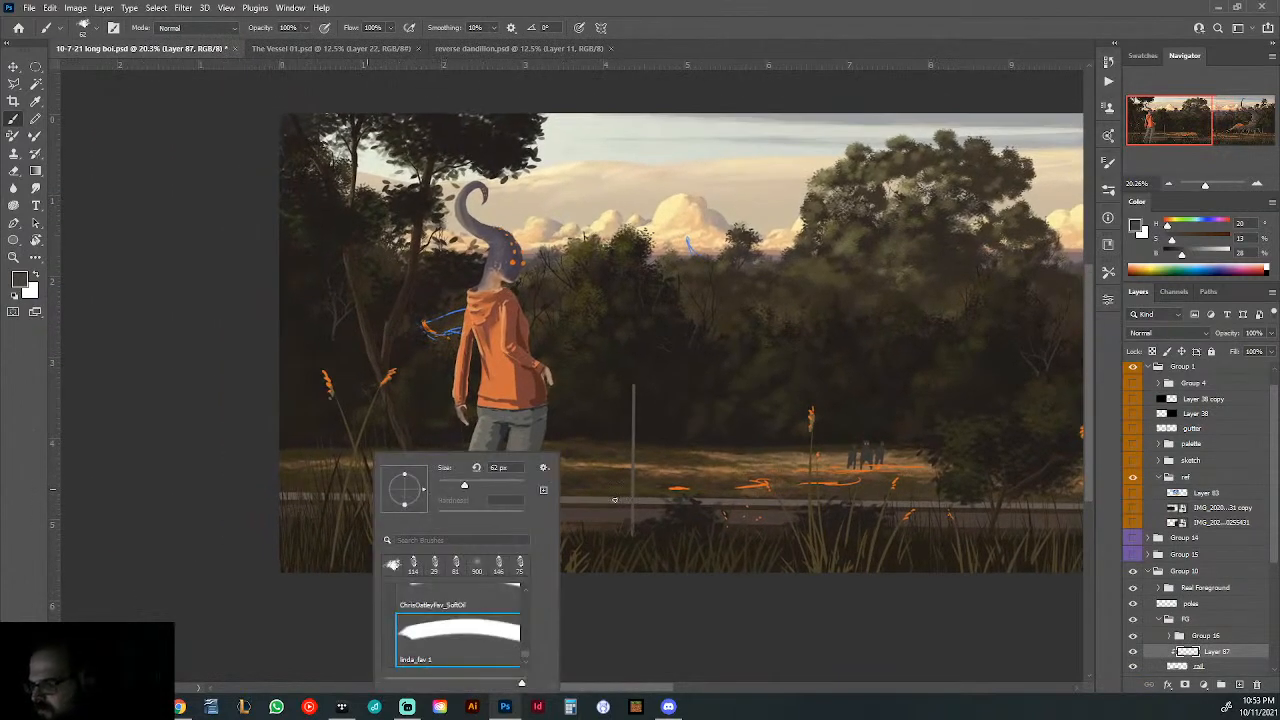
click(615, 500)
drag(615, 500, 666, 508)
key(ctrl+z)
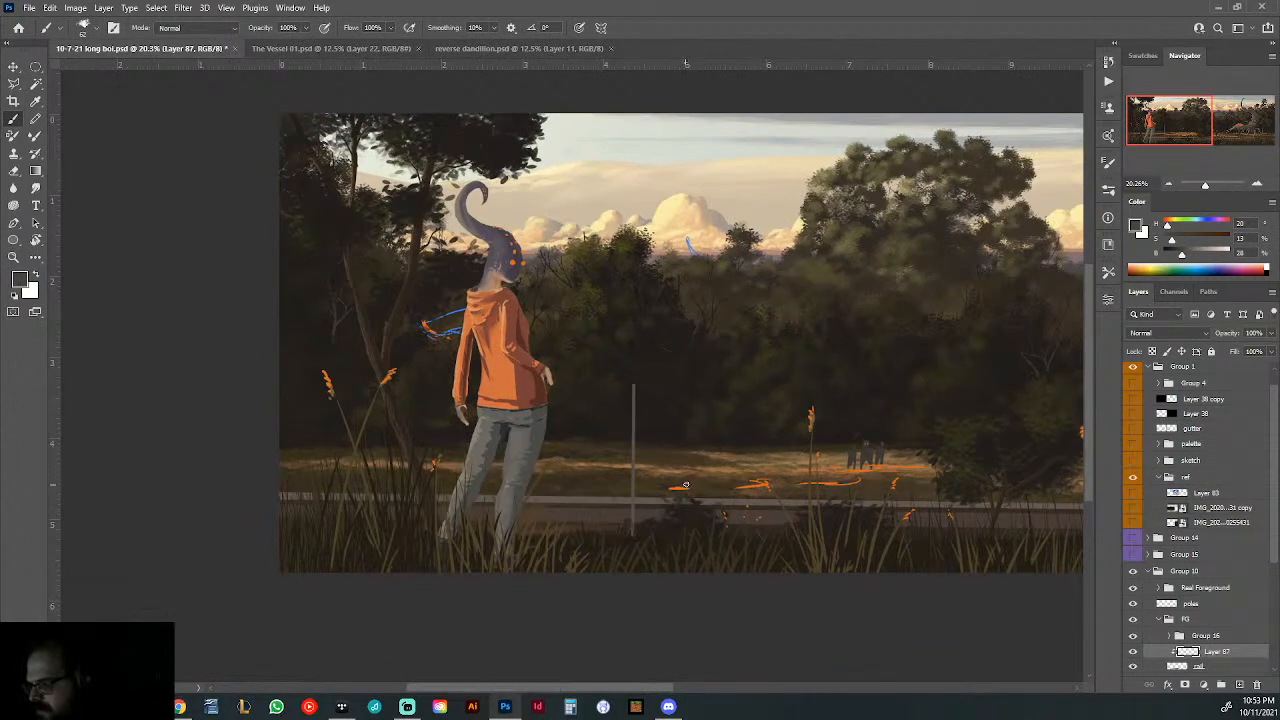
right_click(690, 476)
drag(778, 486, 774, 486)
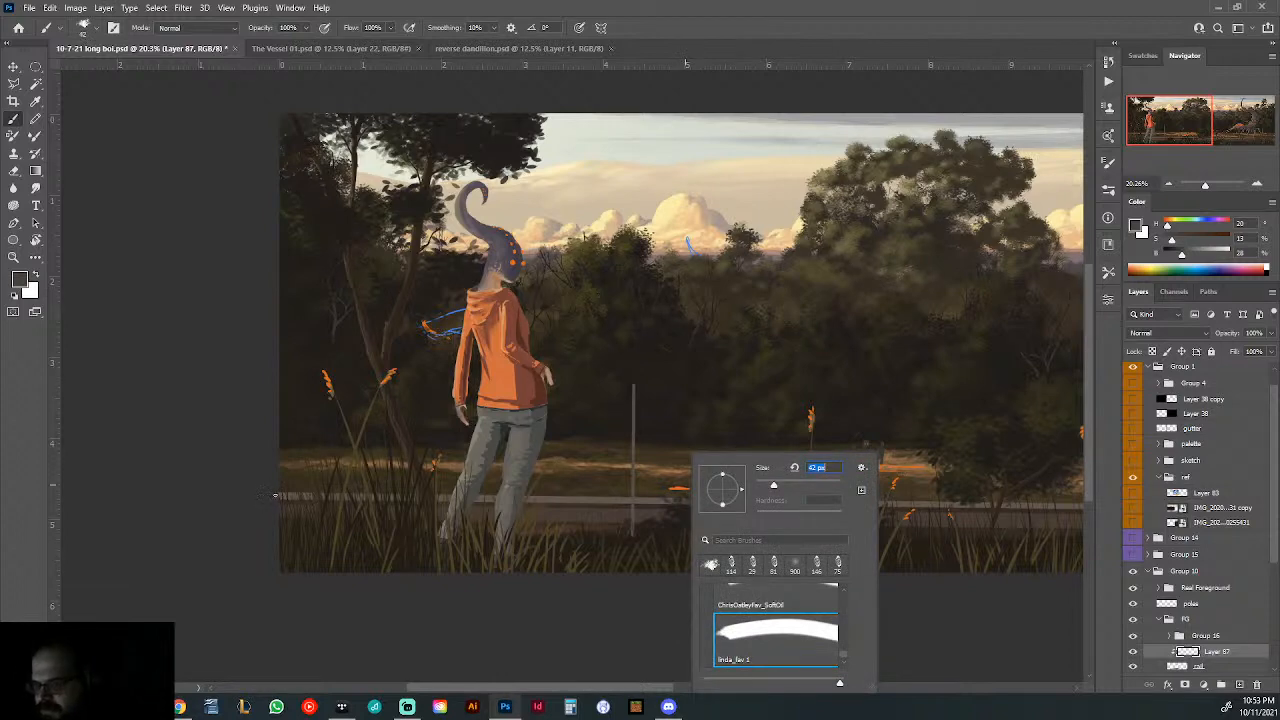
- Try to paint a straight stripe along the rail from the picture's left edge to its right edge
click(273, 497)
drag(806, 505, 251, 517)
drag(704, 522, 441, 516)
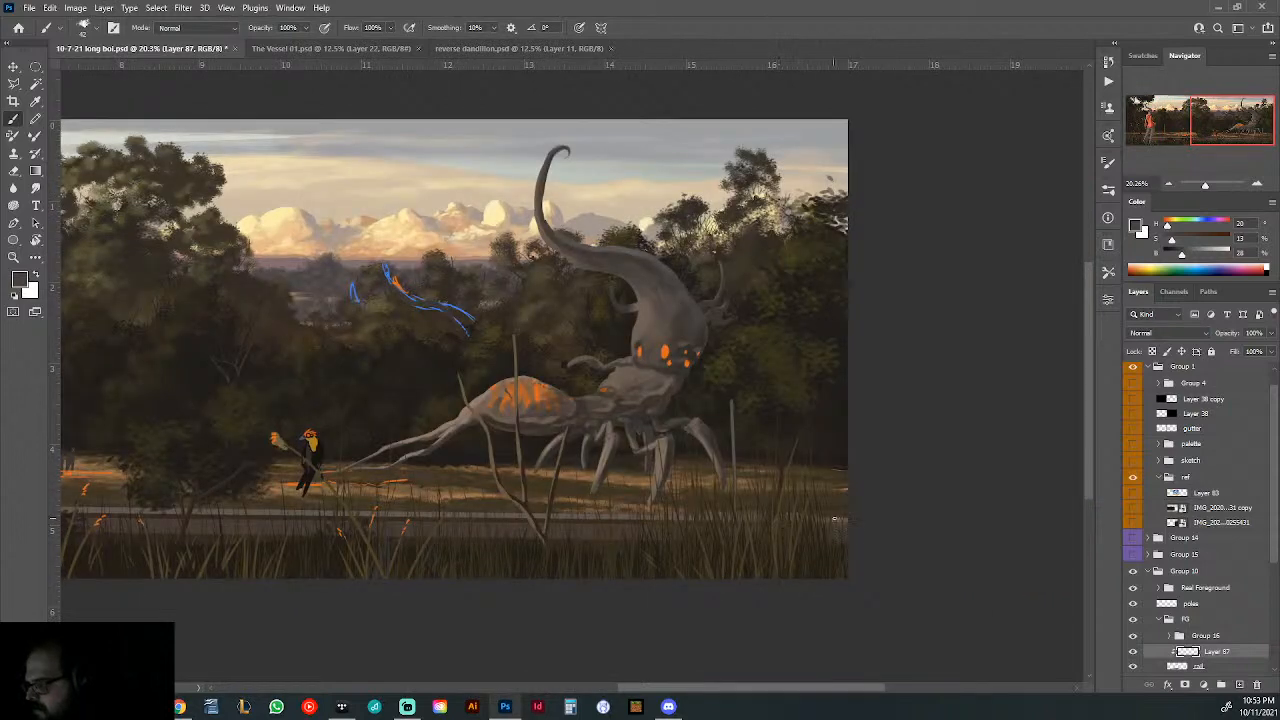
drag(792, 524, 348, 526)
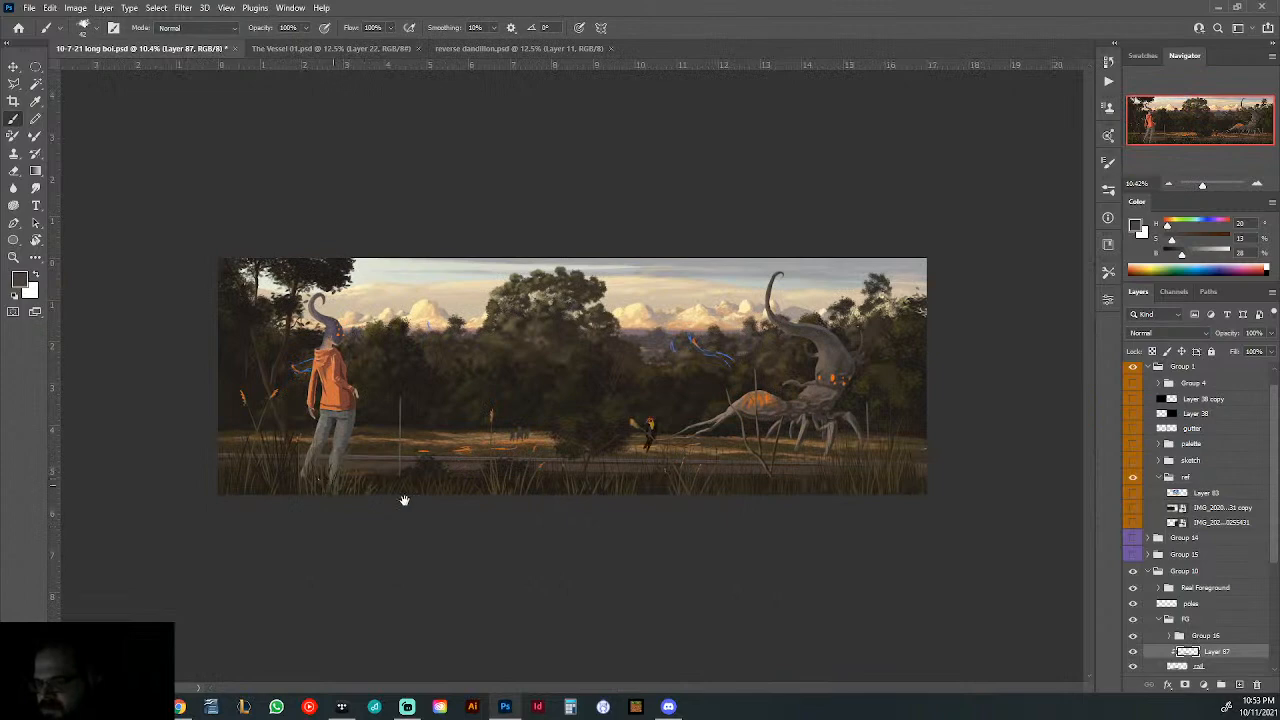
- Paint a straight dark stripe along the middle of the rail across the full picture width on the clipped layer
drag(321, 460, 802, 551)
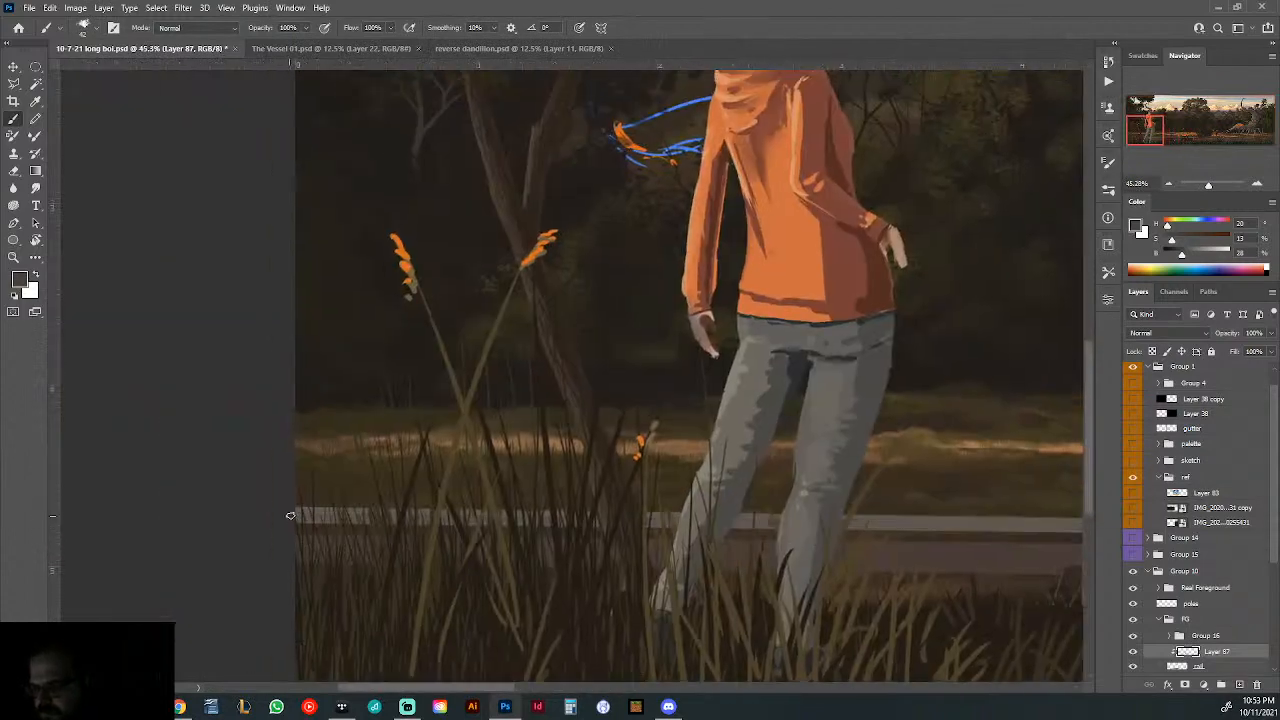
drag(902, 522, 26, 543)
drag(1030, 545, 170, 566)
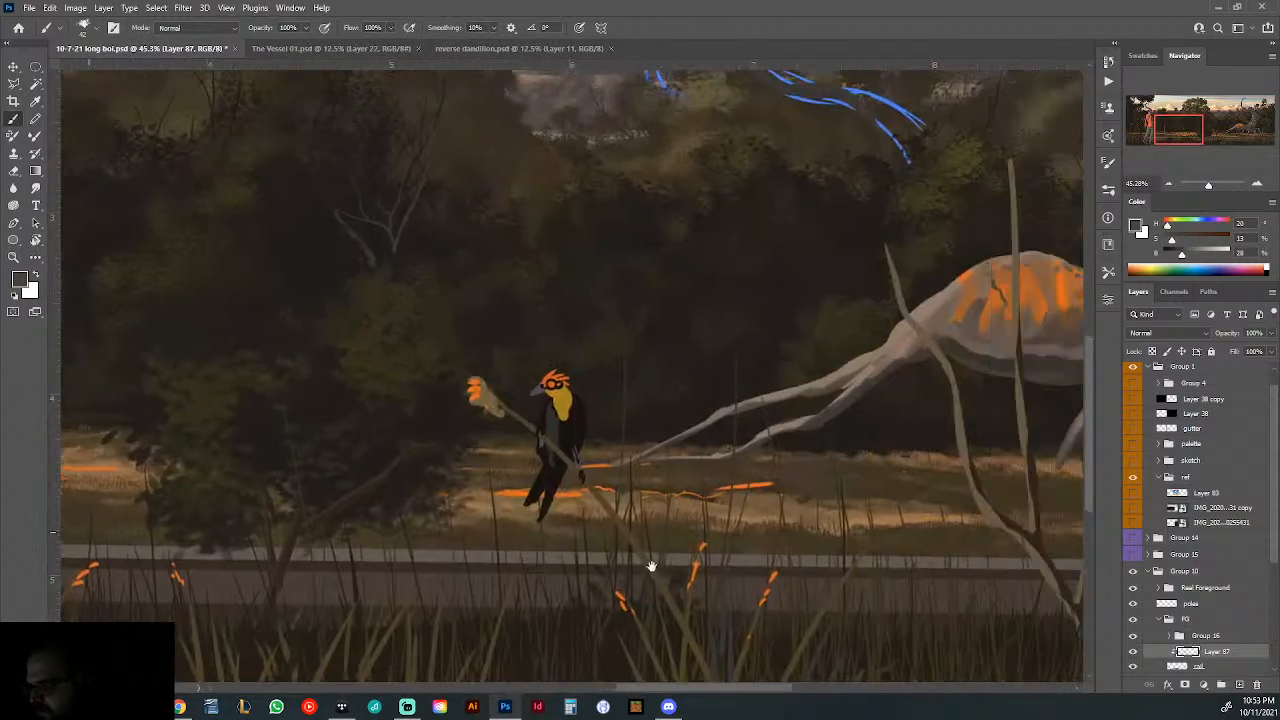
mouse_move(1065, 620)
mouse_down()
mouse_move(320, 500)
mouse_move(160, 527)
mouse_up()
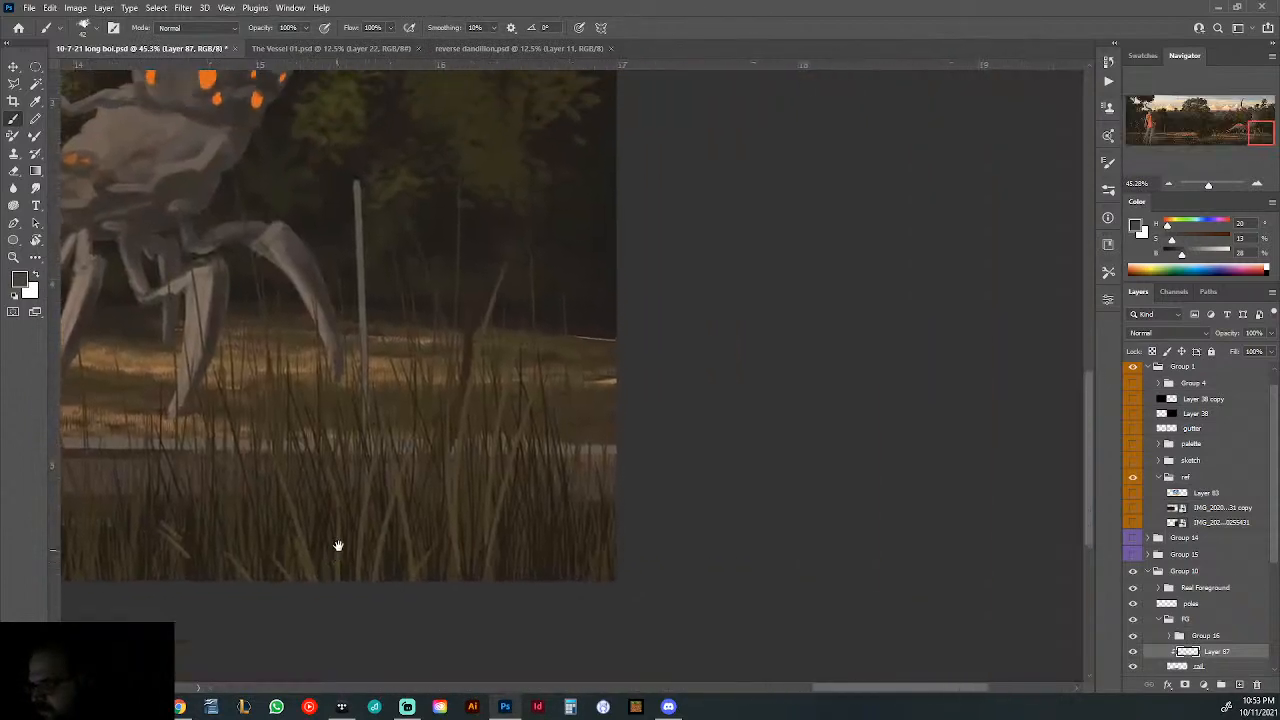
shift+click(619, 451)
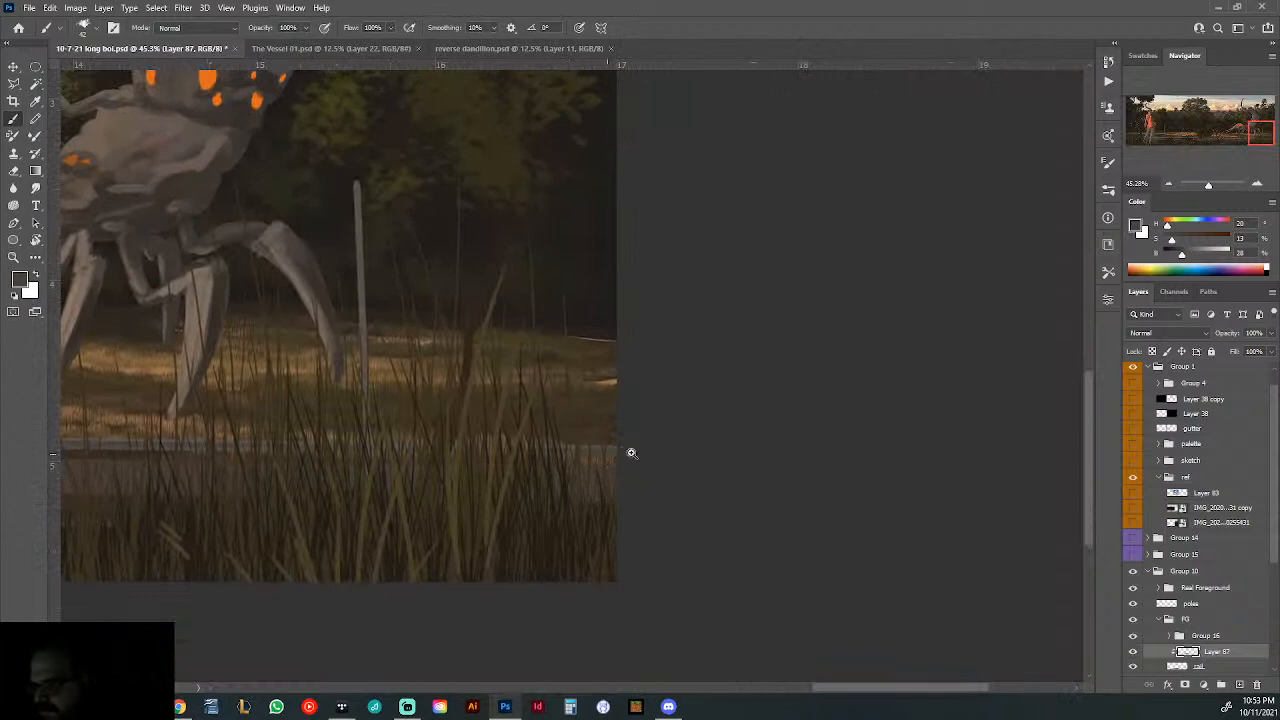
mouse_move(632, 453)
mouse_down()
mouse_move(489, 451)
mouse_move(494, 402)
mouse_move(583, 423)
mouse_move(598, 539)
mouse_up()
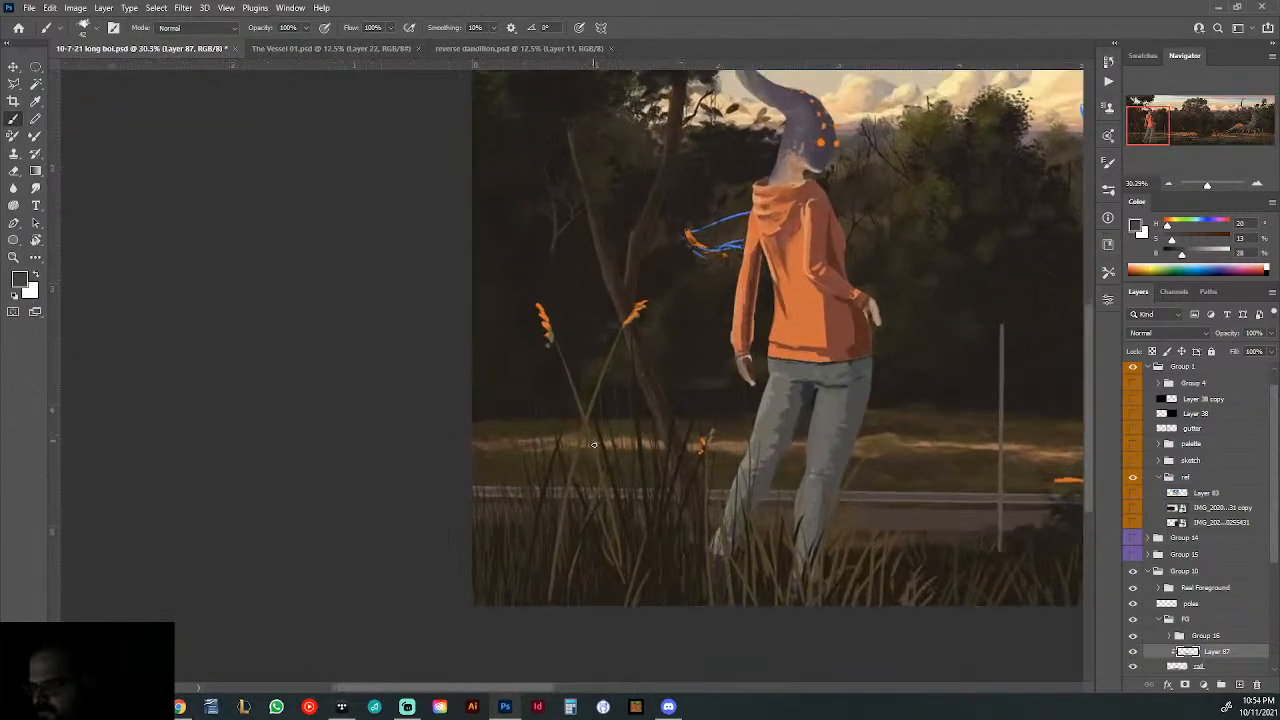
- Pick the Eraser and examine the guardrail closely in the IMG copy reference photo, leaving the photo hidden
key(e)
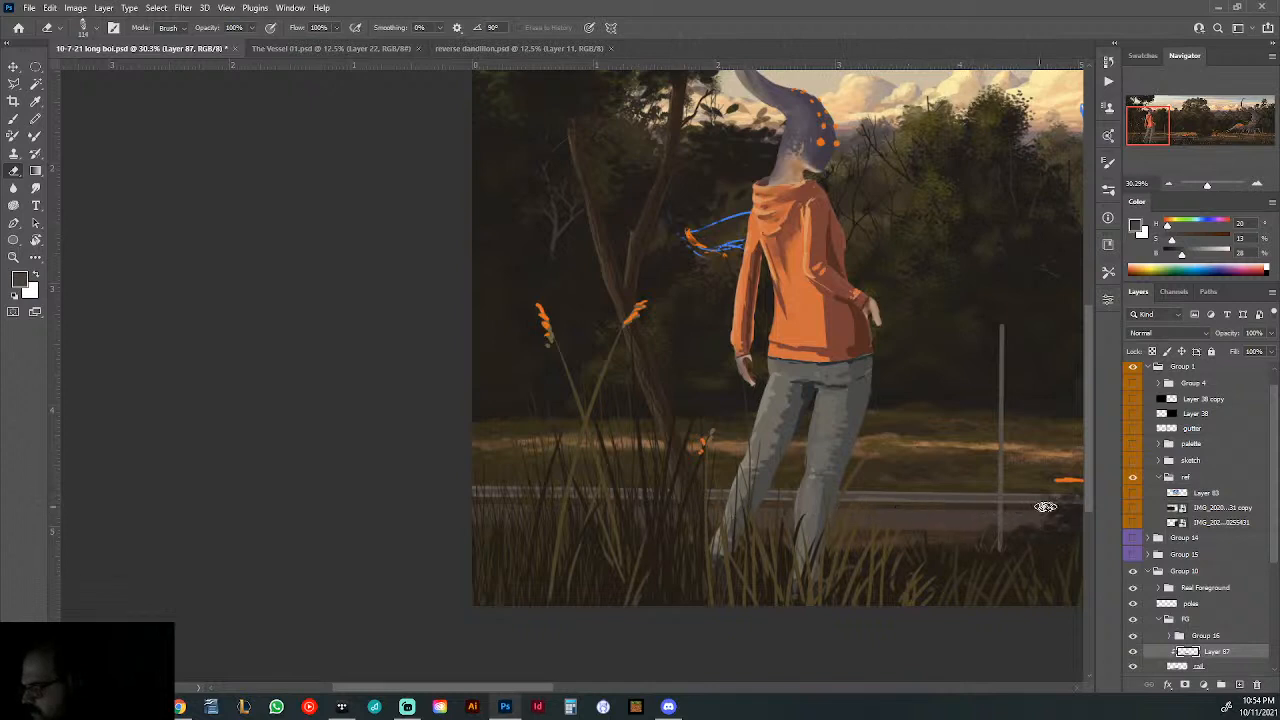
drag(907, 540, 449, 529)
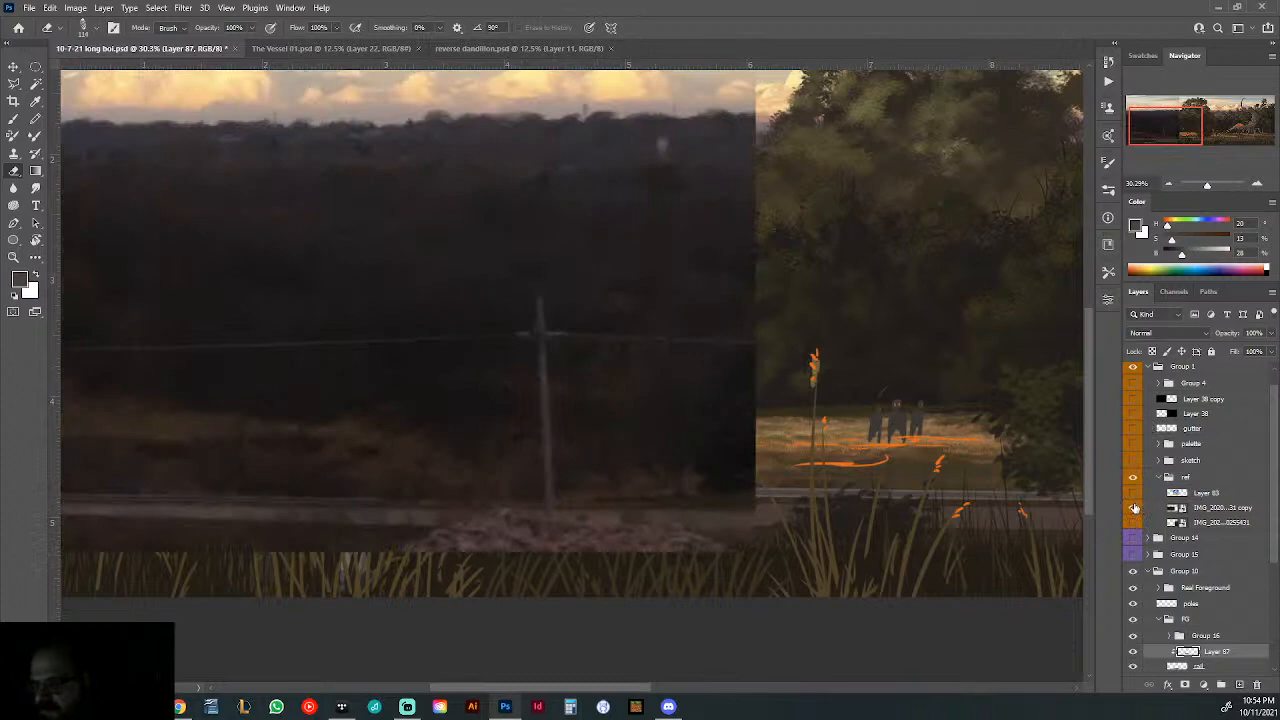
drag(248, 506, 871, 531)
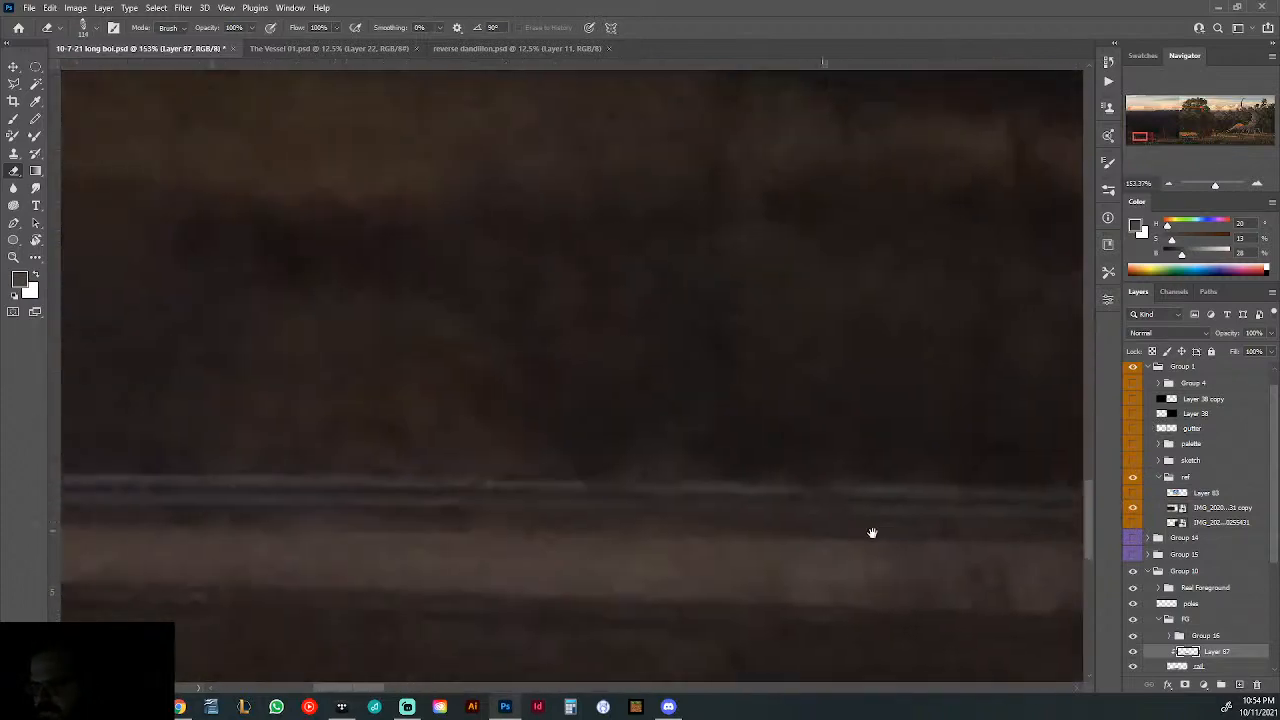
drag(691, 487, 763, 503)
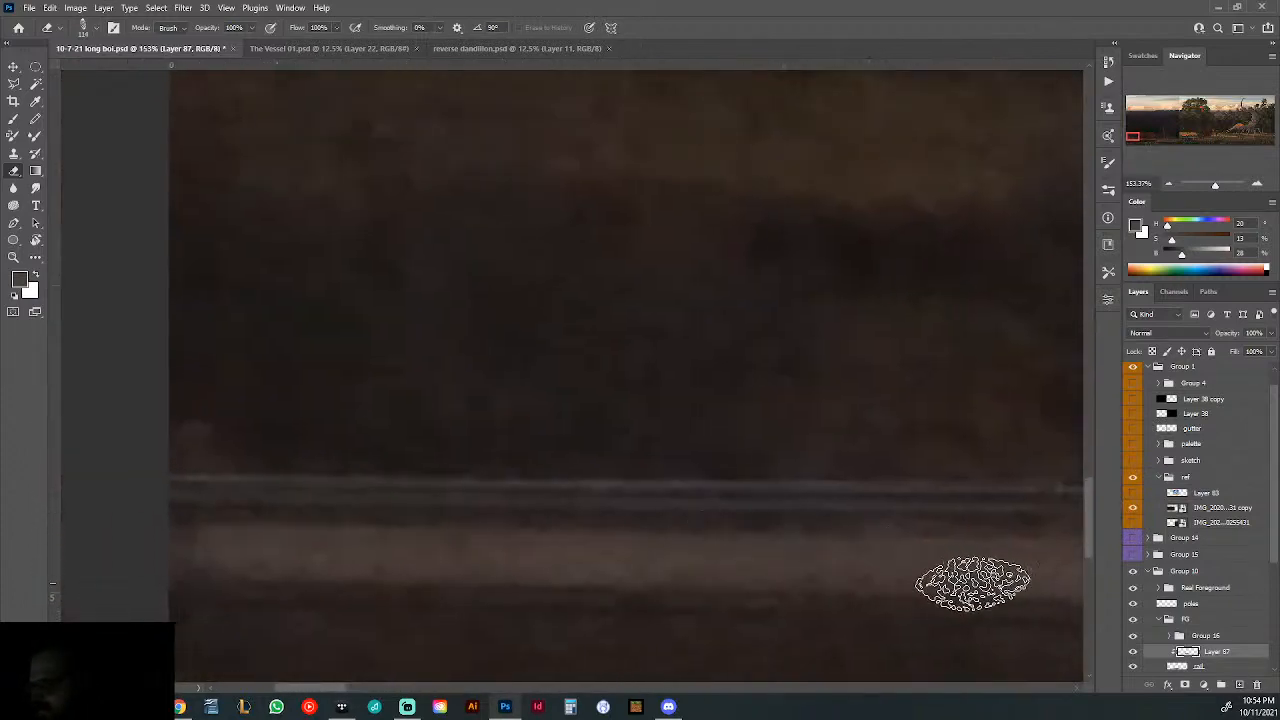
click(1132, 508)
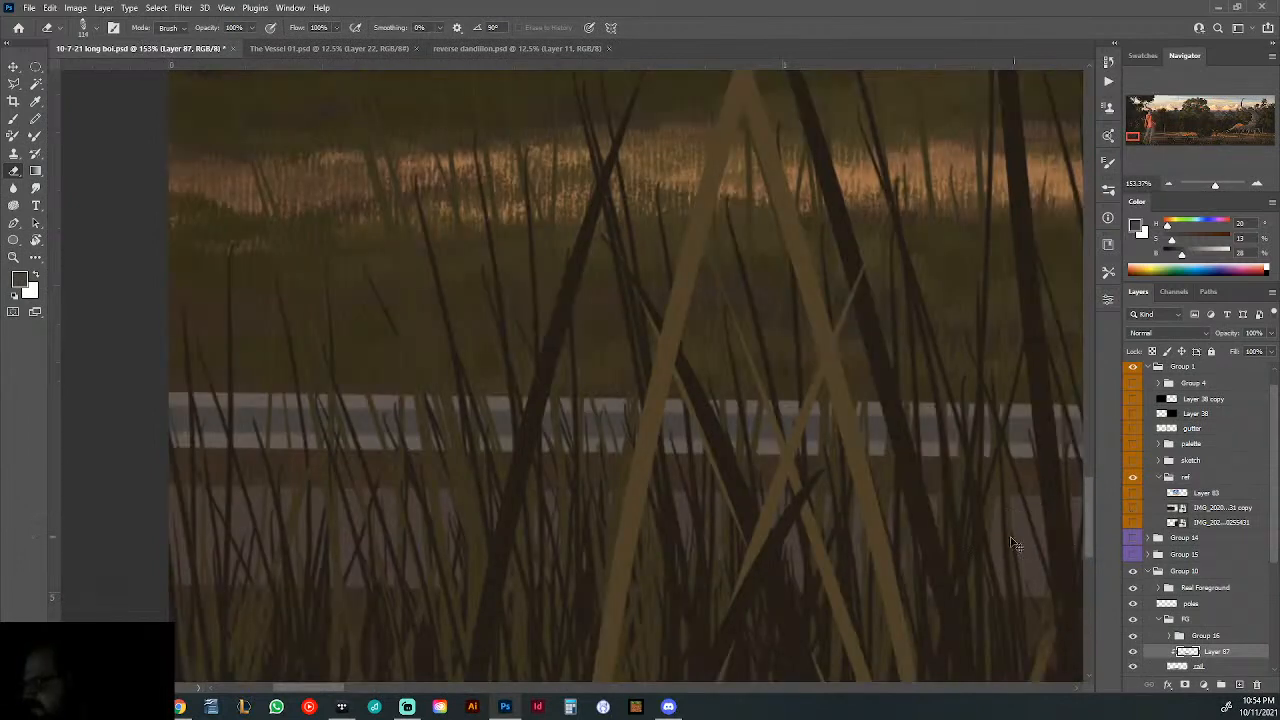
- Examine the striped rail along its whole length, from the hooded figure to the creature, and within the full composition
drag(847, 535, 770, 547)
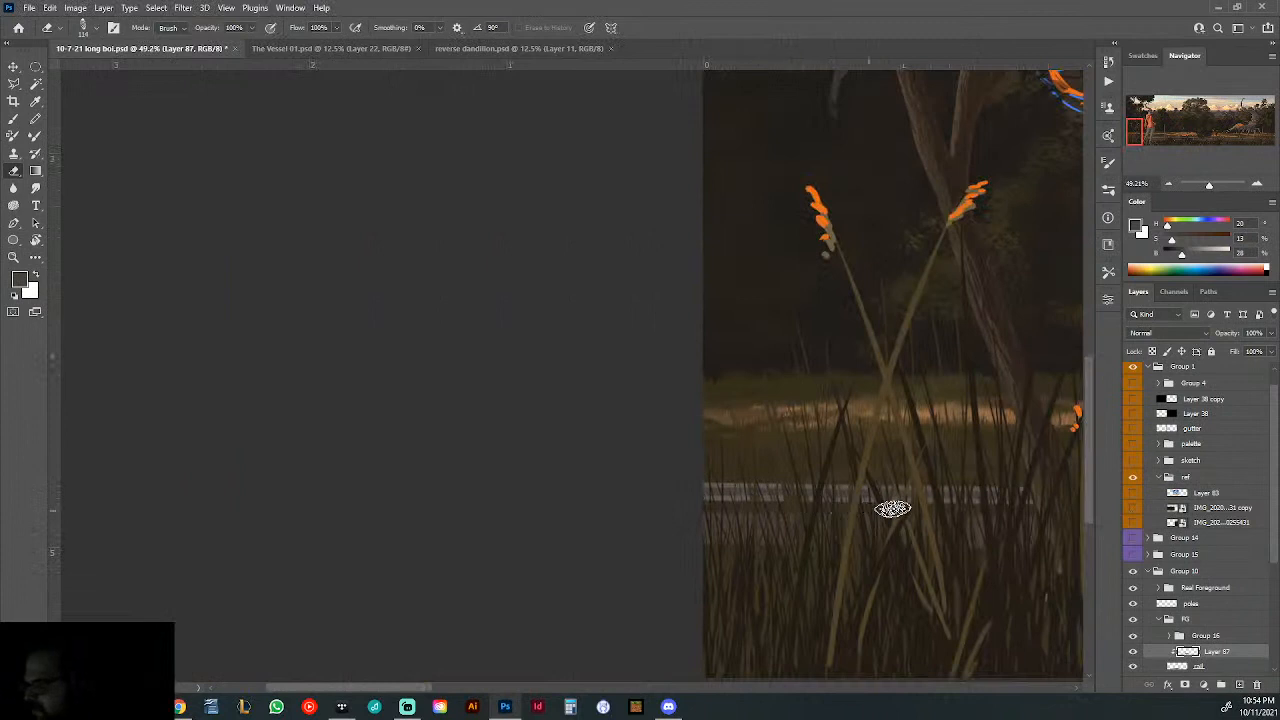
drag(1031, 511, 371, 551)
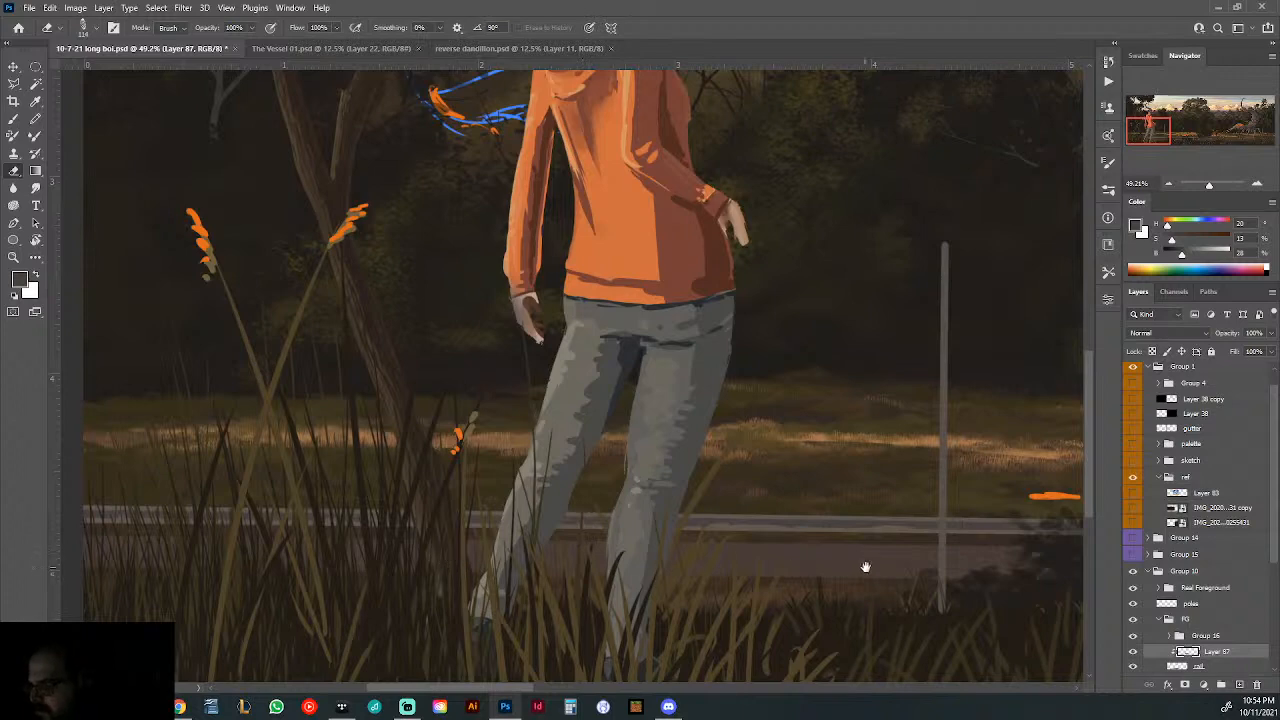
drag(865, 567, 120, 562)
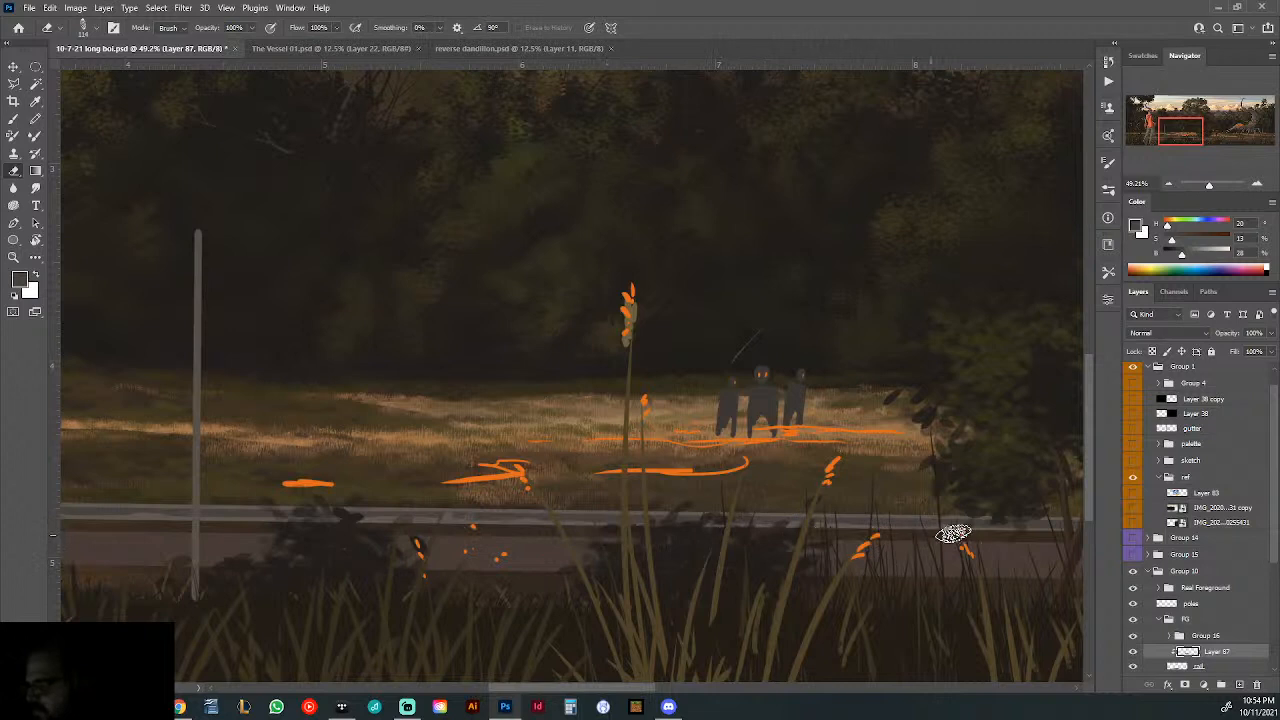
drag(993, 546, 511, 597)
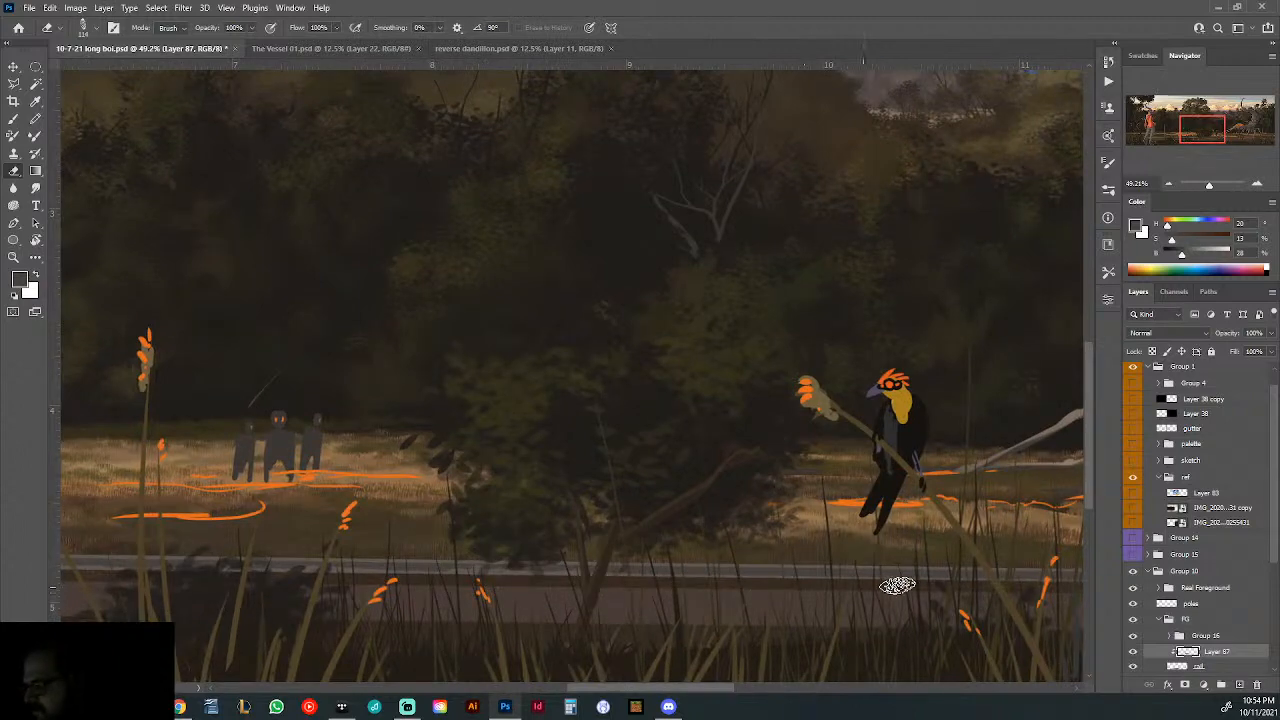
drag(944, 597, 460, 588)
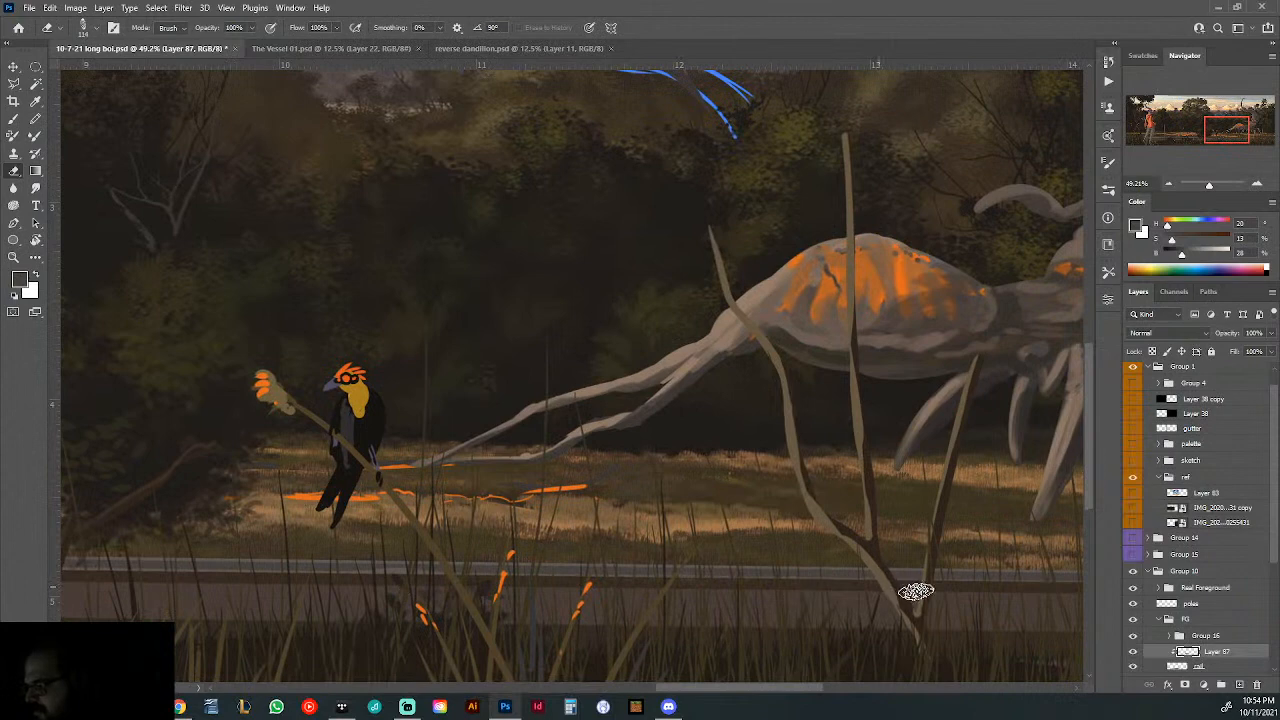
drag(915, 592, 608, 603)
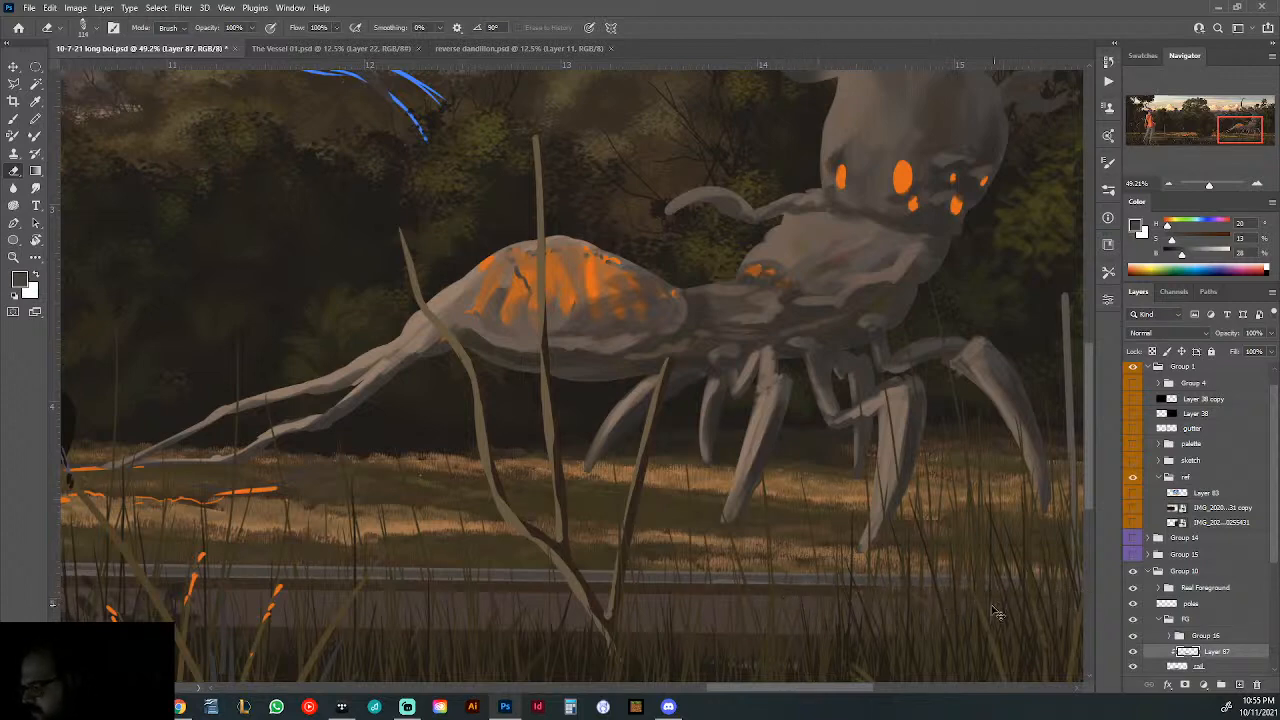
drag(800, 606, 720, 620)
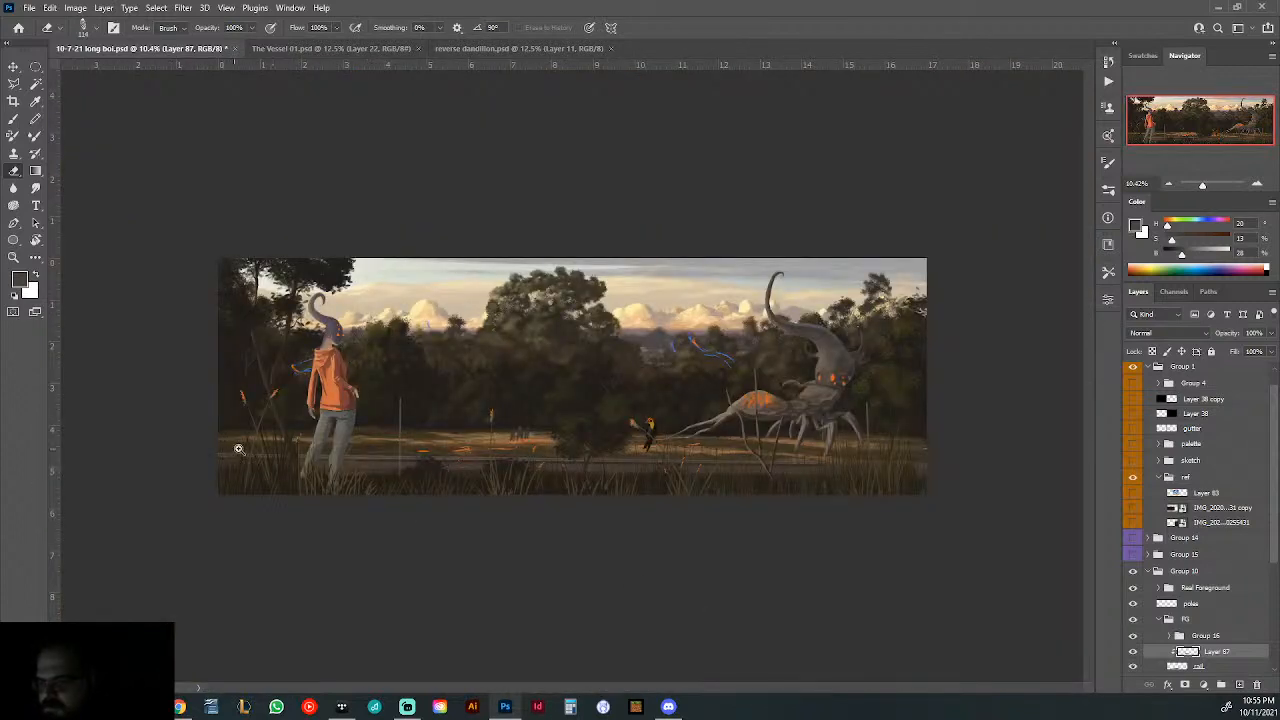
drag(239, 449, 253, 453)
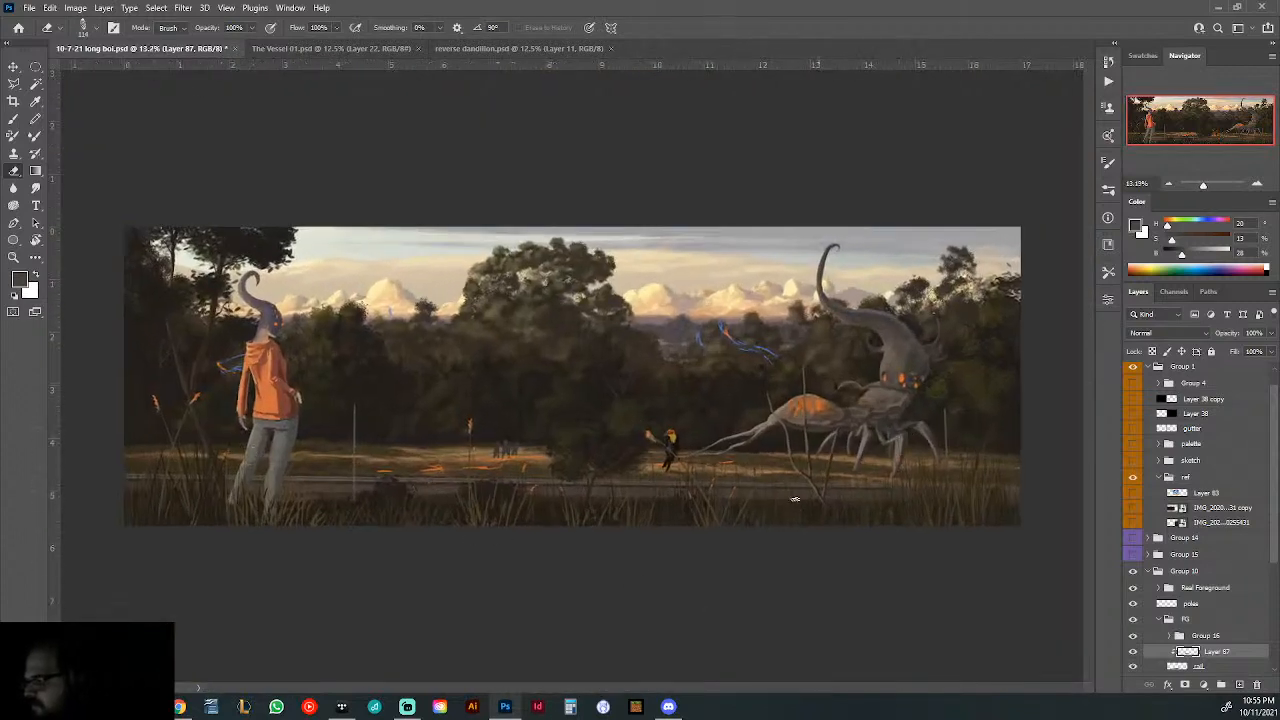
- Examine the guardrail beside the hooded figure against the IMG copy reference photo, leaving the photo hidden and the Brush active
drag(338, 479, 417, 489)
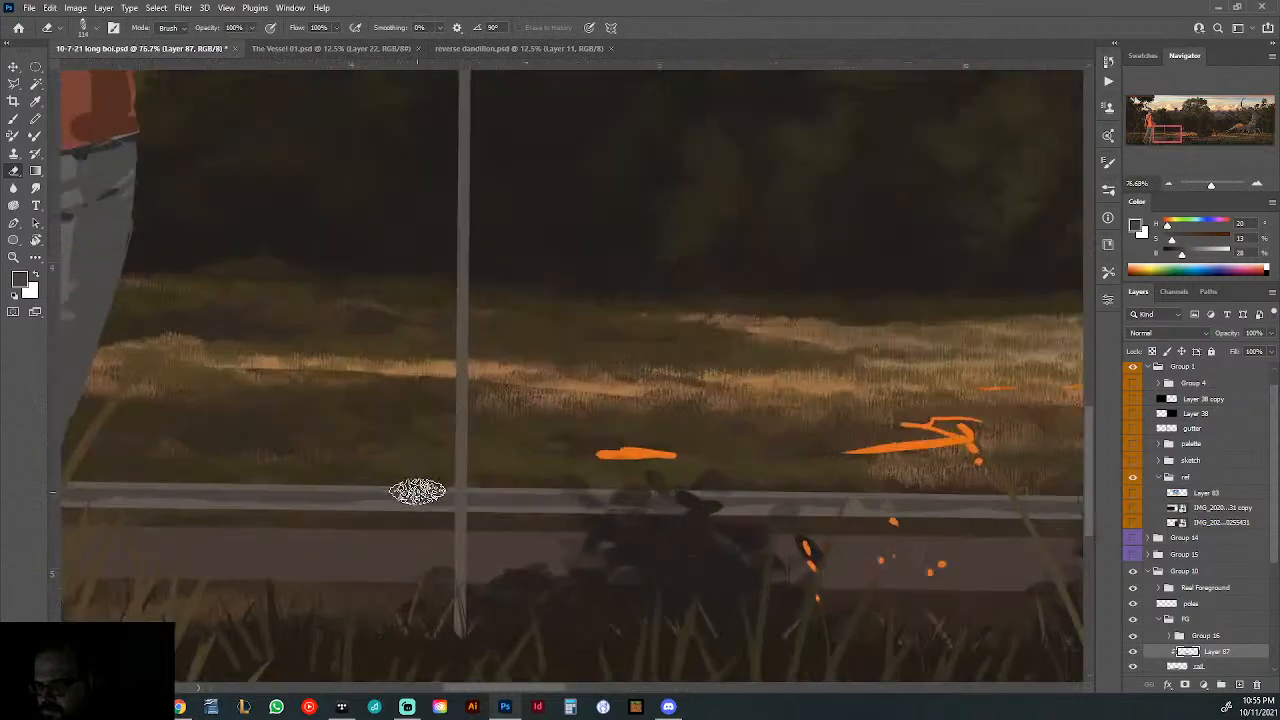
key(b)
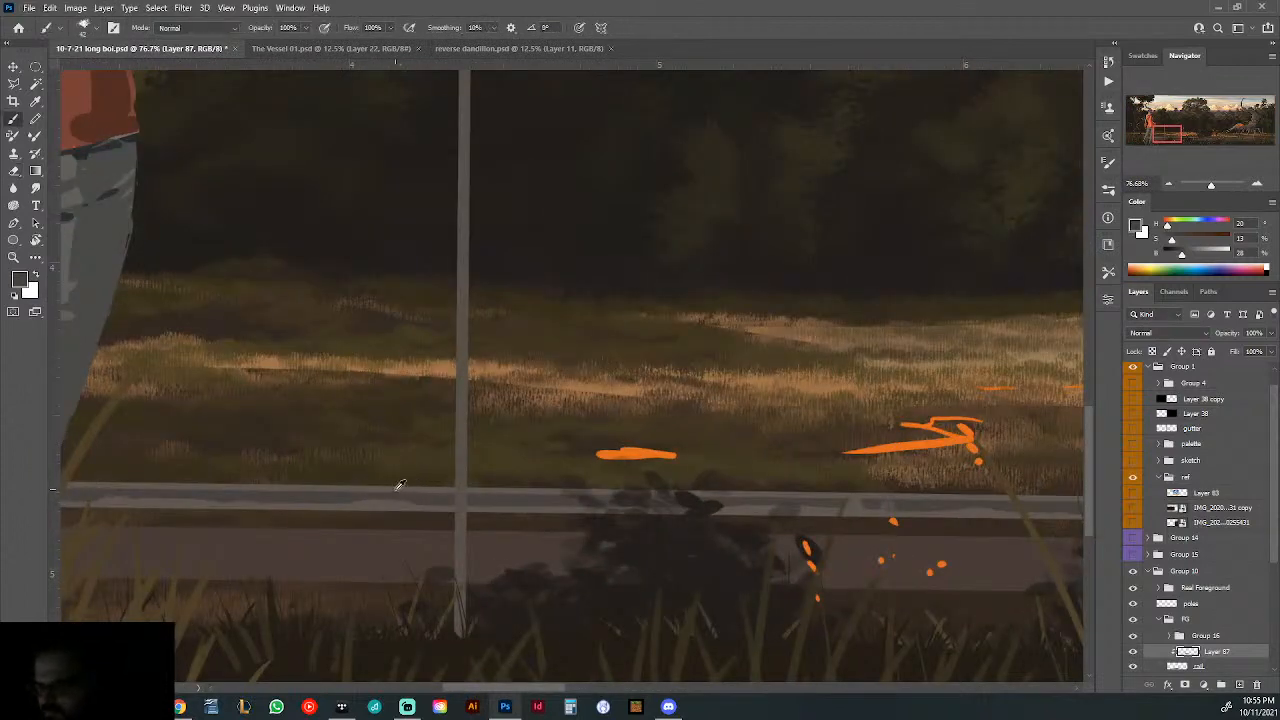
alt+click(398, 485)
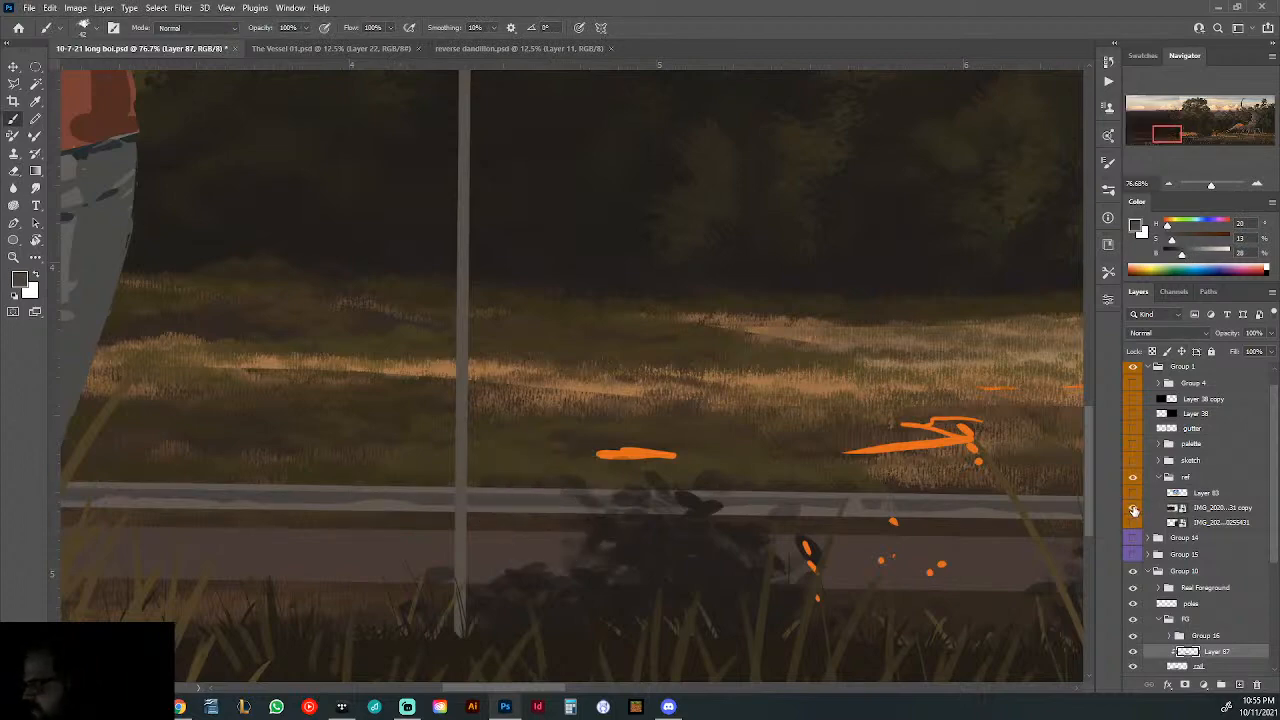
click(1133, 508)
click(1133, 513)
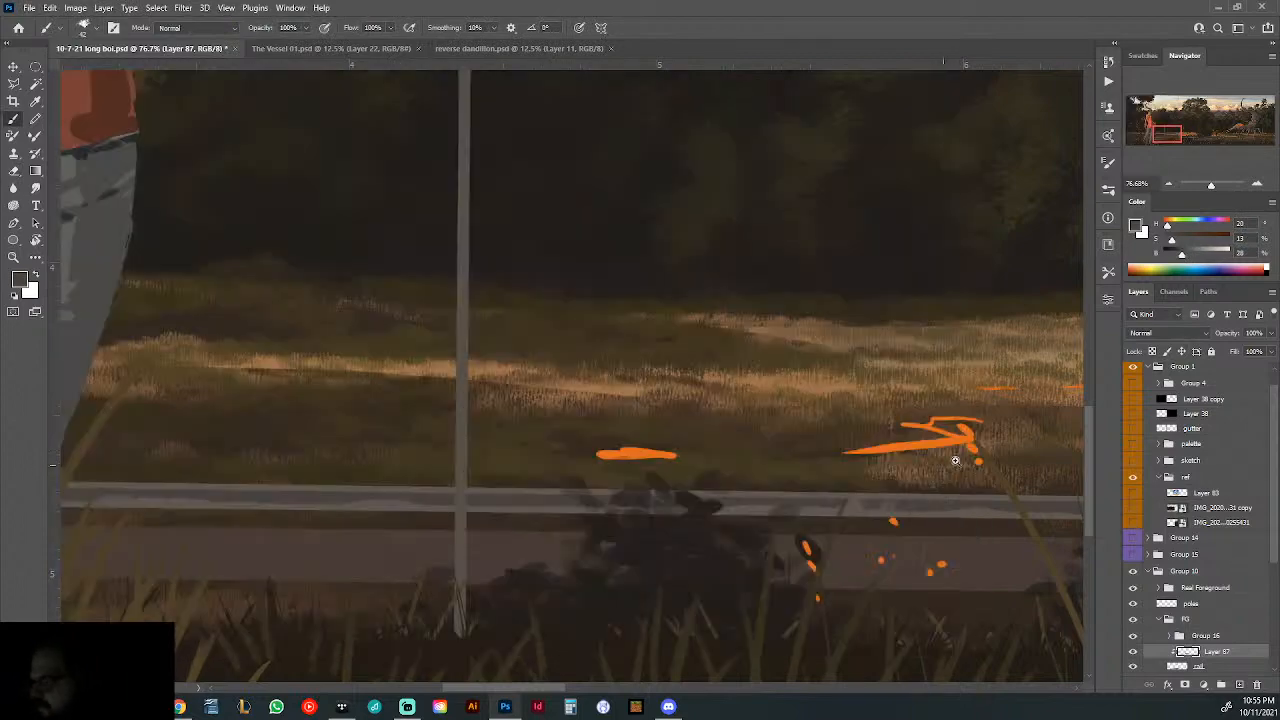
mouse_move(931, 444)
mouse_down()
mouse_move(672, 488)
mouse_move(695, 495)
mouse_up()
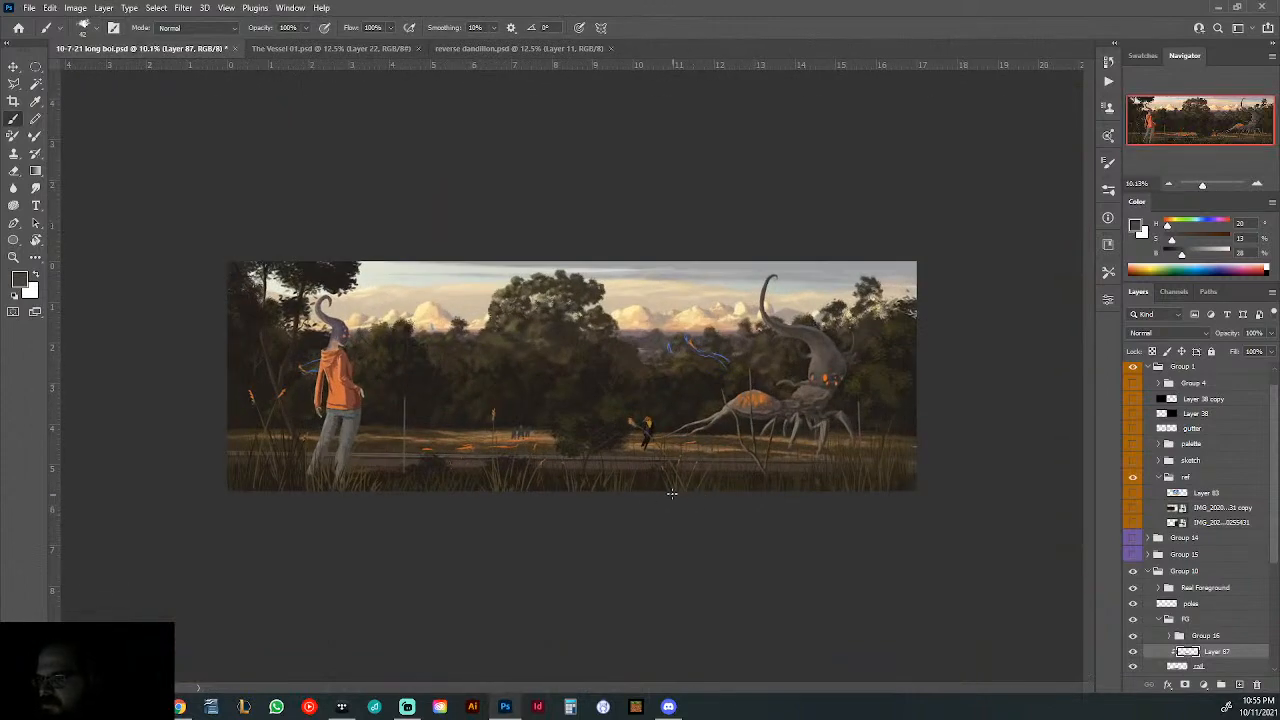
- Sample the pale sky colour and paint a straight highlight along the rail's top edge across the full picture on a new clipped layer
alt+click(422, 280)
drag(224, 459, 603, 580)
click(1240, 684)
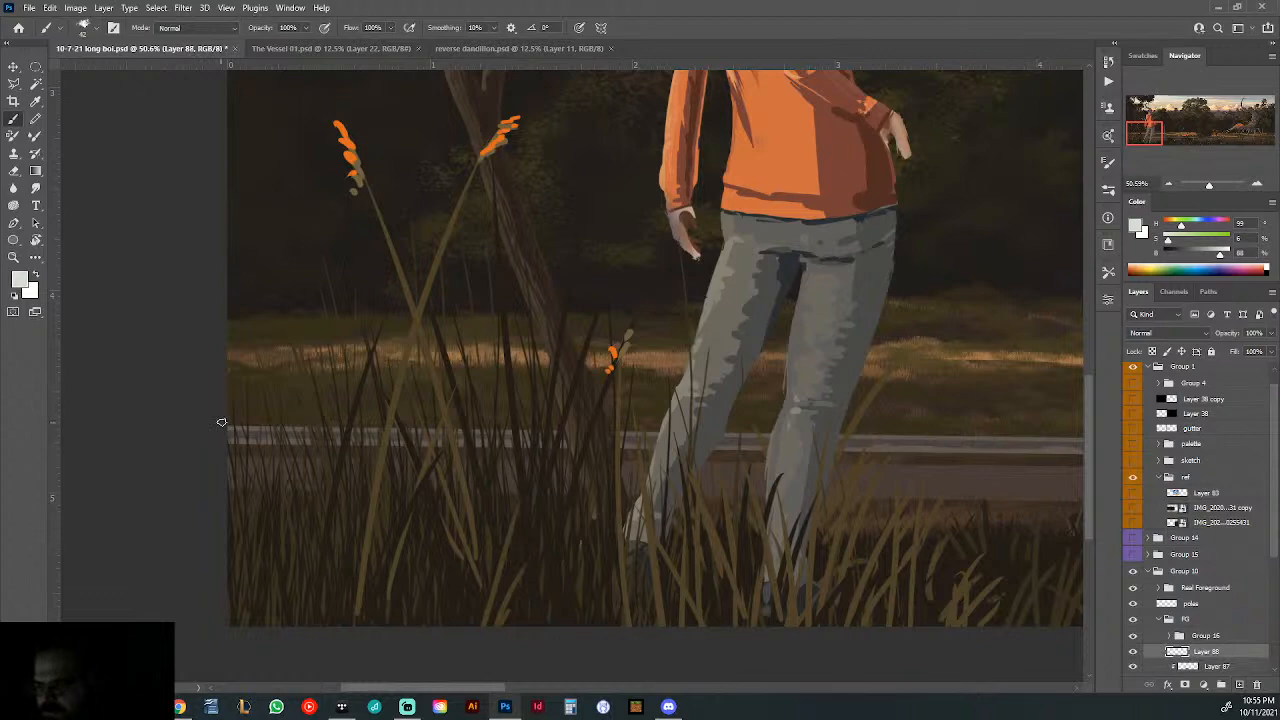
drag(856, 404, 340, 425)
drag(900, 430, 386, 403)
drag(860, 410, 397, 406)
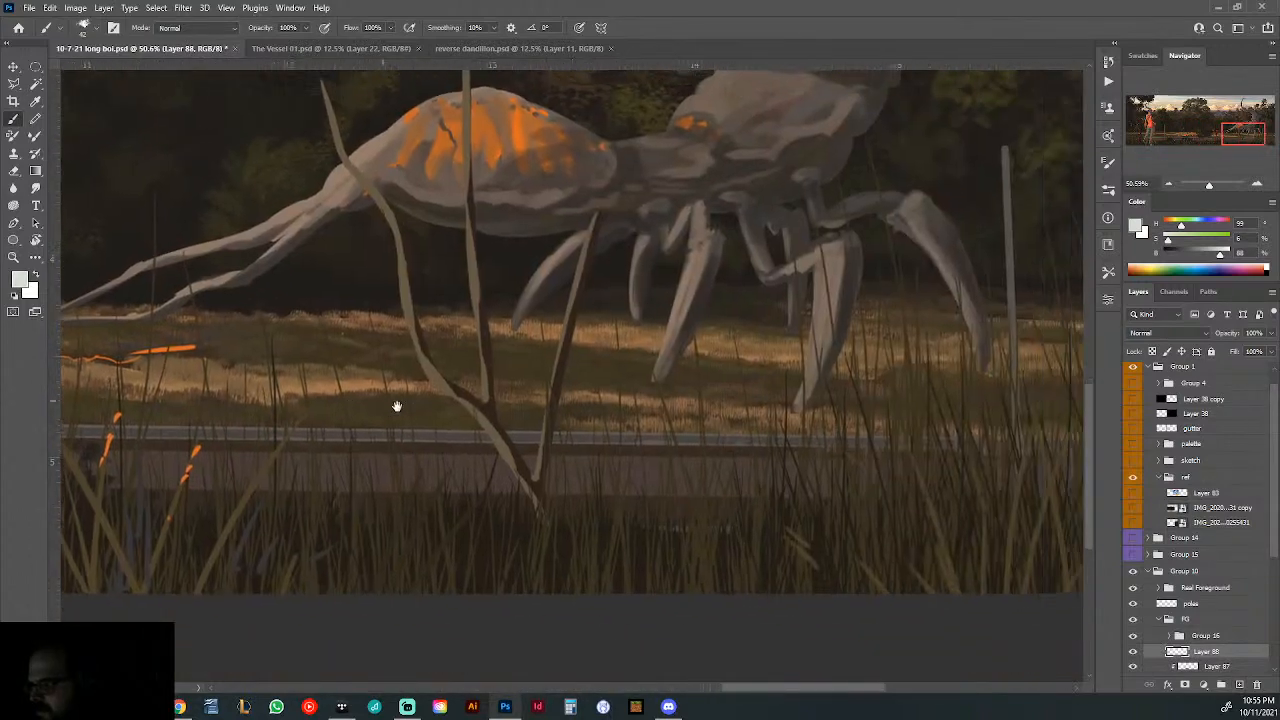
drag(770, 381, 602, 400)
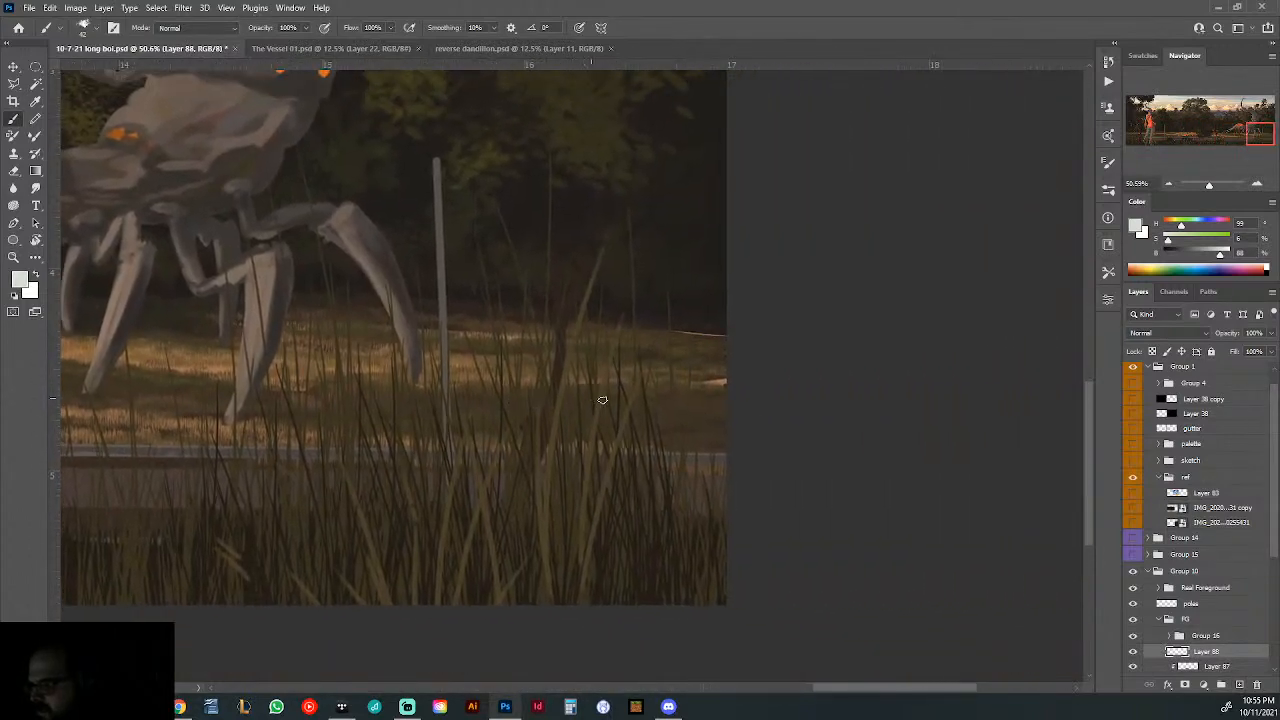
shift+click(728, 449)
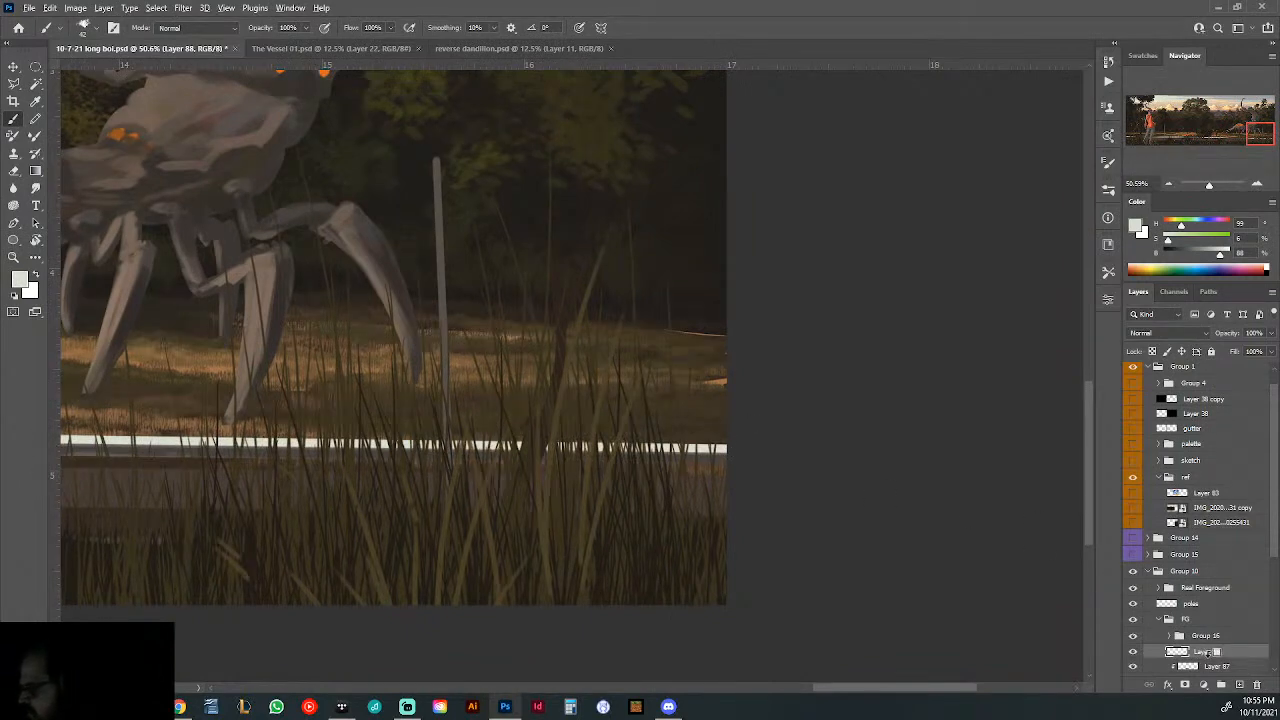
alt+click(1212, 658)
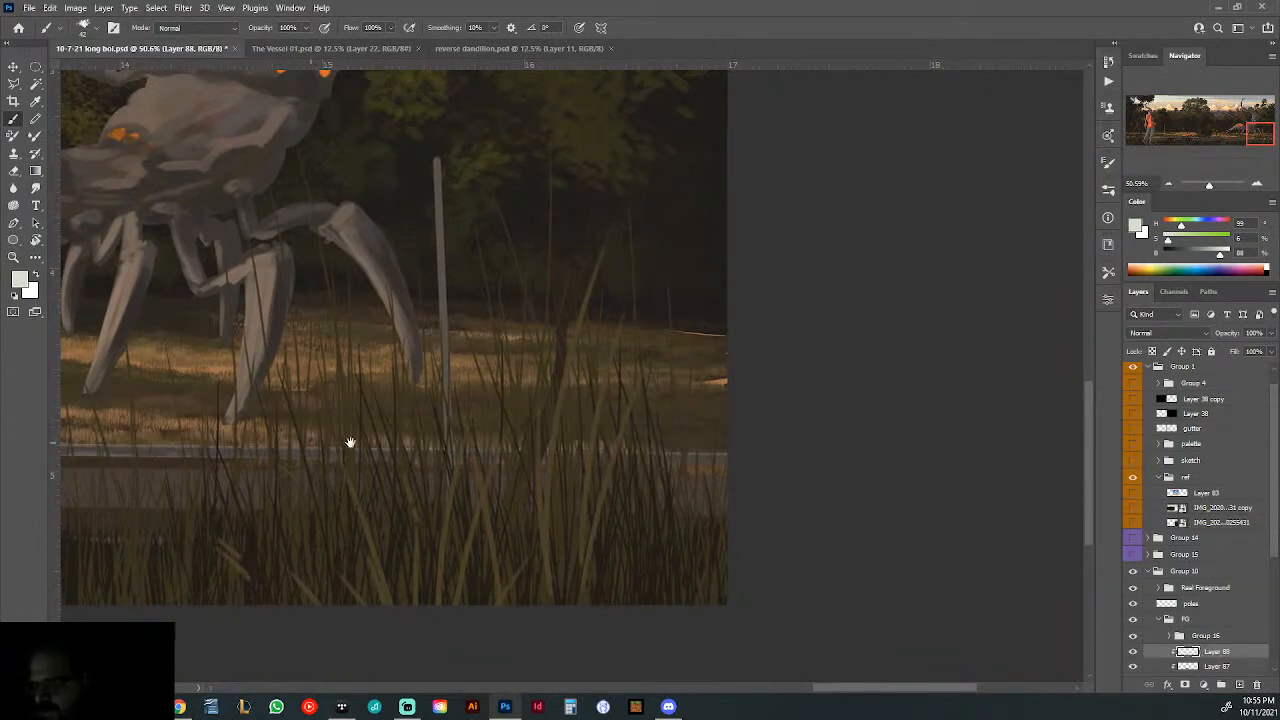
- Examine the pale highlight along the rail from the picture's right edge to the hooded figure and back
drag(351, 443, 1035, 402)
drag(290, 440, 980, 425)
drag(595, 451, 1277, 491)
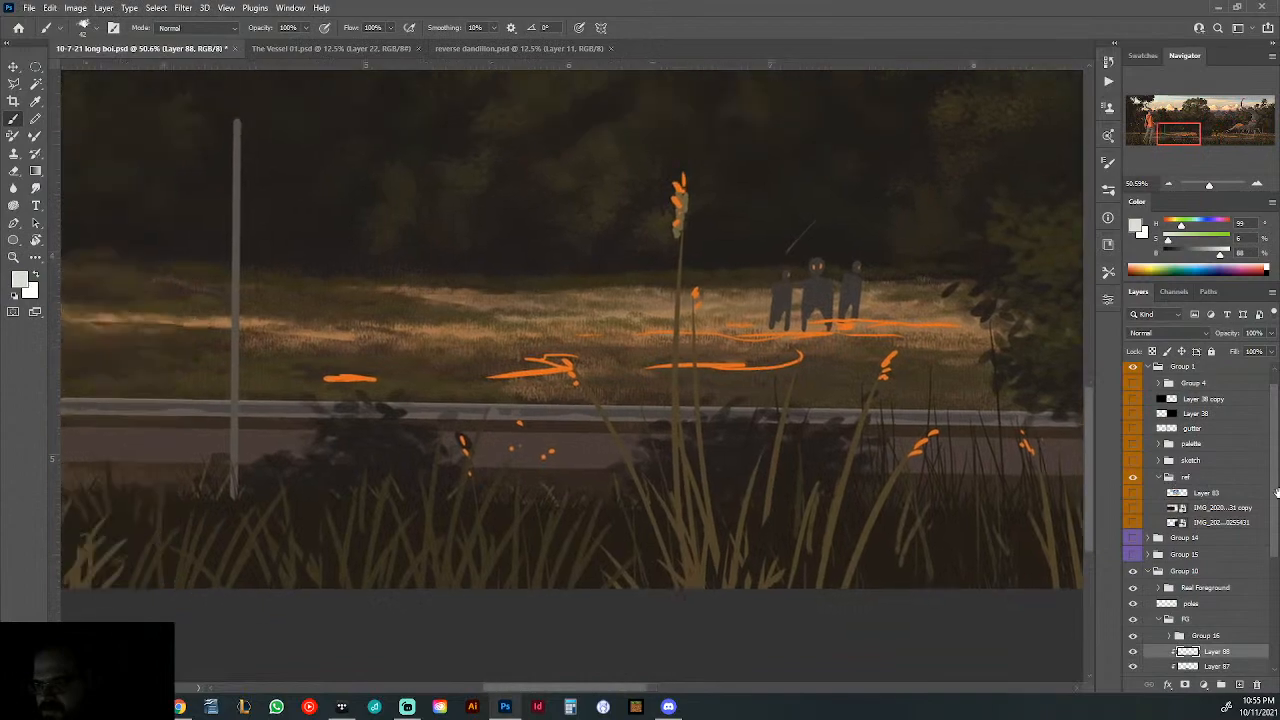
drag(1059, 503, 962, 479)
drag(315, 446, 970, 483)
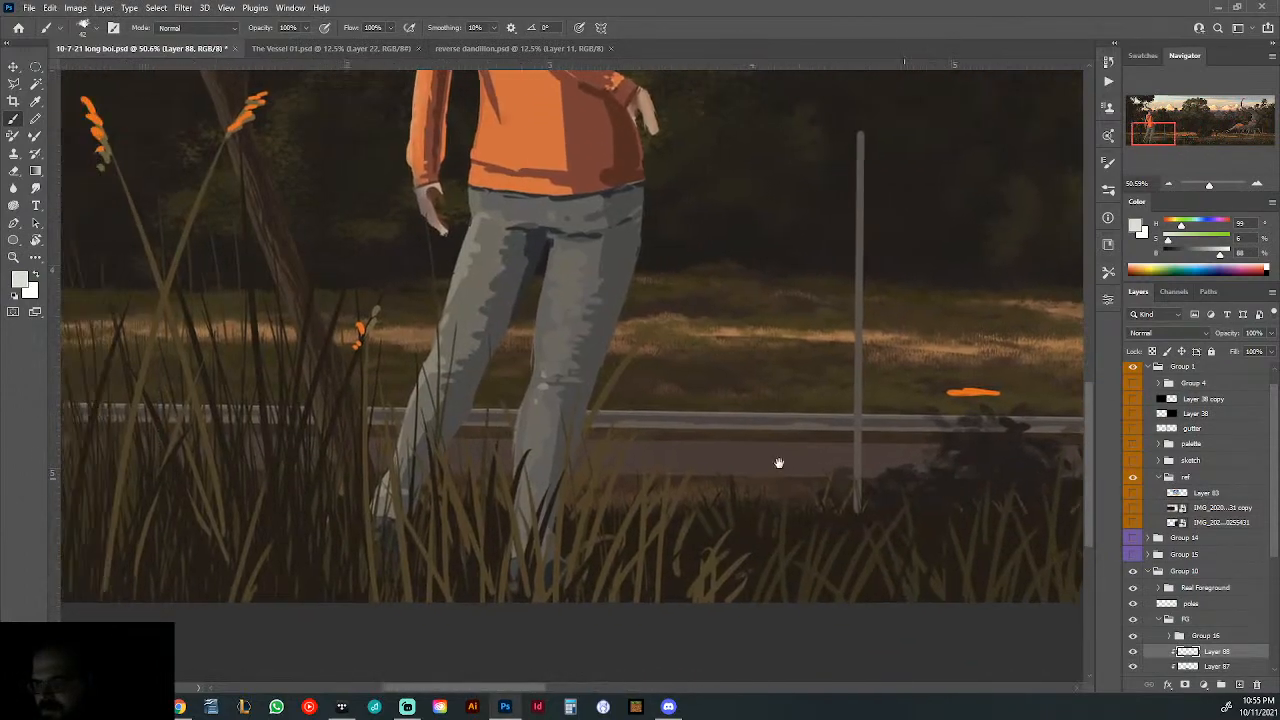
drag(140, 453, 91, 458)
drag(920, 482, 110, 456)
drag(1120, 462, 120, 465)
drag(920, 458, 120, 470)
drag(920, 461, 743, 467)
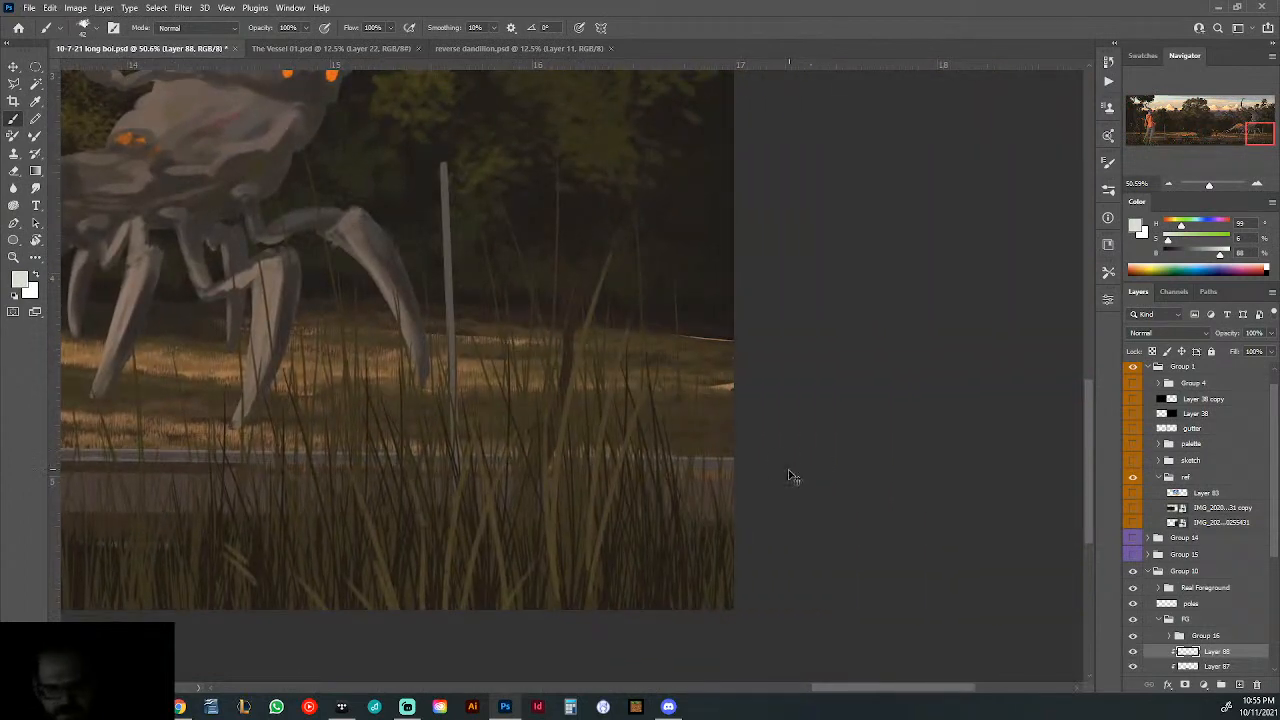
- Skew the highlight layer so its right end drops slightly onto the rail's top edge
key(ctrl+t)
scroll(751, 457, up, 3)
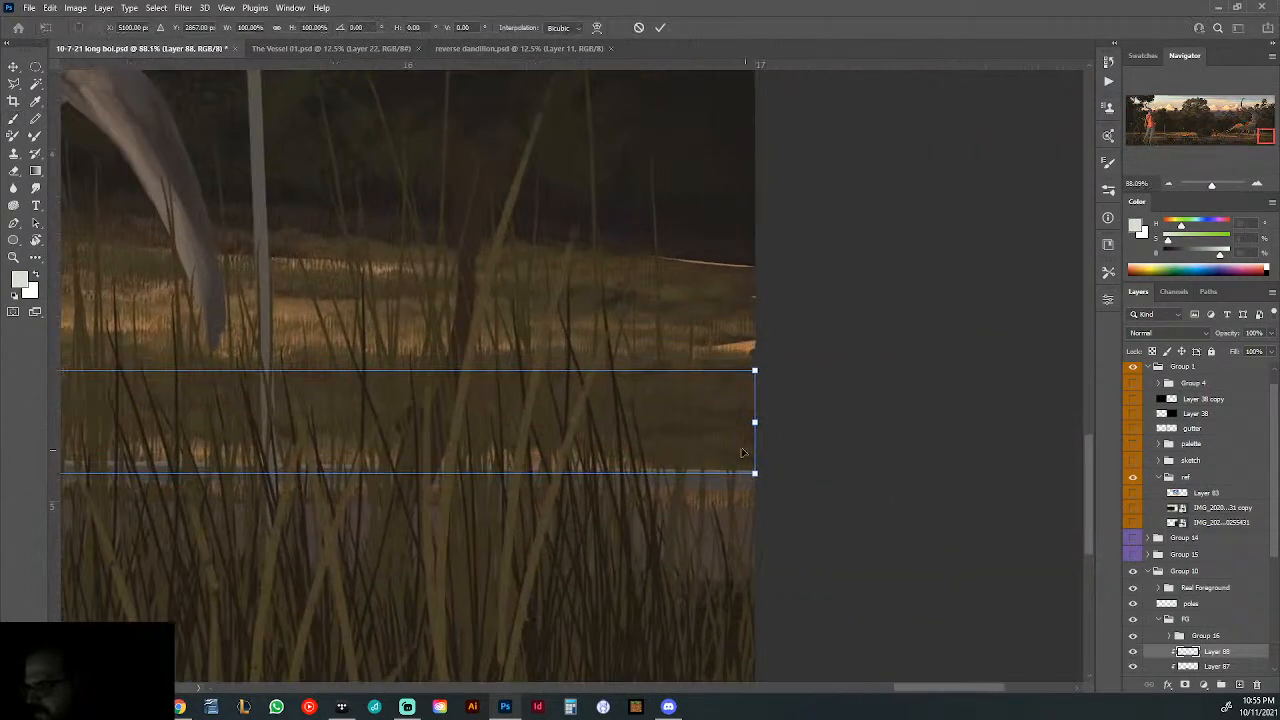
right_click(737, 449)
click(767, 250)
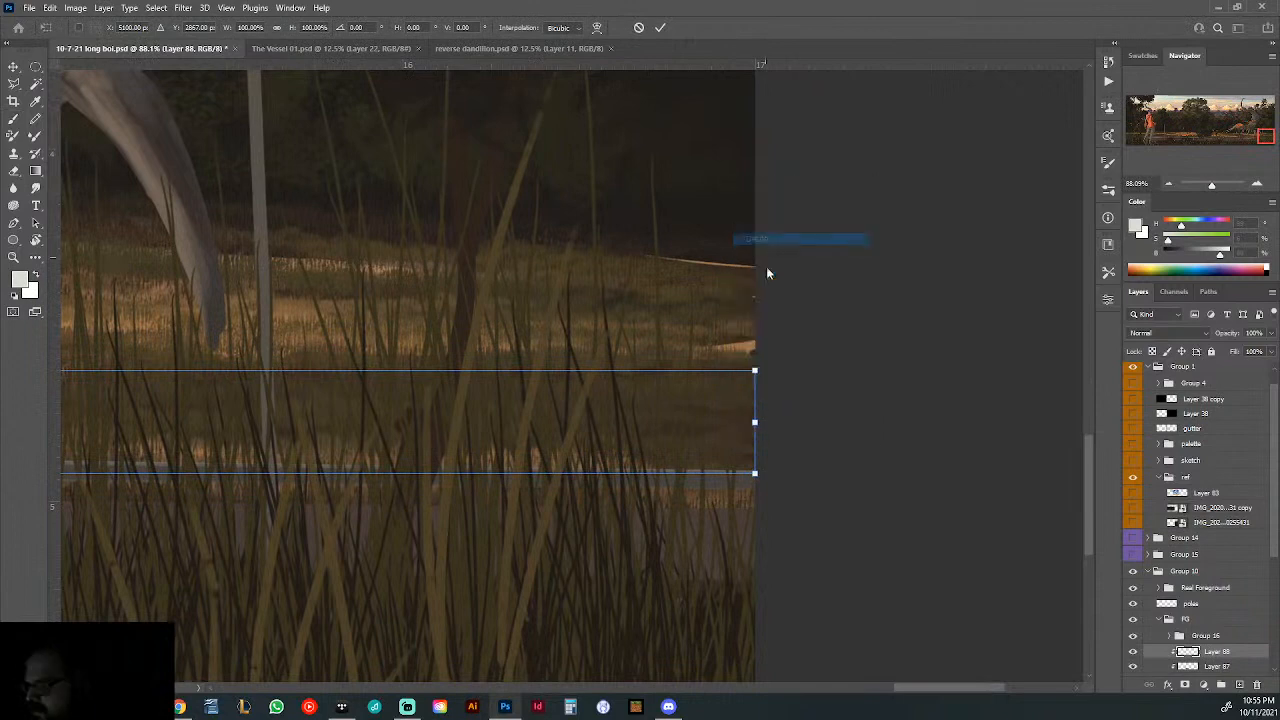
drag(756, 424, 756, 429)
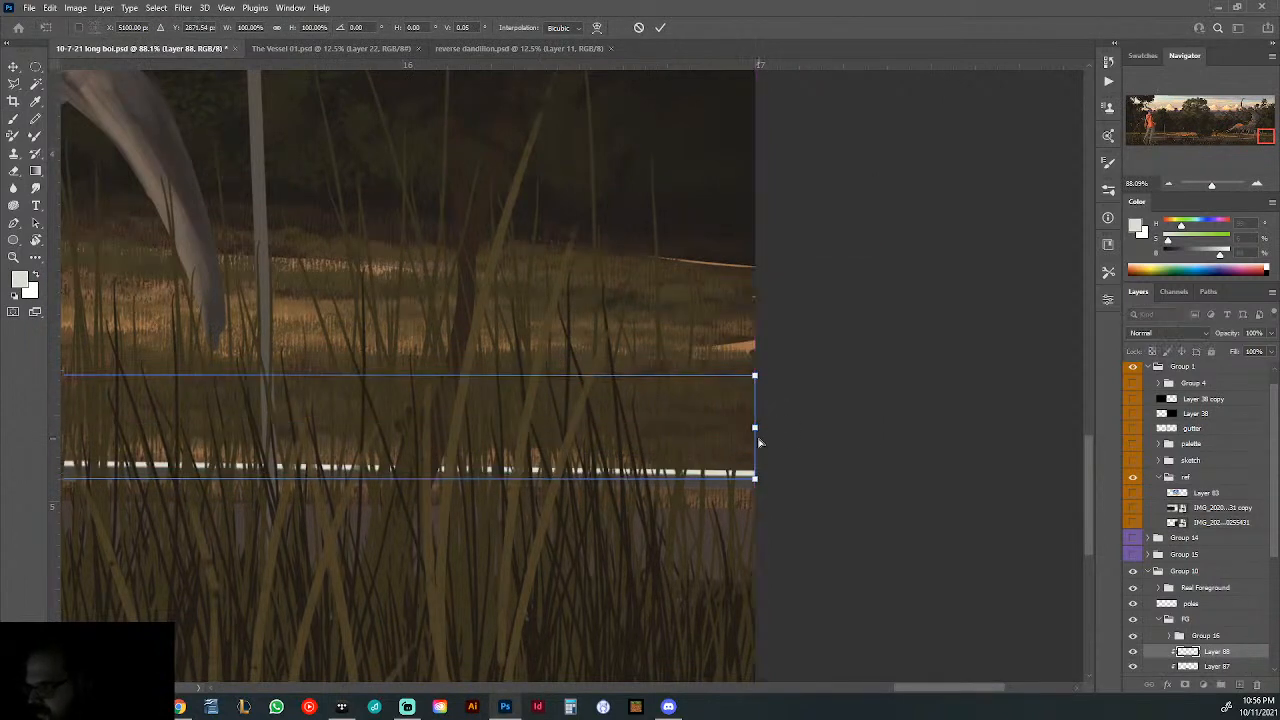
key(Return)
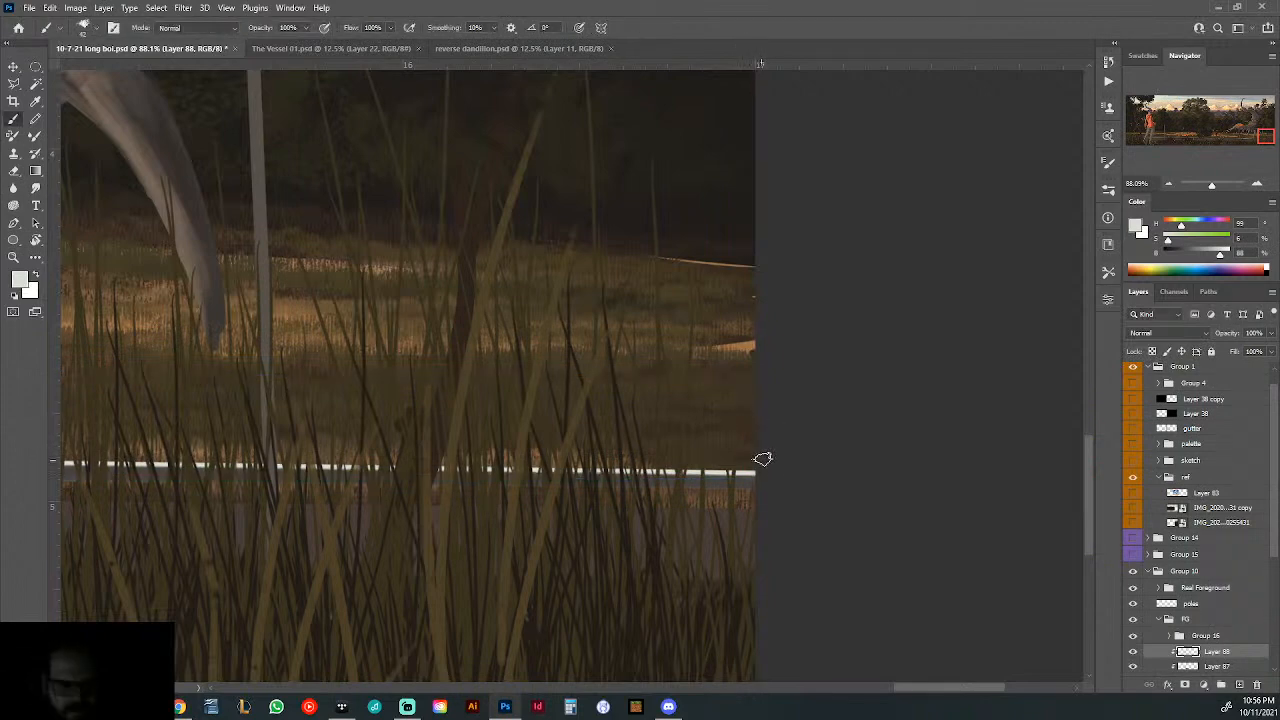
- Thin the highlight's lower edge with a smaller Eraser from the picture's right end past the creature's front legs
key(e)
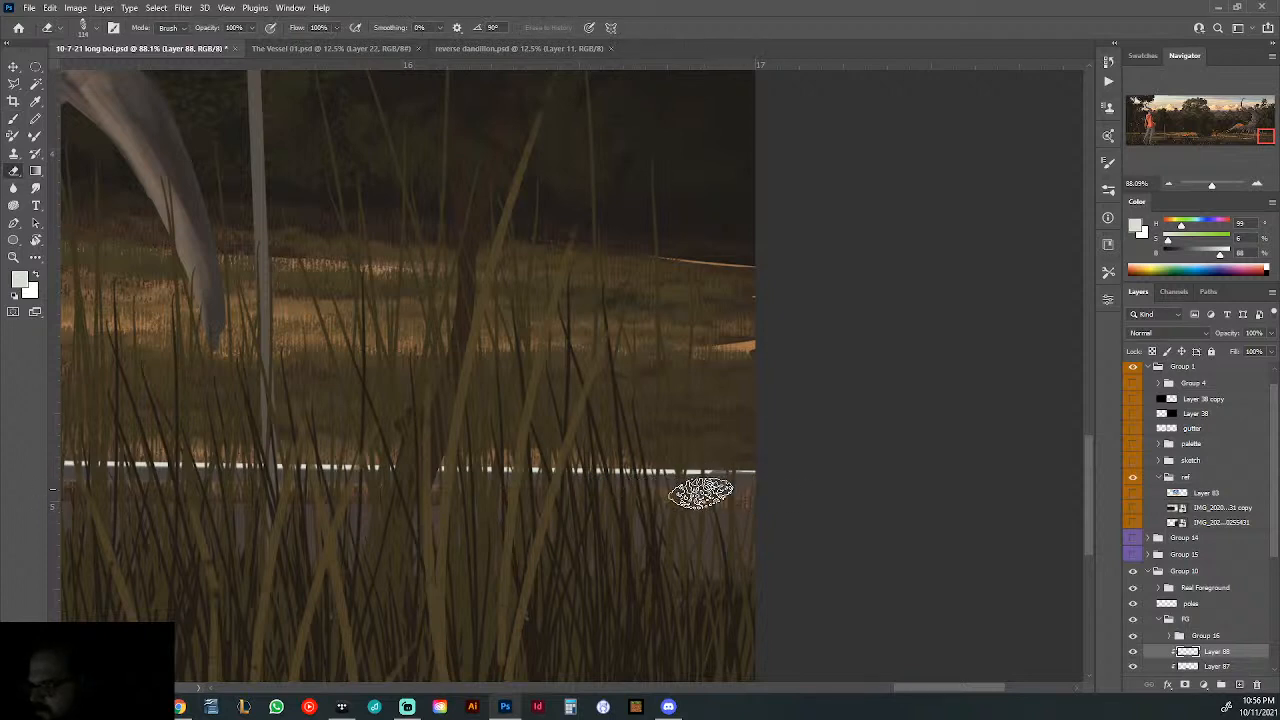
right_click(700, 491)
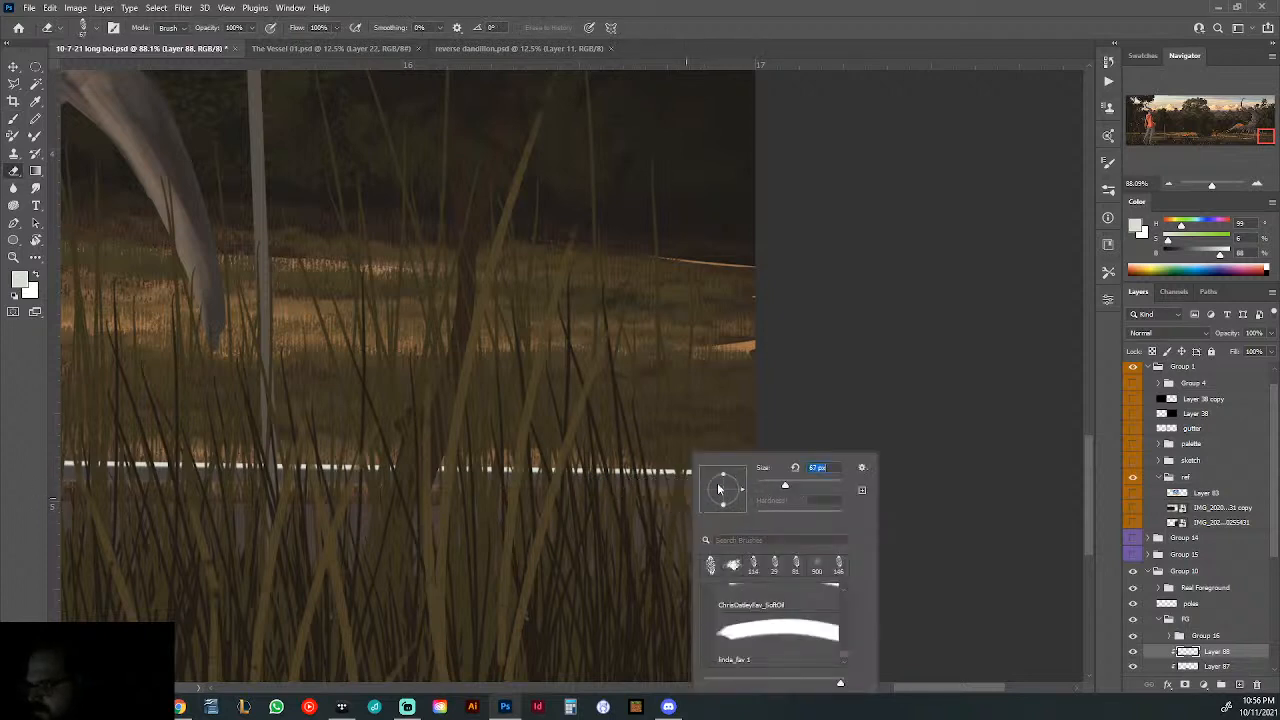
click(889, 435)
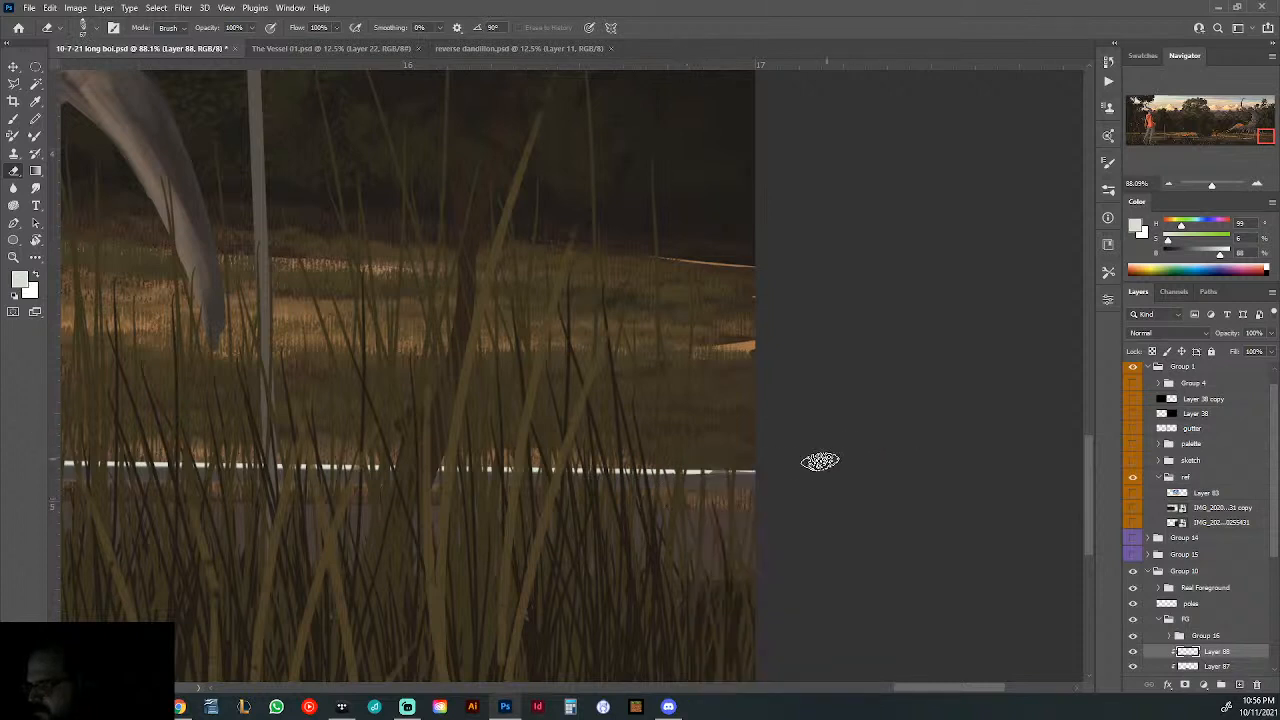
right_click(701, 492)
click(860, 427)
drag(421, 488, 636, 514)
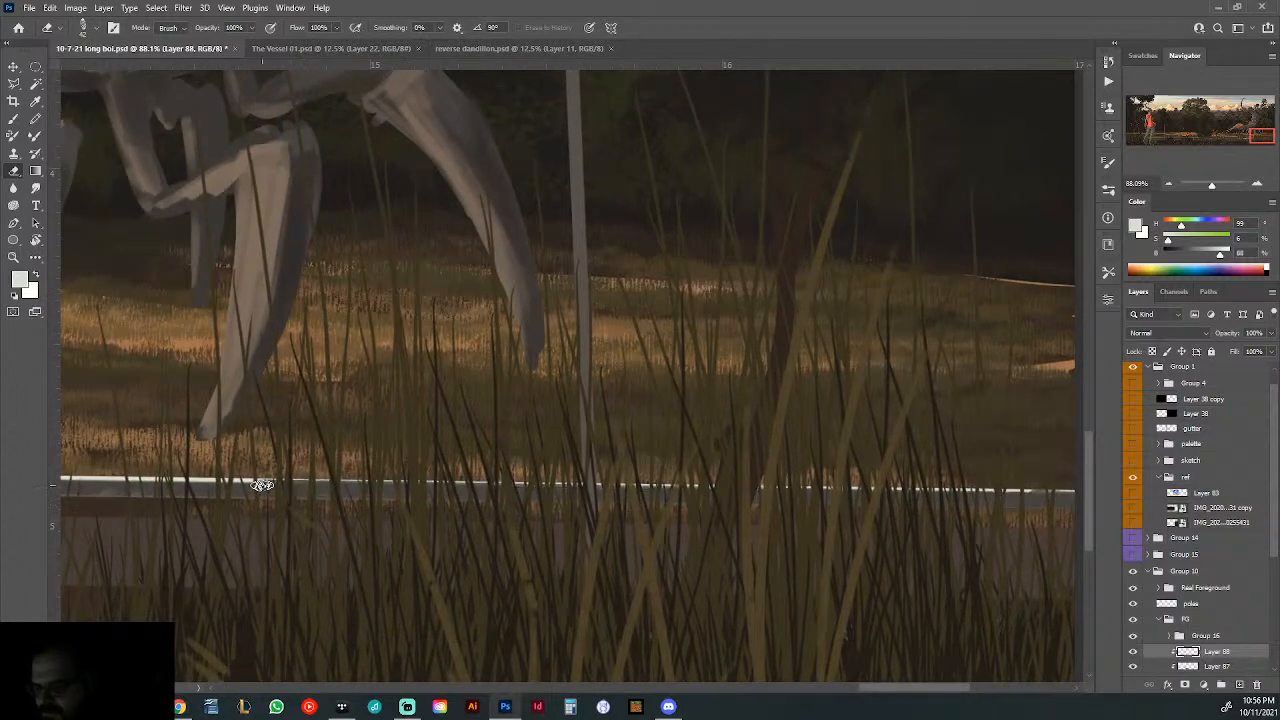
drag(252, 486, 775, 513)
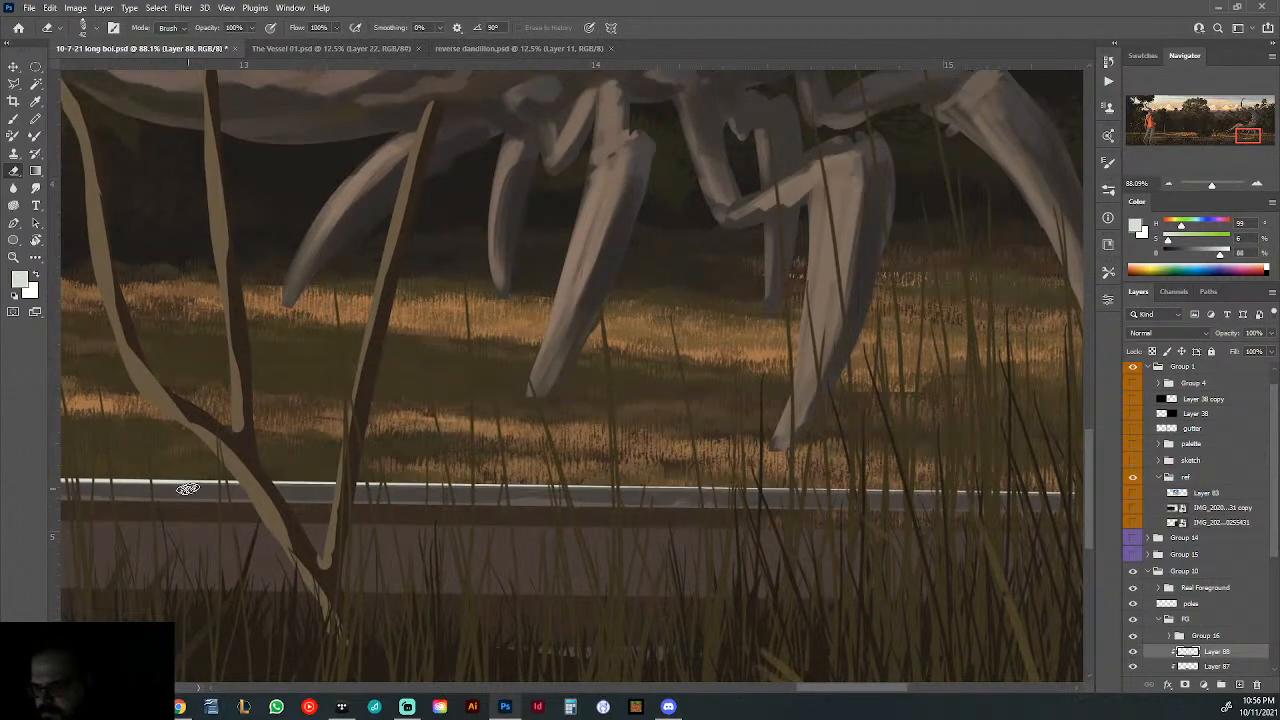
- Thin the rest of the rail highlight with the Eraser, from the creature past the bird and hooded figure to the picture's left edge
drag(188, 488, 1086, 522)
drag(333, 534, 404, 523)
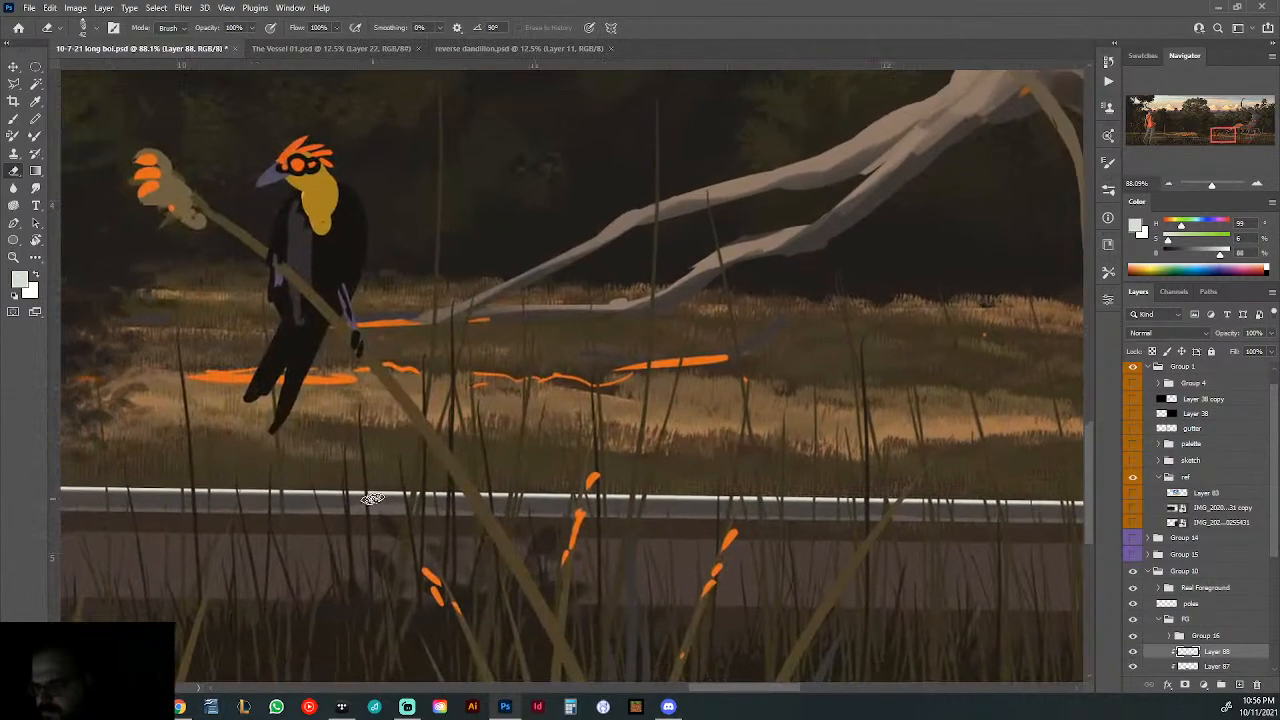
drag(256, 501, 549, 549)
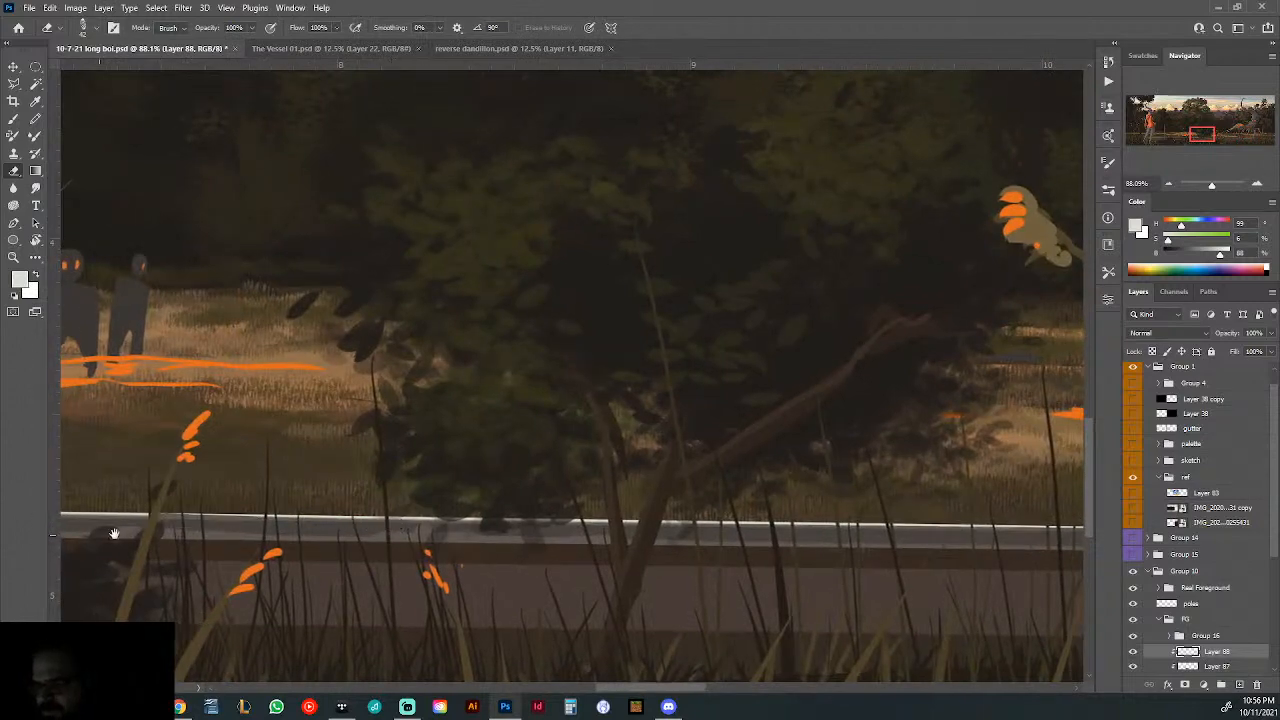
drag(160, 519, 660, 551)
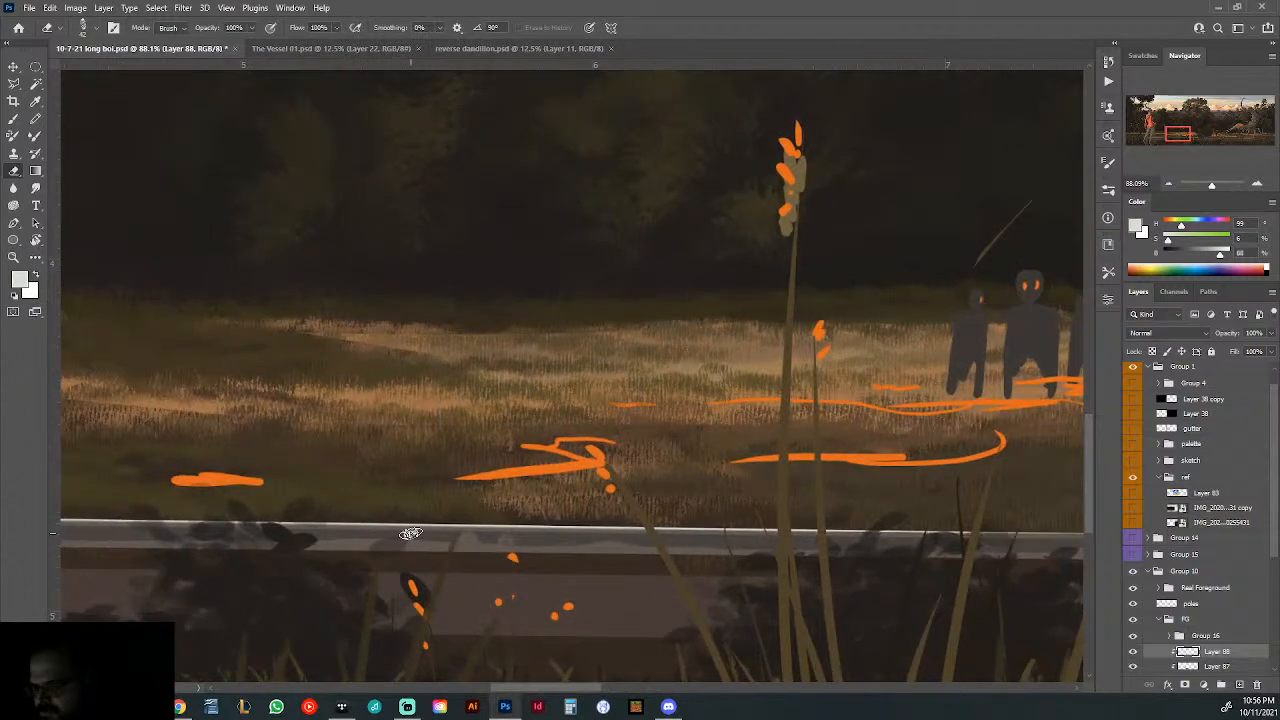
drag(384, 532, 1057, 543)
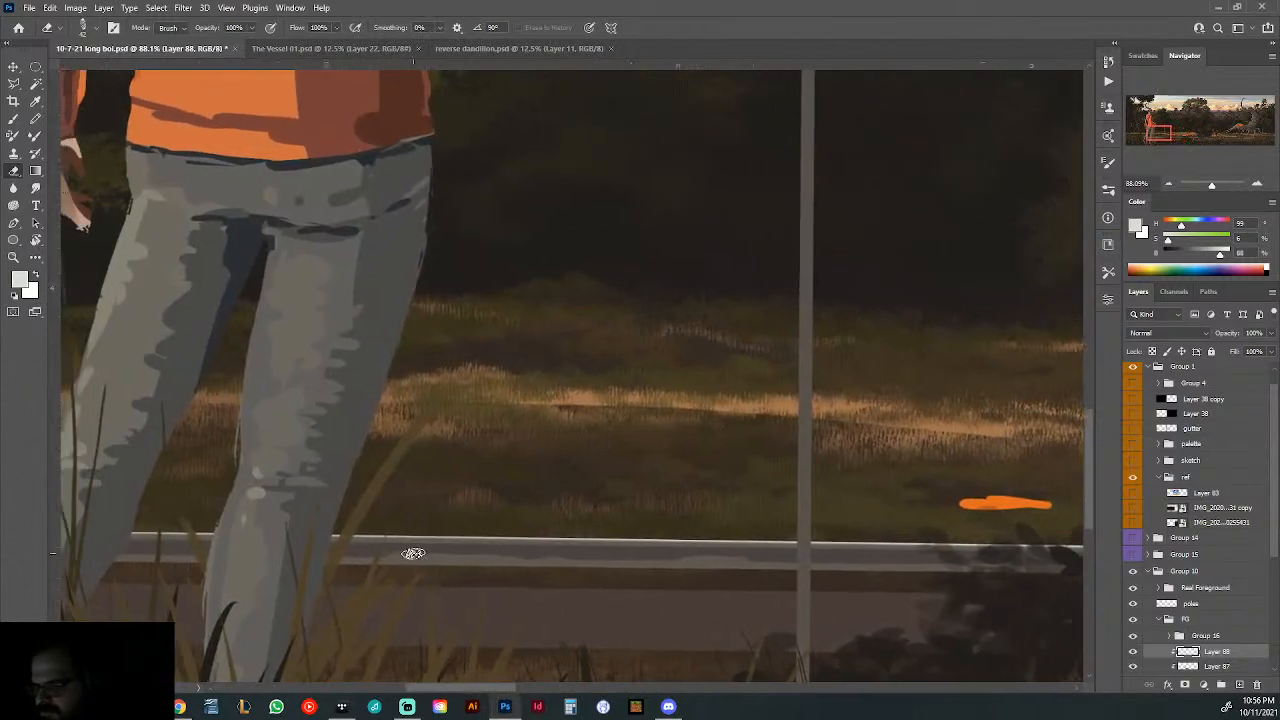
drag(336, 558, 904, 561)
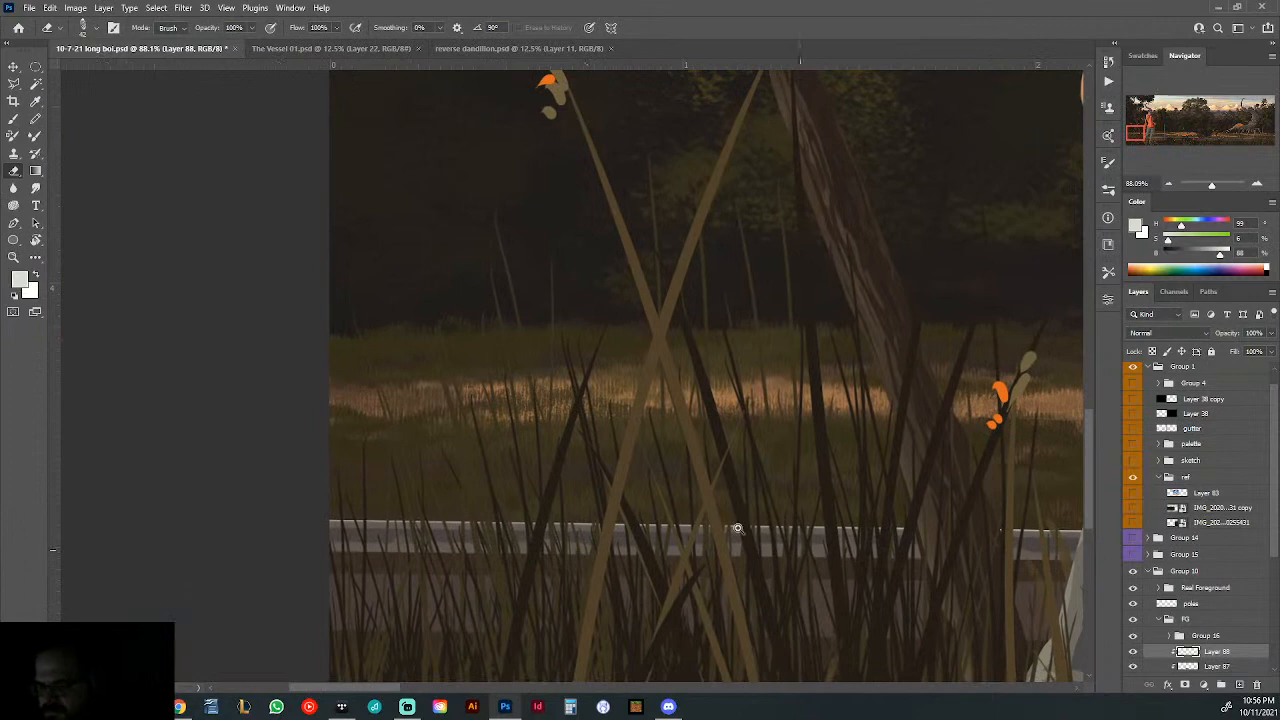
drag(738, 528, 657, 515)
drag(967, 541, 755, 532)
- Enlarge the Eraser to 180 px and fade parts of the rail highlight between the hooded figure and the central tree
drag(543, 398, 706, 443)
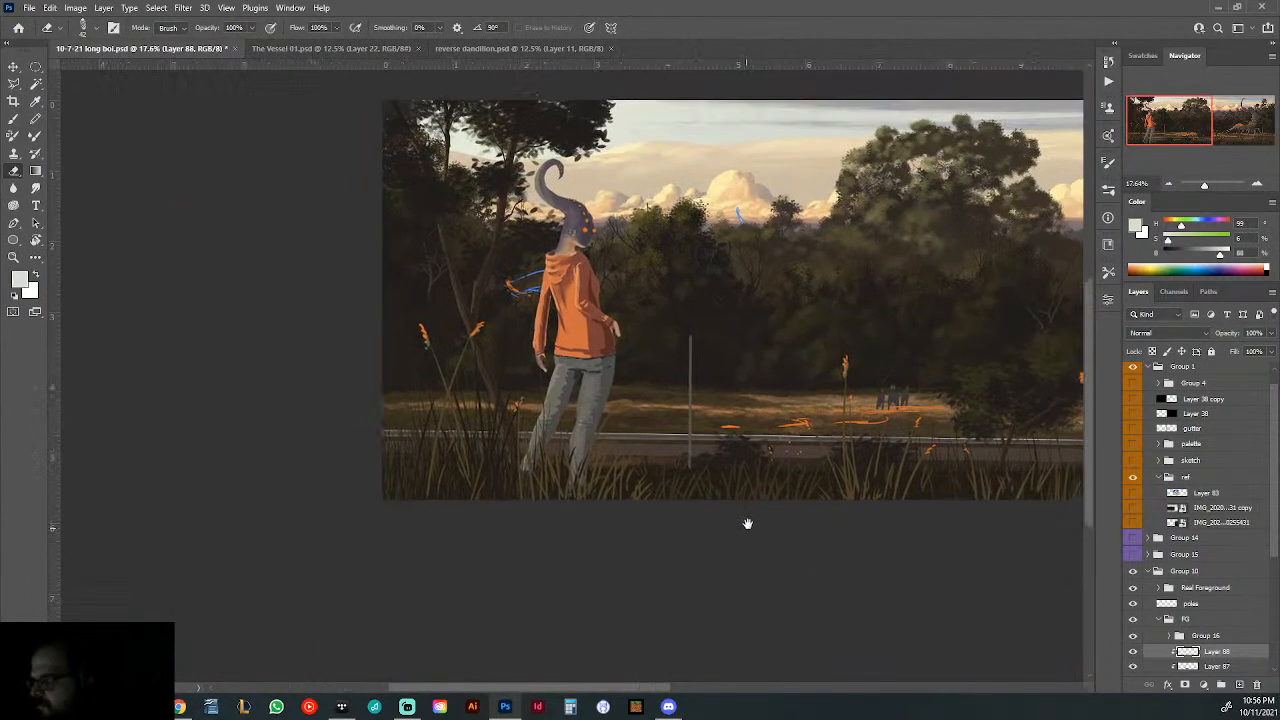
right_click(722, 450)
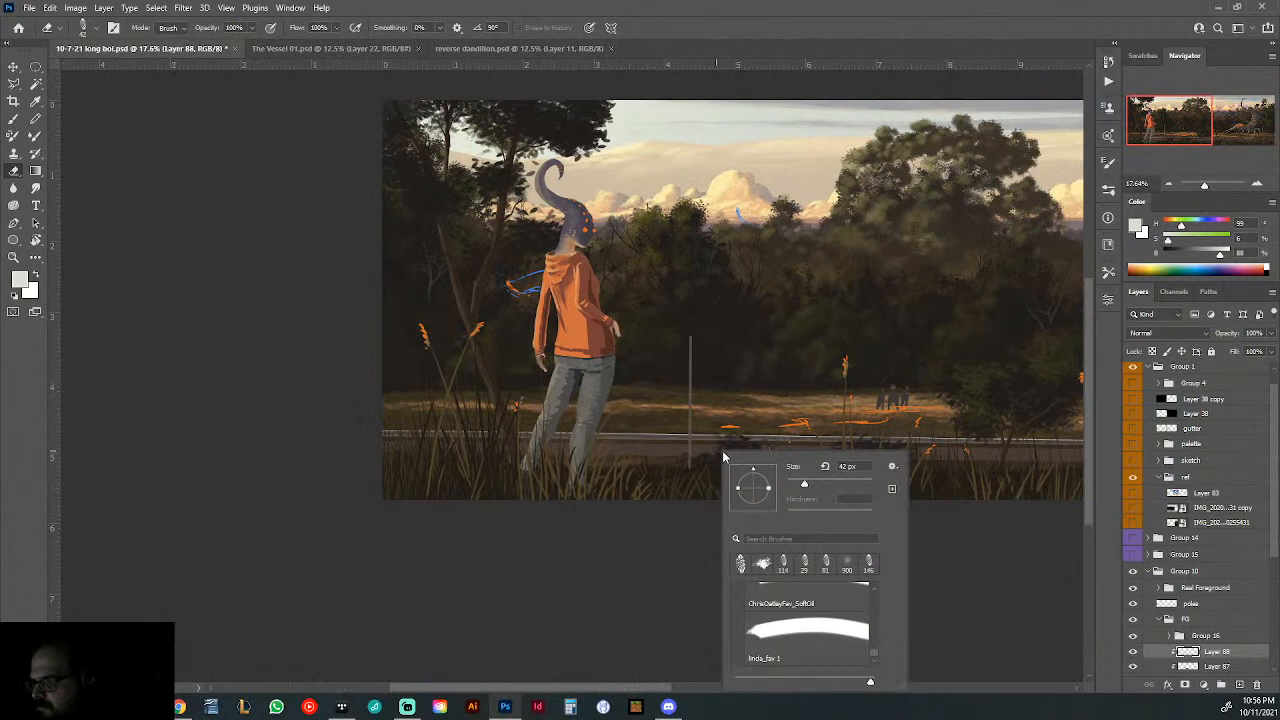
click(469, 430)
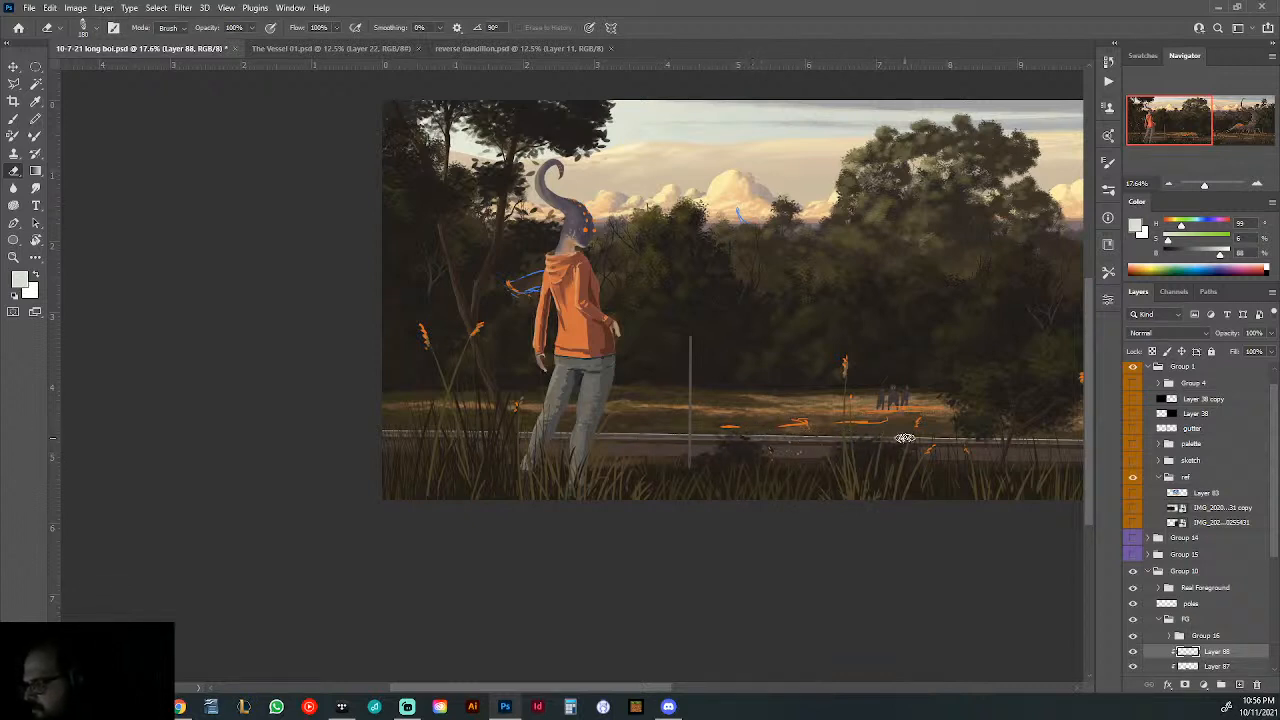
drag(986, 443, 614, 491)
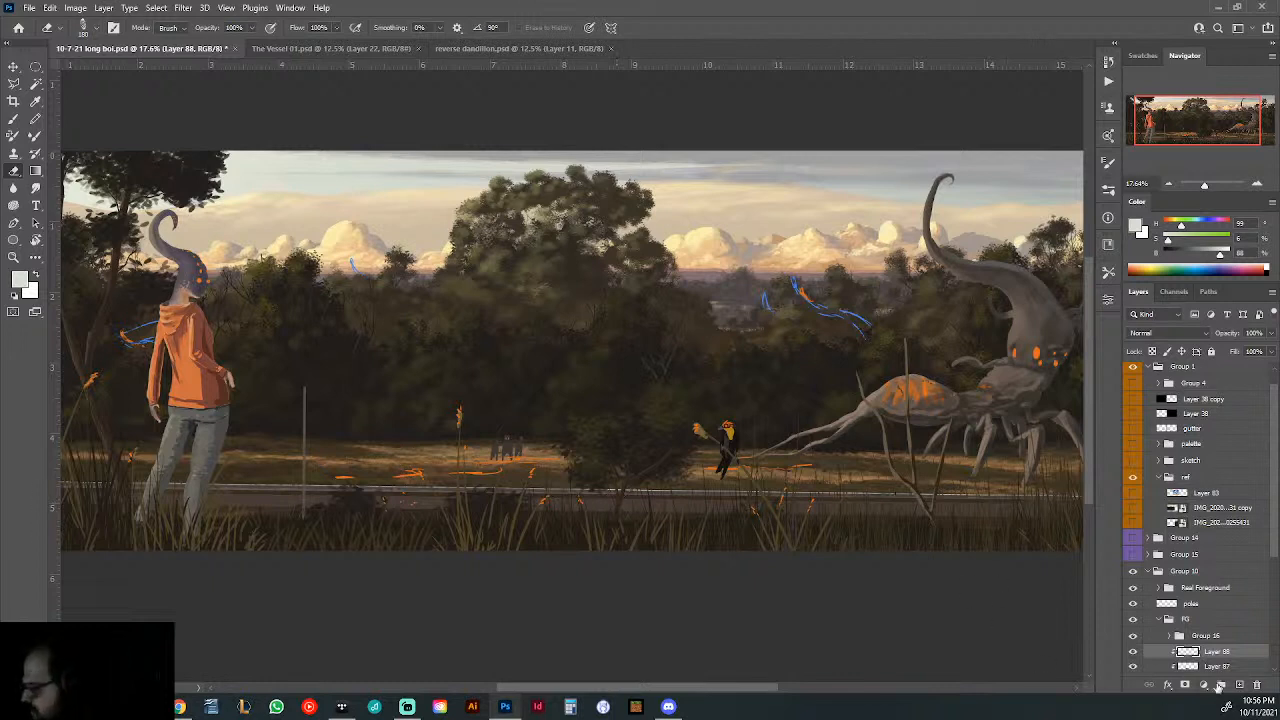
- Lower the rail highlight layer's opacity to 58% and check it in the full composition
click(1270, 334)
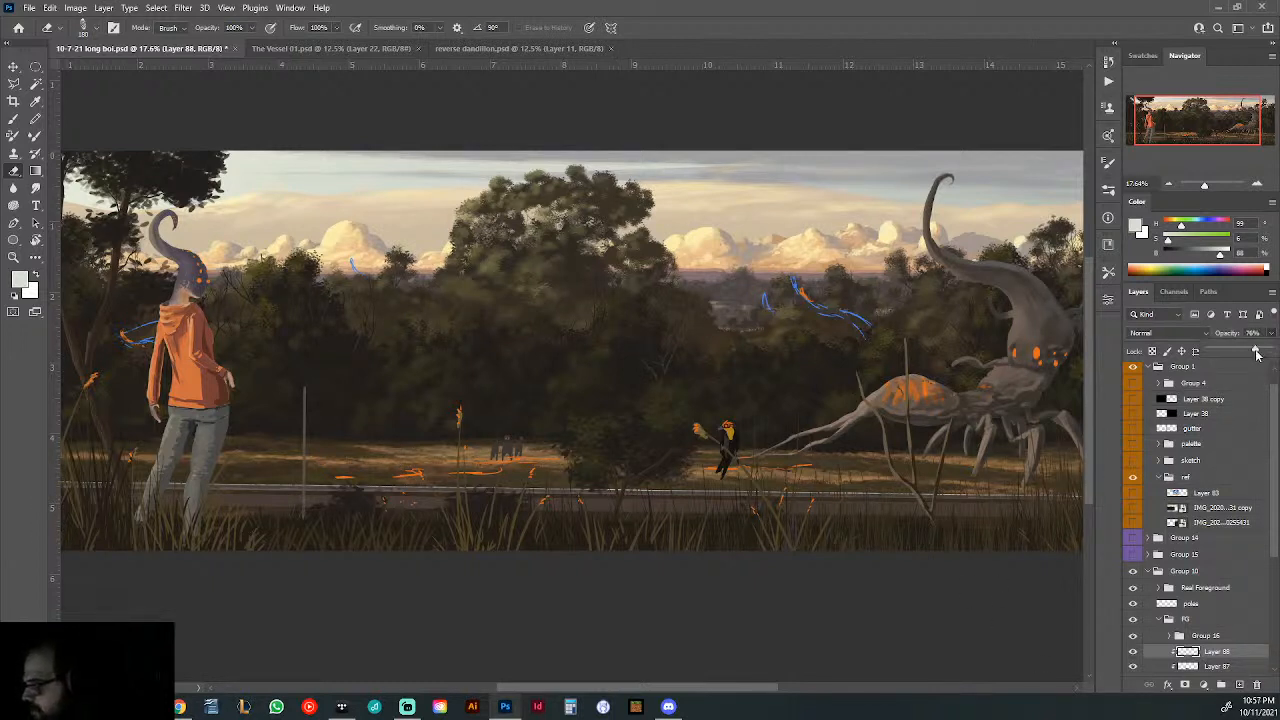
drag(1251, 355, 1243, 357)
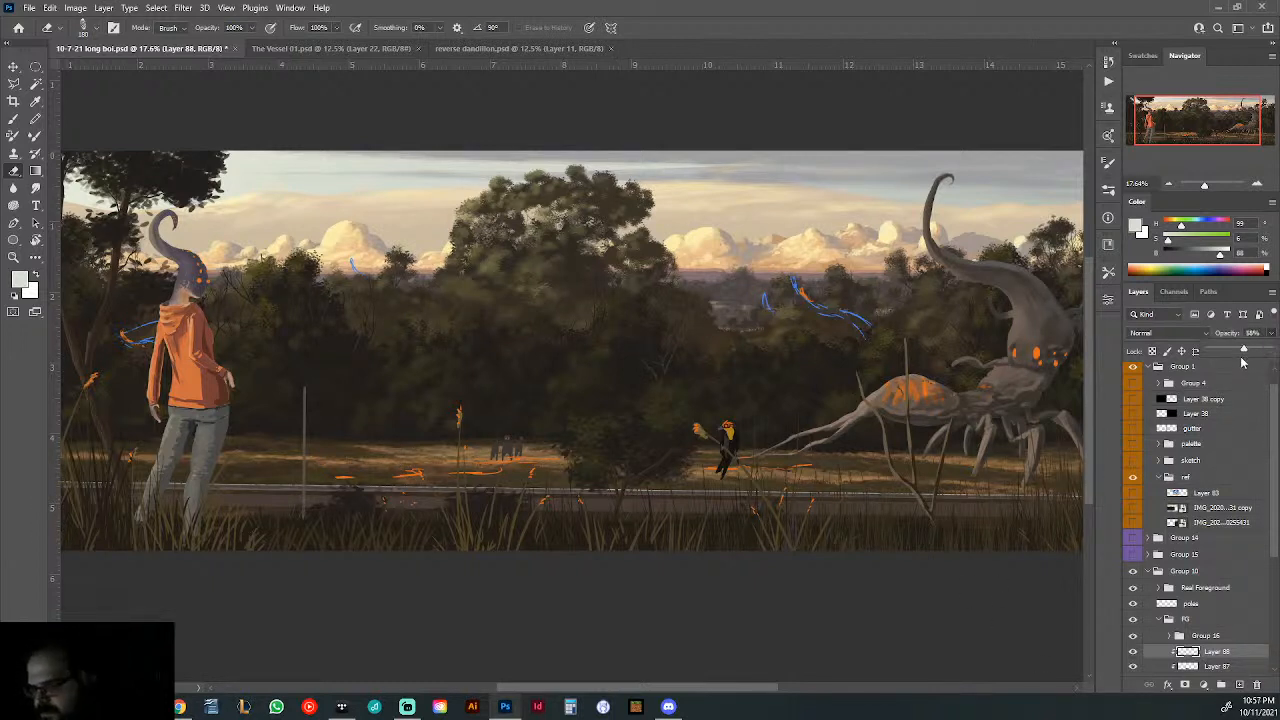
mouse_move(766, 496)
mouse_down()
mouse_move(699, 489)
mouse_move(743, 486)
mouse_up()
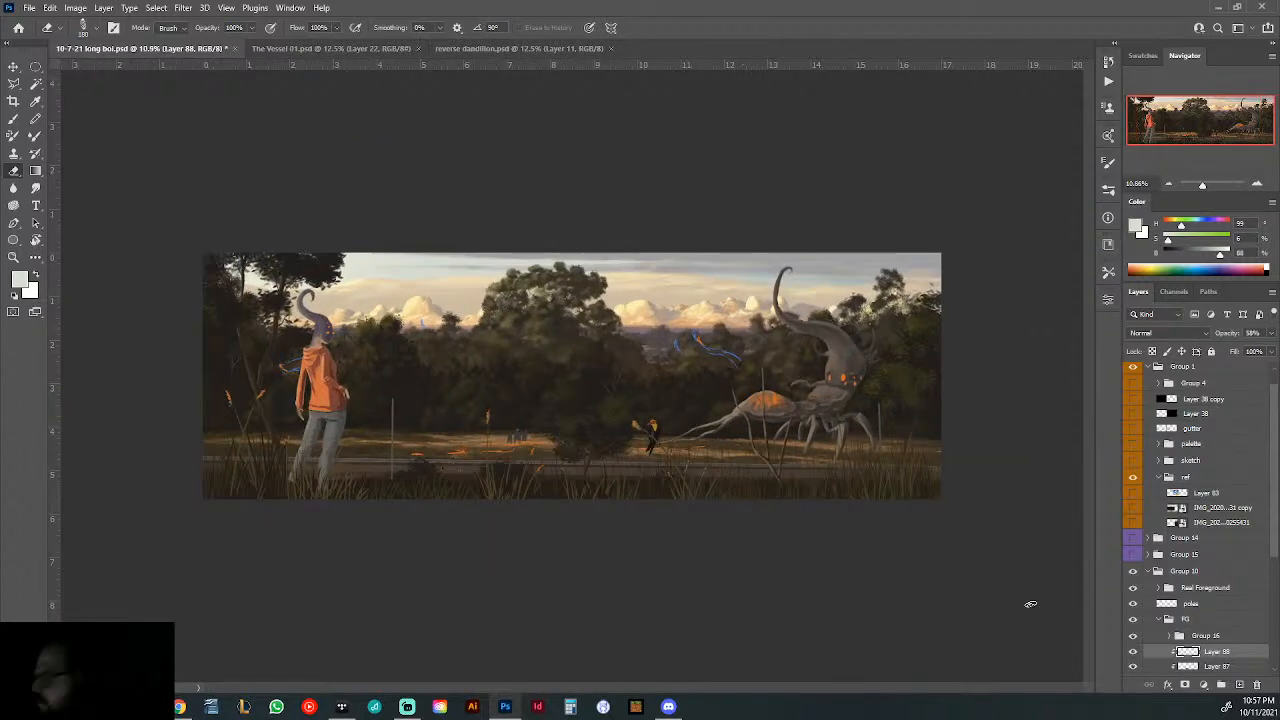
scroll(1230, 647, down, 1)
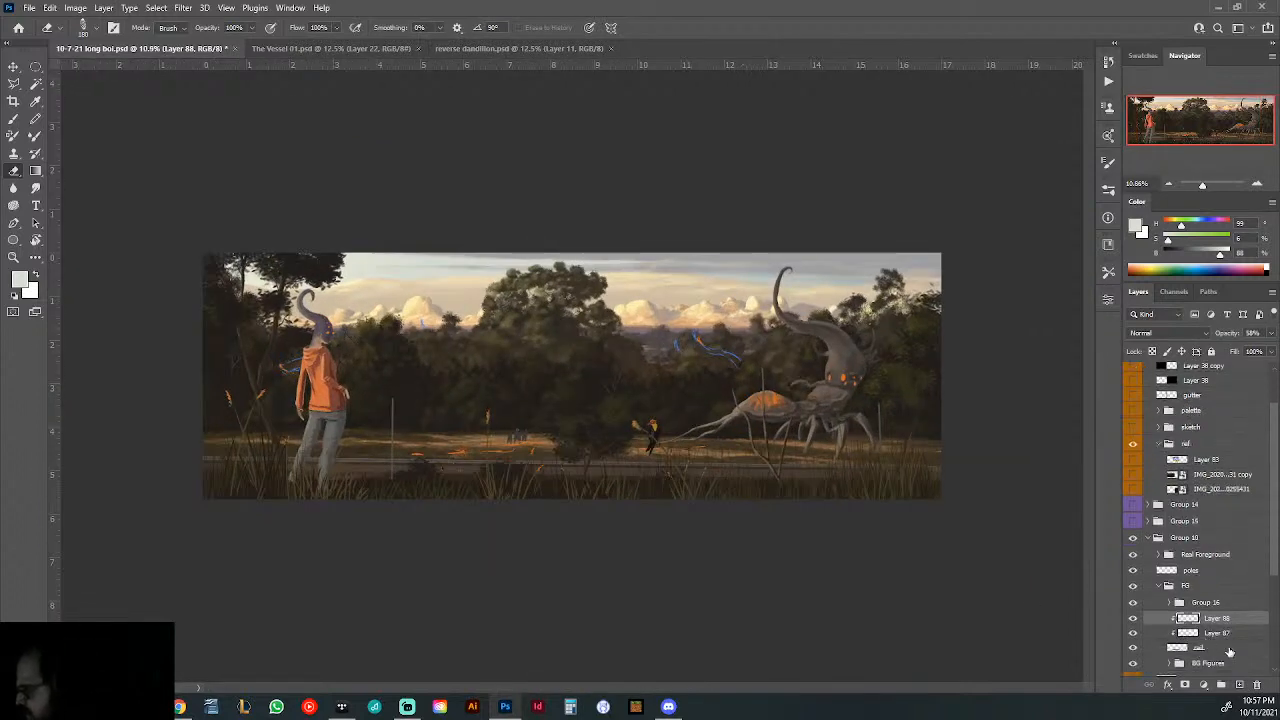
- Group the guardrail layer with its two clipped detail layers and name the group "Rail"
click(1221, 685)
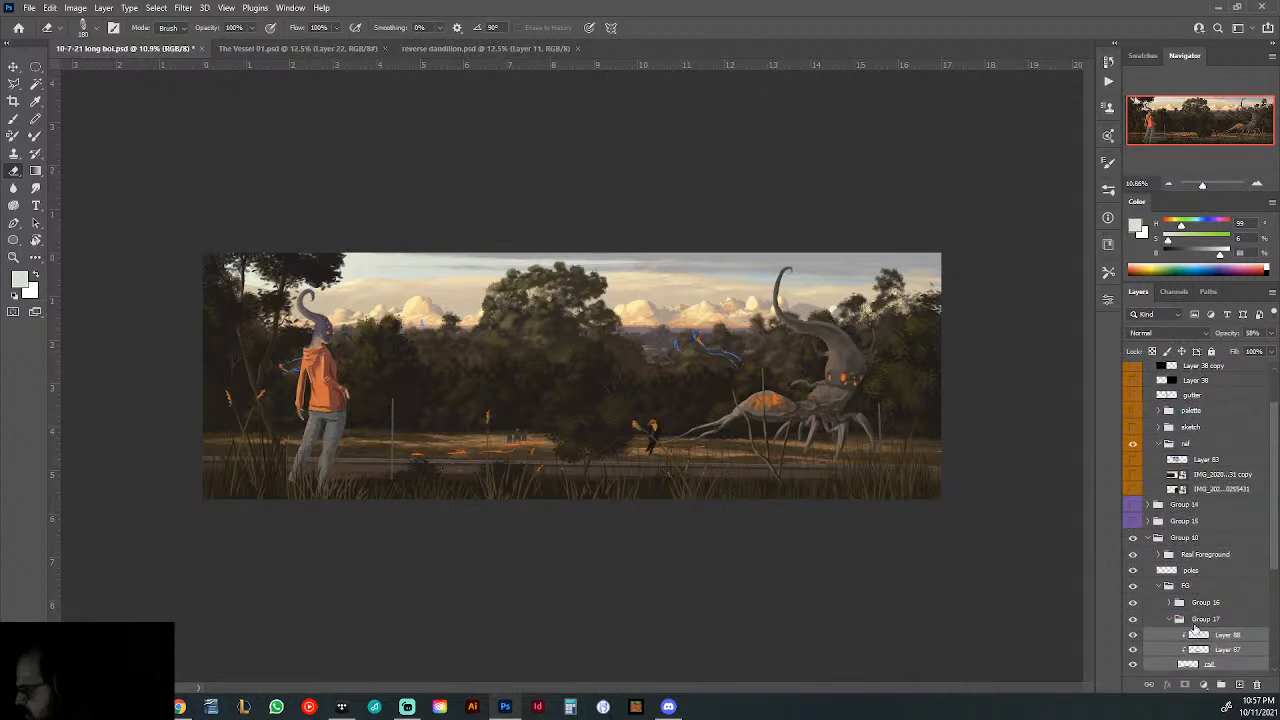
double_click(1201, 621)
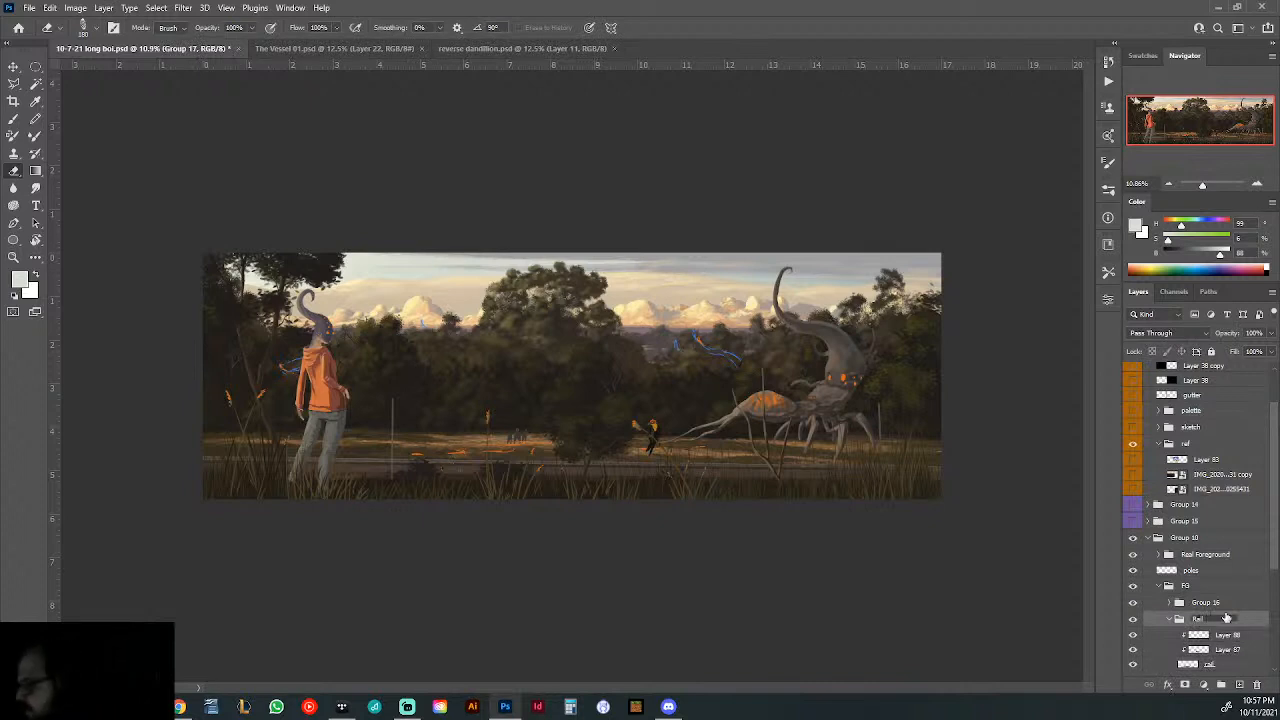
text(Rail)
- Add a new layer inside the Rail group, directly beneath the base rail layer and unclipped
click(1190, 666)
scroll(1216, 657, down, 2)
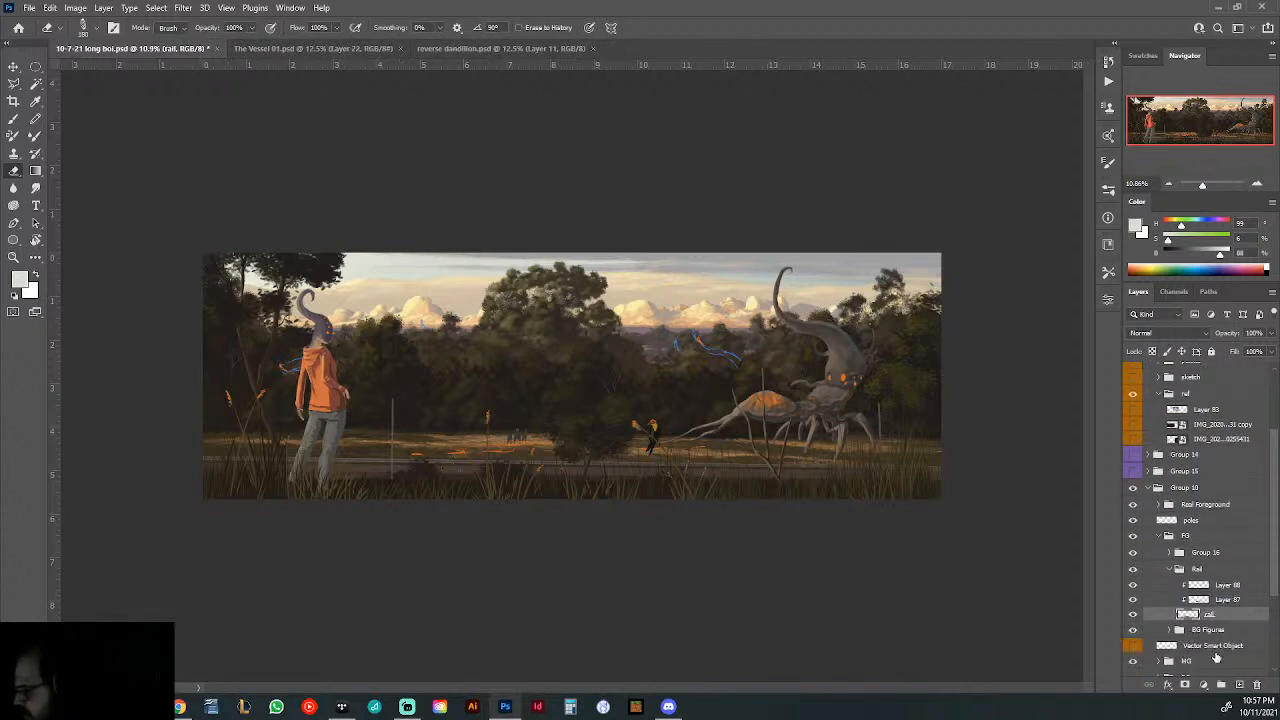
click(1238, 685)
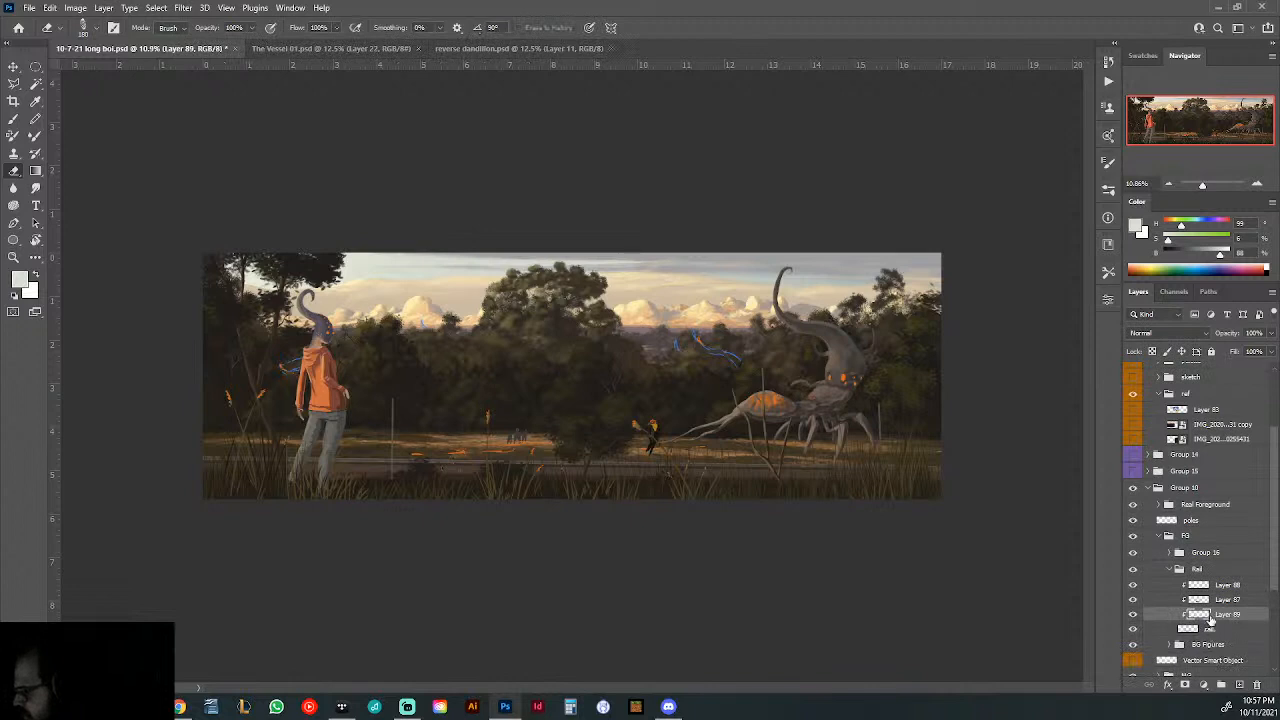
drag(1210, 618, 1208, 640)
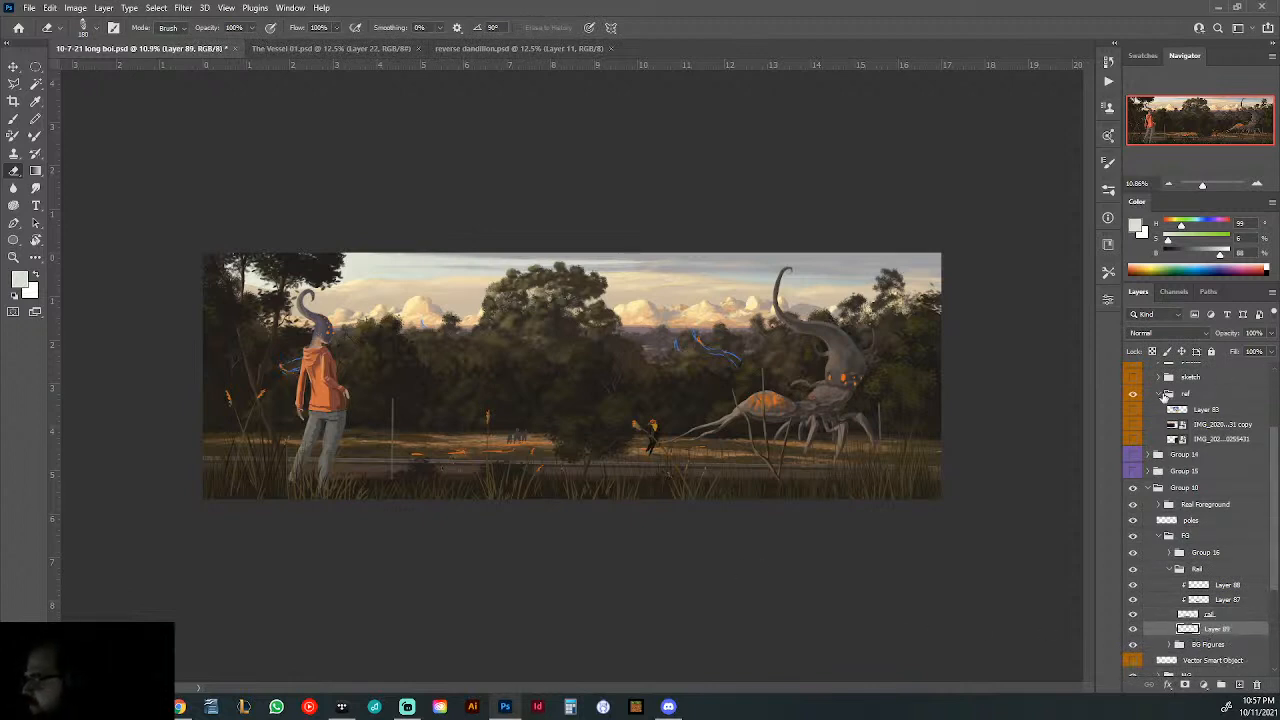
- Examine the guardrail in the "IMG_2020...31 copy" reference photo, sample a dark brown for the Brush, and hide the photo again
scroll(1166, 396, up, 2)
click(1133, 474)
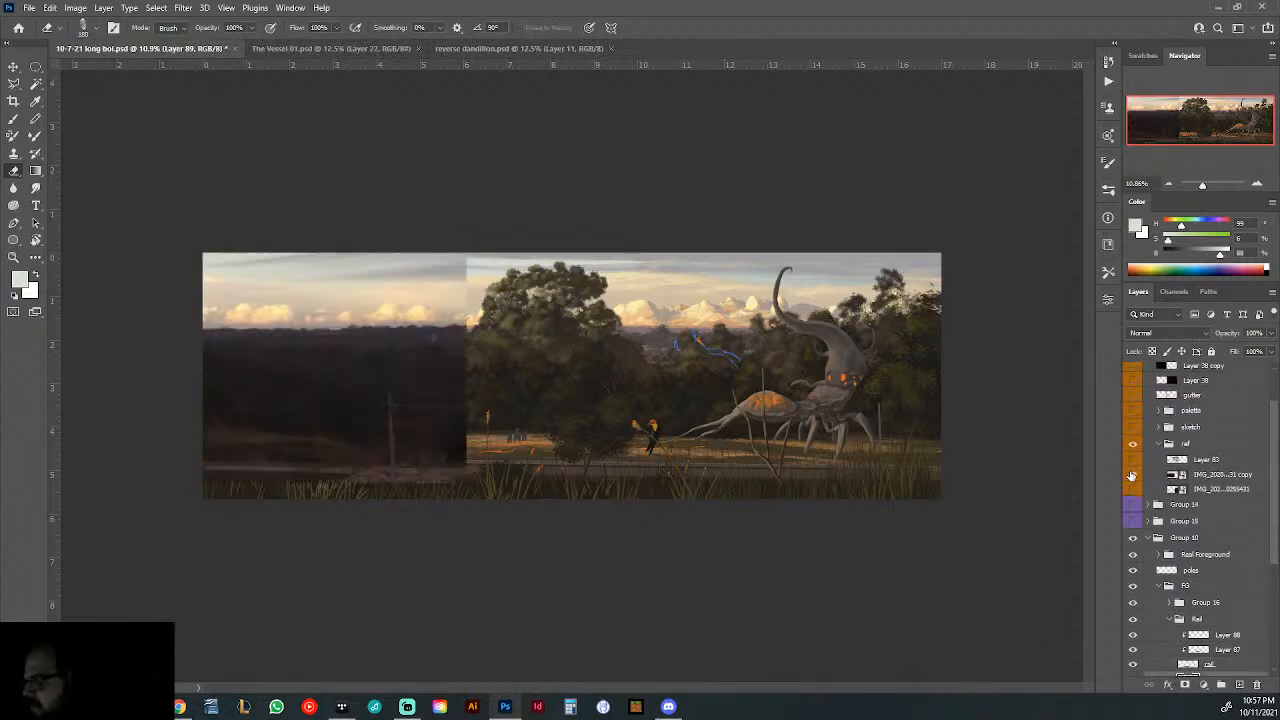
mouse_move(374, 479)
mouse_down()
mouse_move(514, 489)
mouse_move(501, 490)
mouse_up()
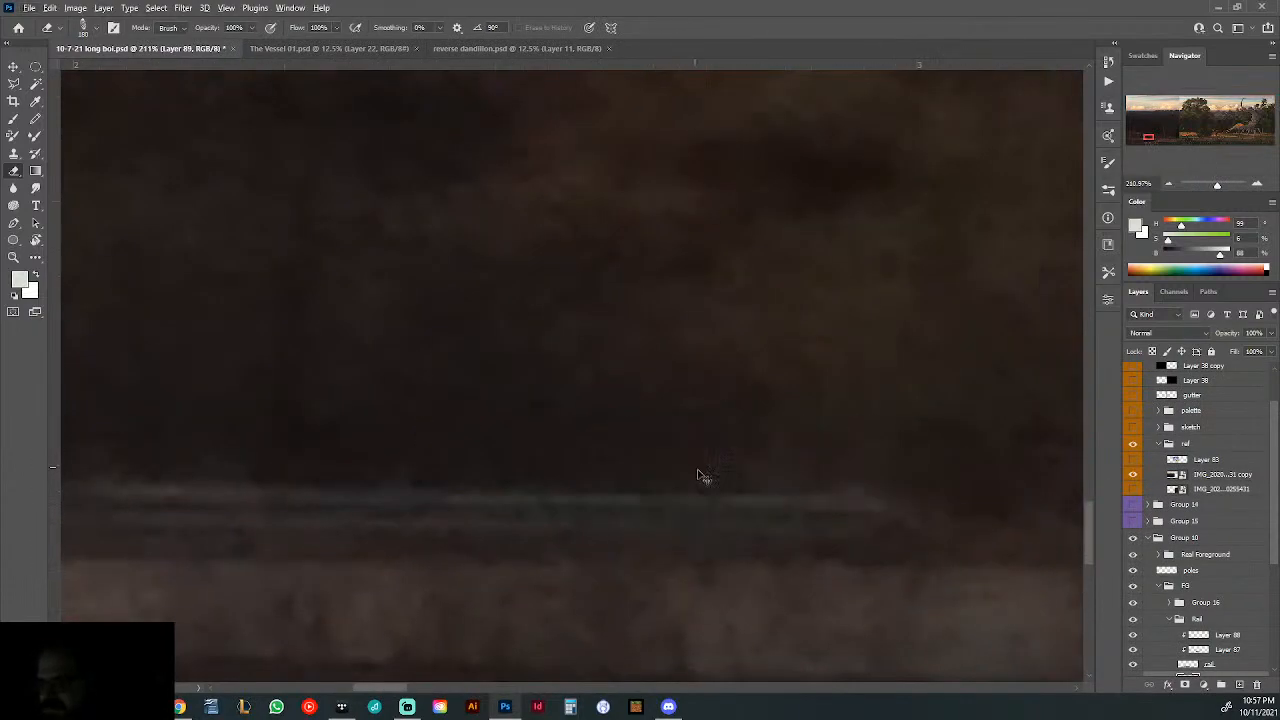
alt+scroll(697, 484, down, 5)
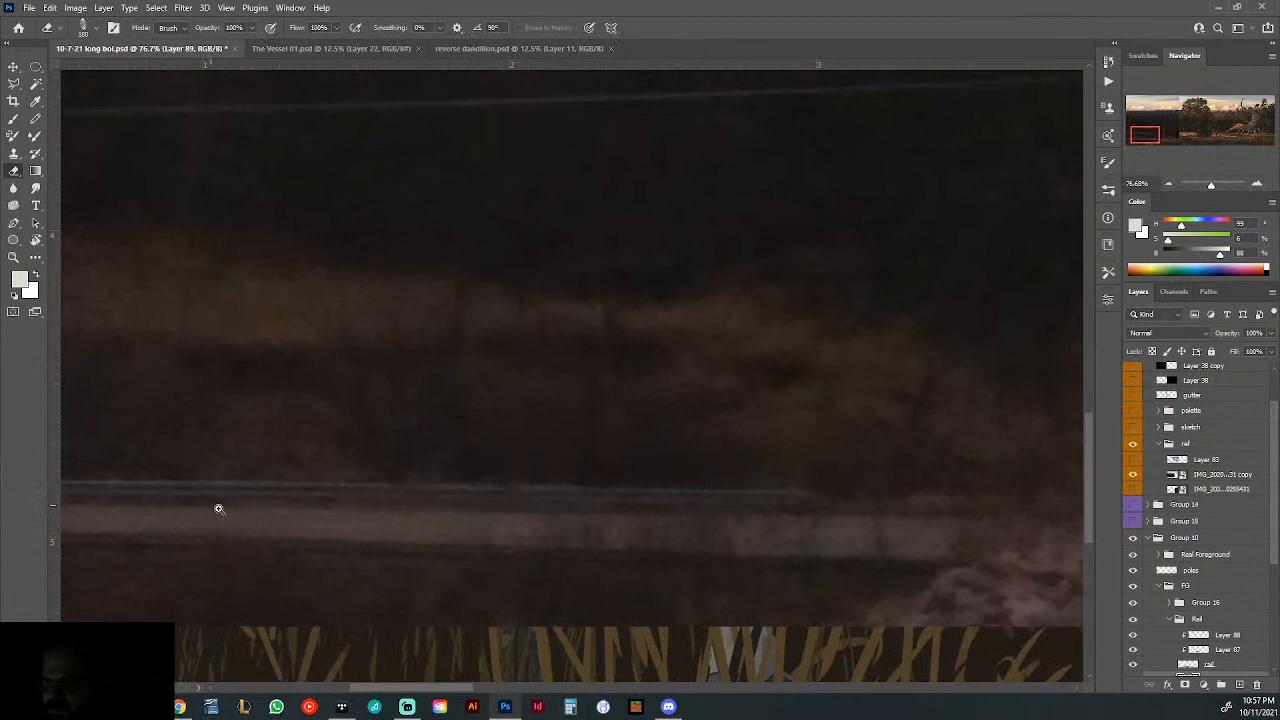
alt+scroll(216, 506, up, 1)
click(13, 120)
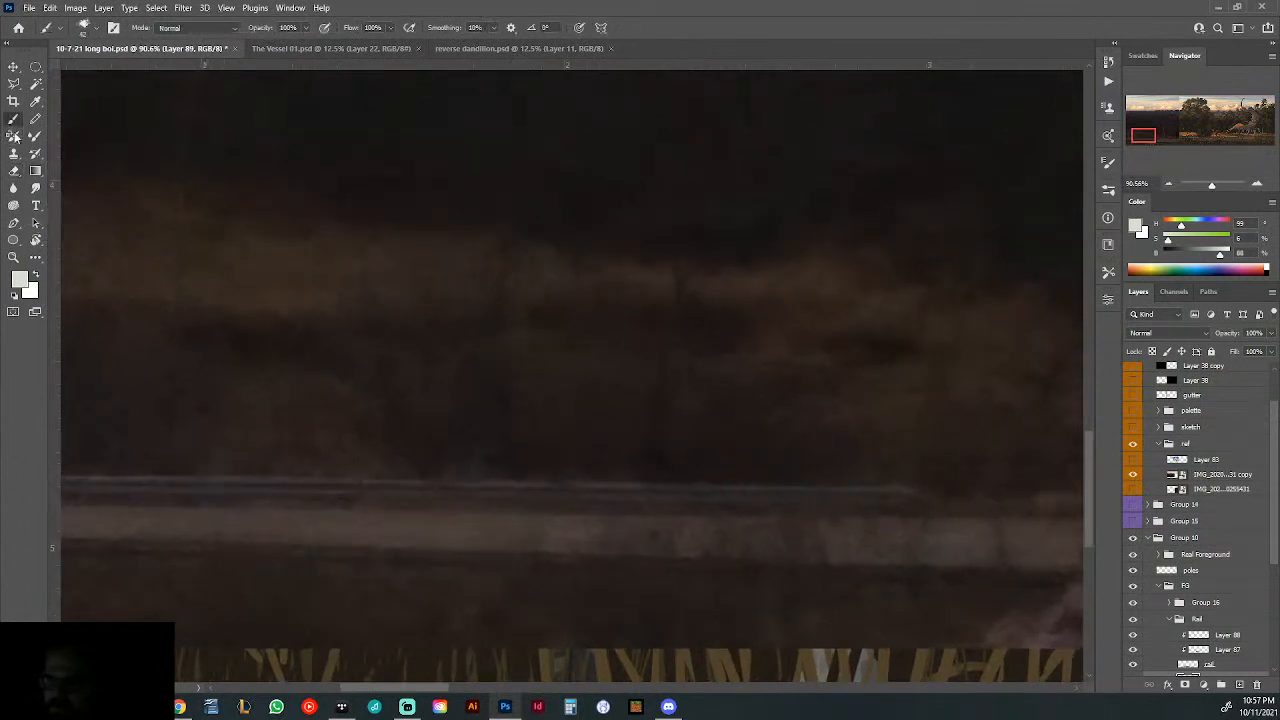
alt+scroll(200, 494, down, 6)
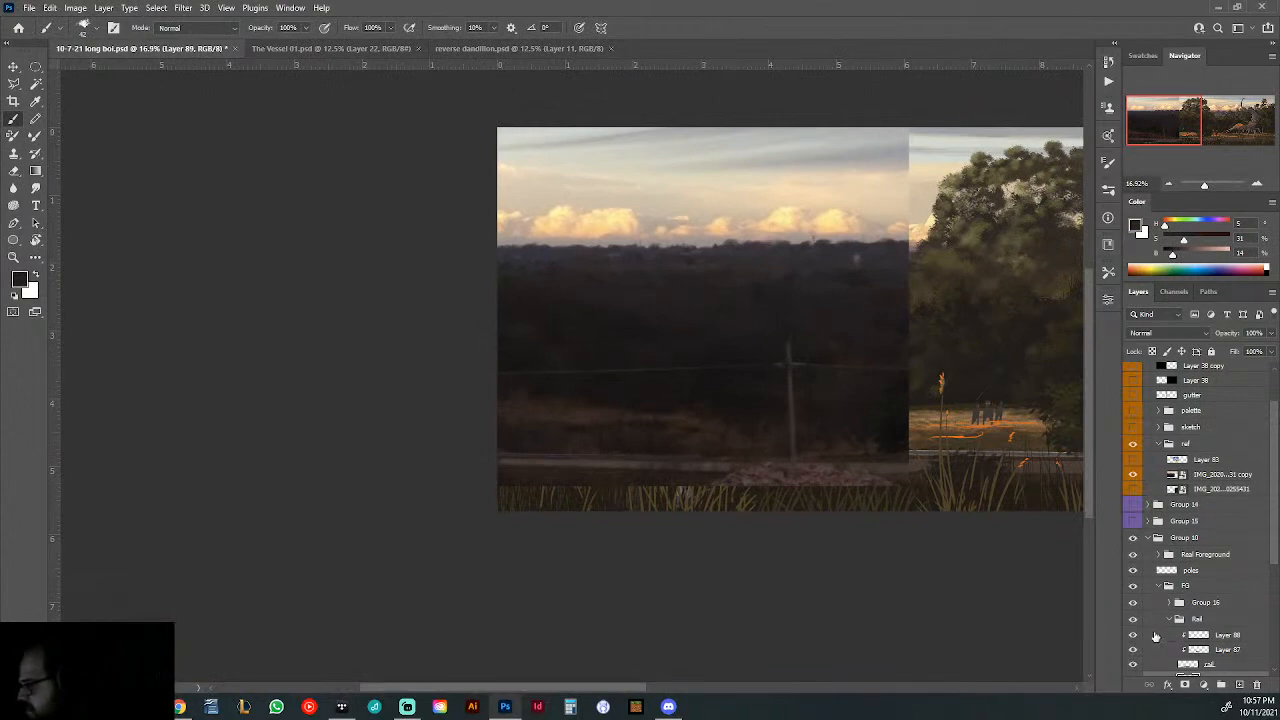
click(1133, 474)
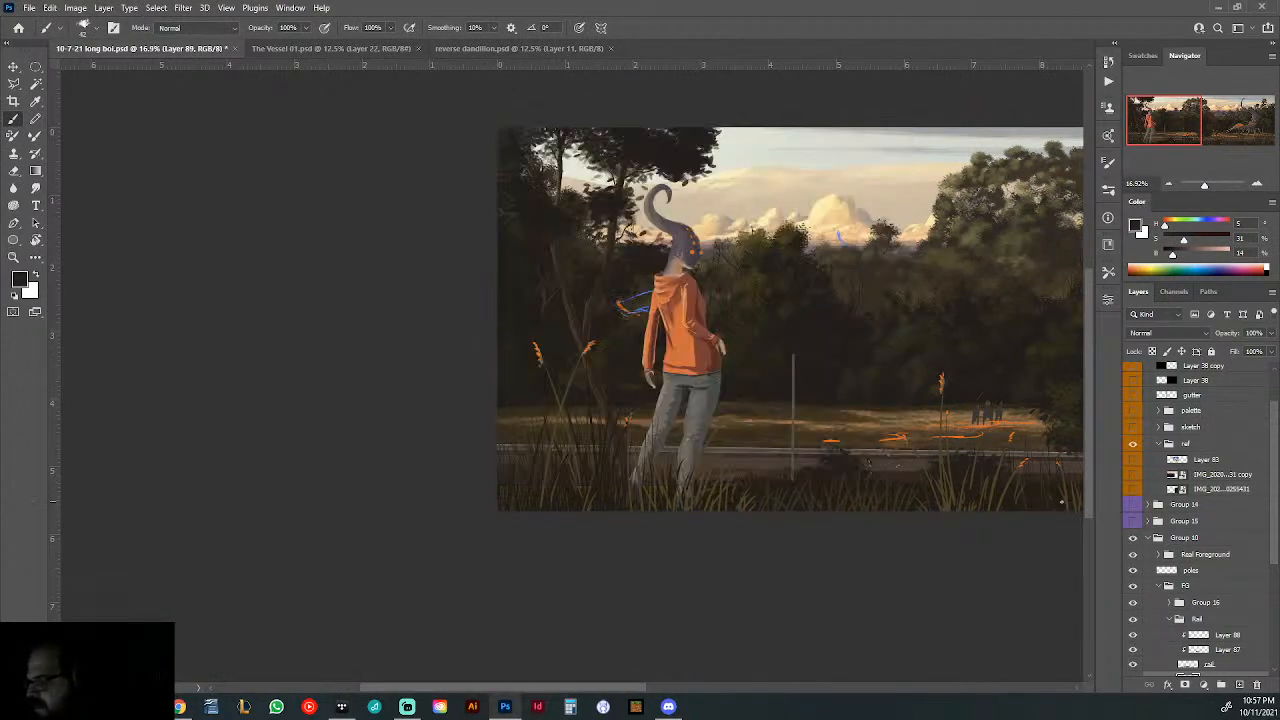
- Brush dark brown support details beneath the guardrail from the picture's left edge past the hooded figure to the thin pole
drag(501, 456, 532, 476)
click(573, 489)
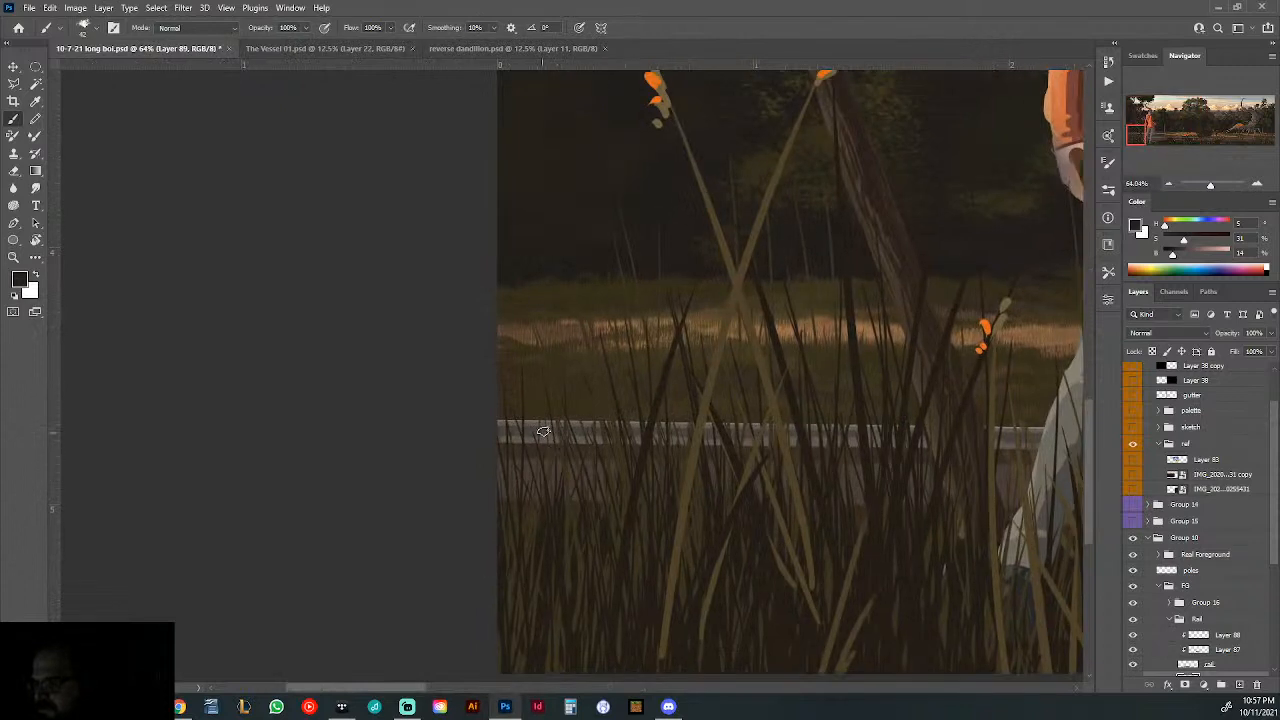
alt+click(590, 465)
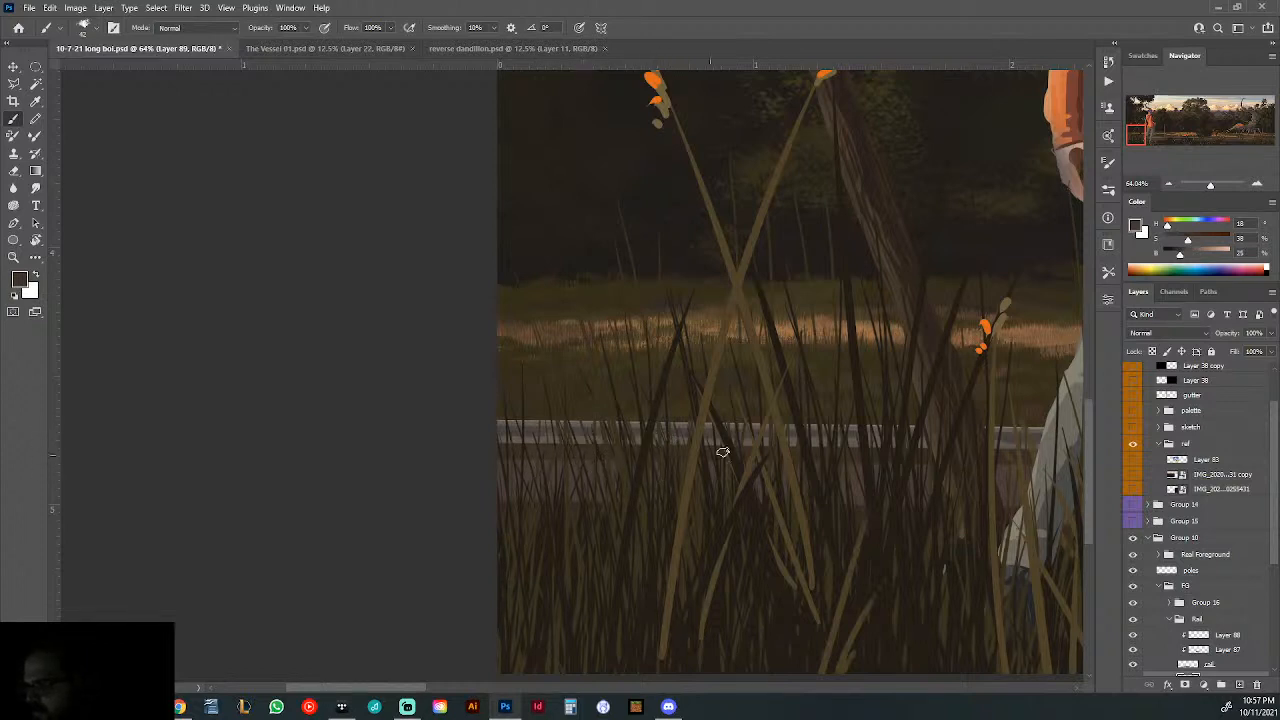
drag(833, 493, 634, 489)
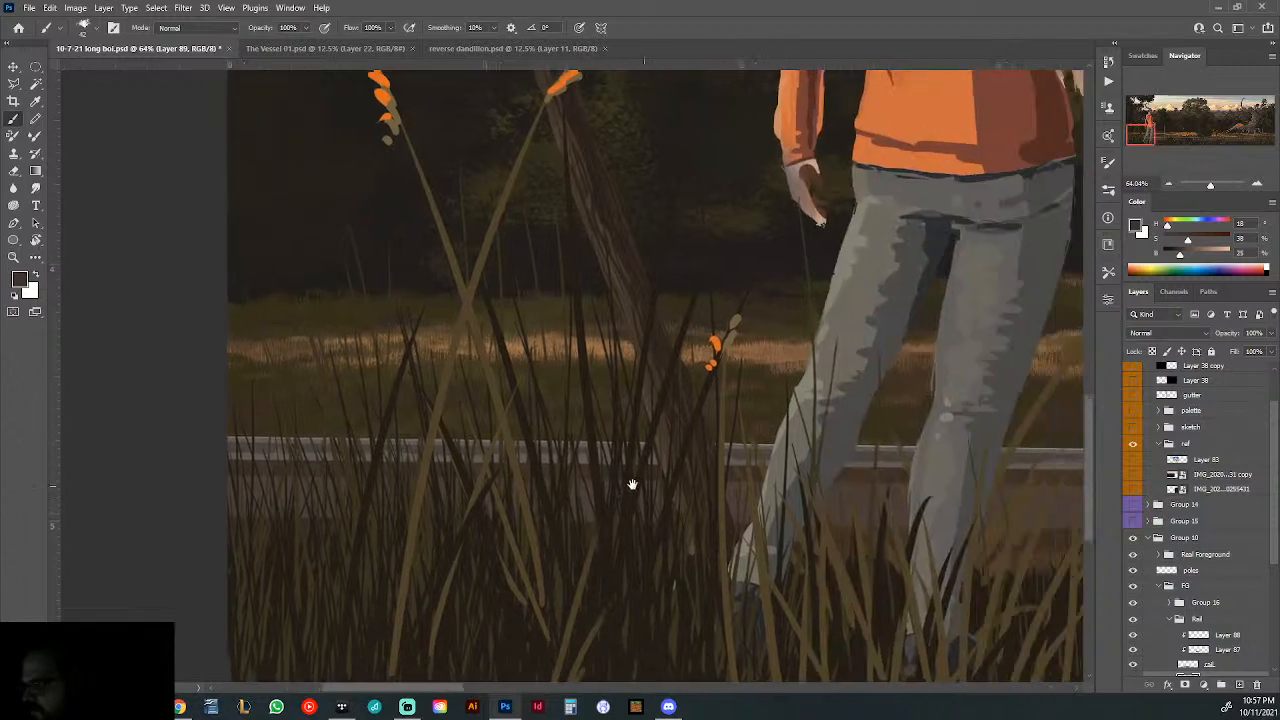
drag(825, 508, 615, 472)
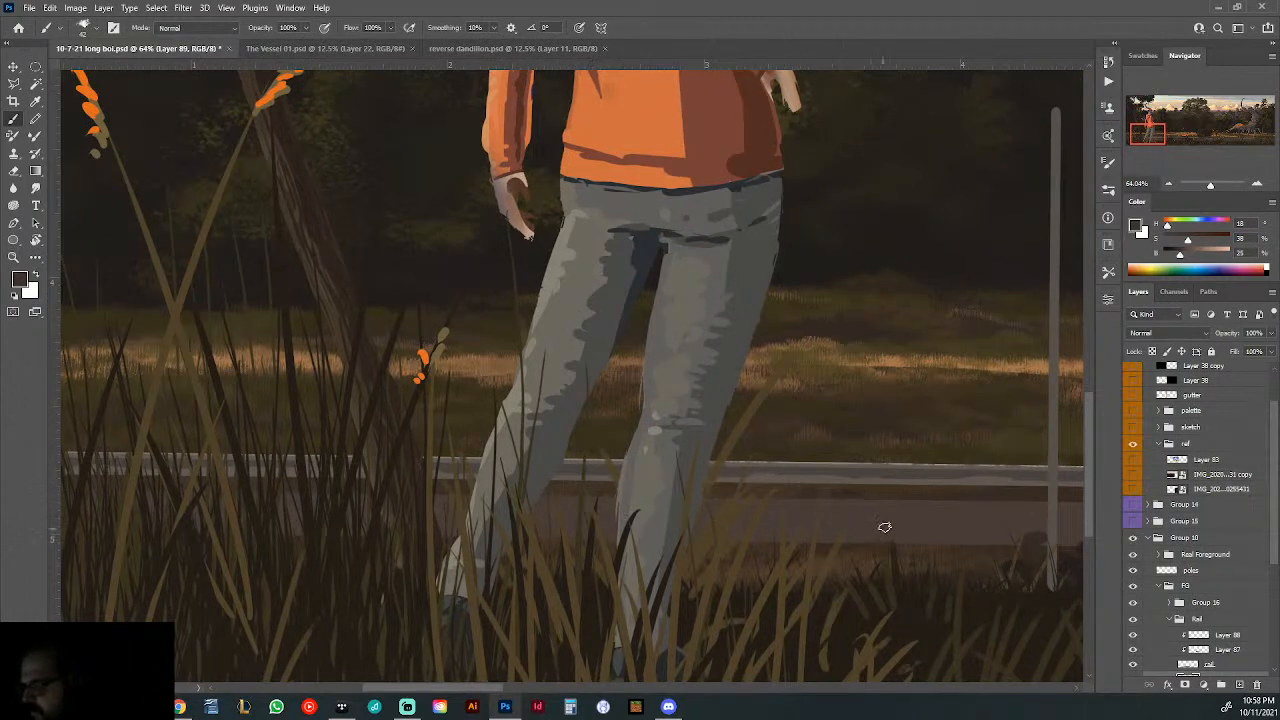
drag(886, 523, 714, 520)
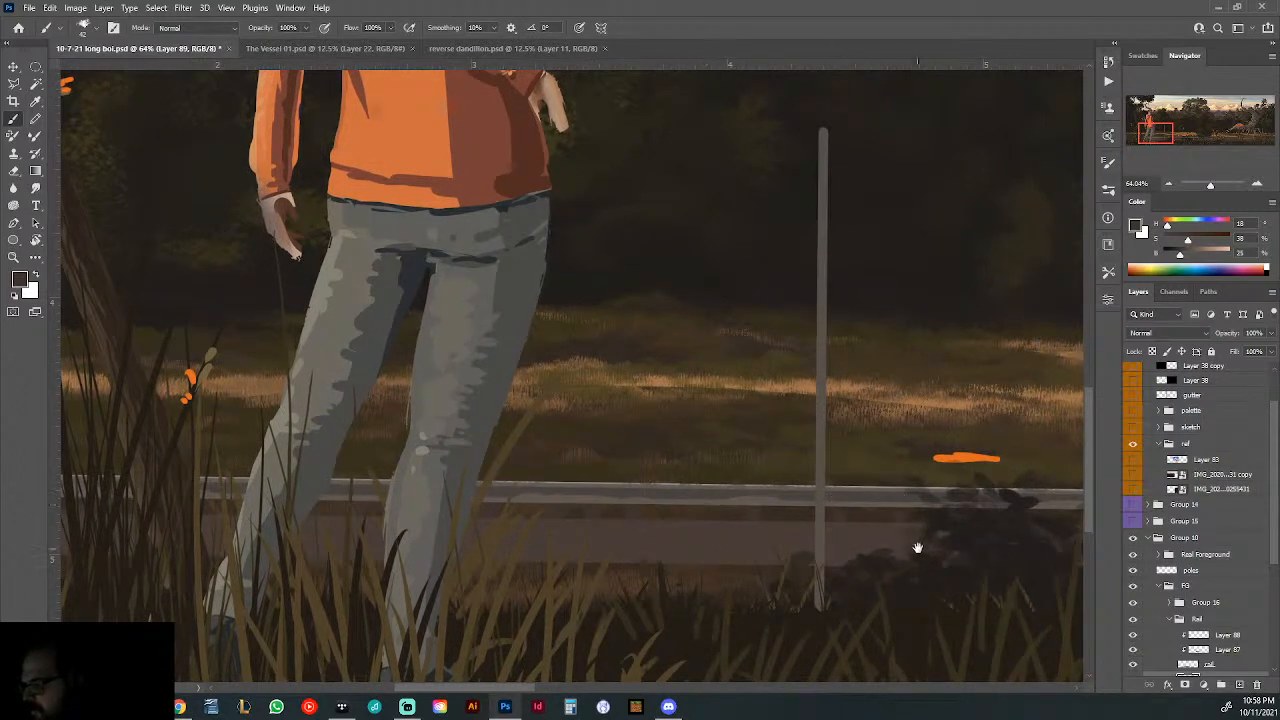
- Continue the dark brown support details beneath the rail from the pole past the distant figures toward the creature, checking the full composition
drag(917, 548, 628, 549)
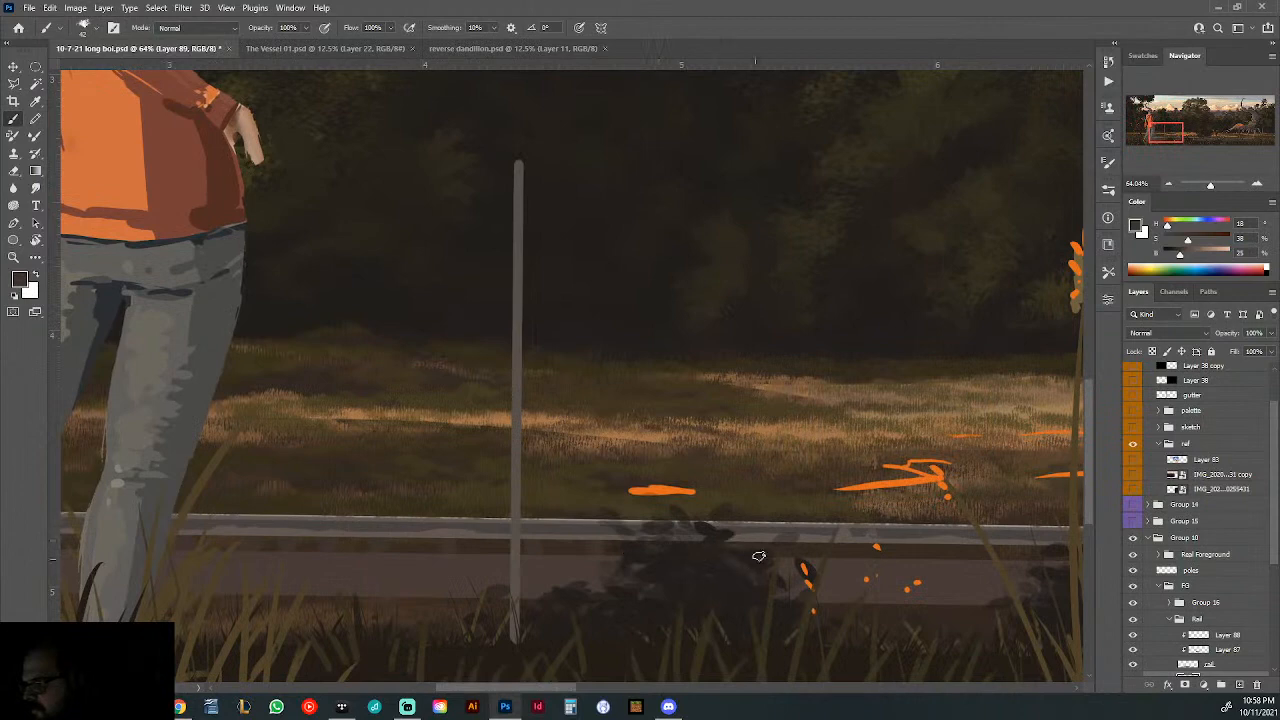
drag(881, 535, 671, 543)
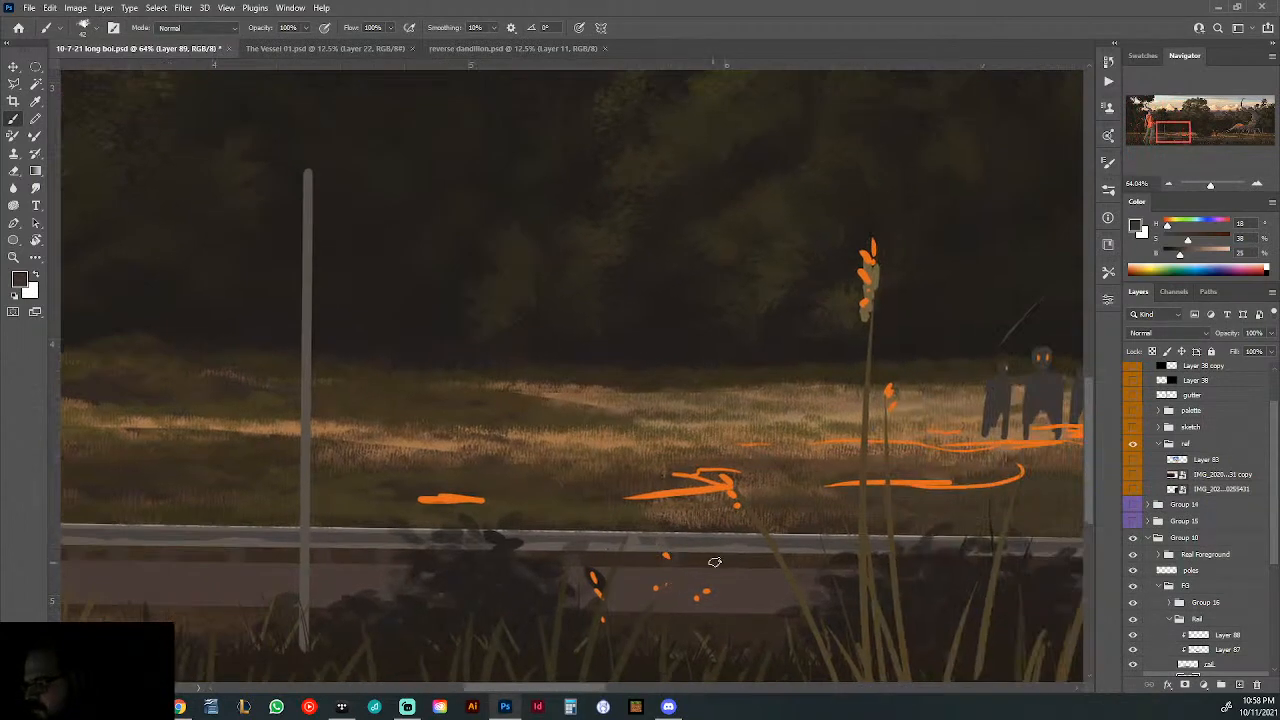
drag(773, 574, 605, 553)
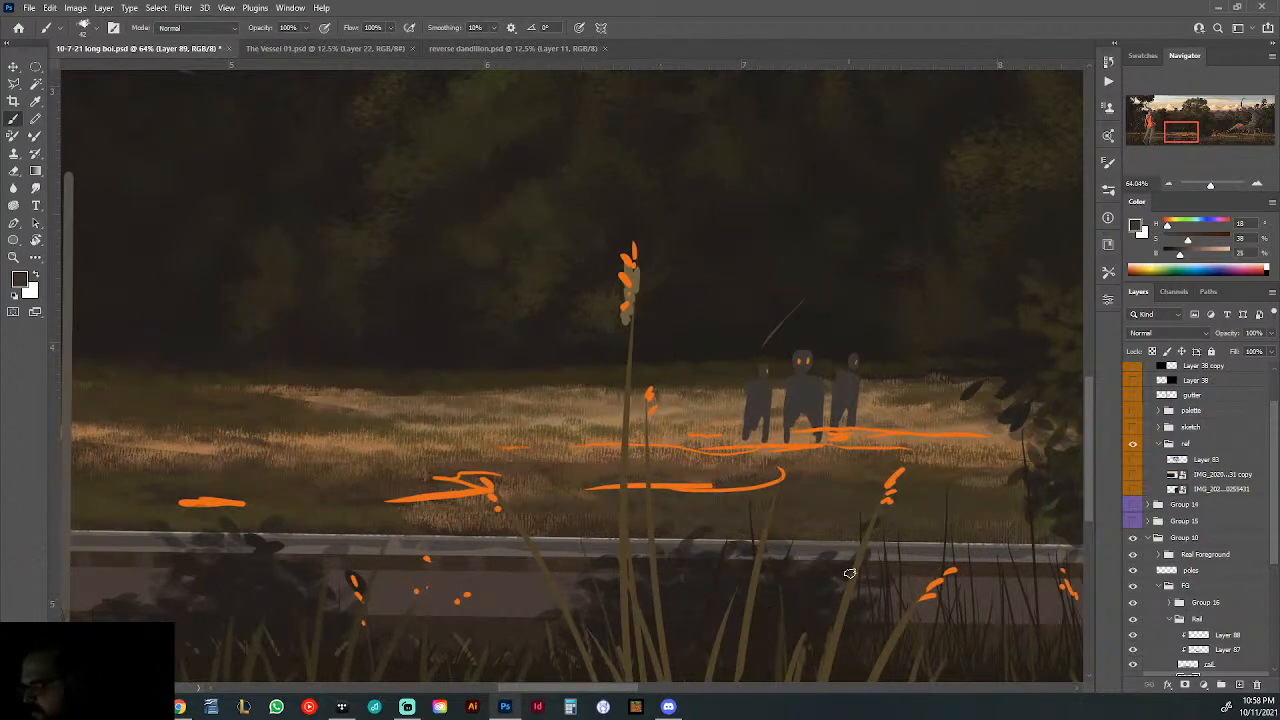
drag(910, 580, 640, 558)
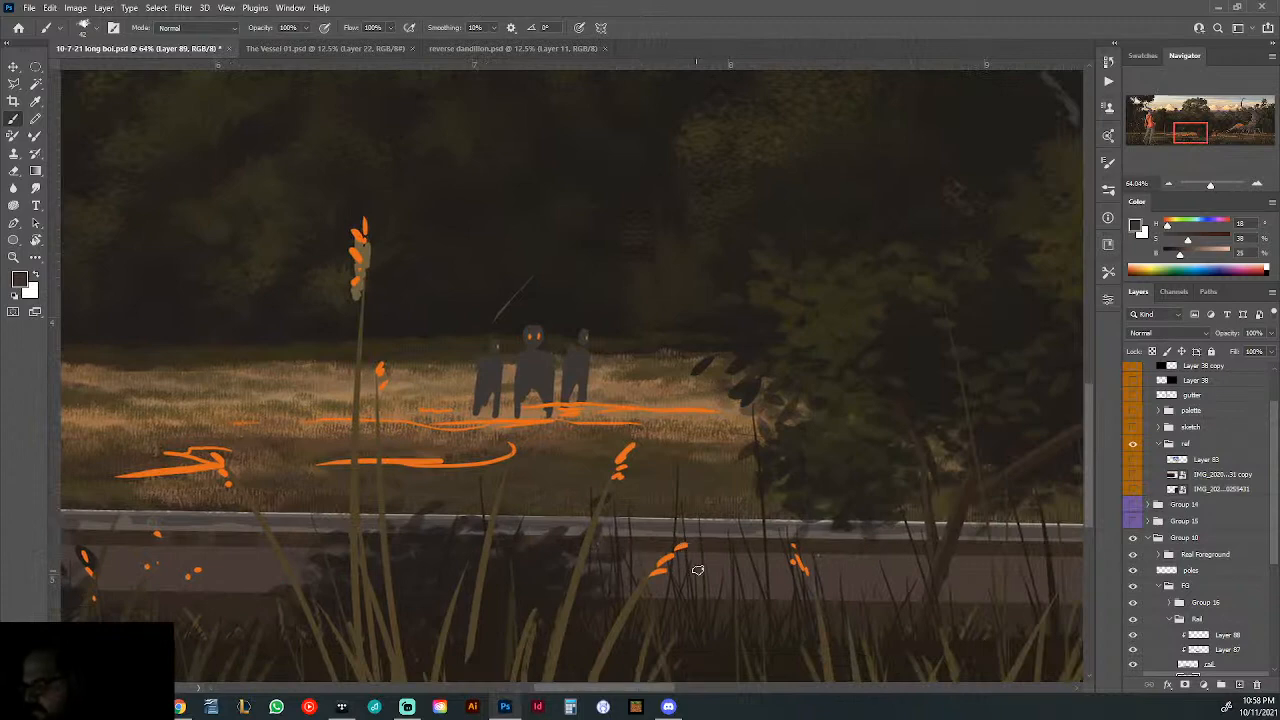
drag(884, 554, 638, 544)
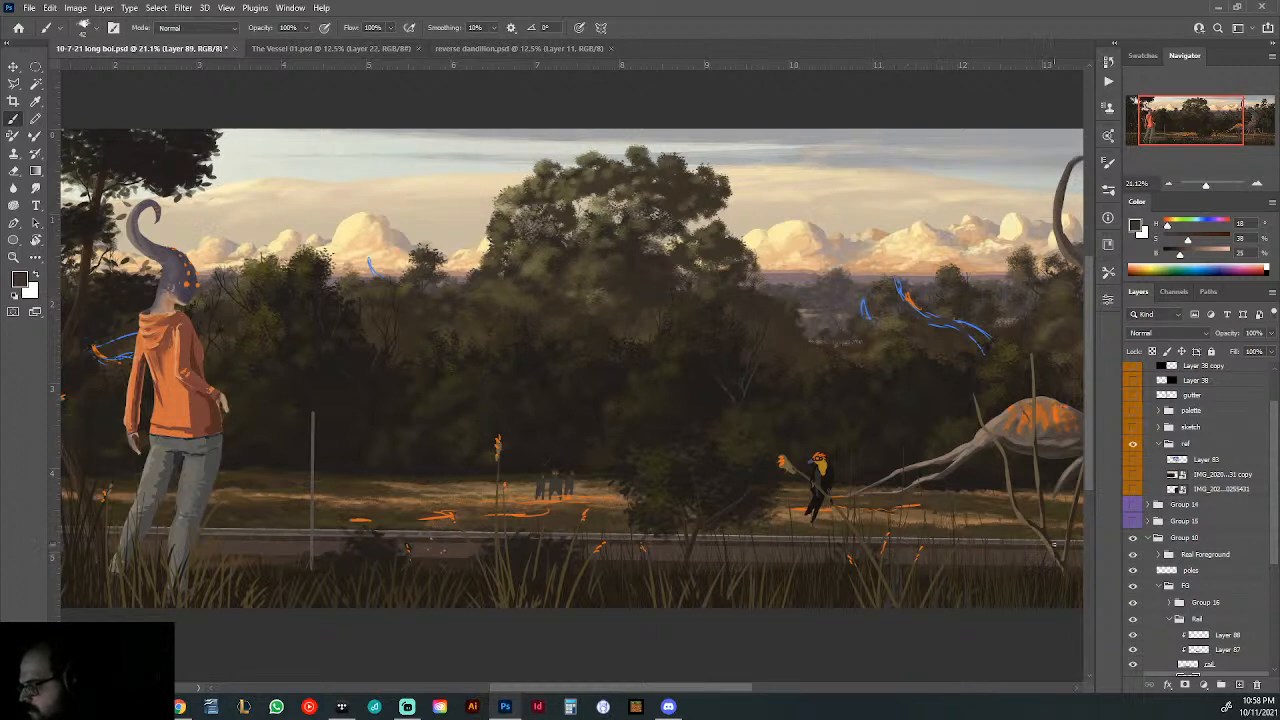
drag(938, 501, 855, 502)
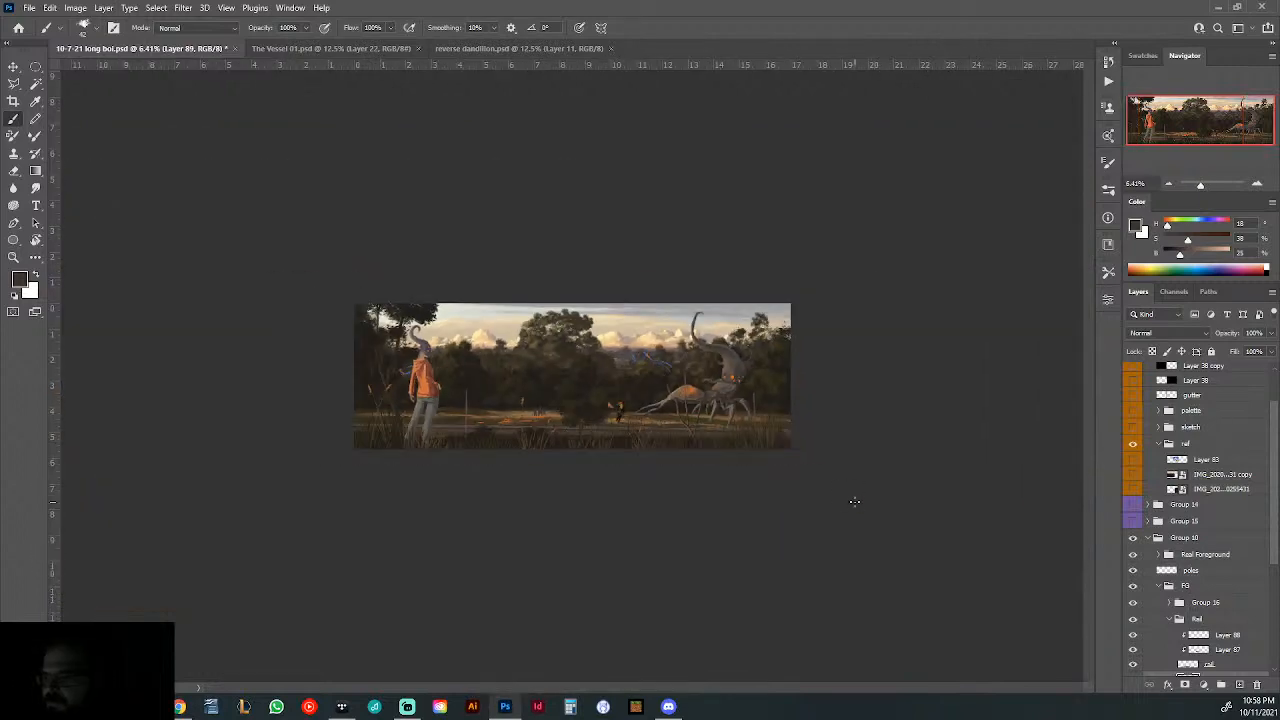
drag(435, 410, 483, 424)
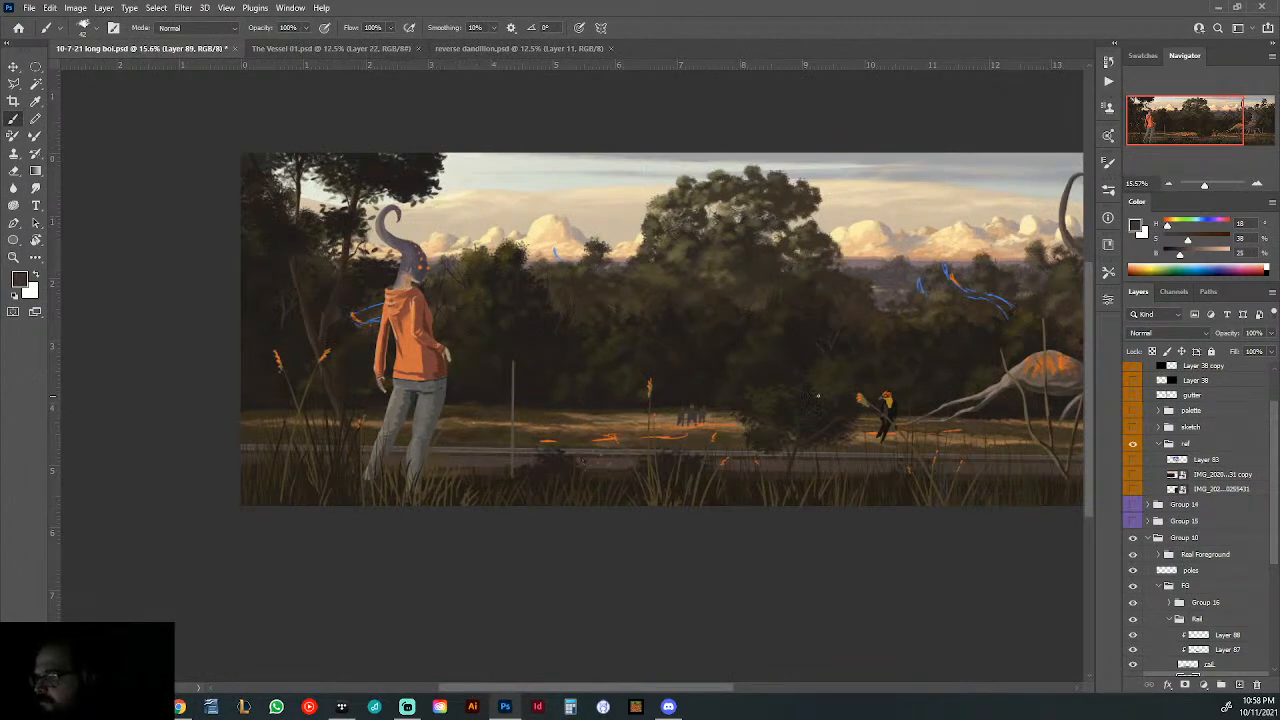
mouse_move(918, 398)
mouse_down()
mouse_move(886, 400)
mouse_move(899, 399)
mouse_up()
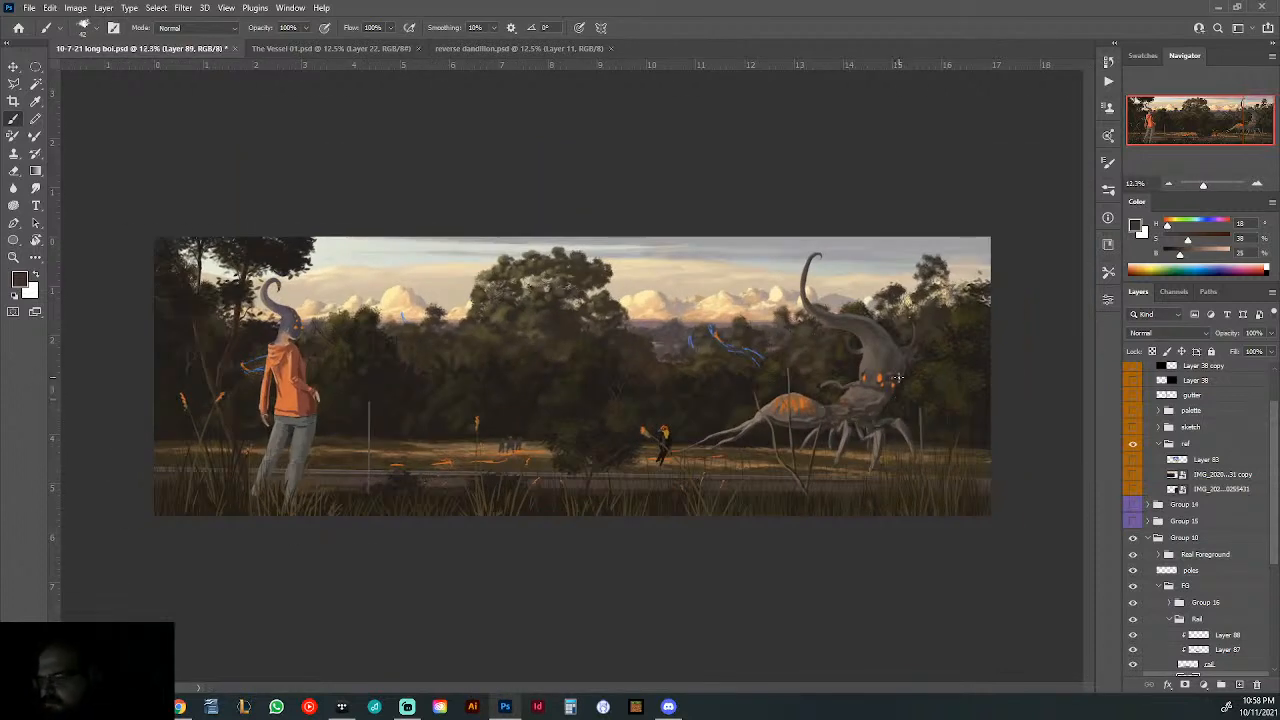
- Toggle the visibility of Group 16 and its road layer to examine what each contributes to the foreground
scroll(1205, 607, down, 2)
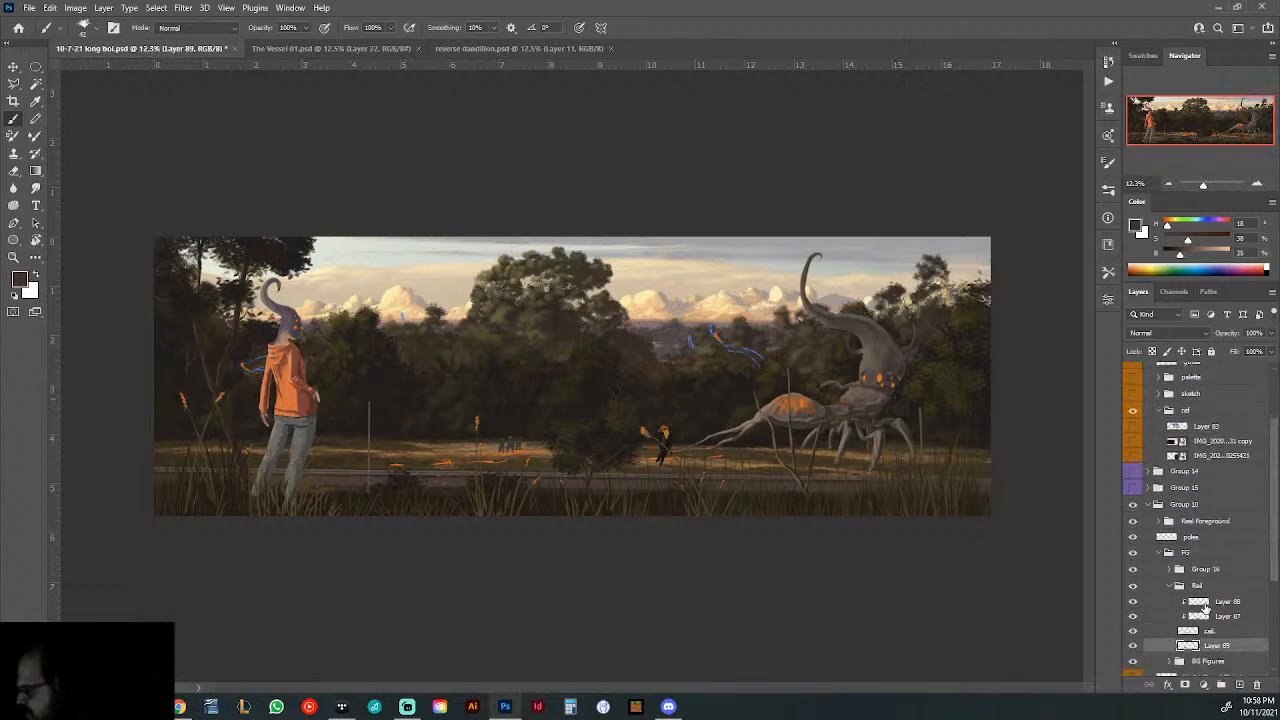
click(1133, 570)
click(1133, 570)
click(1133, 570)
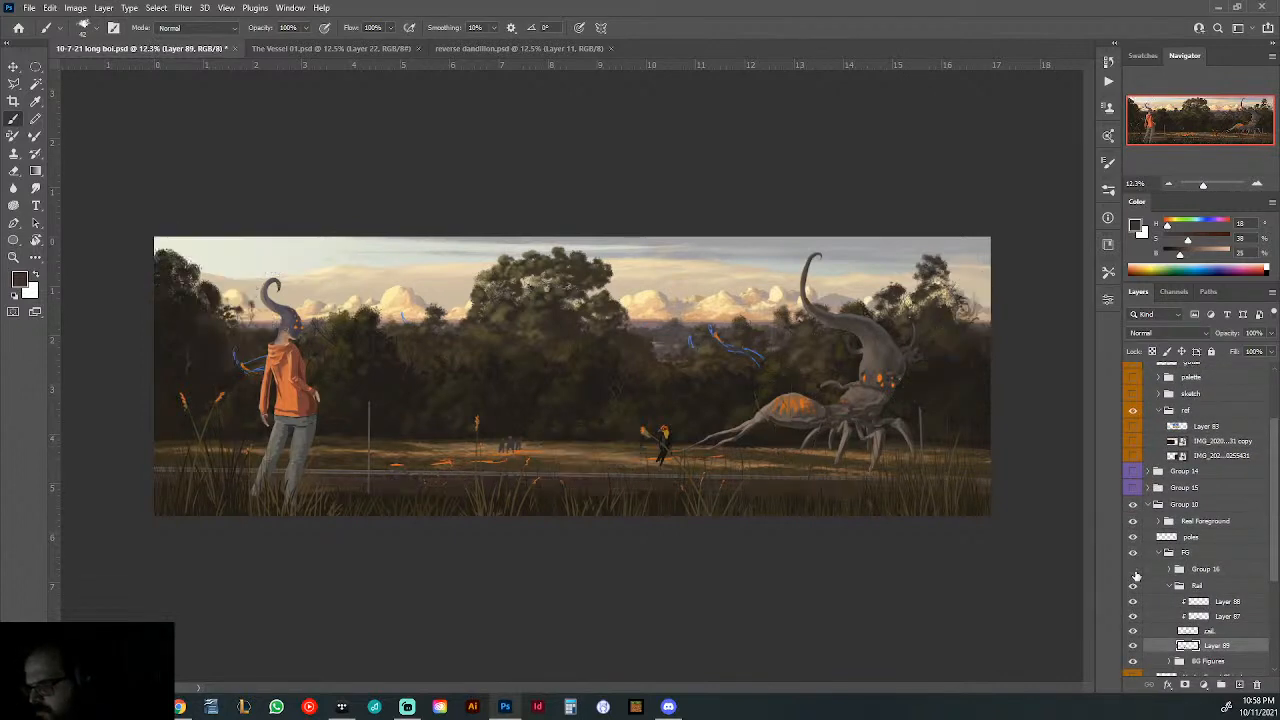
click(1133, 570)
click(1169, 569)
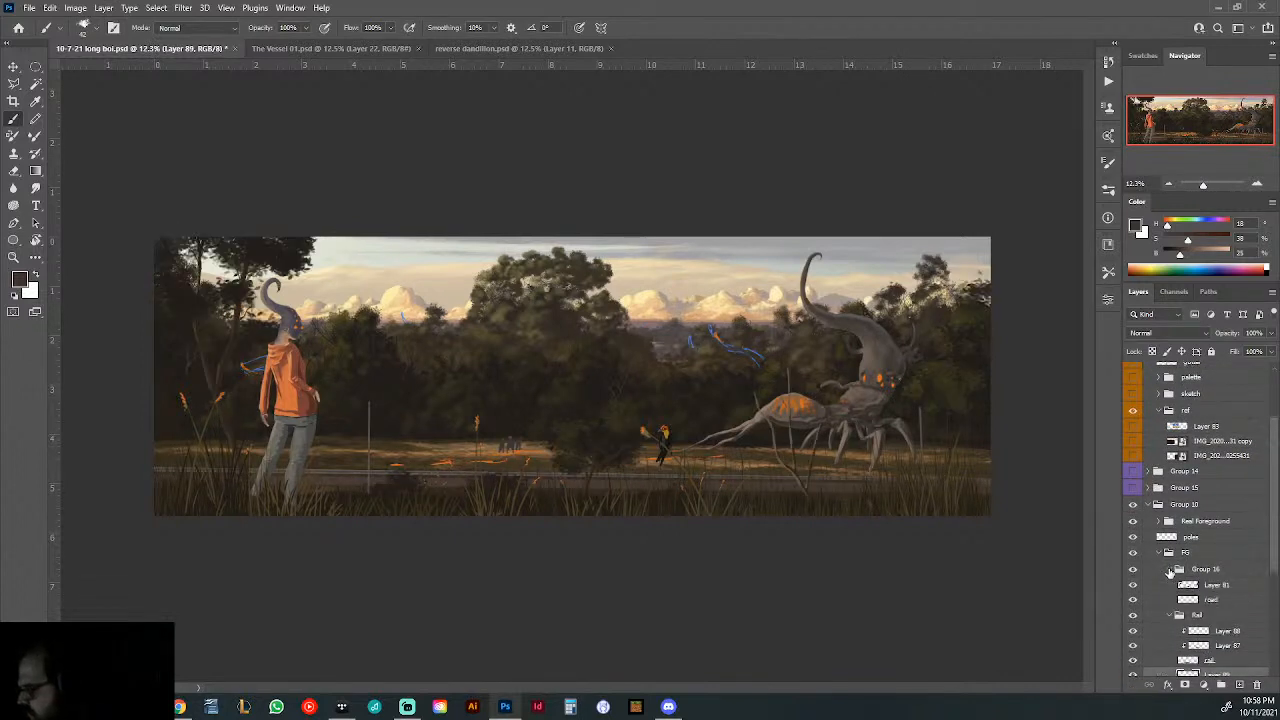
scroll(1163, 594, down, 2)
click(1134, 567)
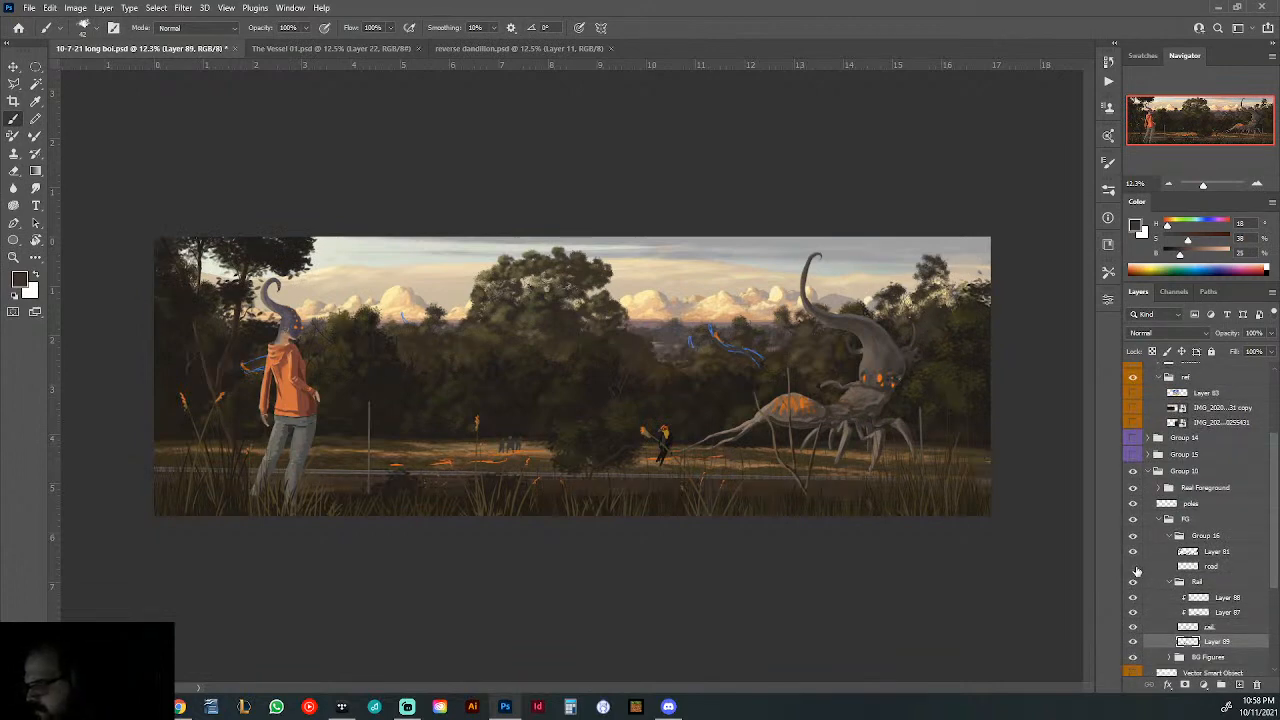
click(1134, 567)
click(1134, 567)
click(1134, 567)
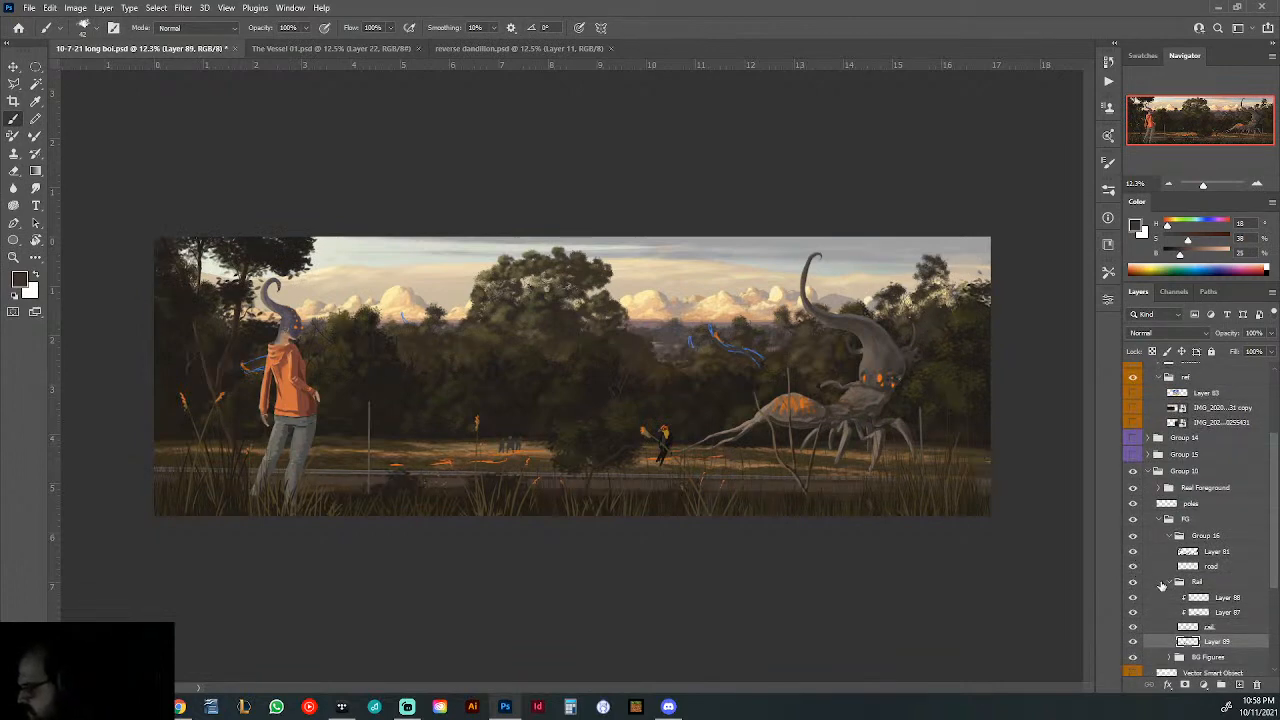
- Collapse the Rail group and move it into Group 16, directly beneath the road layer
click(1173, 583)
drag(1176, 581, 1180, 578)
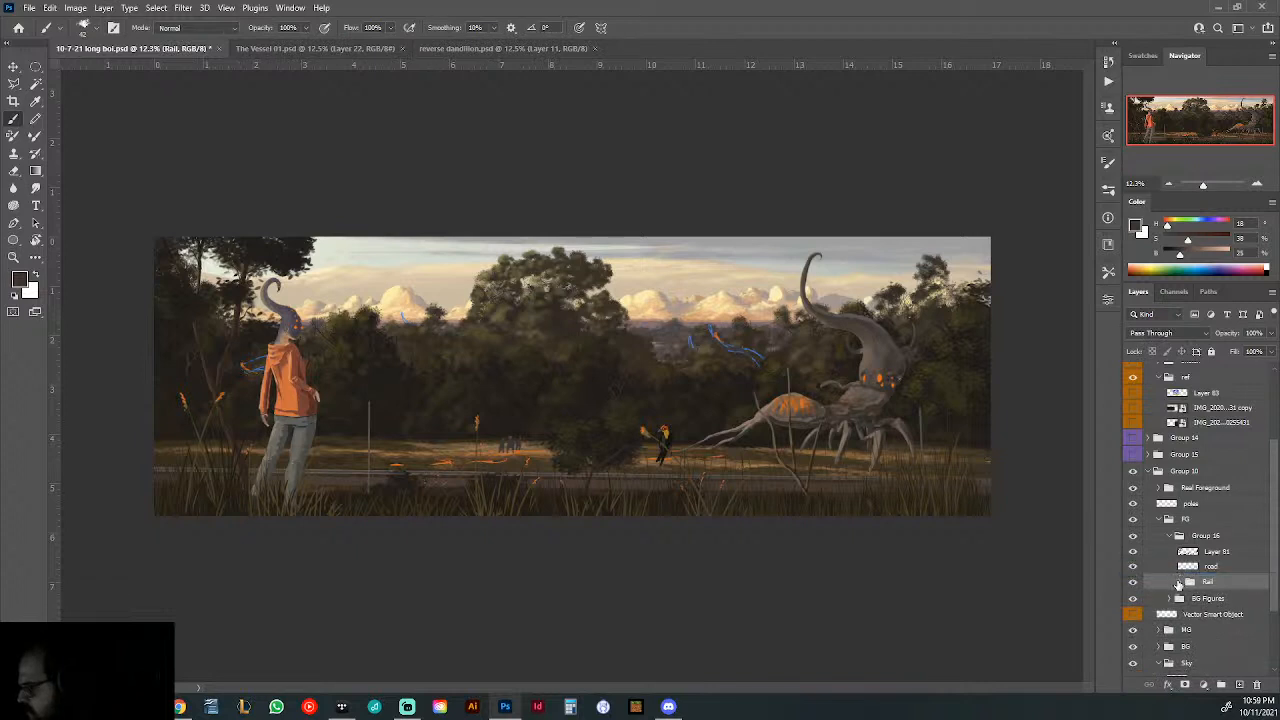
click(1136, 542)
click(1136, 542)
- Select the road layer, study the road in the "IMG_2020...31 copy" reference photo, and swap that photo for the other reference photo
click(1200, 567)
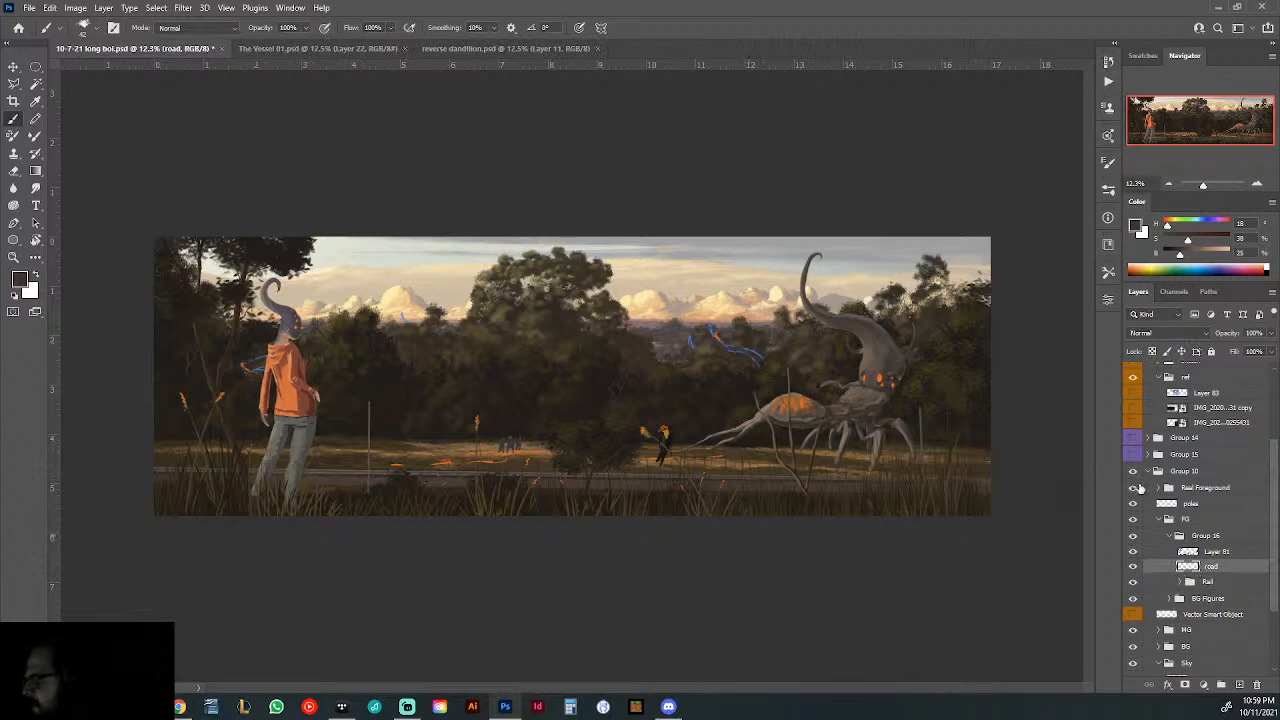
scroll(1146, 472, up, 3)
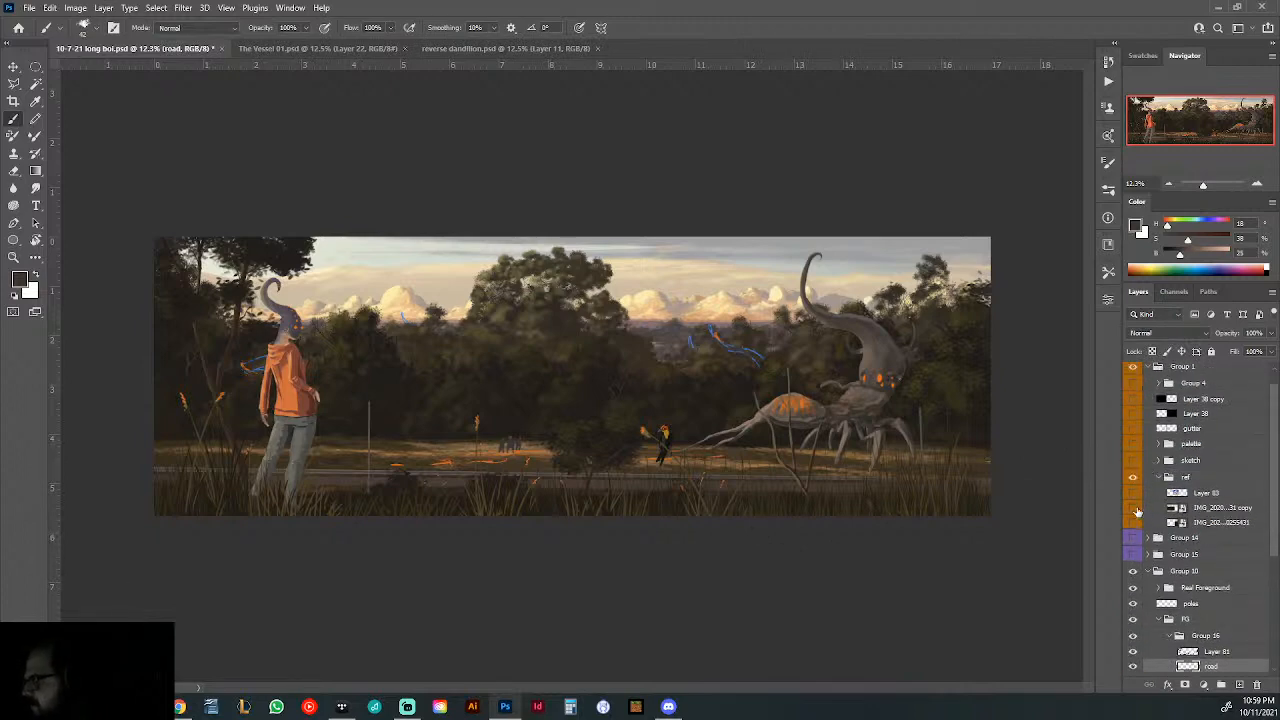
click(1133, 508)
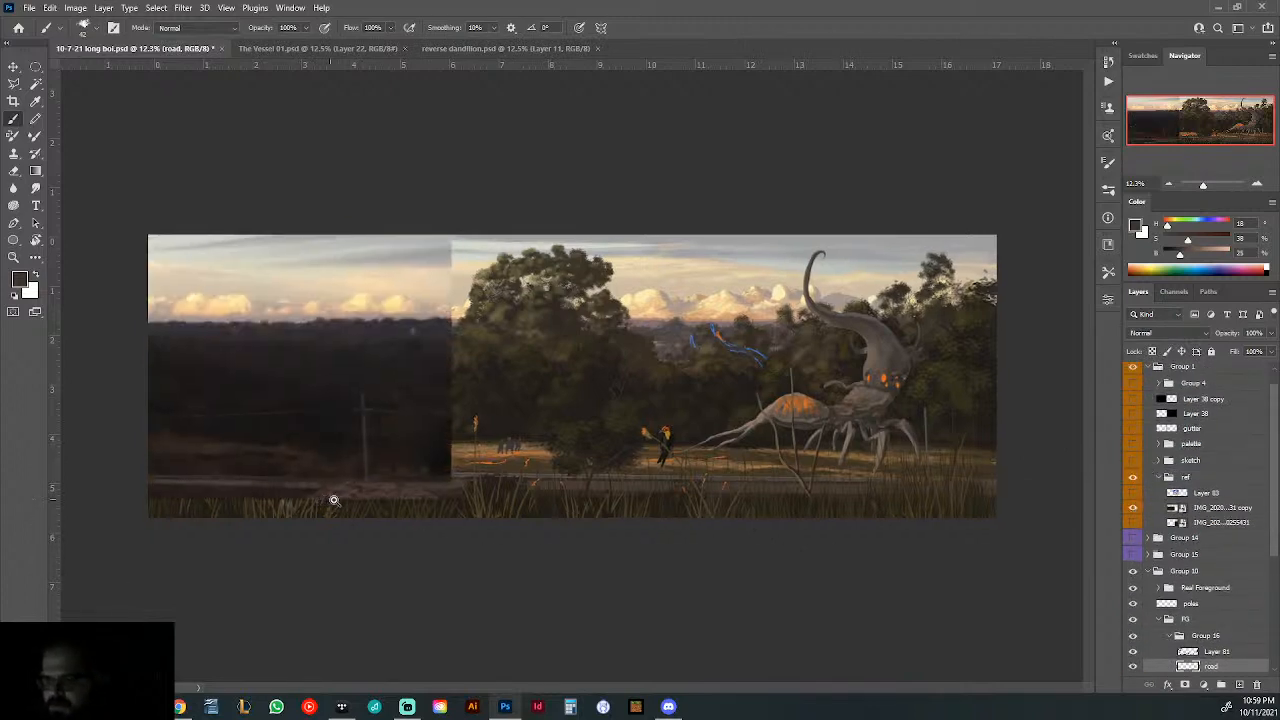
drag(334, 500, 411, 508)
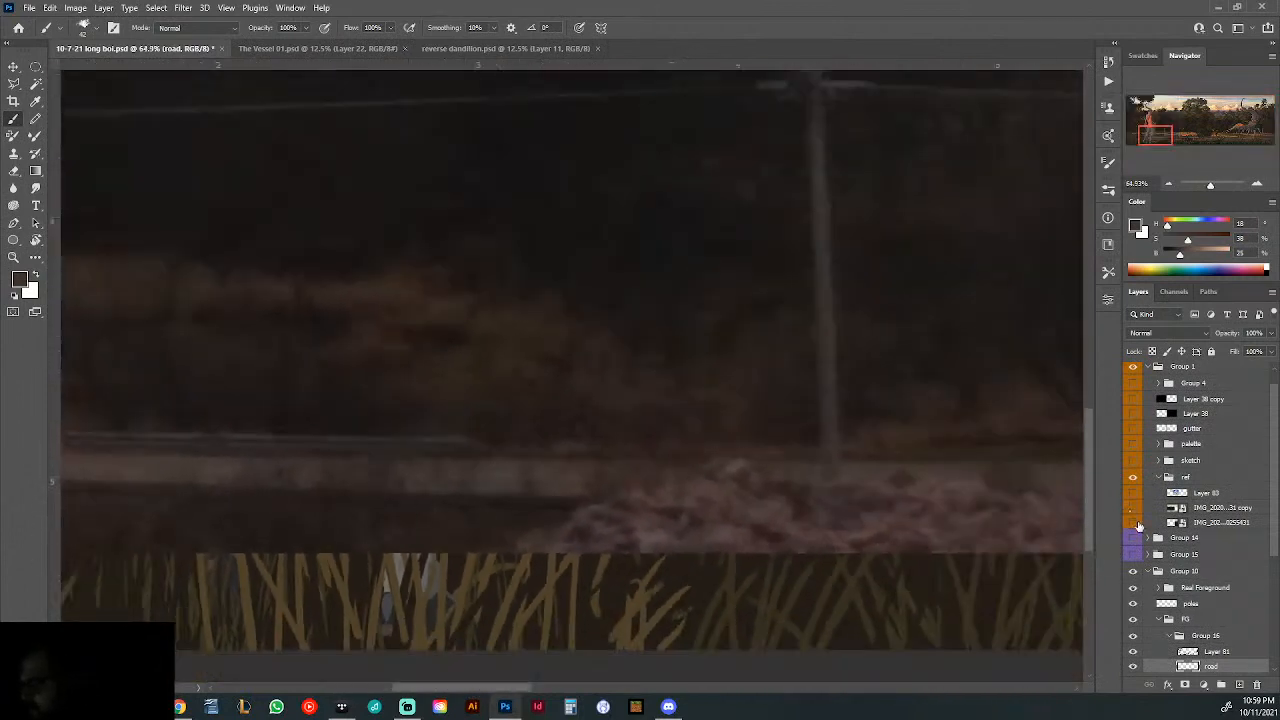
click(1134, 523)
click(1132, 520)
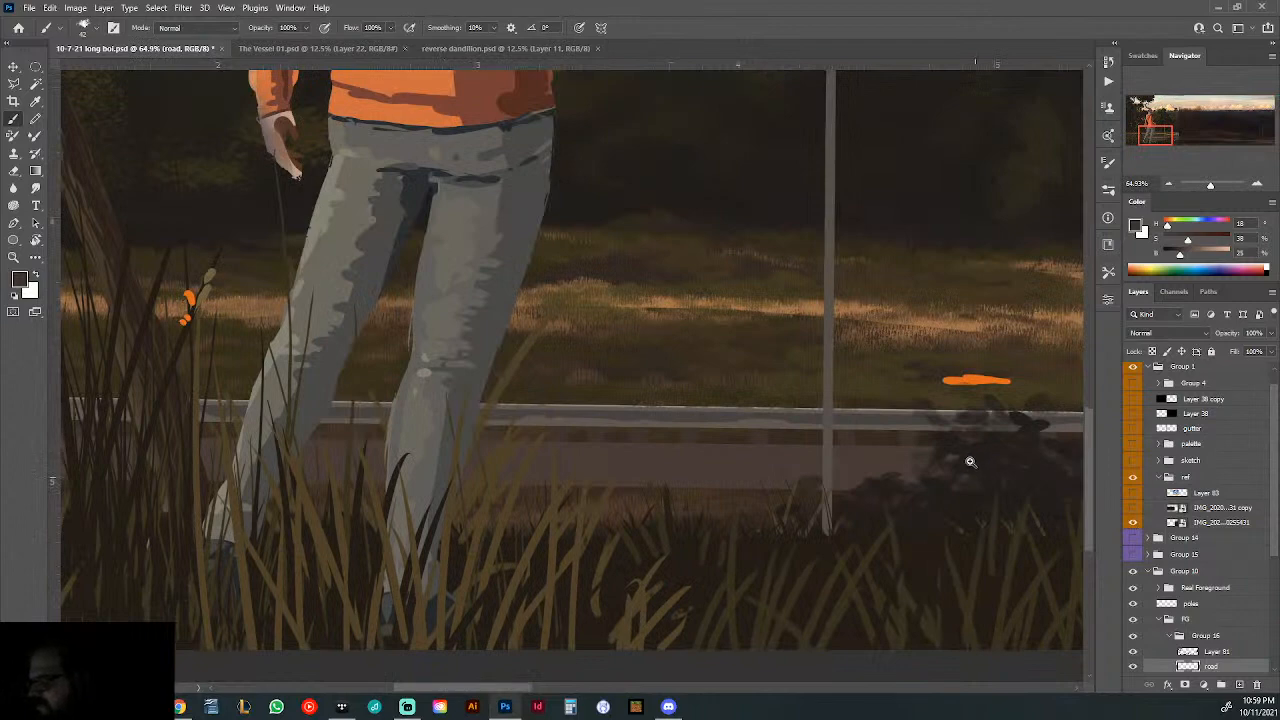
- Compare the painted road with the reference photo's road, toggling the road layer and Layer 81 to examine what each contributes
drag(971, 462, 718, 477)
drag(551, 384, 568, 470)
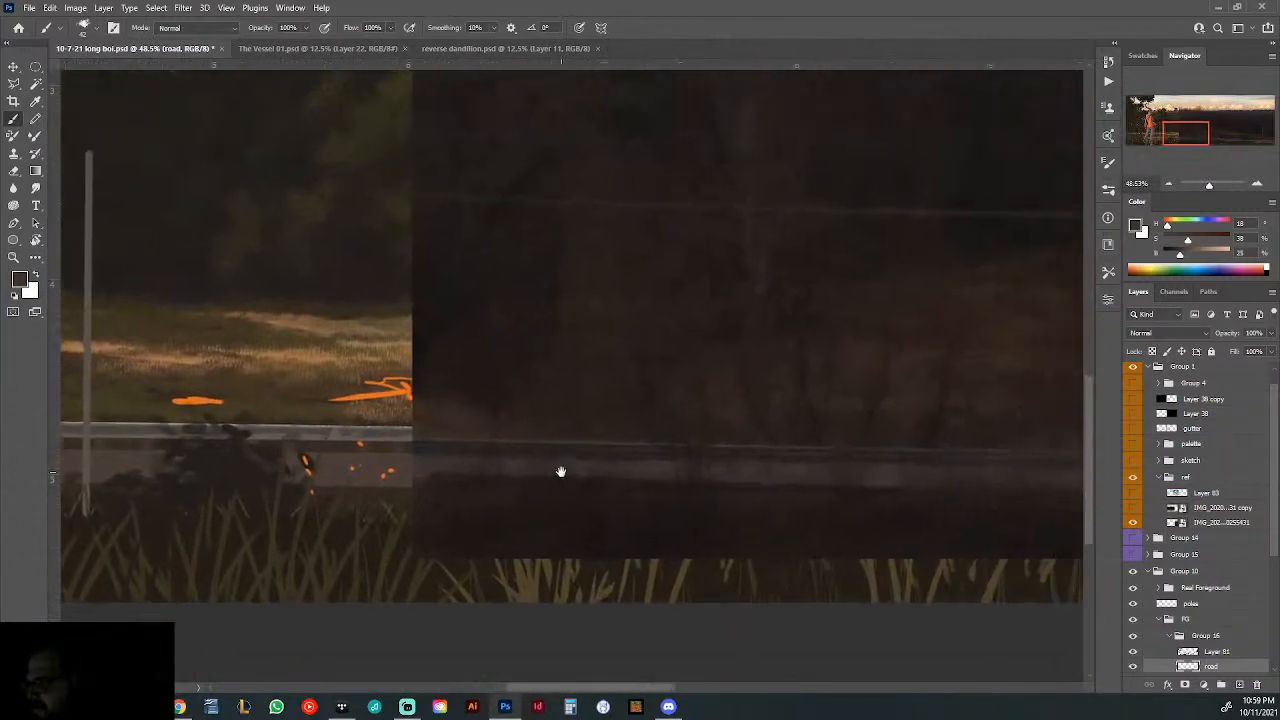
drag(834, 471, 782, 461)
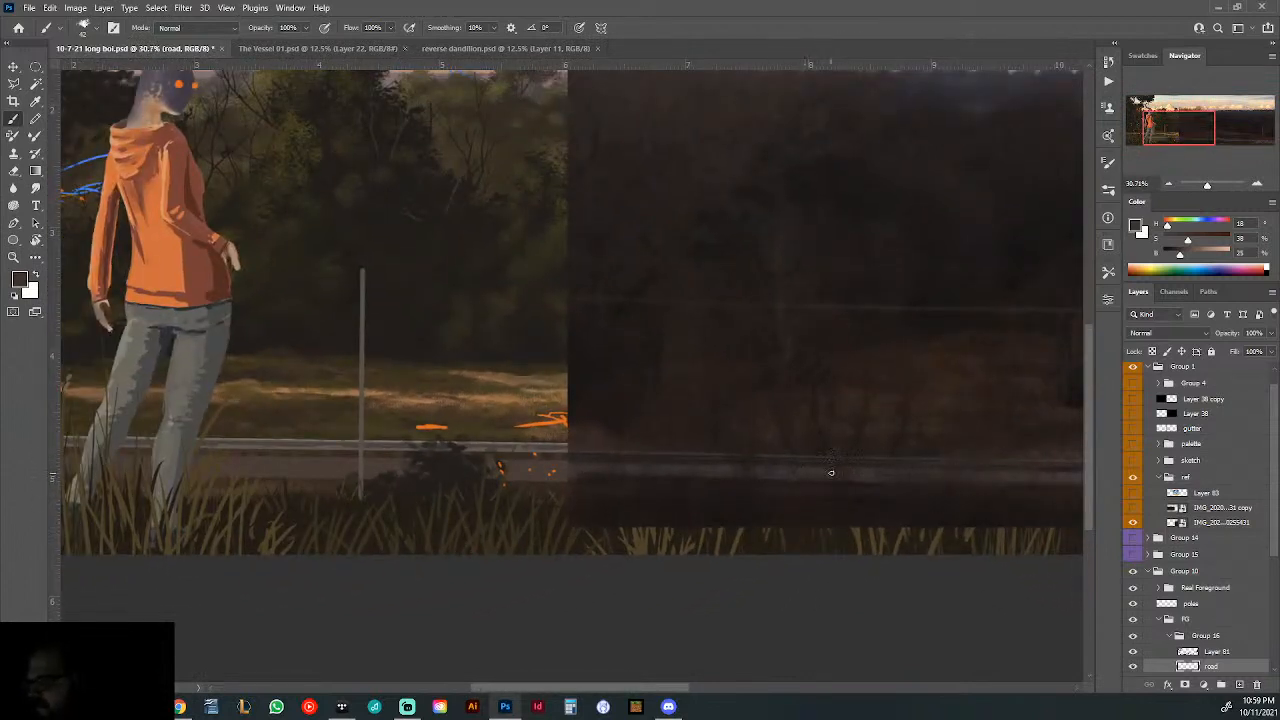
click(1134, 668)
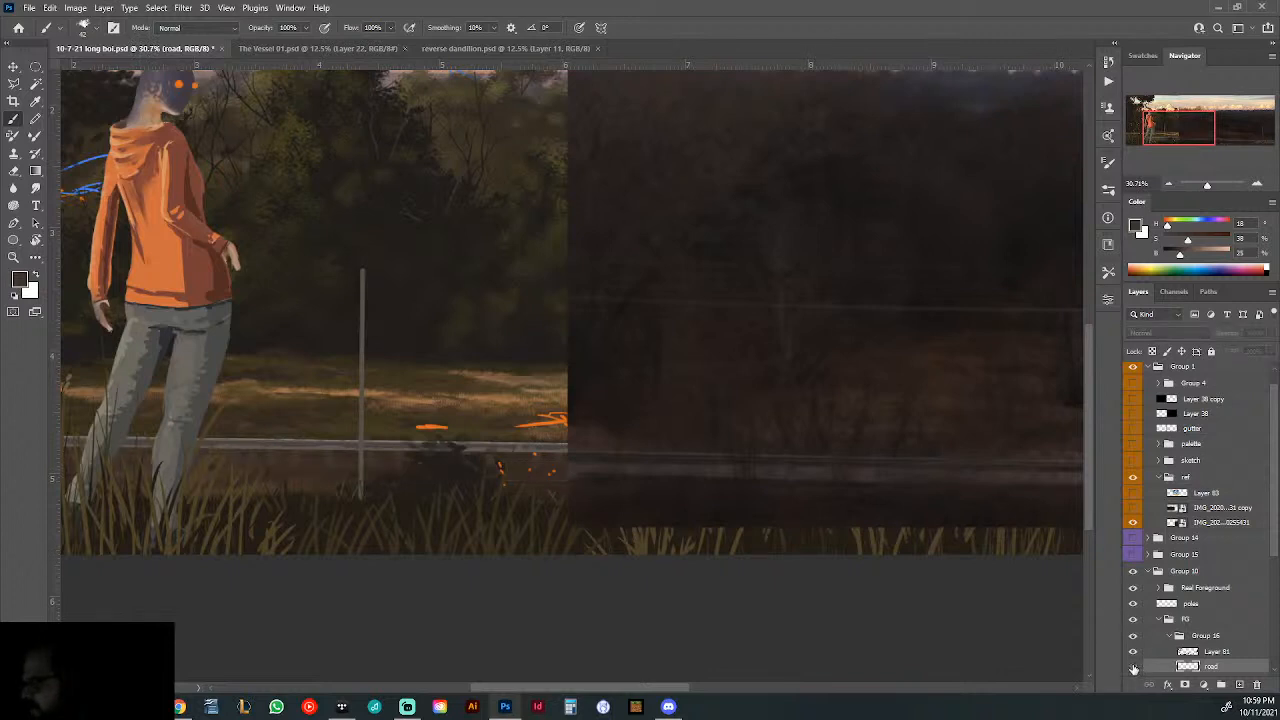
click(1134, 668)
click(1133, 651)
click(1133, 651)
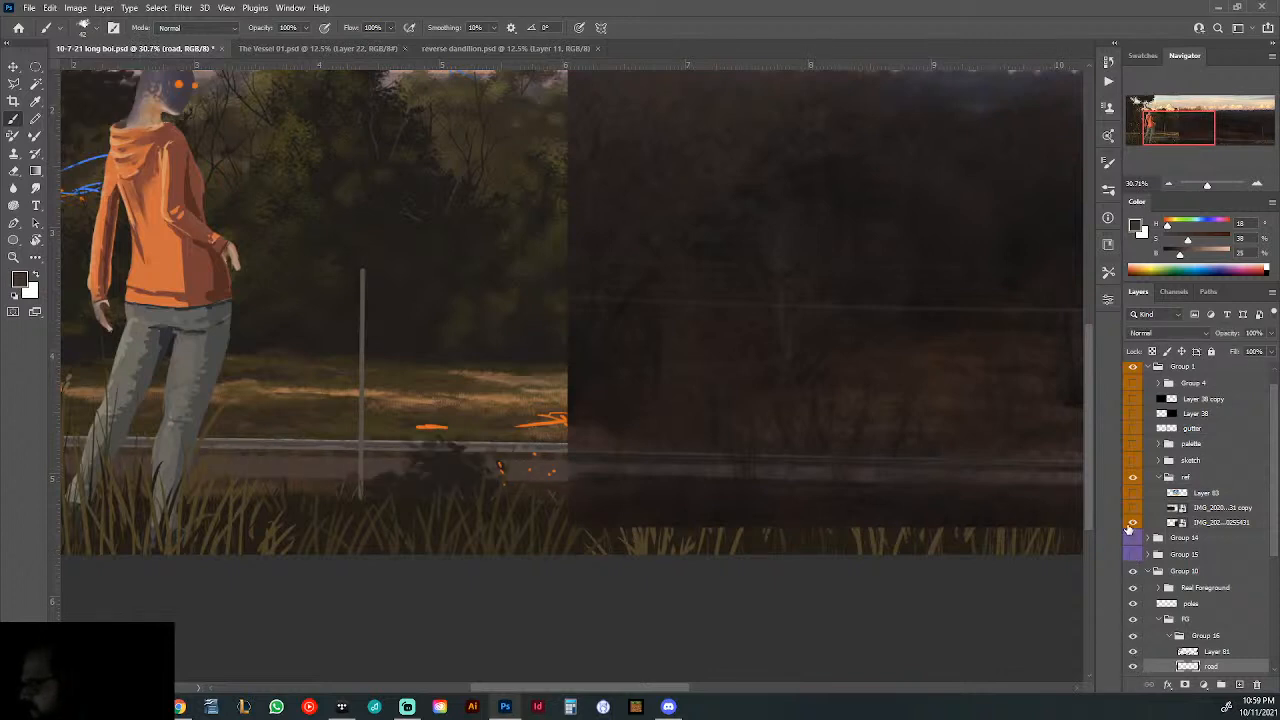
- Hide the reference photo and check the road within the full composition
click(1131, 525)
drag(693, 457, 622, 478)
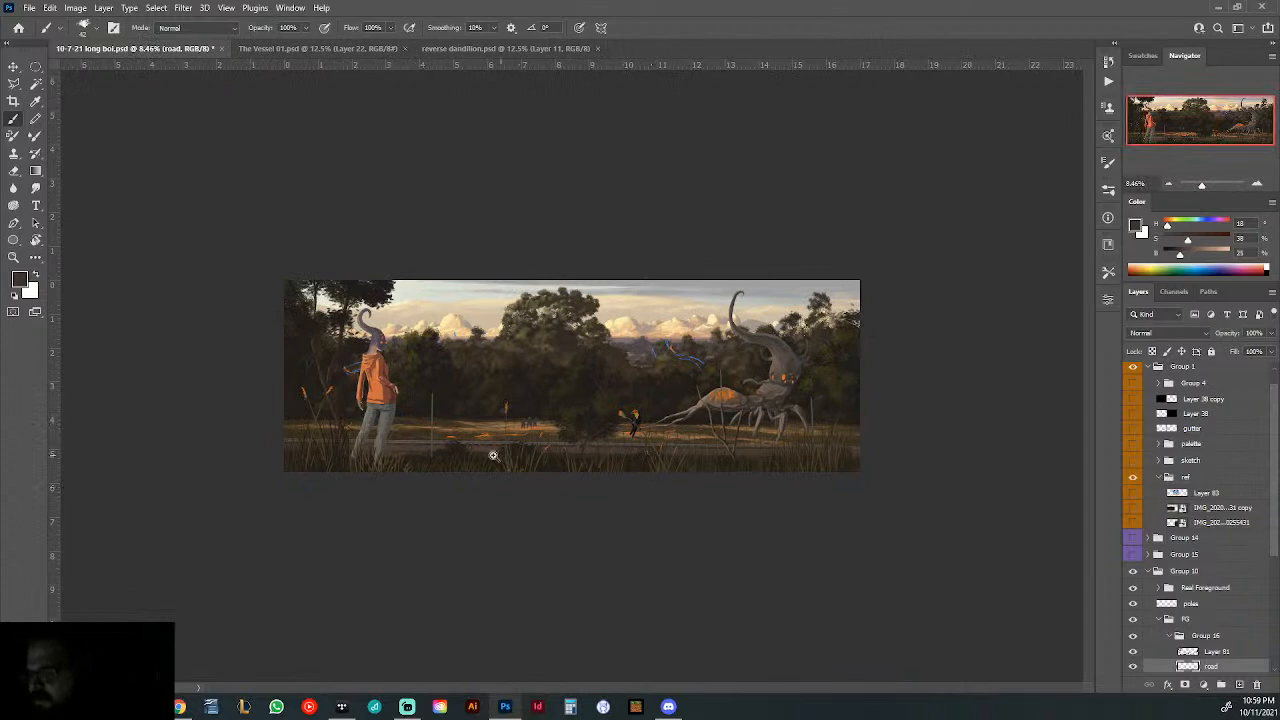
mouse_move(493, 455)
mouse_down()
mouse_move(471, 451)
mouse_move(503, 443)
mouse_up()
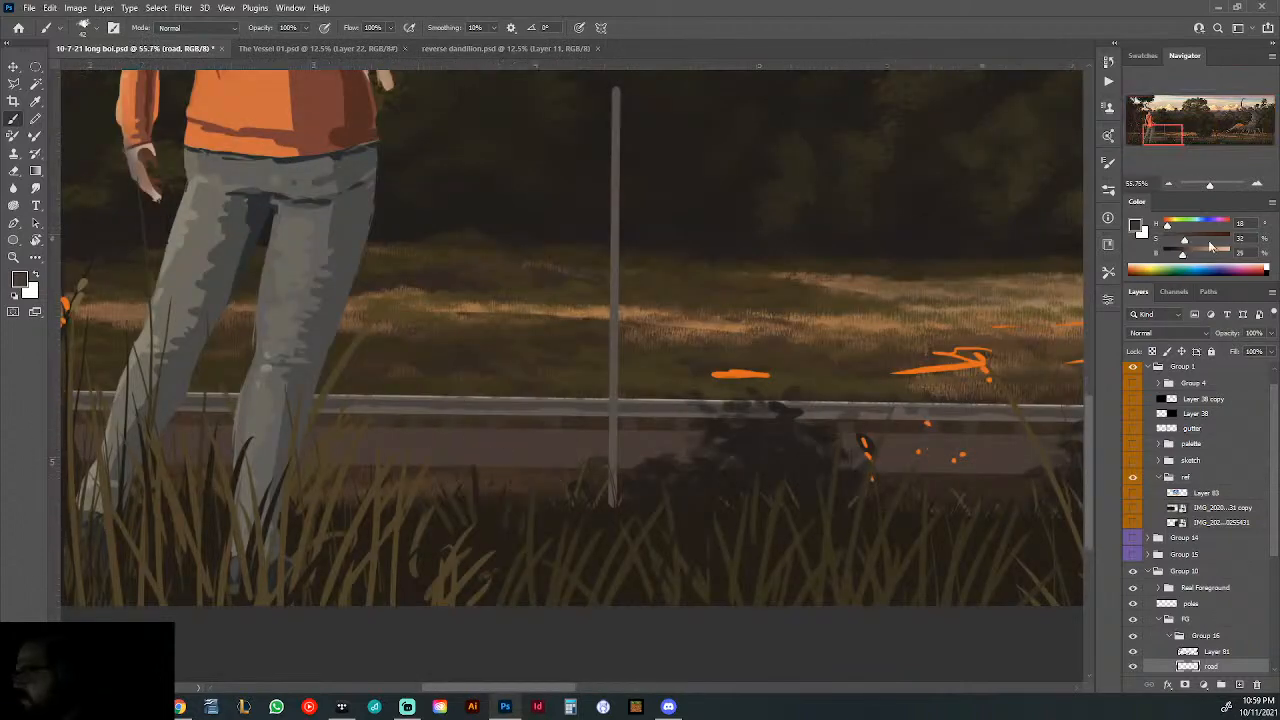
- Paint a lighter brown band along the full road on a new layer clipped to the road layer, with saturation 23% and brightness 34%
click(1187, 256)
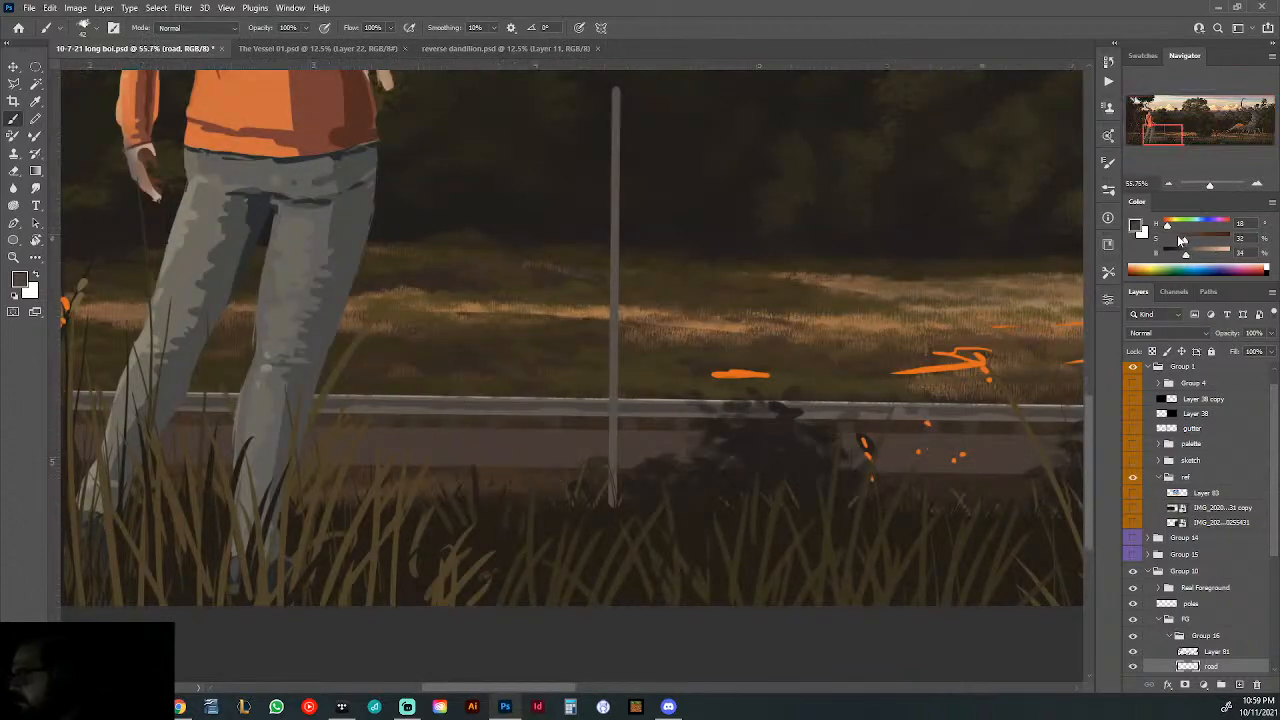
scroll(880, 279, down, 1)
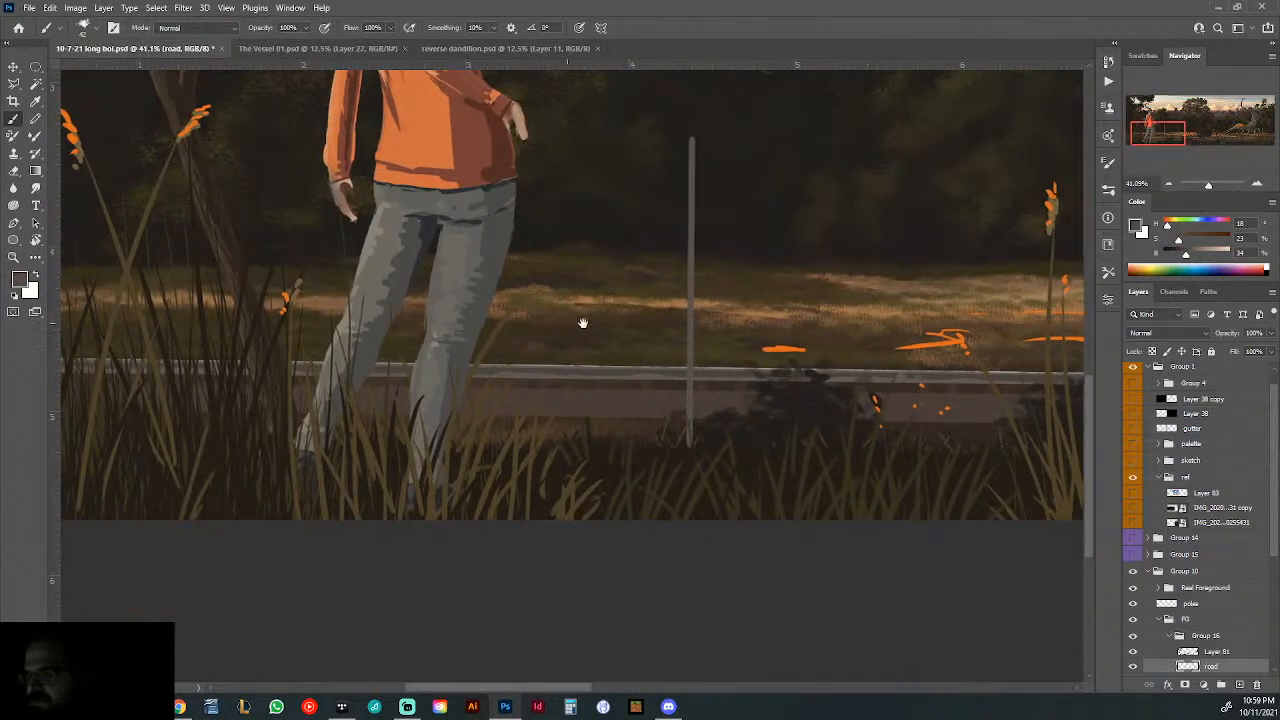
drag(583, 323, 1029, 331)
click(1239, 684)
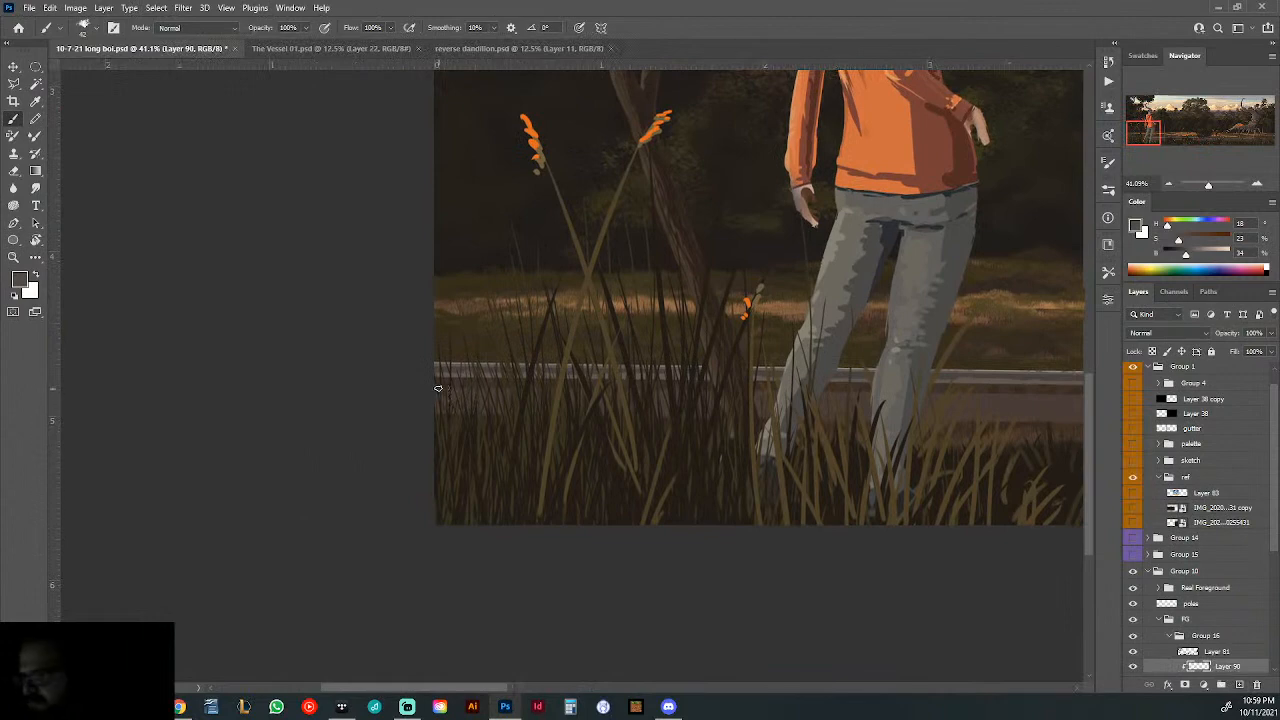
drag(814, 400, 240, 458)
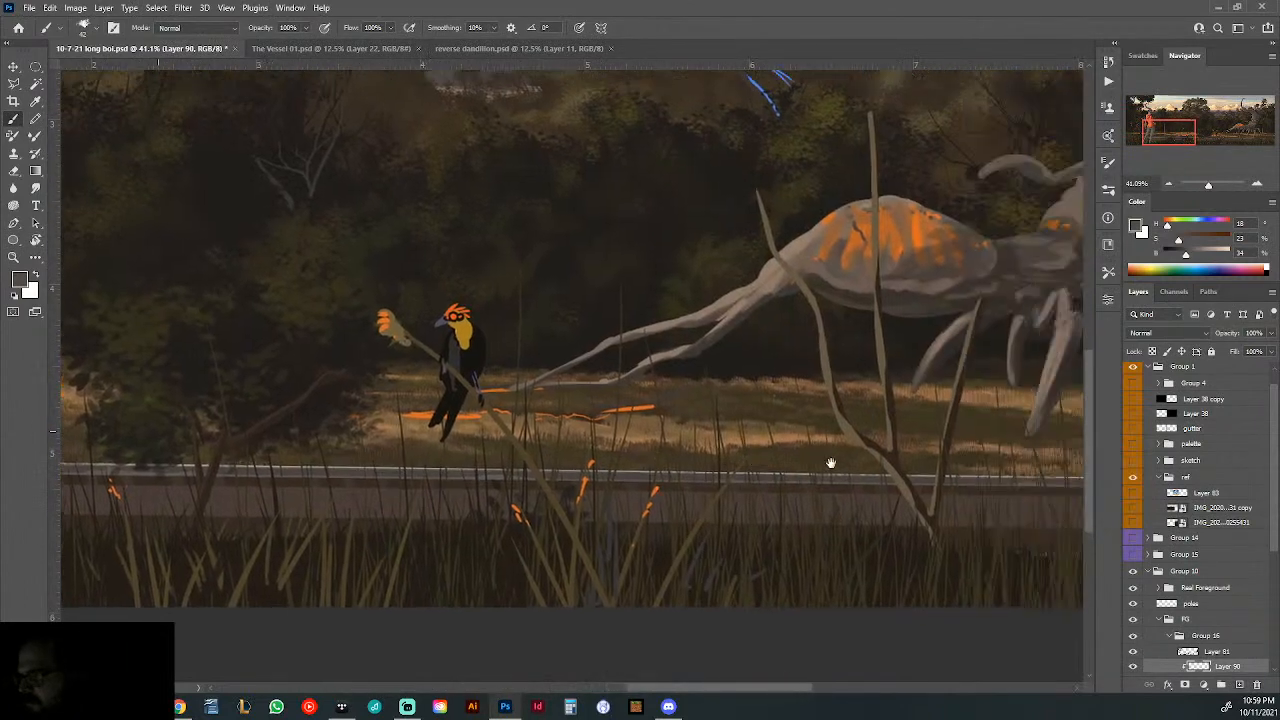
drag(831, 463, 320, 444)
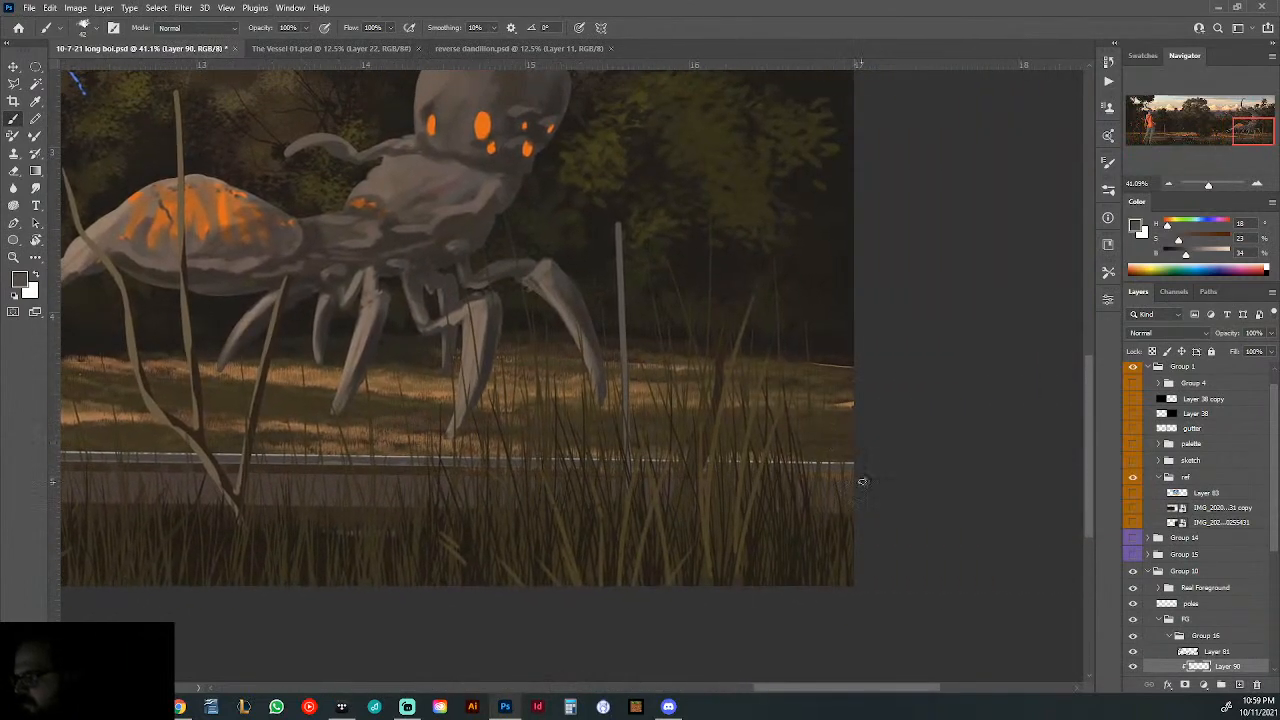
scroll(869, 469, down, 3)
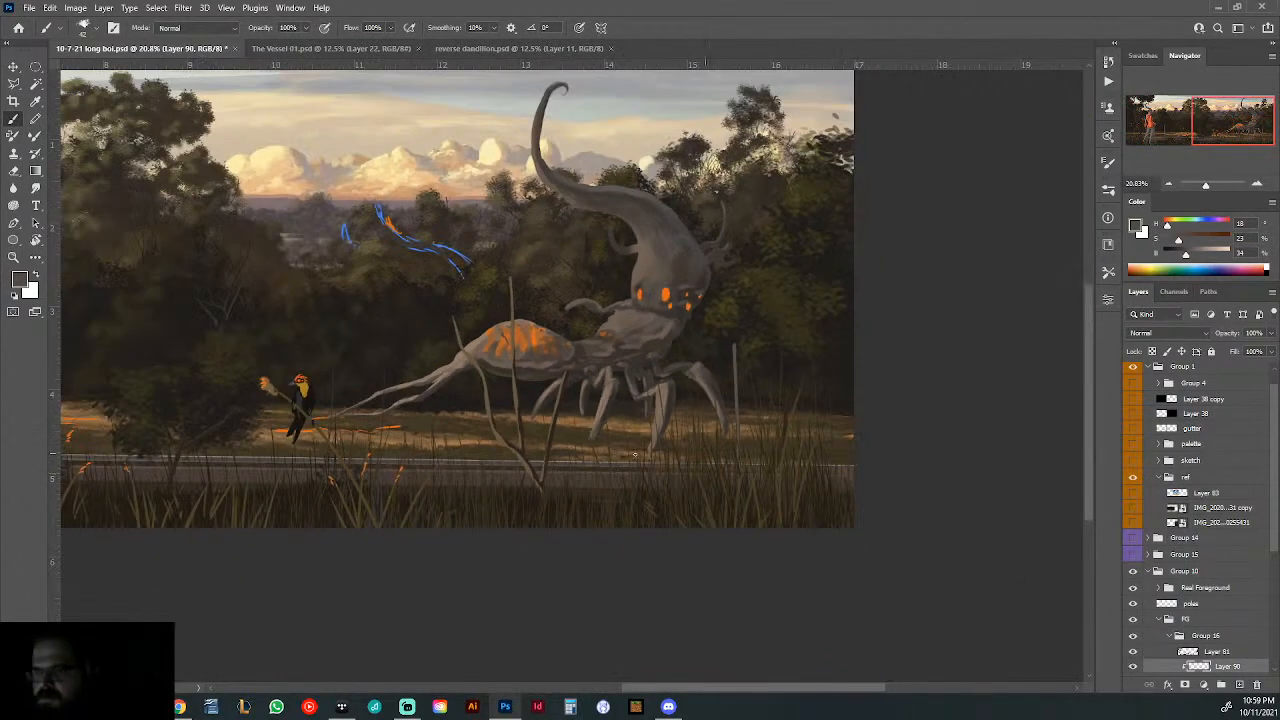
scroll(398, 471, down, 3)
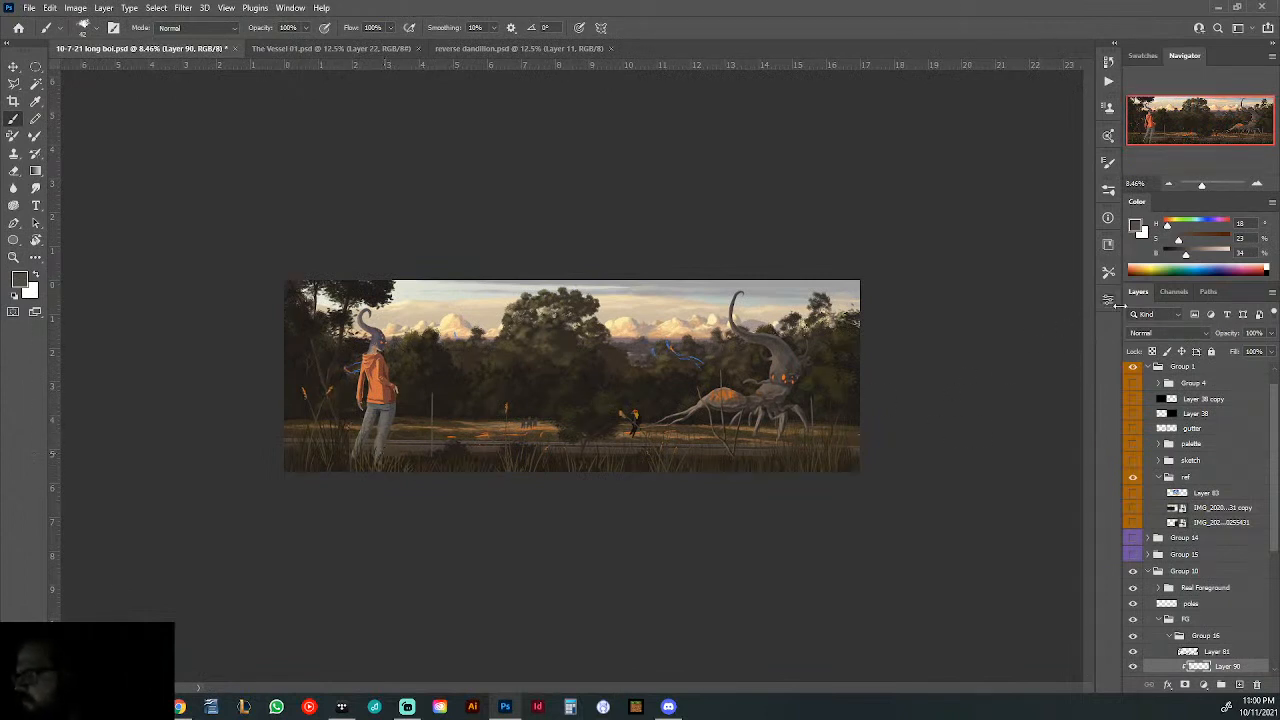
- Set the brush colour to 18% saturation and 40% brightness, and add another layer clipped to the road above Layer 90
drag(1188, 256, 1185, 252)
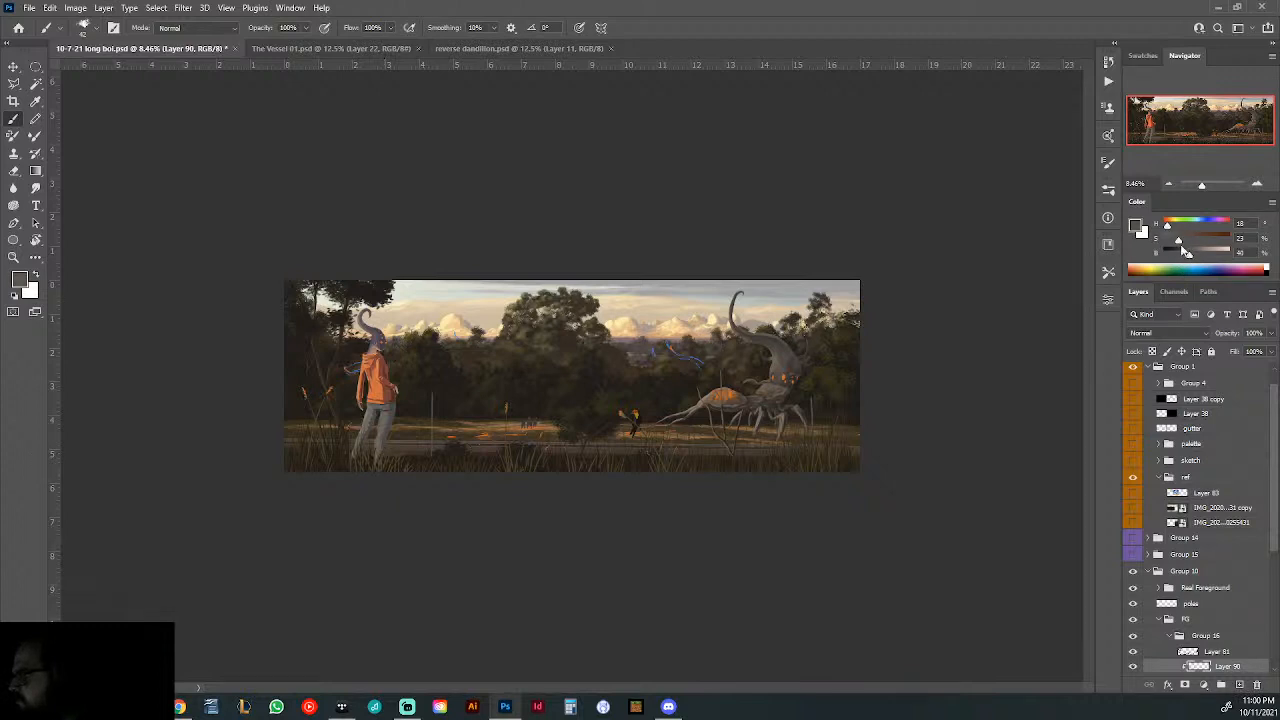
click(1239, 685)
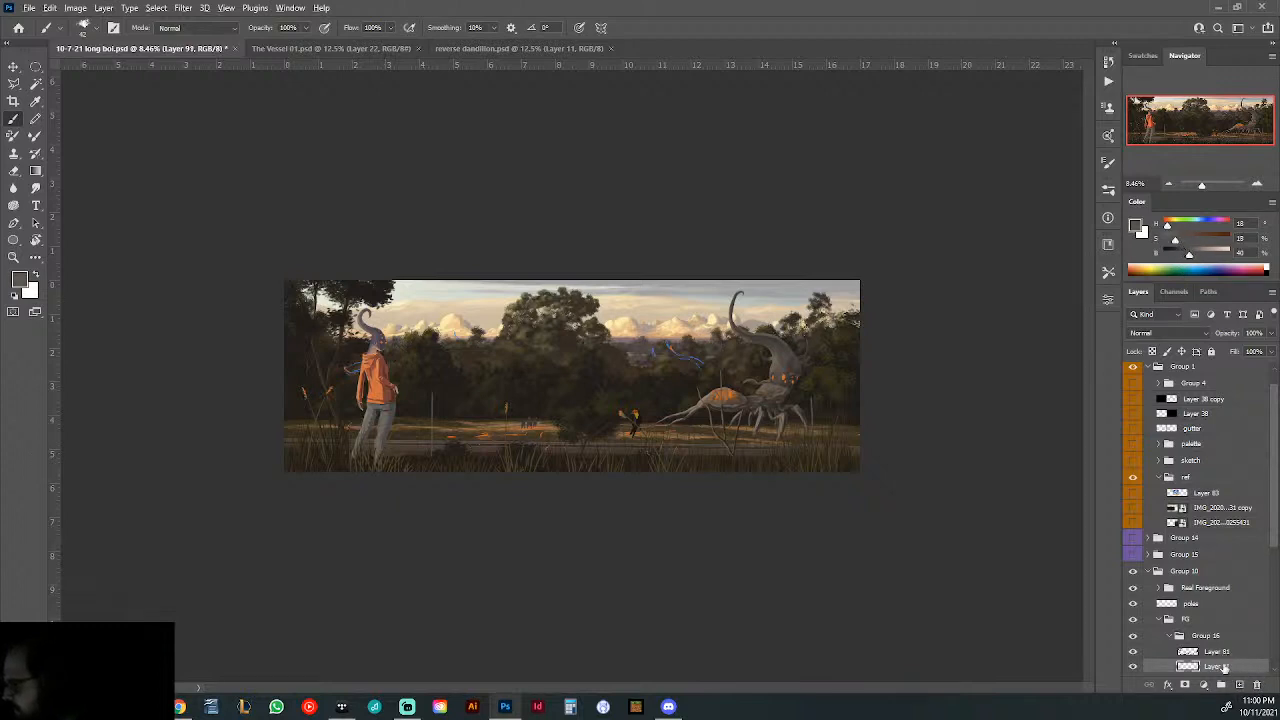
scroll(1227, 667, down, 1)
alt+click(1226, 641)
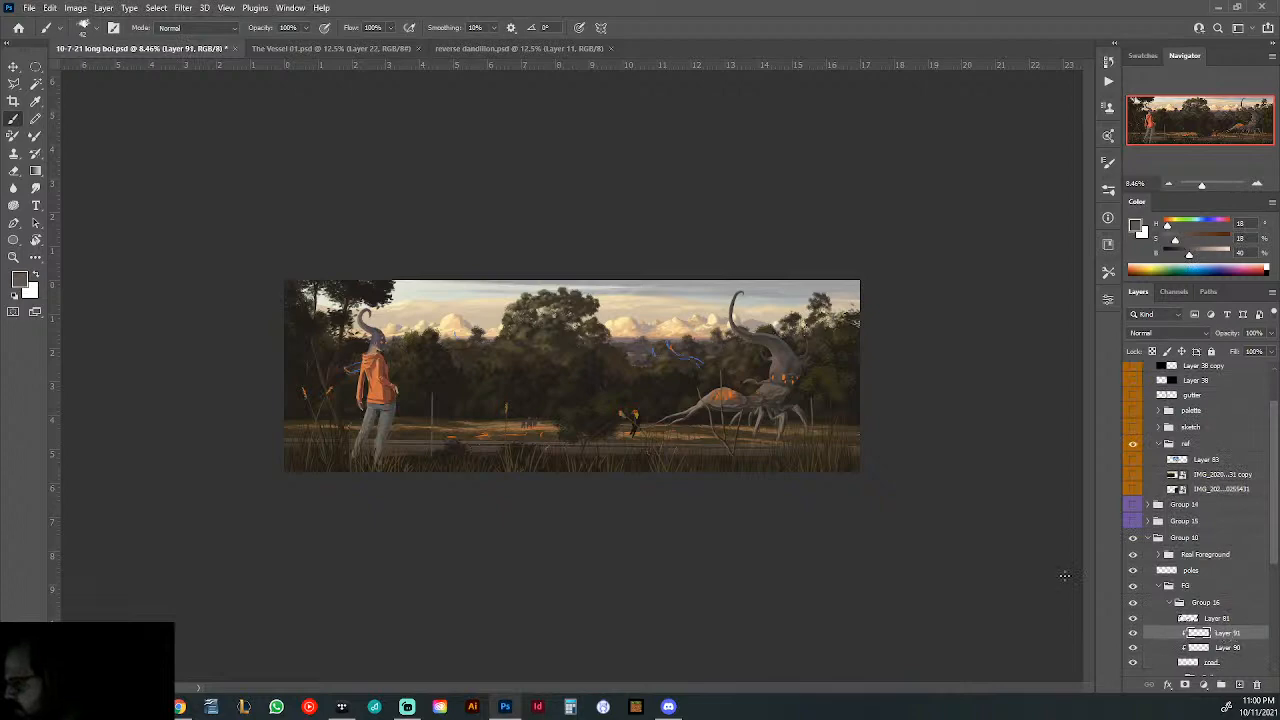
- Reduce the brush size and paint a thin lighter line along the road from the illustration's left edge to its right edge
drag(769, 464, 856, 487)
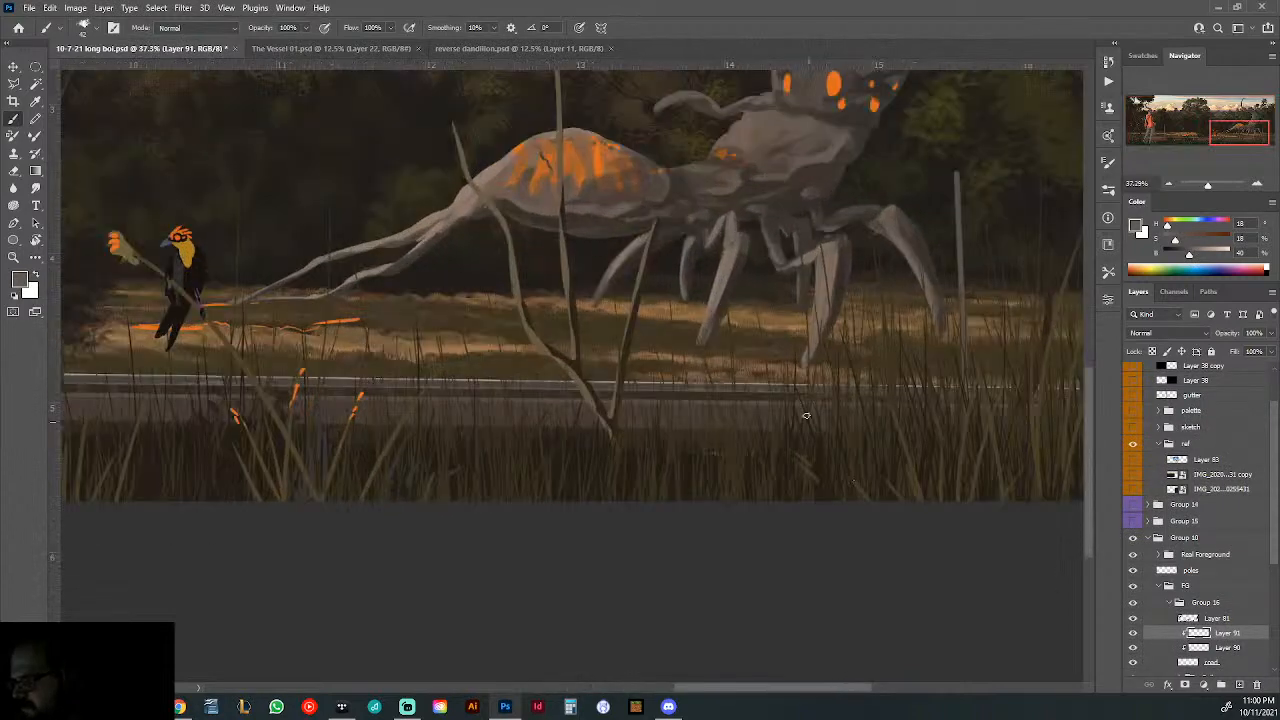
right_click(802, 404)
click(878, 439)
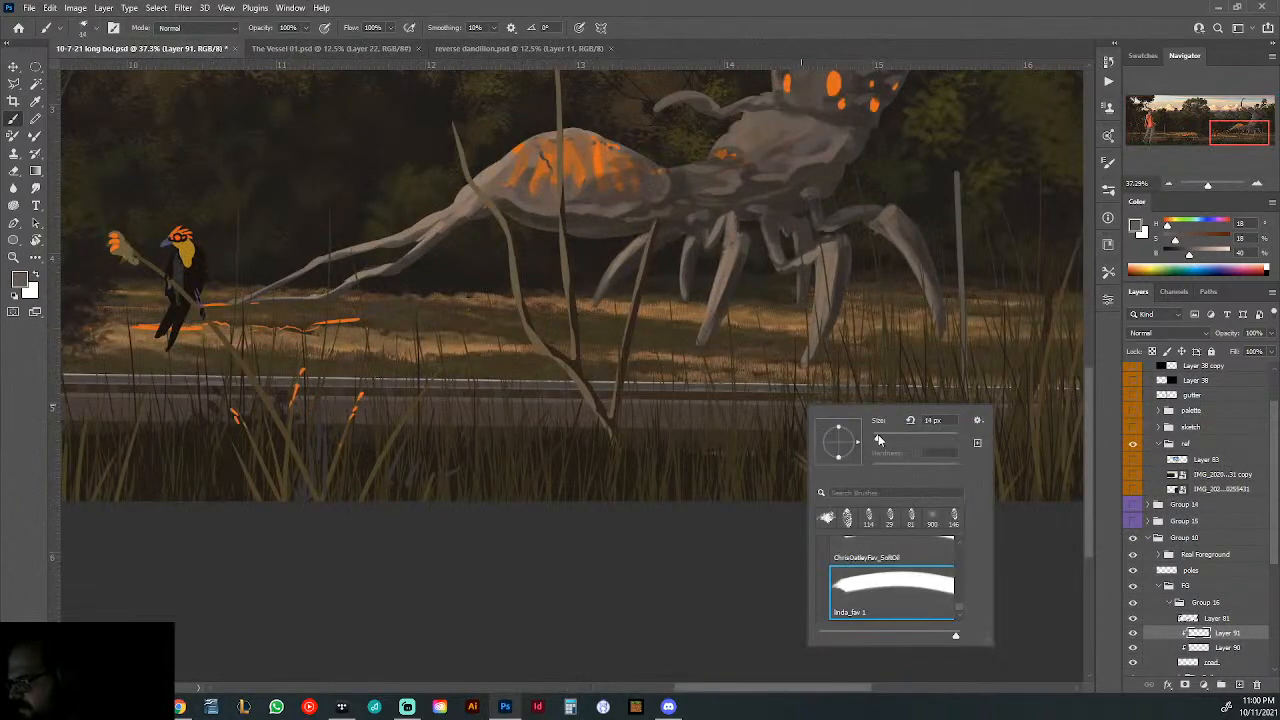
click(168, 383)
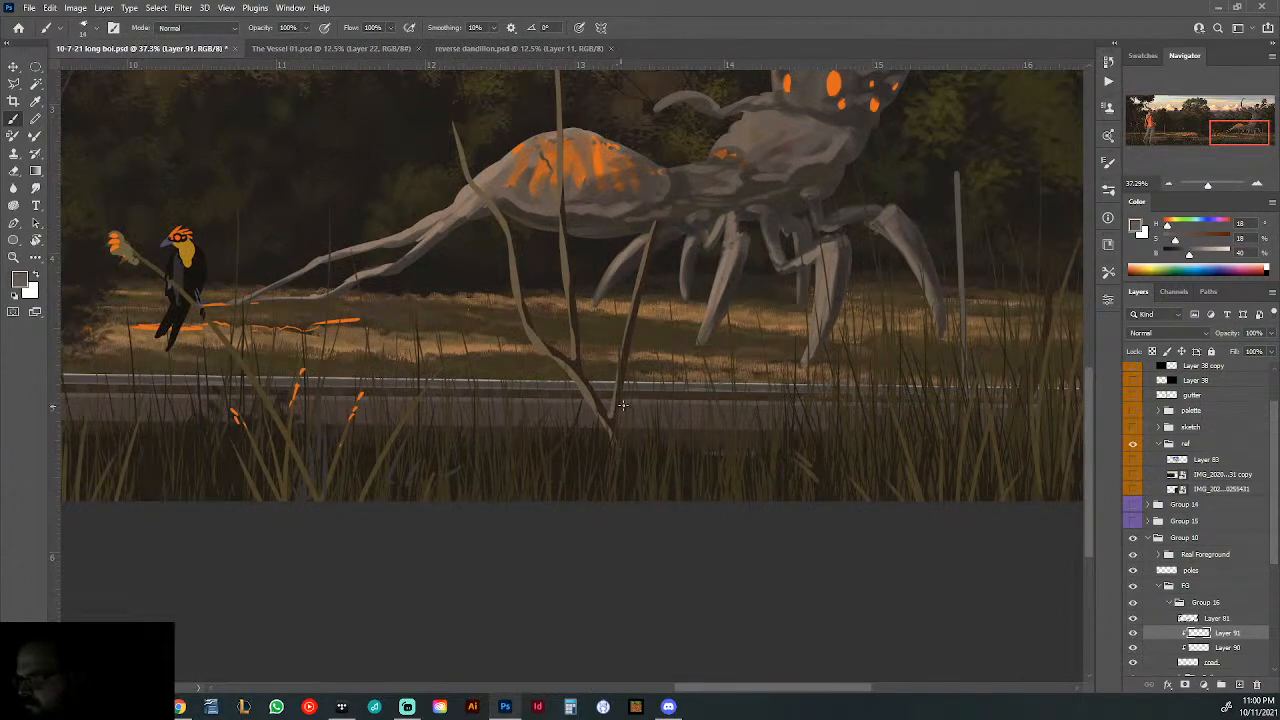
drag(812, 417, 667, 428)
drag(243, 451, 329, 466)
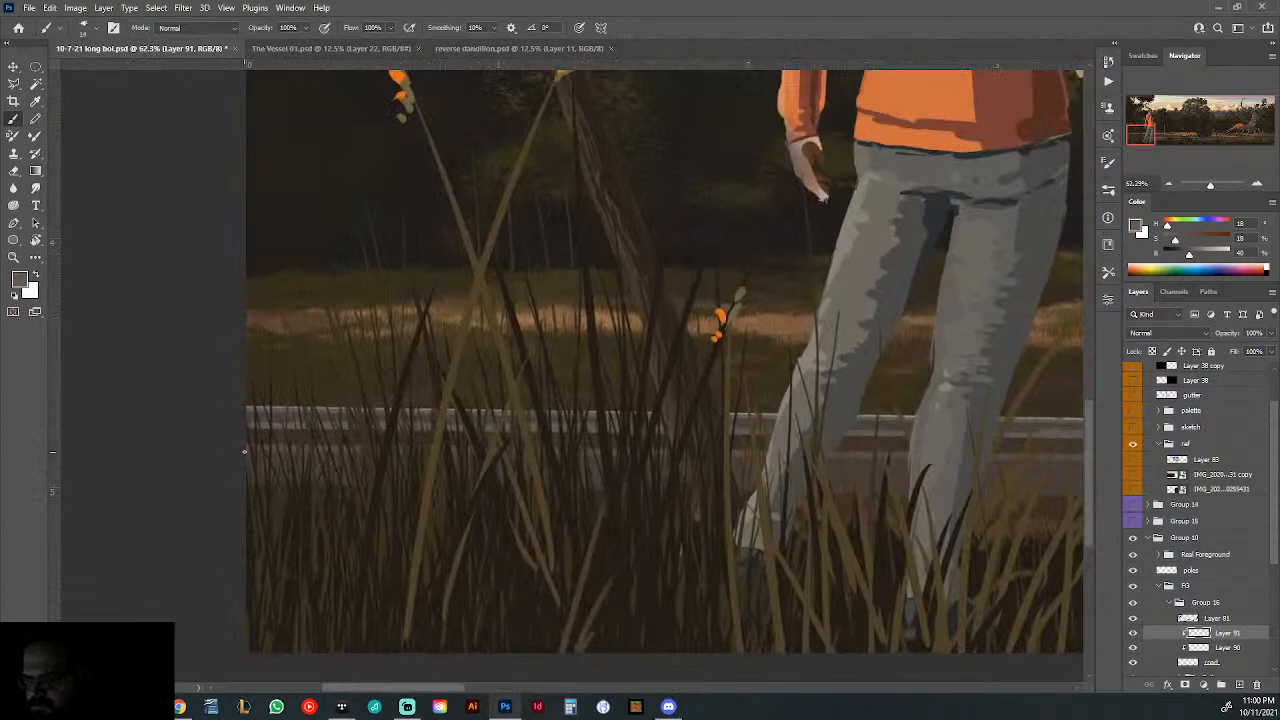
drag(720, 471, 257, 457)
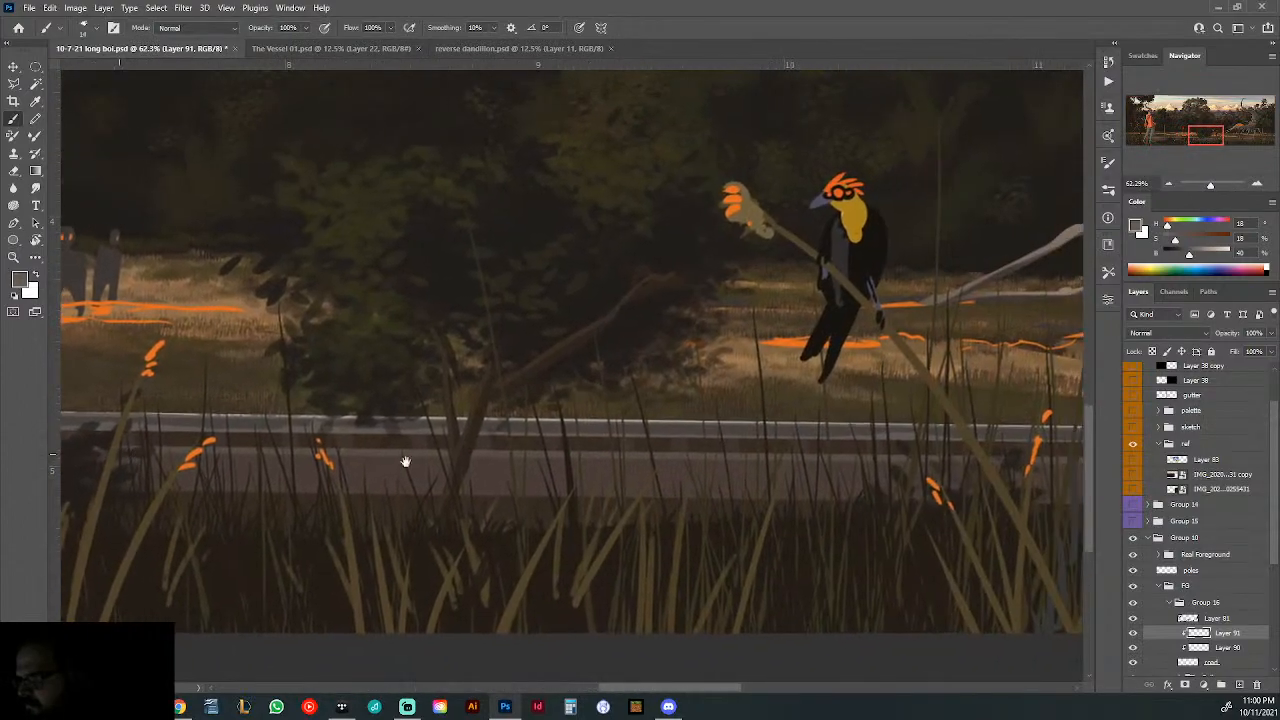
drag(405, 462, 230, 462)
drag(940, 463, 240, 460)
drag(690, 462, 257, 457)
drag(860, 460, 205, 450)
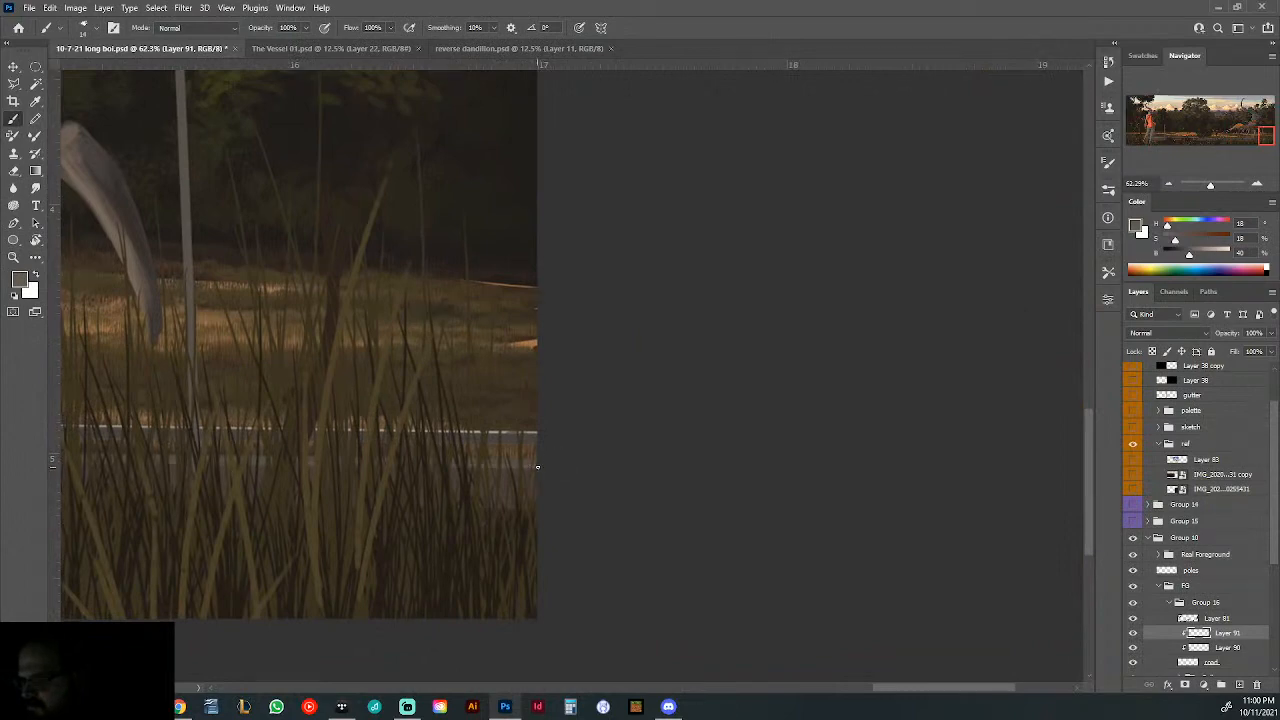
key(ctrl+0)
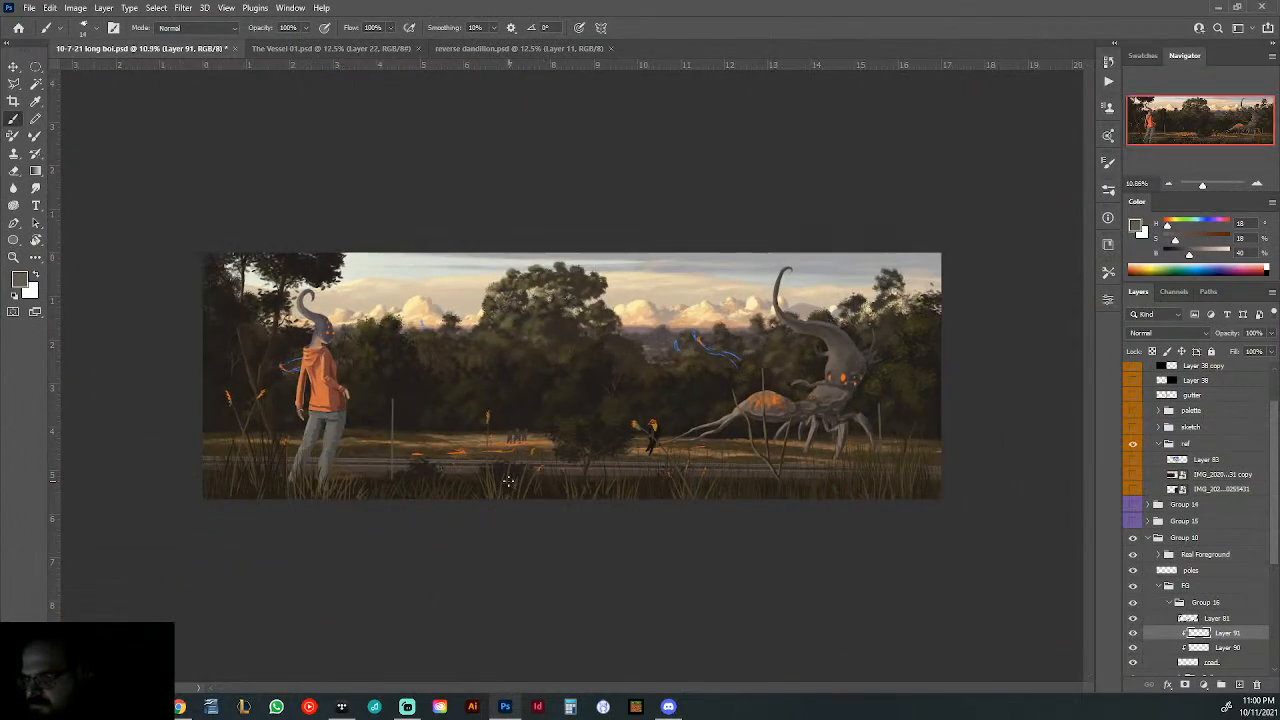
- Sample the light grey of the guardrail's upper edge and paint a thin bright line along the full length of the road
drag(306, 480, 383, 486)
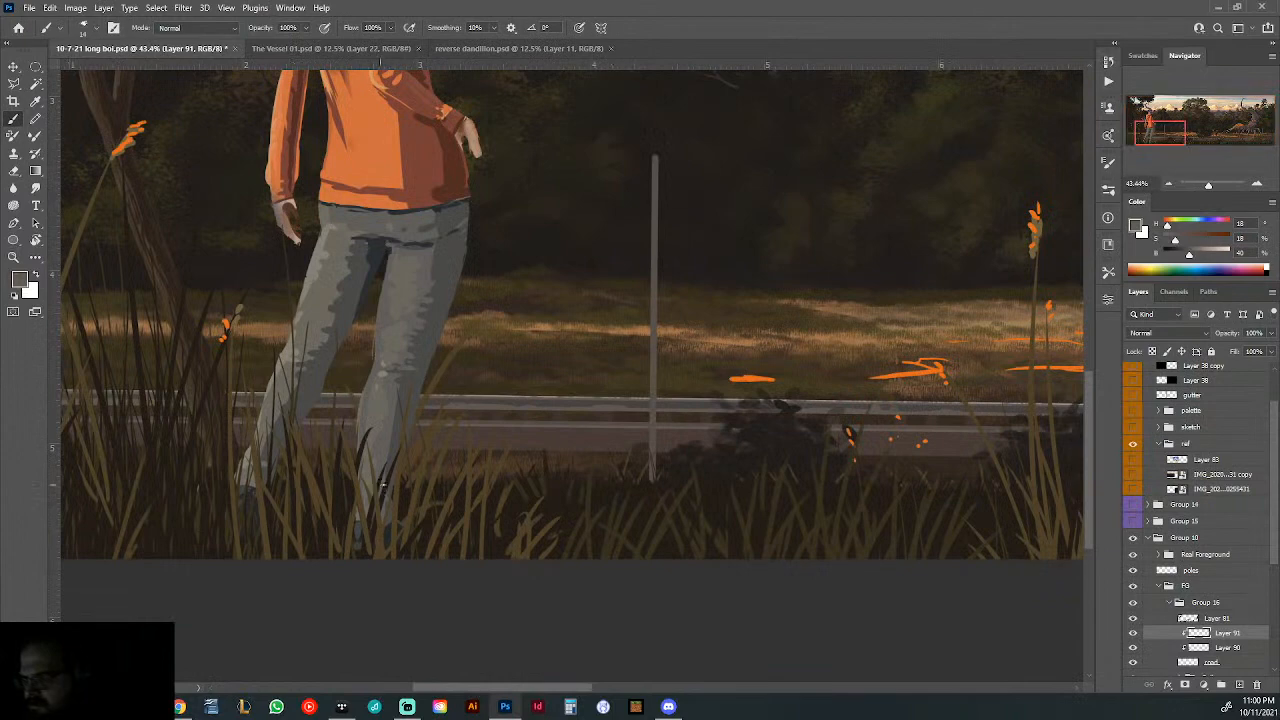
alt+click(512, 390)
drag(640, 407, 706, 420)
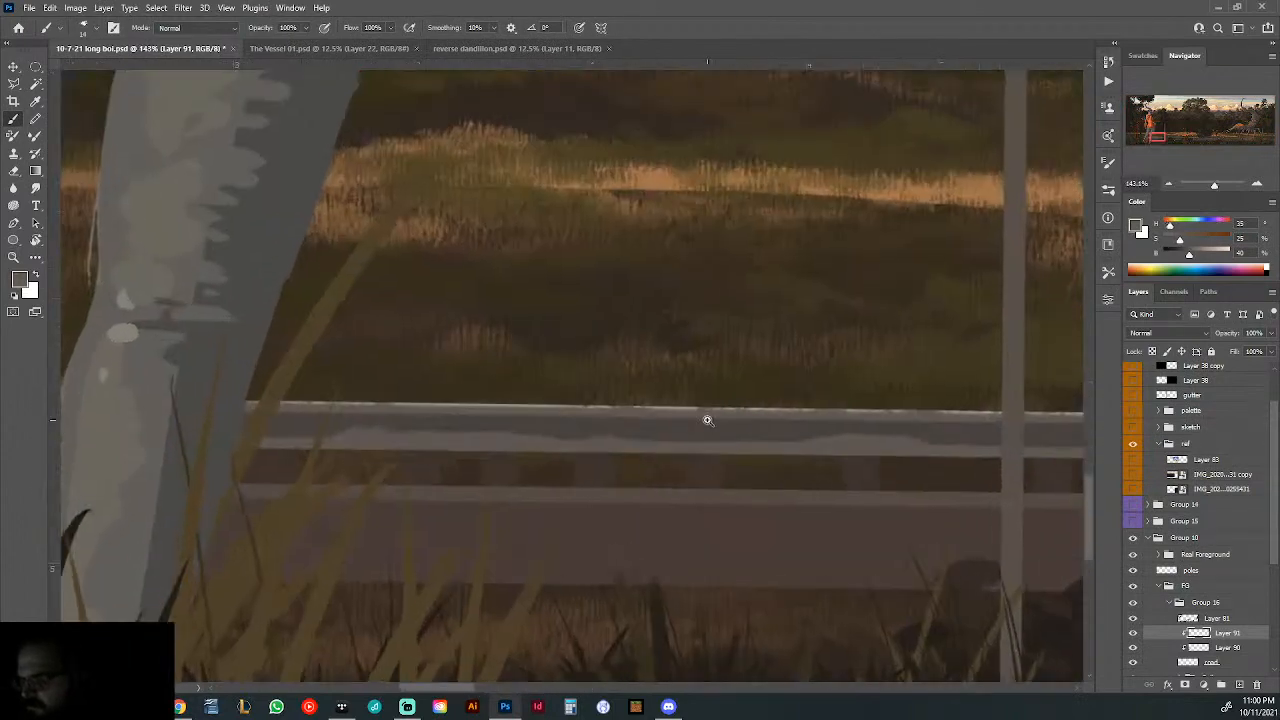
alt+click(538, 400)
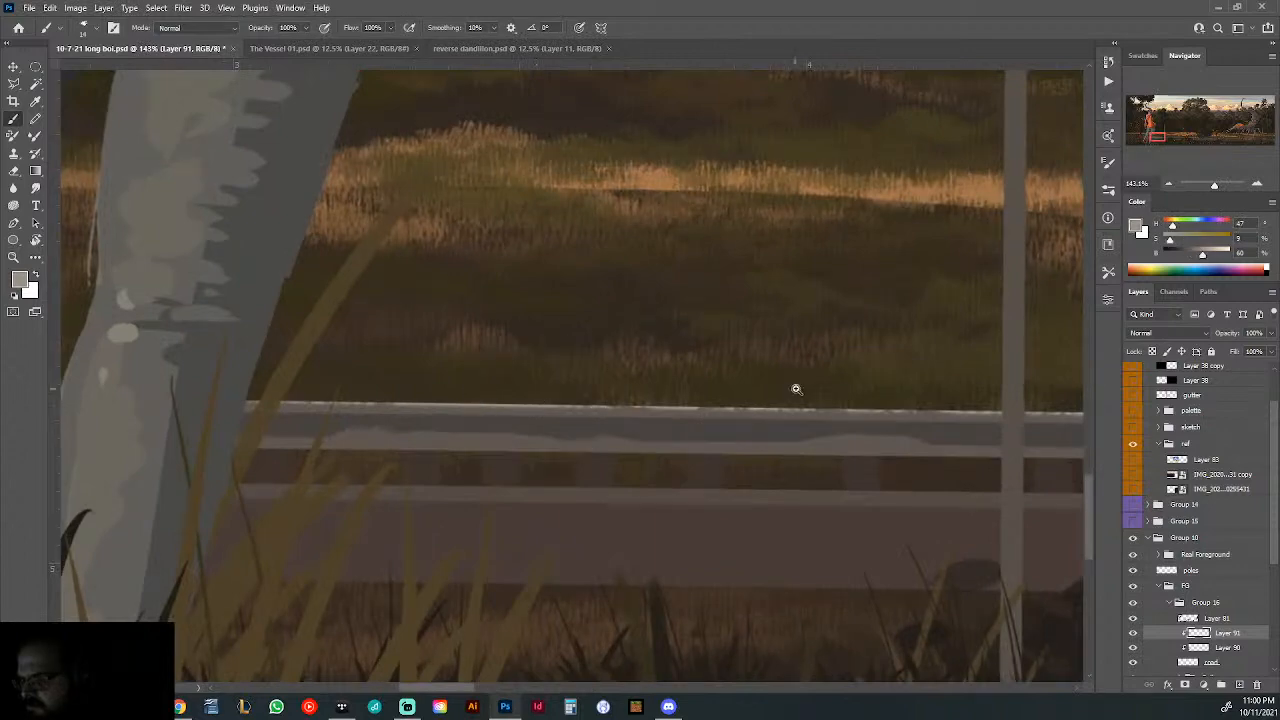
drag(794, 389, 456, 440)
mouse_move(294, 448)
mouse_down()
mouse_move(357, 449)
mouse_move(297, 432)
mouse_up()
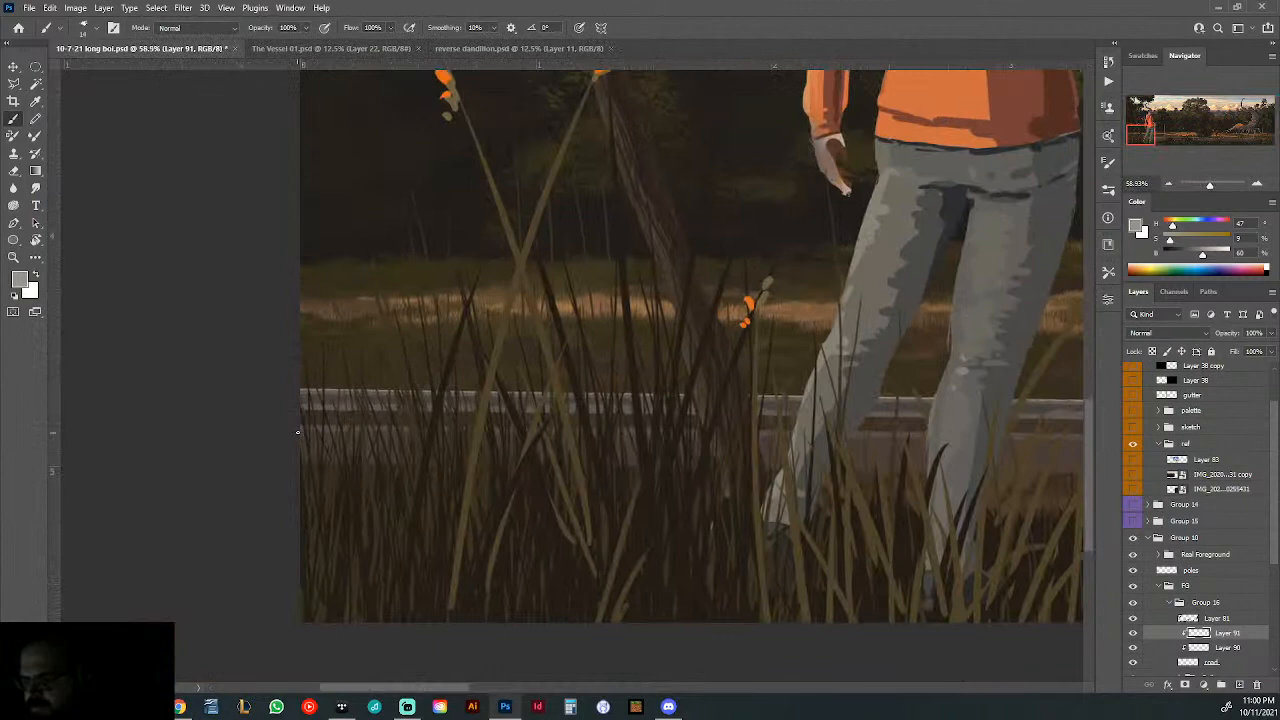
drag(686, 431, 150, 434)
drag(900, 436, 190, 442)
drag(726, 446, 248, 450)
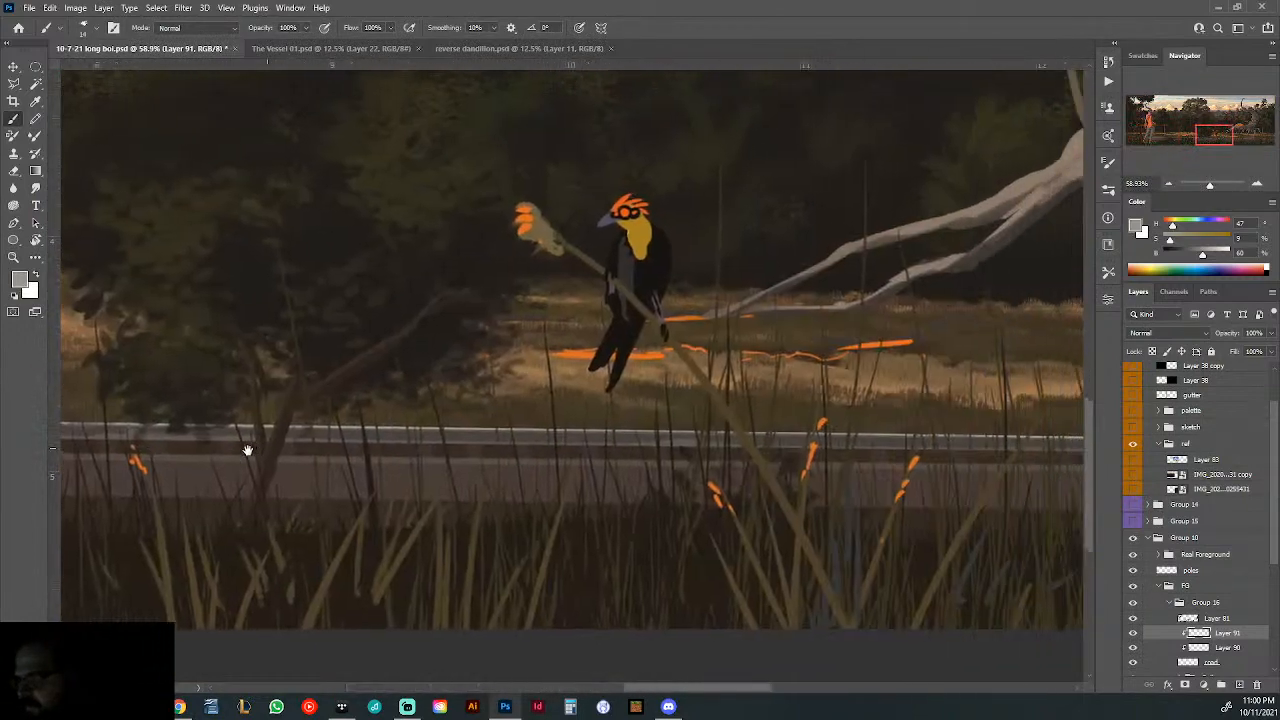
drag(1075, 448, 114, 449)
drag(750, 455, 492, 462)
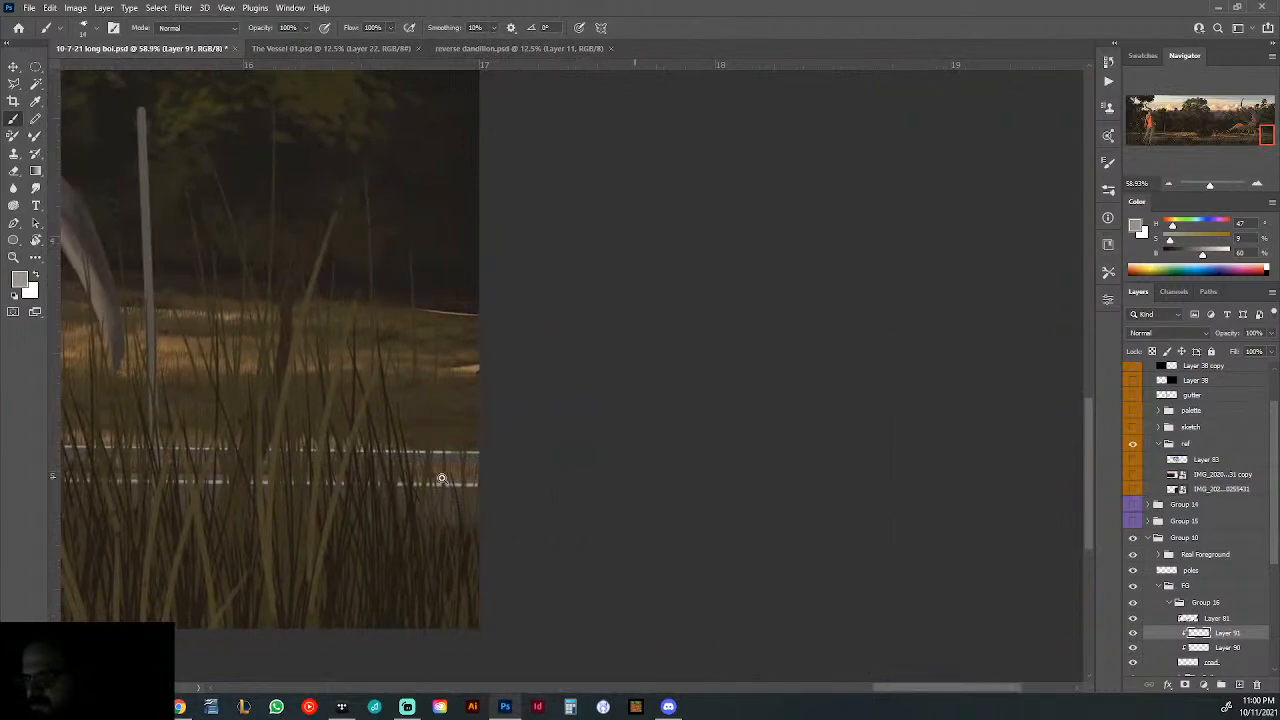
key(ctrl+0)
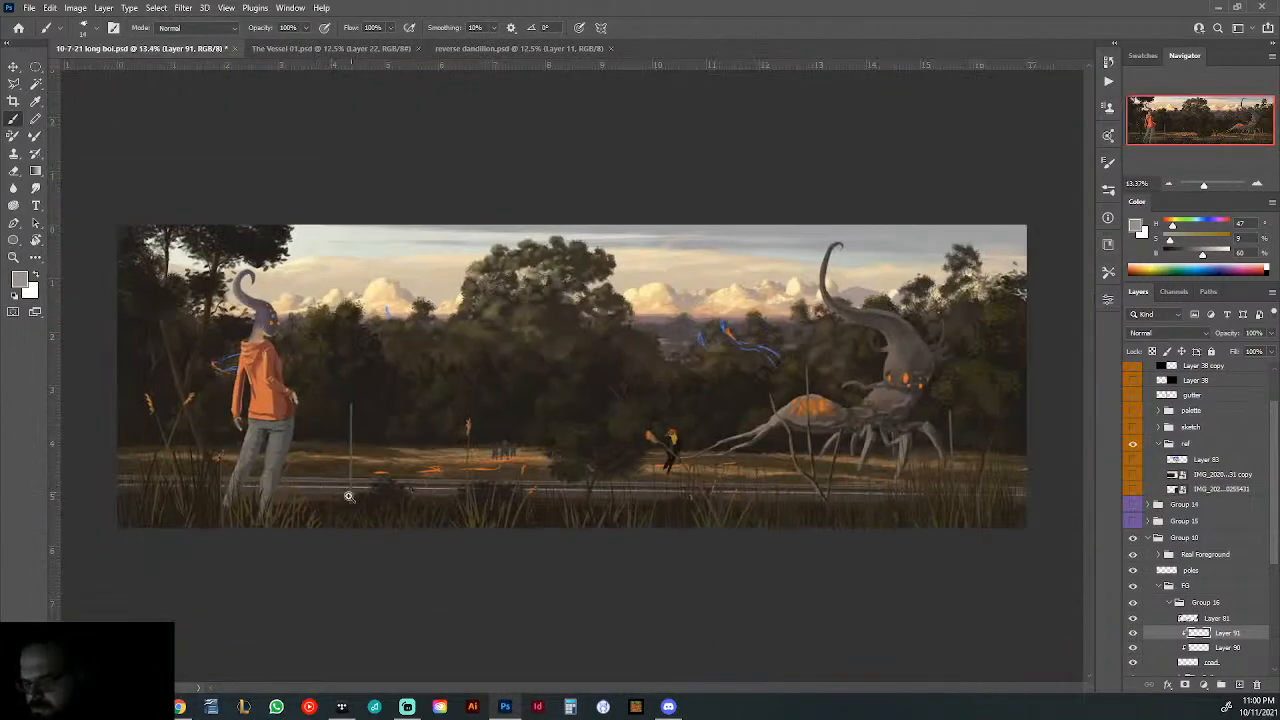
- Break up the bright line along the full length of the road with a textured eraser brush
drag(349, 496, 366, 500)
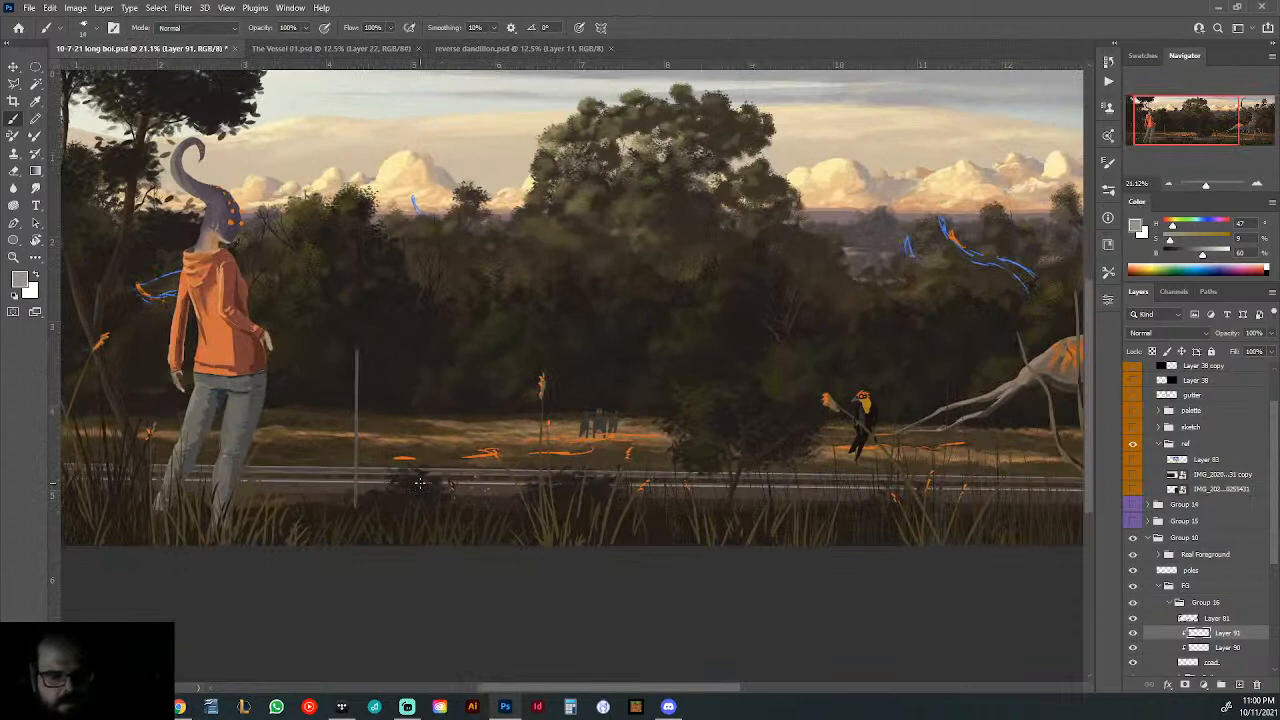
key(e)
right_click(700, 505)
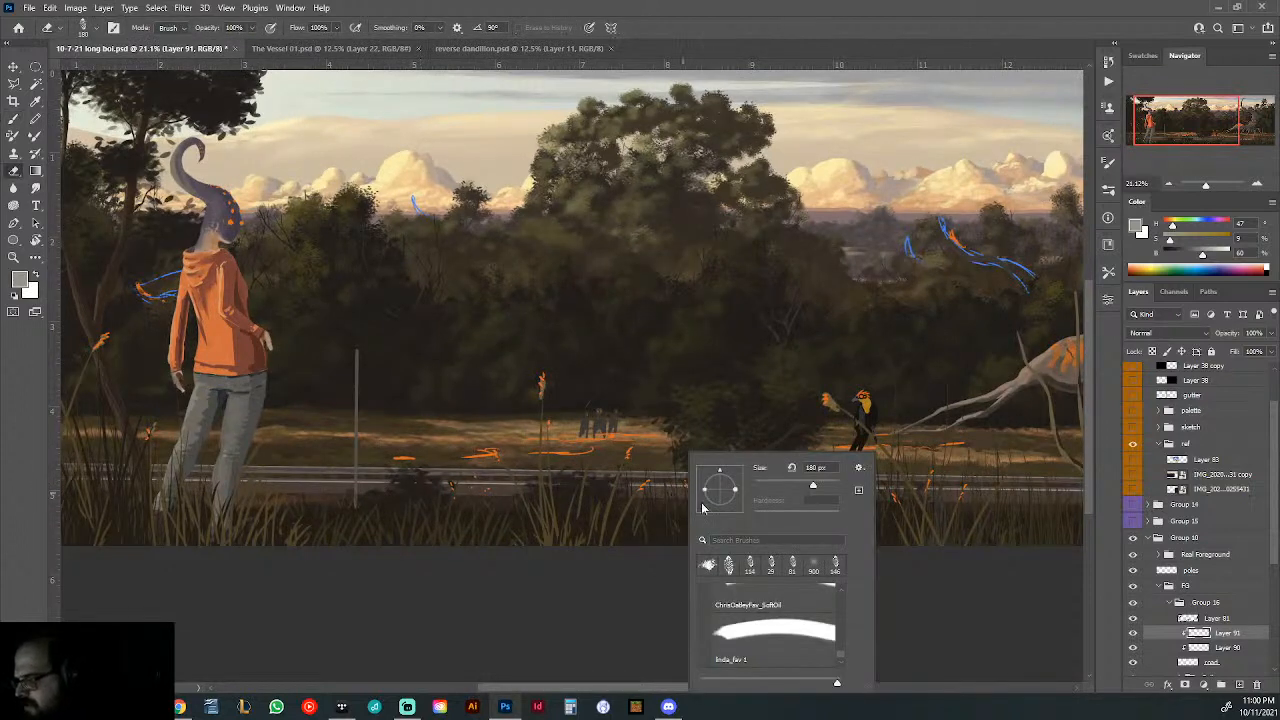
click(88, 480)
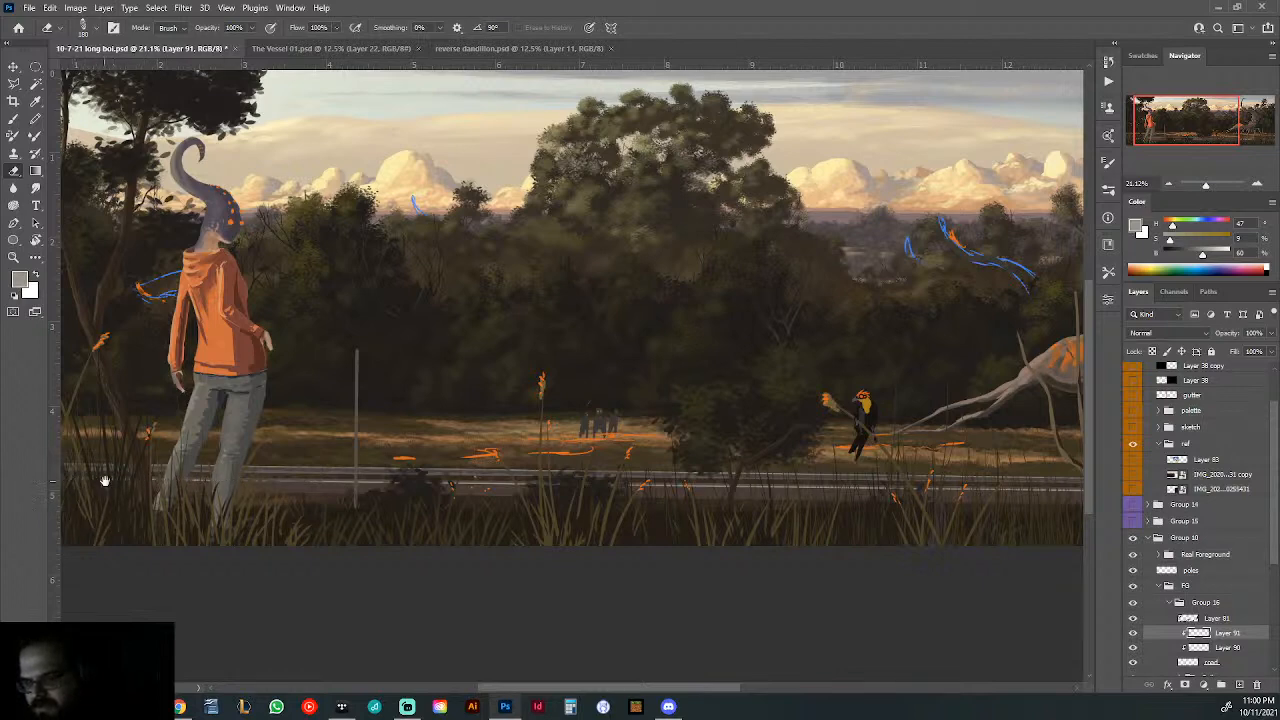
drag(104, 481, 495, 490)
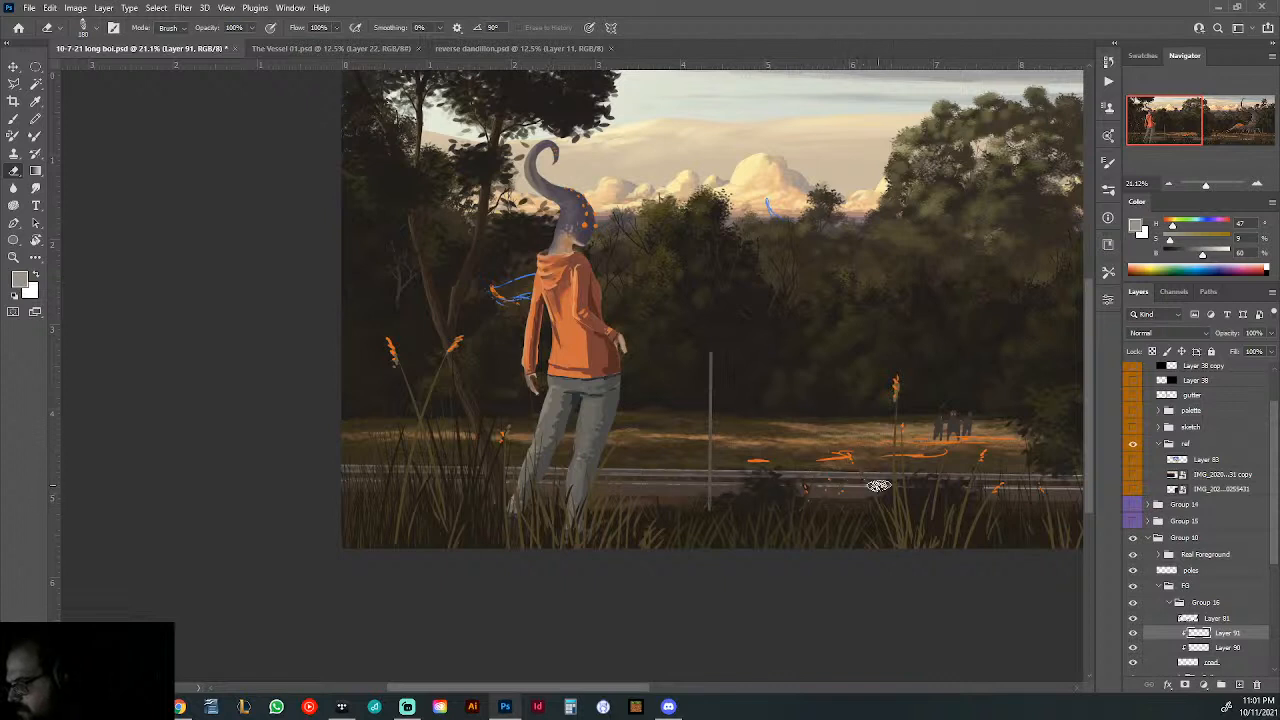
mouse_move(948, 493)
mouse_down()
mouse_move(549, 491)
mouse_move(575, 502)
mouse_up()
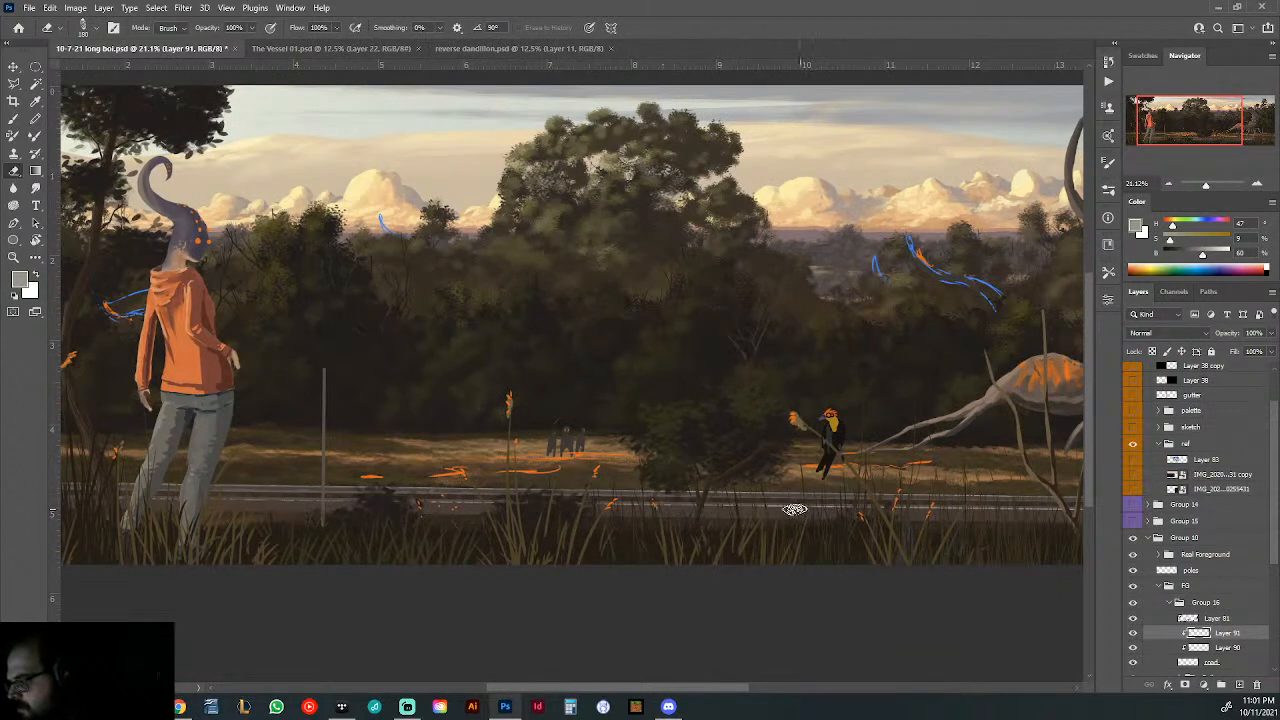
drag(908, 503, 689, 517)
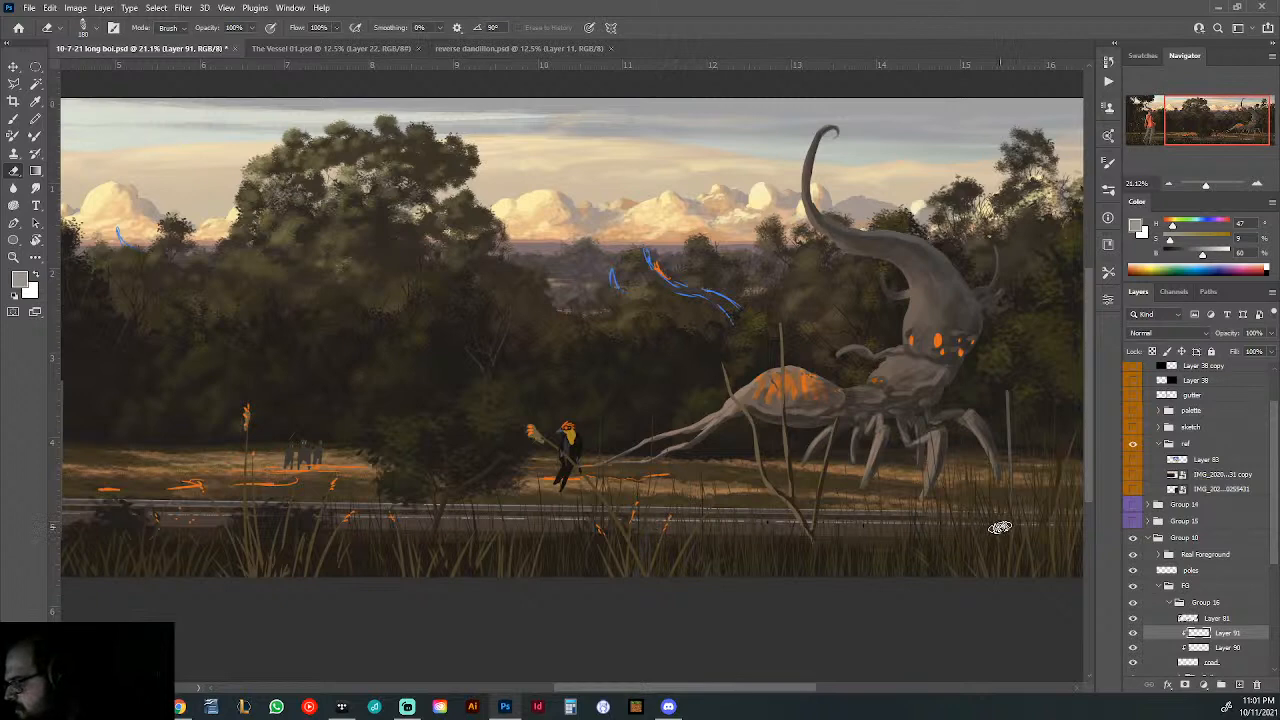
drag(884, 512, 836, 520)
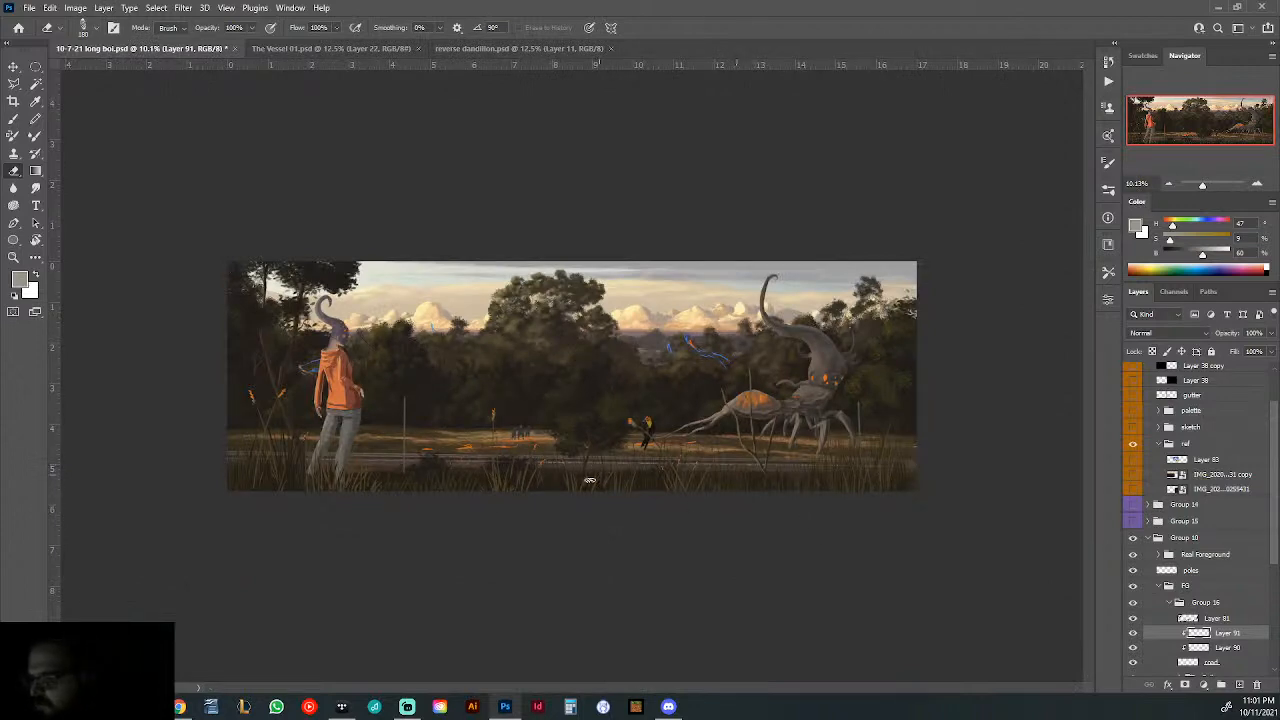
drag(437, 480, 480, 491)
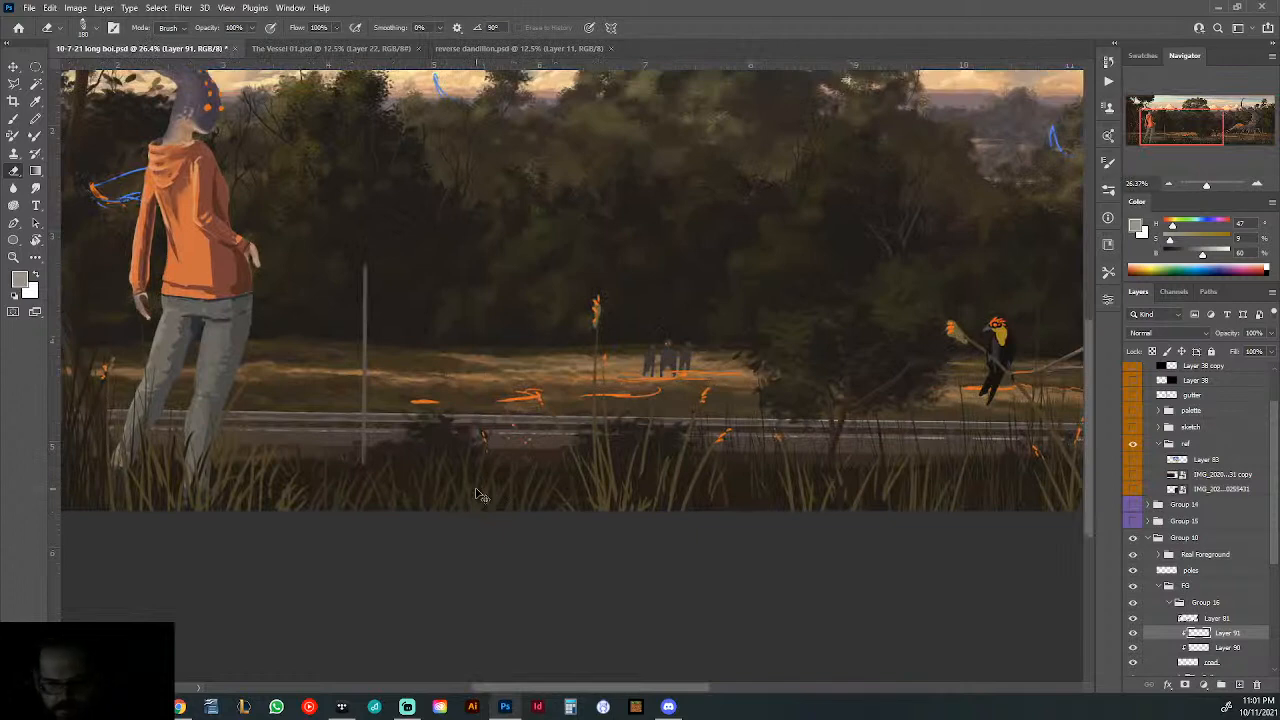
- Try to flatten the bright road line to 81.54% height and distort its right end outward and down past the illustration's edge
key(ctrl+t)
drag(800, 447, 801, 442)
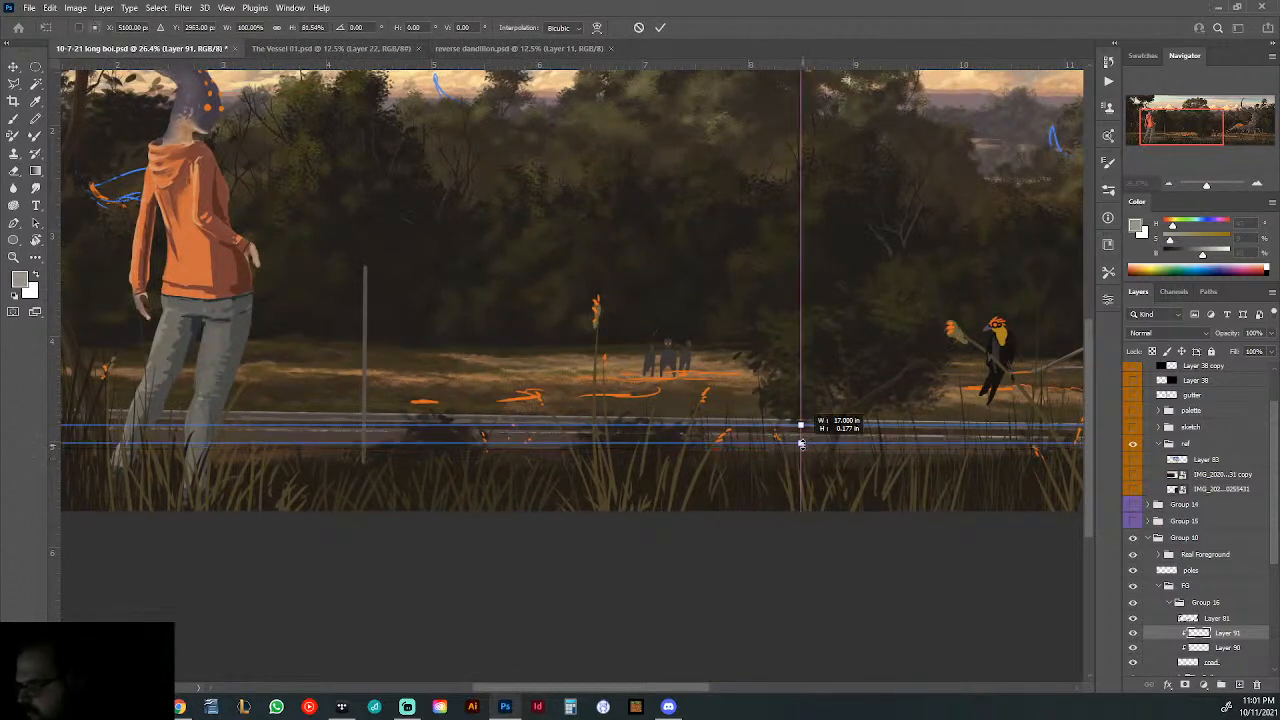
drag(722, 456, 626, 470)
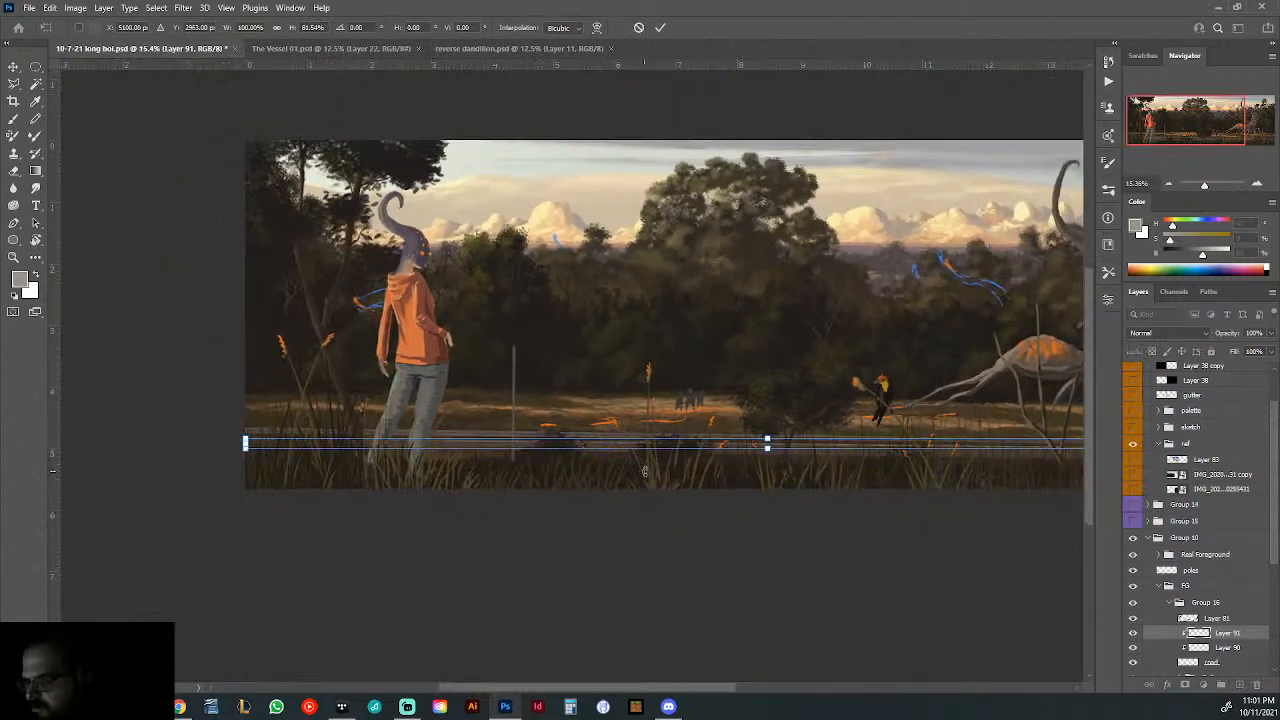
mouse_move(875, 485)
mouse_down()
mouse_move(540, 477)
mouse_move(530, 438)
mouse_move(650, 438)
mouse_up()
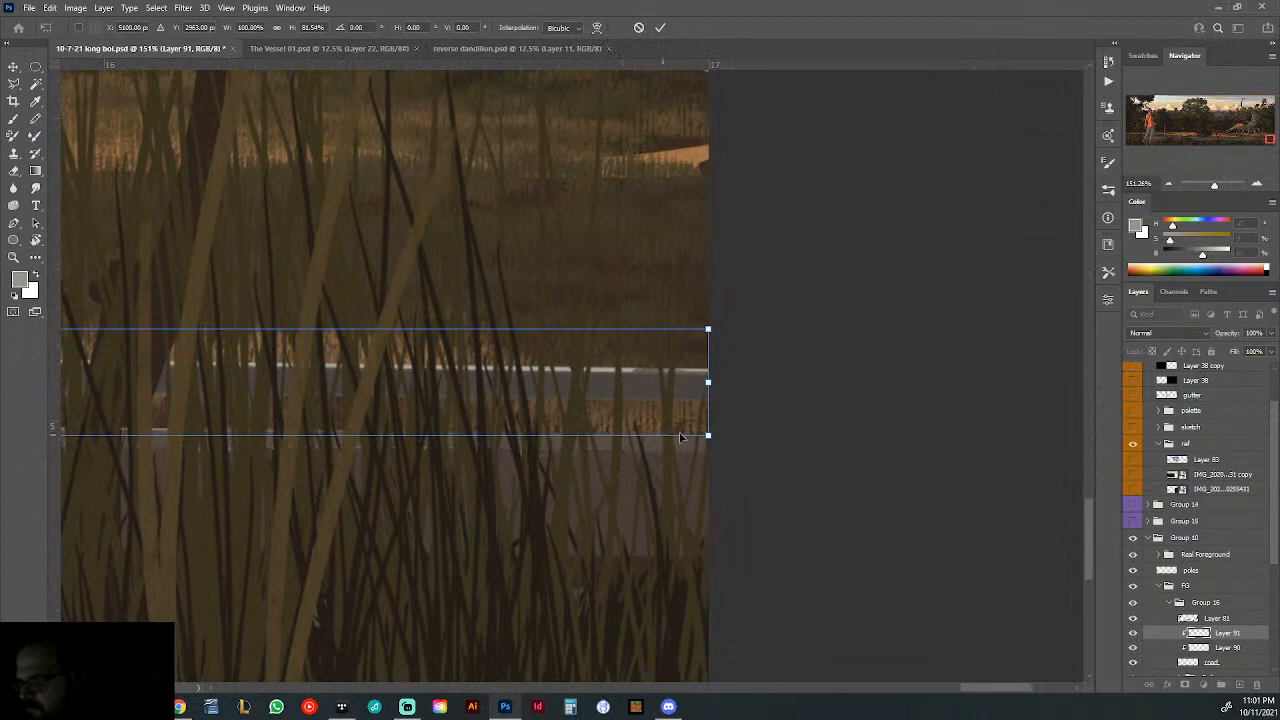
right_click(662, 410)
click(700, 477)
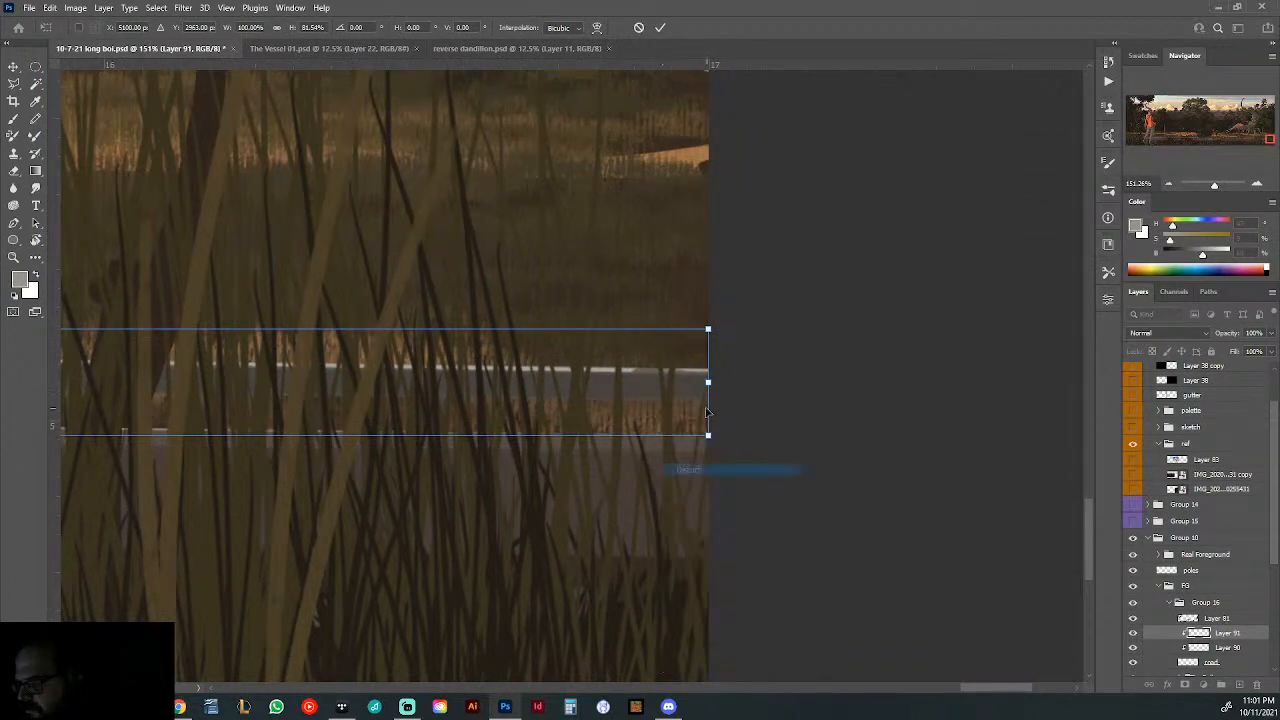
drag(708, 381, 754, 409)
drag(498, 423, 856, 395)
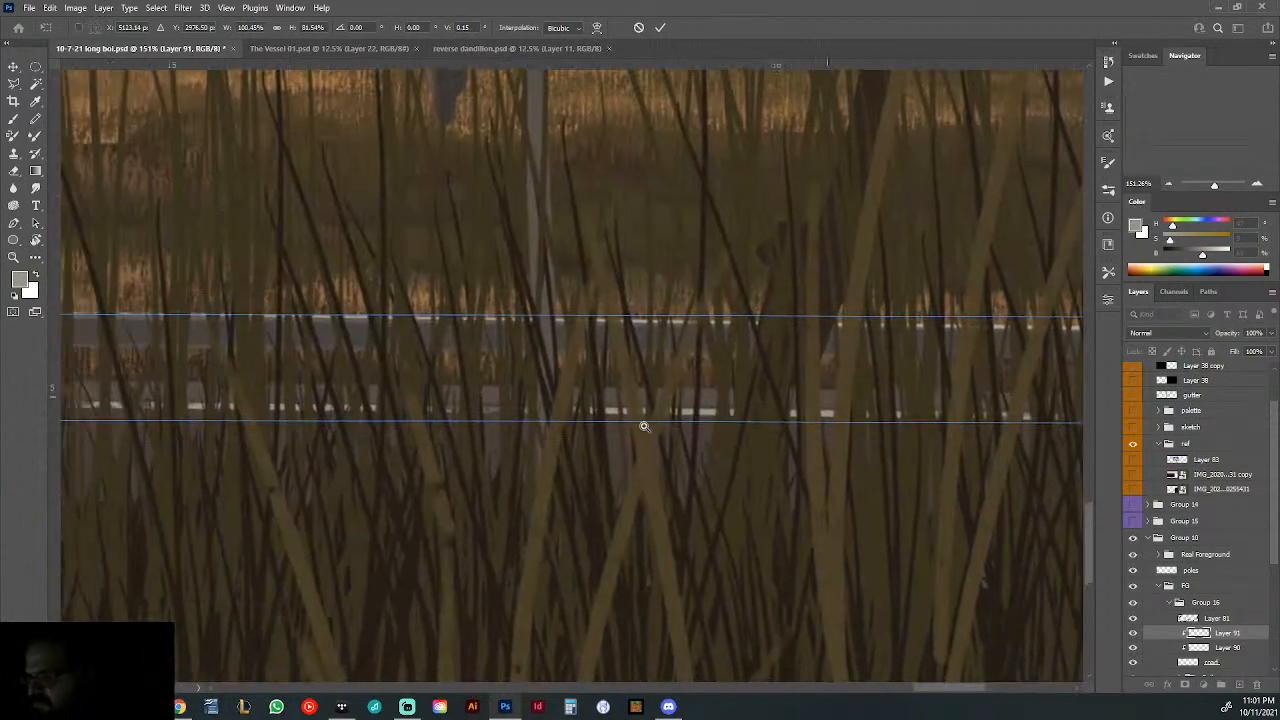
- Try to thin the line's left end by raising the lower corner of its distortion at the illustration's left edge
scroll(643, 424, down, 20)
scroll(502, 401, up, 10)
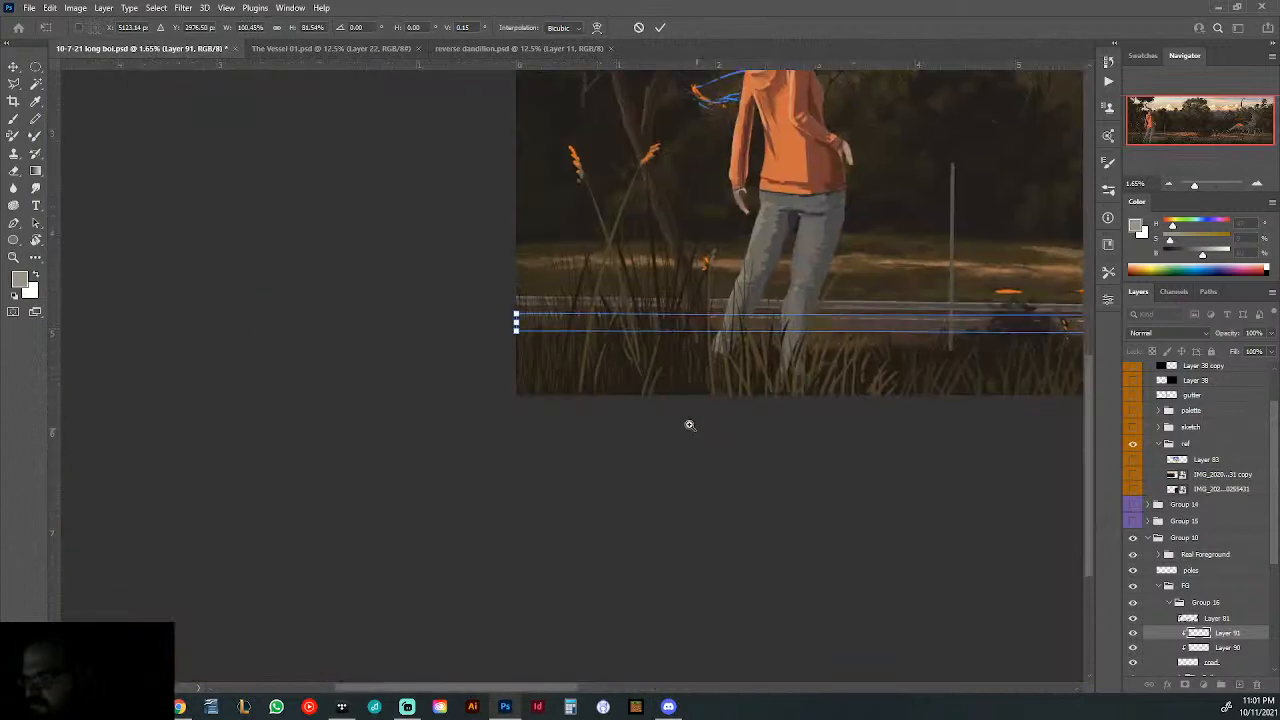
scroll(678, 372, up, 8)
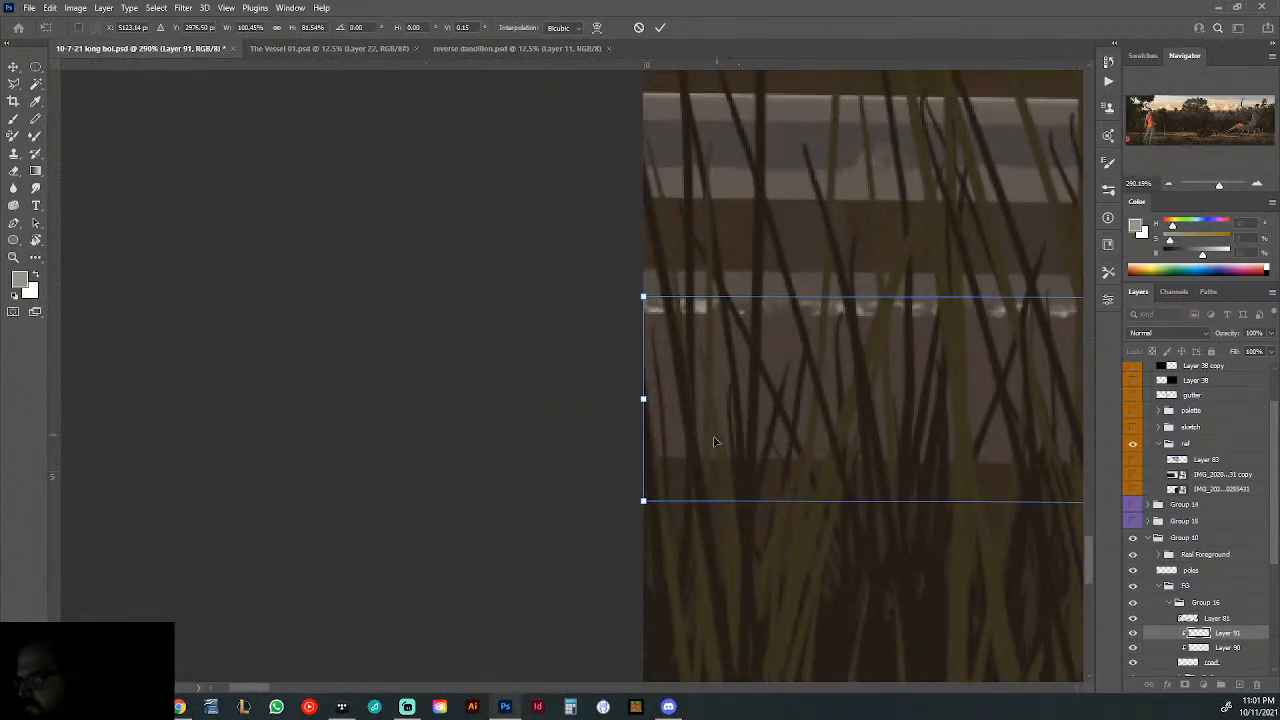
drag(645, 504, 645, 383)
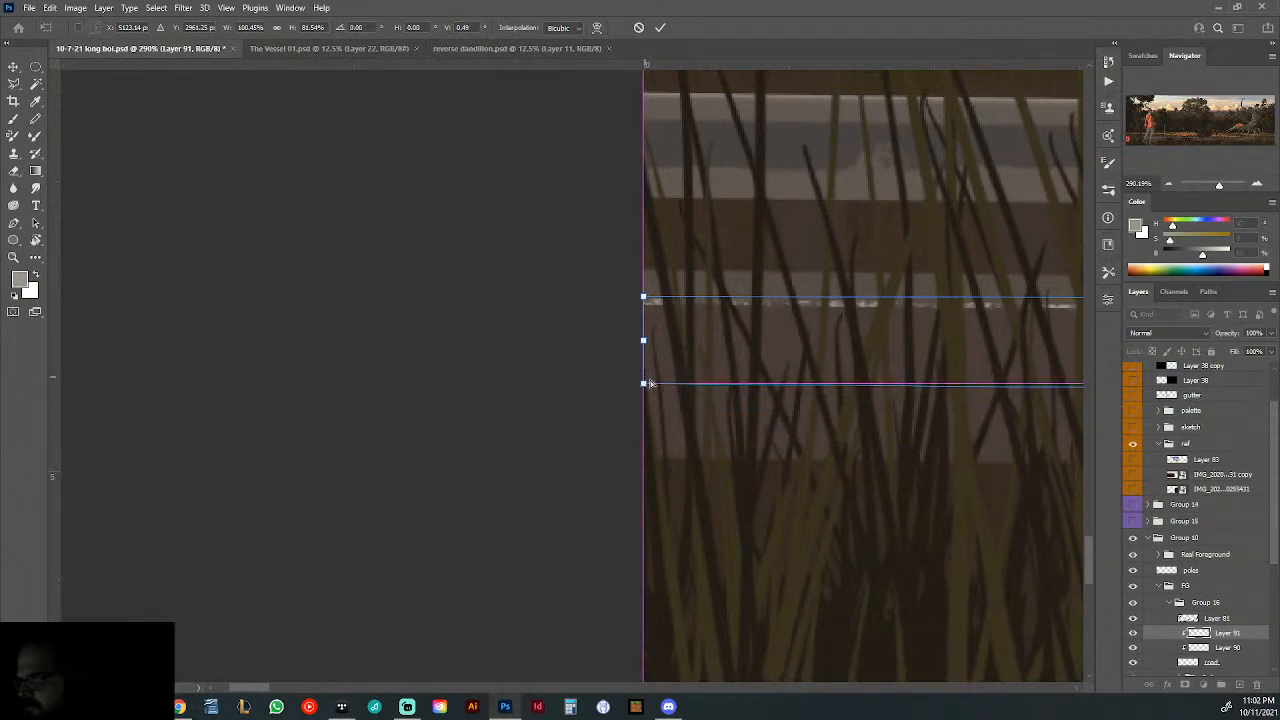
- Try to thin the line's right end by pulling its distortion corners closer together beyond the illustration's right edge, and apply the transform
scroll(586, 463, down, 8)
drag(918, 453, 180, 490)
mouse_move(980, 475)
mouse_down()
mouse_move(820, 486)
mouse_move(560, 426)
mouse_up()
drag(717, 427, 822, 420)
drag(893, 219, 907, 359)
drag(812, 347, 847, 343)
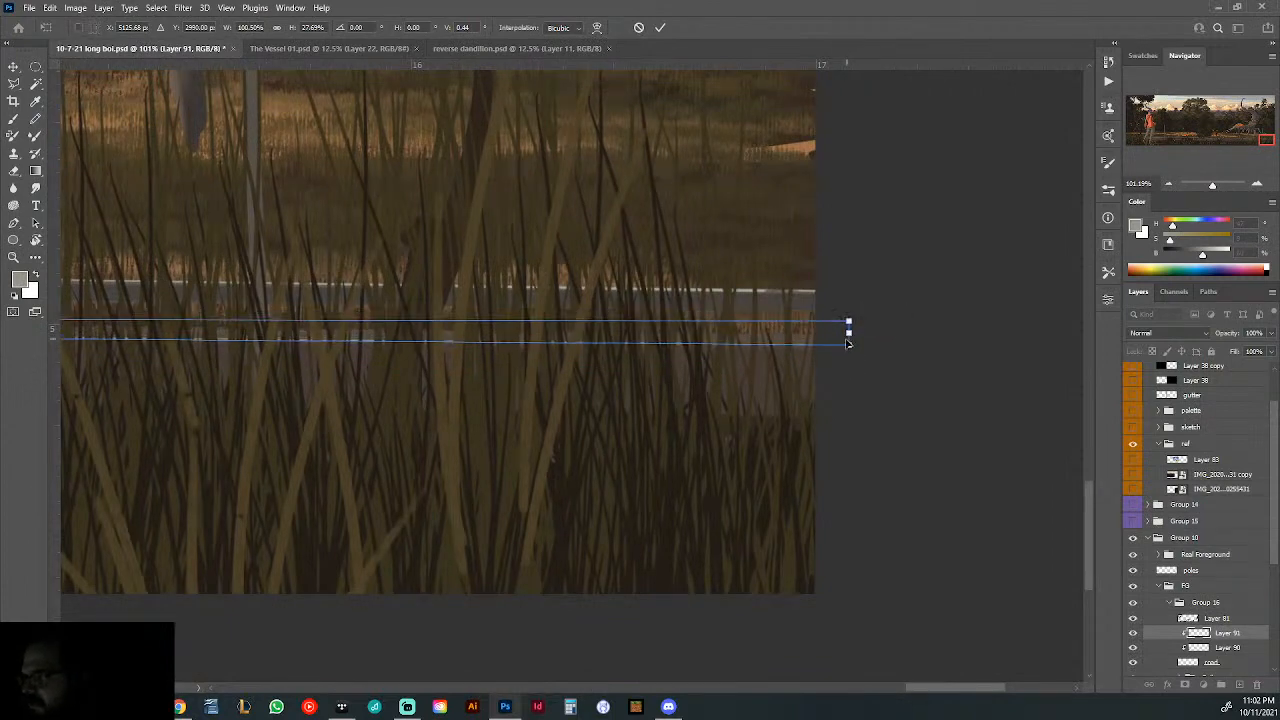
key(Return)
- Distort the bright road line on Layer 91, raising its lower corner at the illustration's left edge to thin that end
ctrl+drag(834, 386, 646, 400)
drag(400, 457, 456, 472)
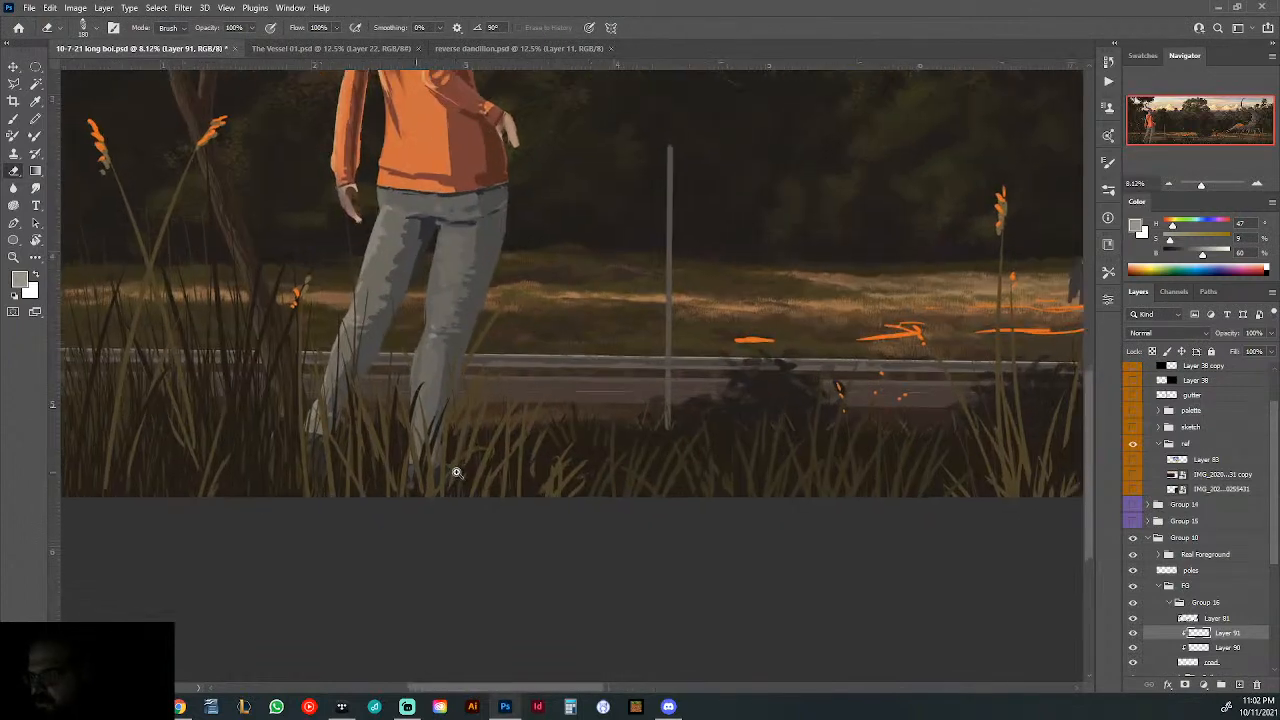
mouse_move(623, 426)
mouse_down()
mouse_move(586, 431)
mouse_move(626, 431)
mouse_up()
drag(511, 422, 665, 458)
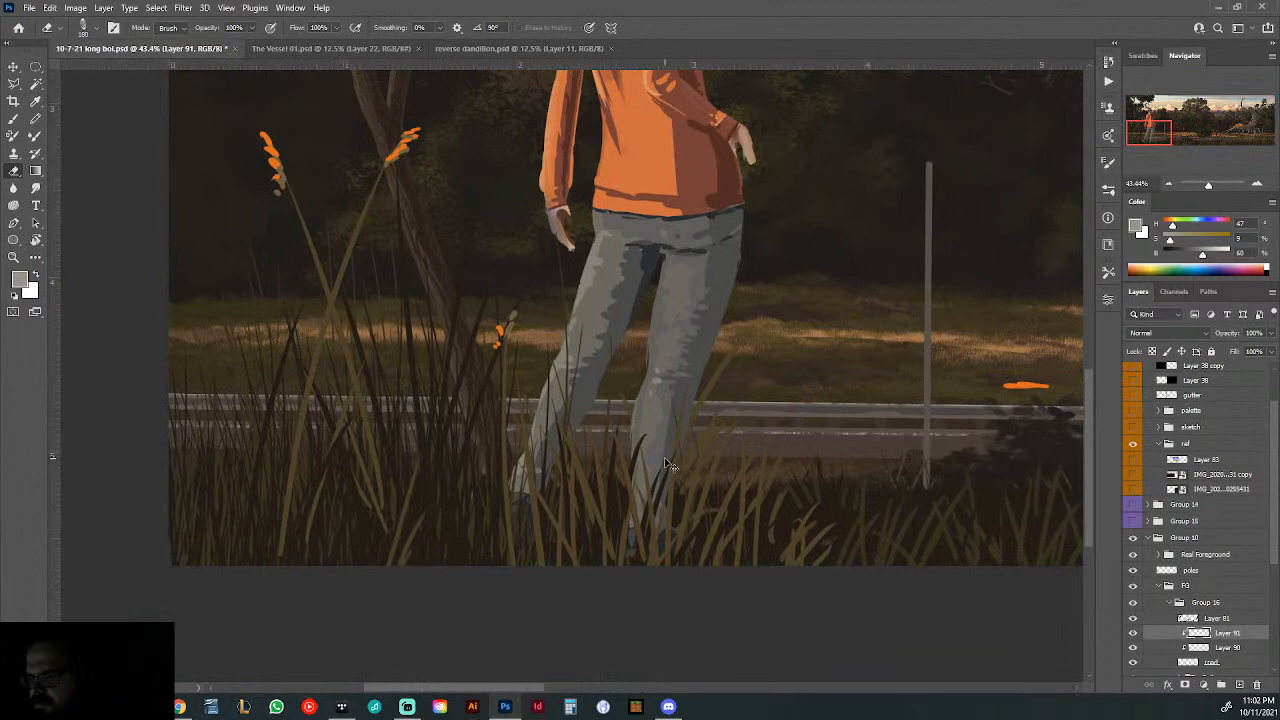
key(ctrl+t)
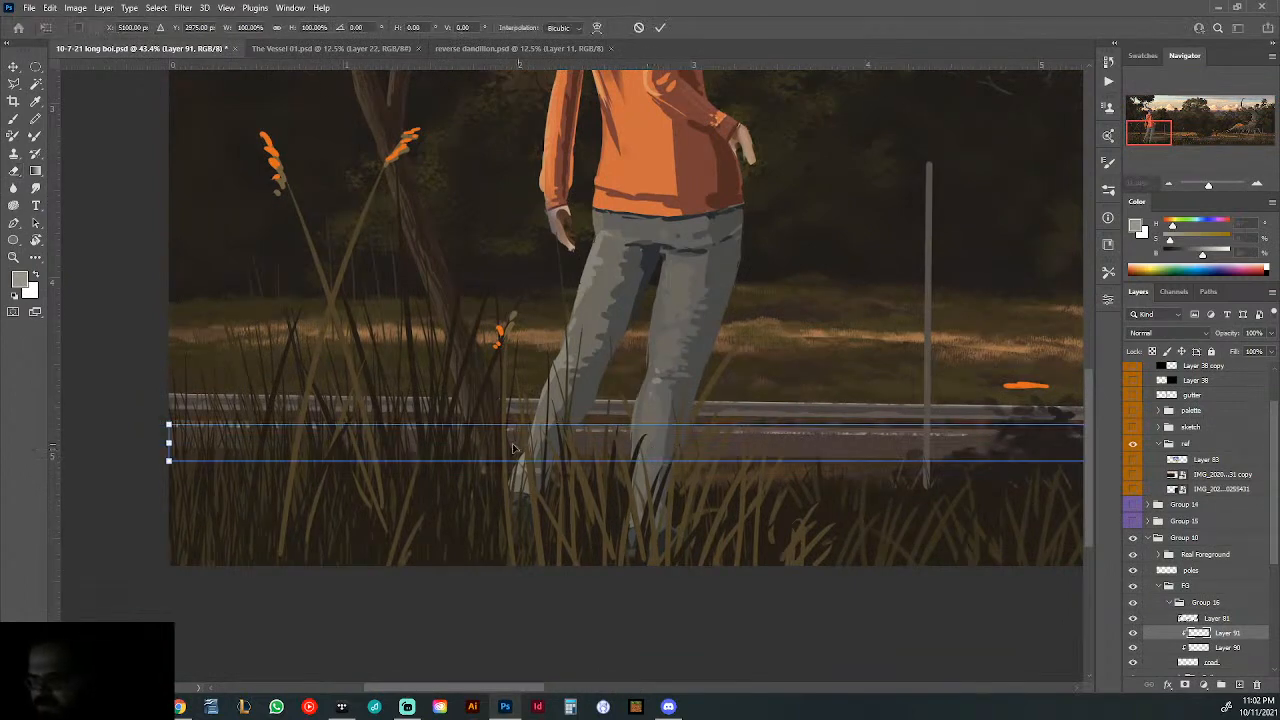
scroll(180, 430, up, 10)
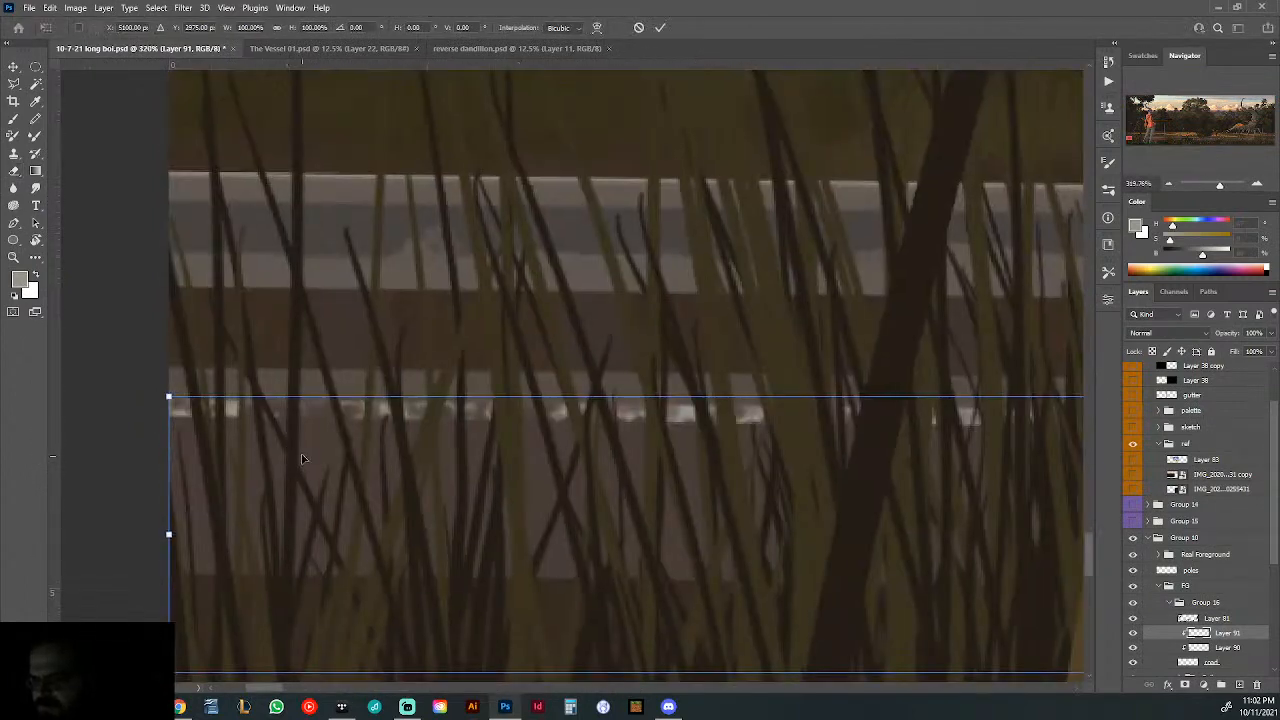
right_click(301, 457)
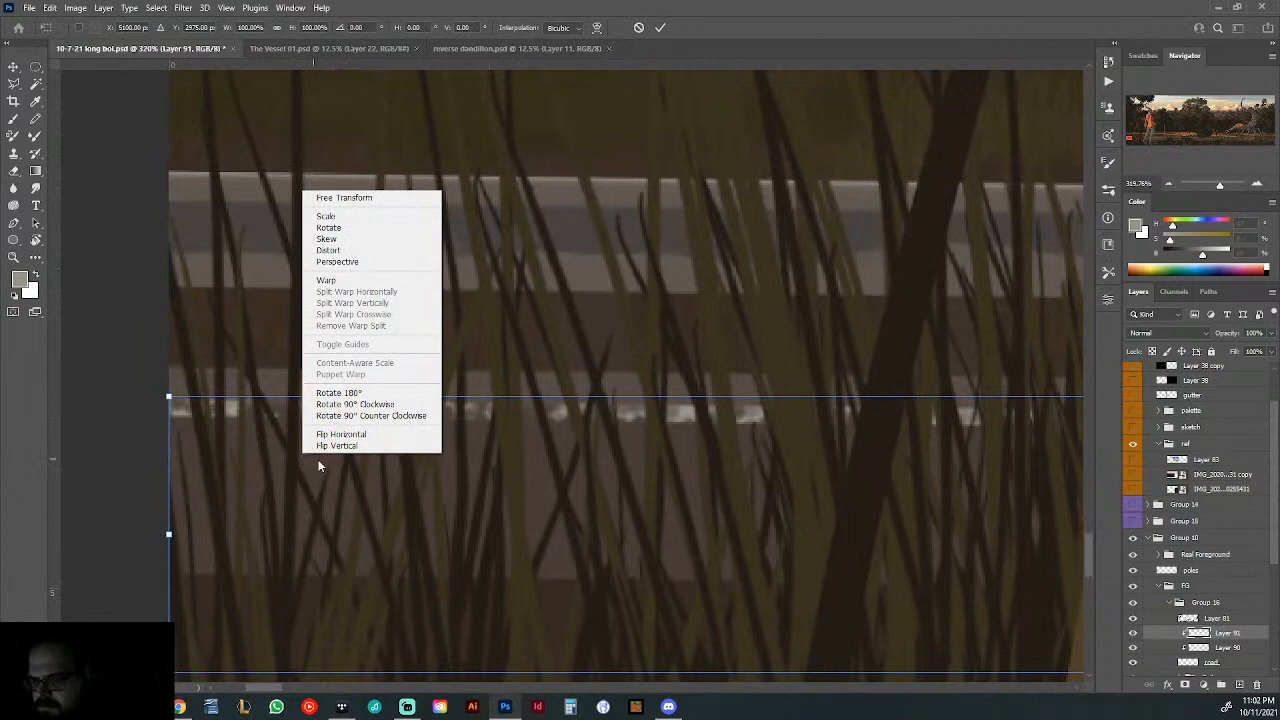
click(340, 250)
drag(174, 678, 170, 492)
- Lower the distortion's upper corner at the illustration's right edge to thin that end of the road line
scroll(654, 529, down, 14)
scroll(812, 546, down, 8)
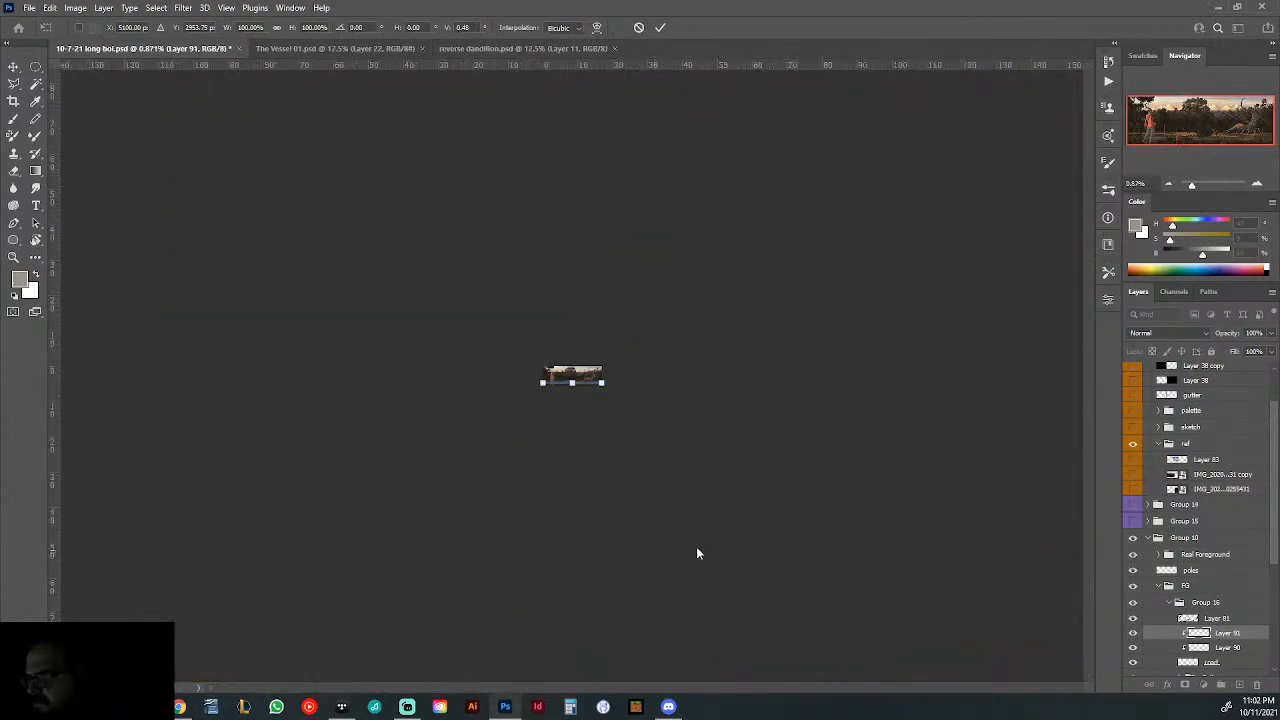
scroll(617, 399, up, 12)
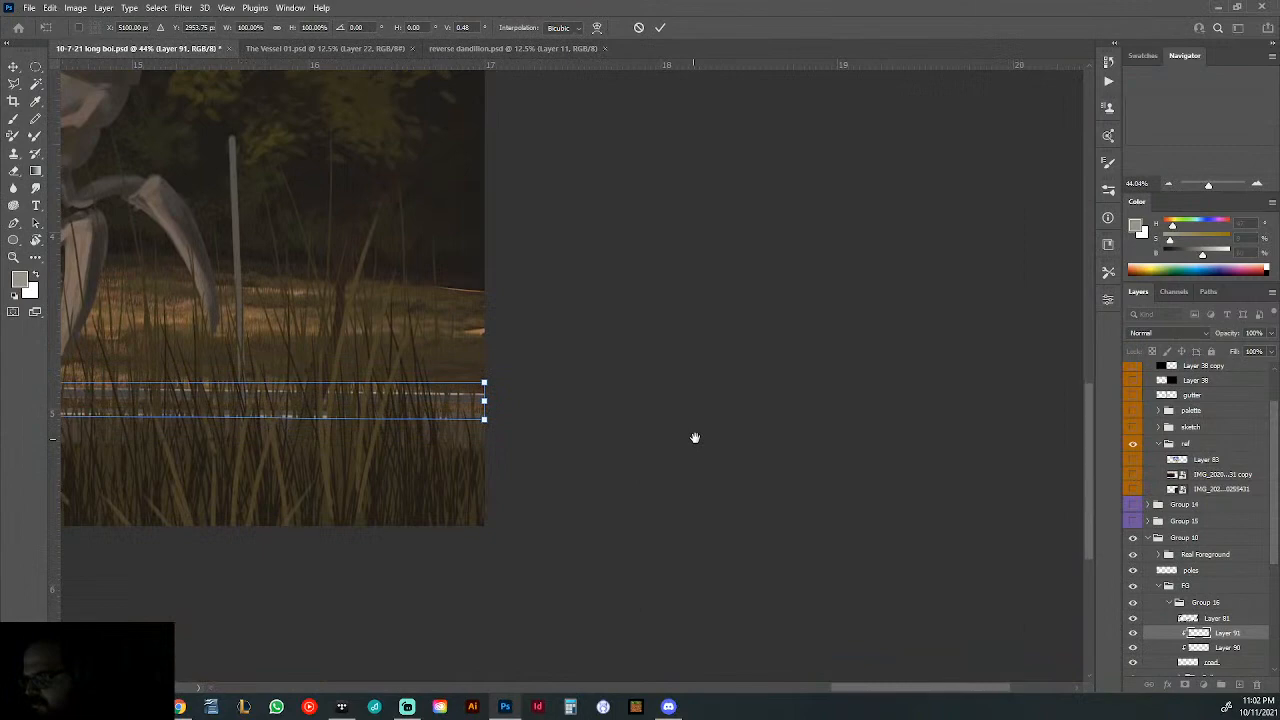
drag(695, 437, 806, 451)
scroll(557, 414, up, 5)
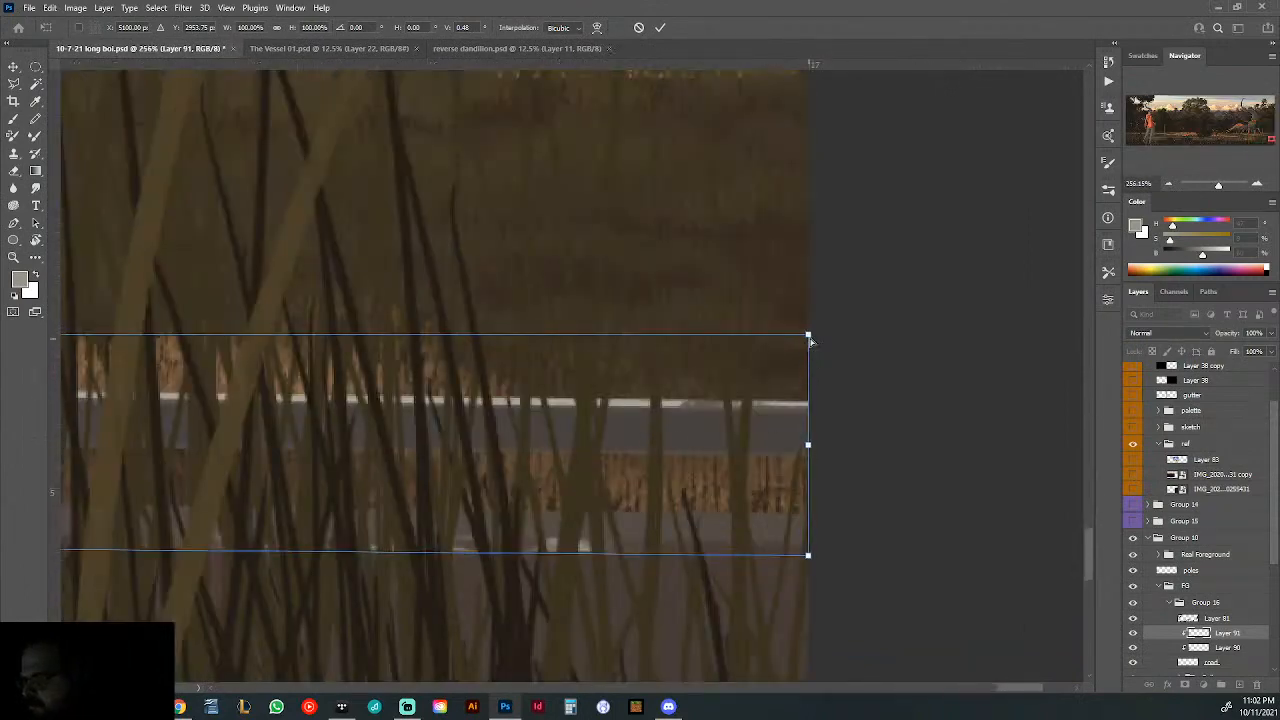
drag(810, 341, 809, 552)
- Nudge the left end of the thinned road line into place and apply the distortion
mouse_move(858, 510)
mouse_down()
mouse_move(574, 540)
mouse_move(591, 544)
mouse_up()
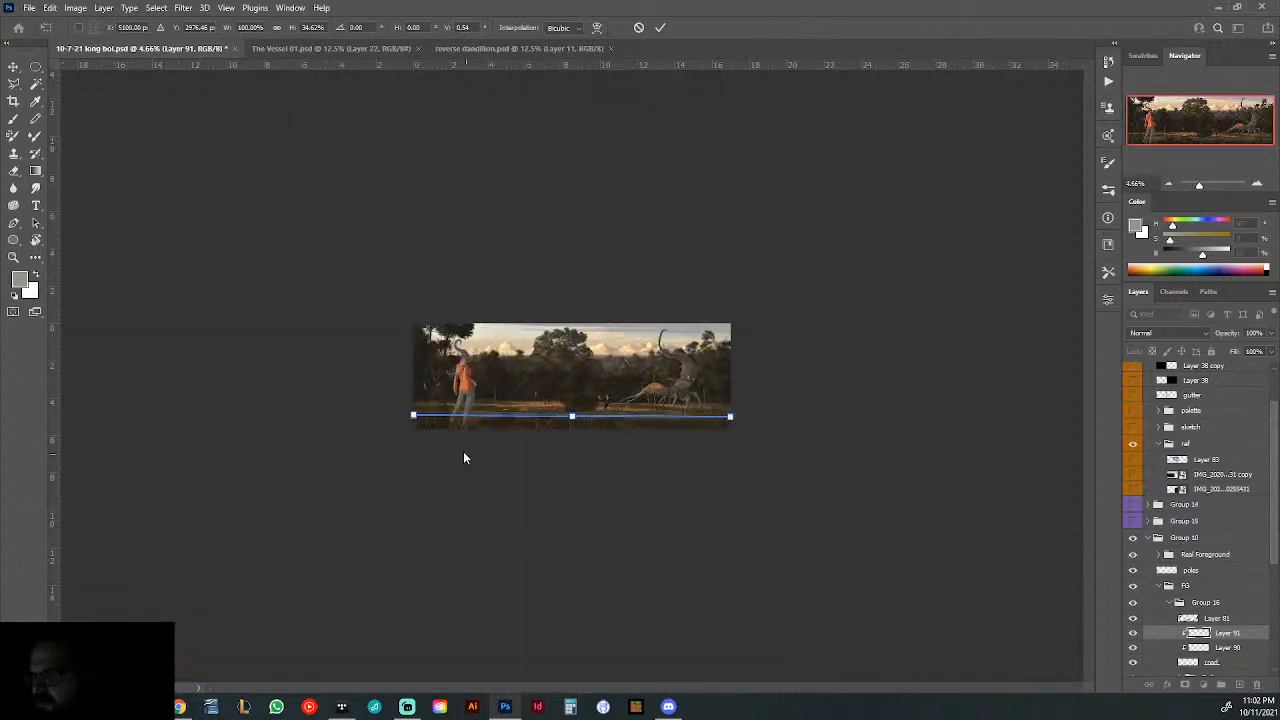
drag(392, 422, 590, 446)
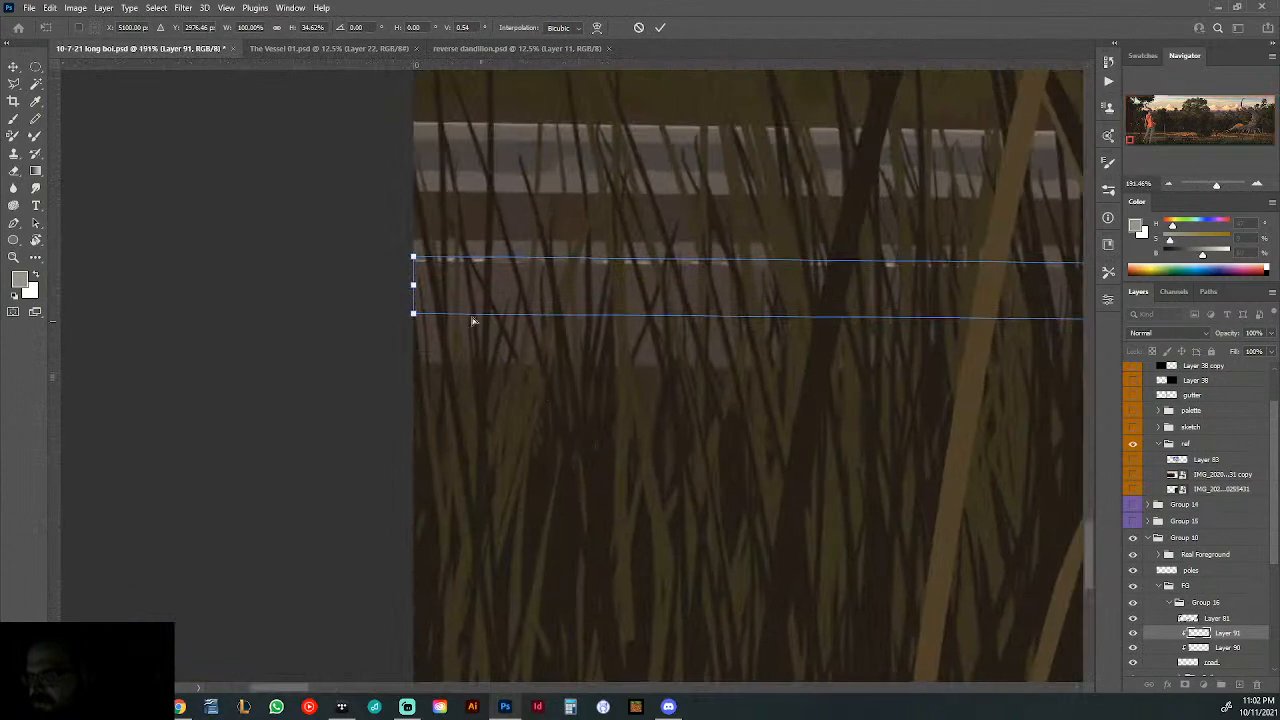
drag(413, 287, 415, 289)
key(Return)
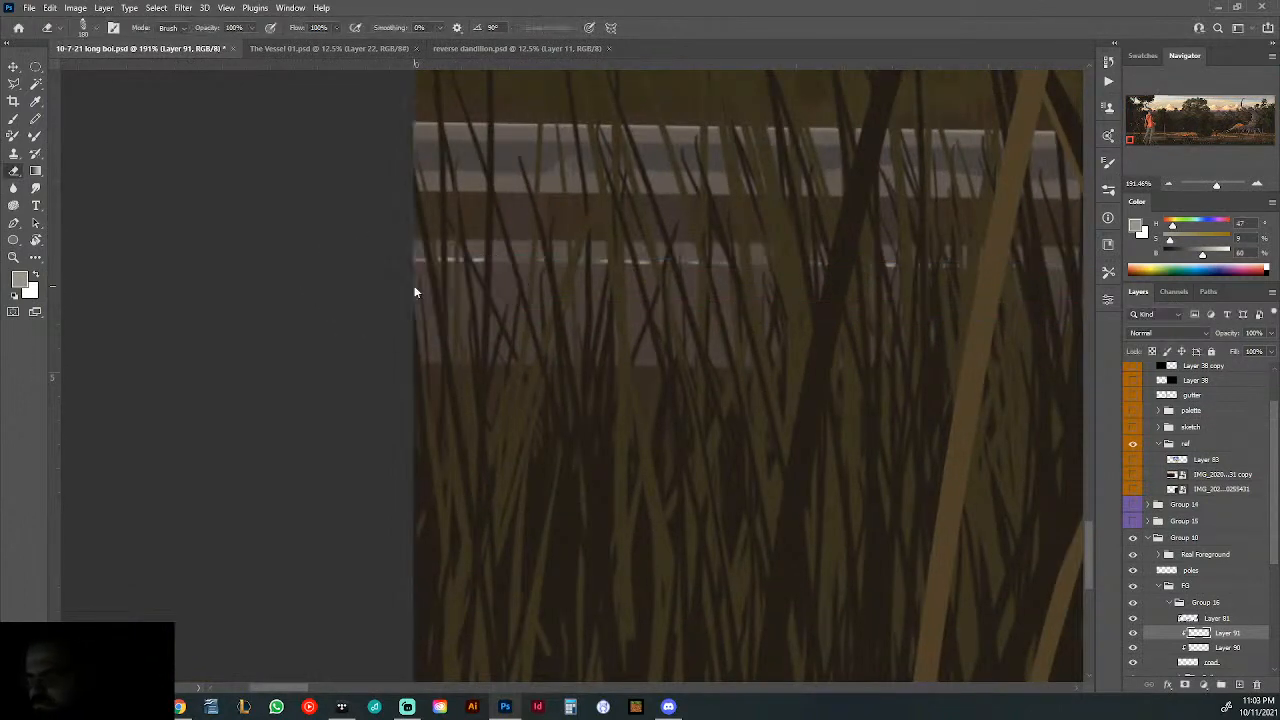
- Duplicate the thin bright road line and place the copy lower, along the road's near edge
key(e)
drag(872, 389, 703, 411)
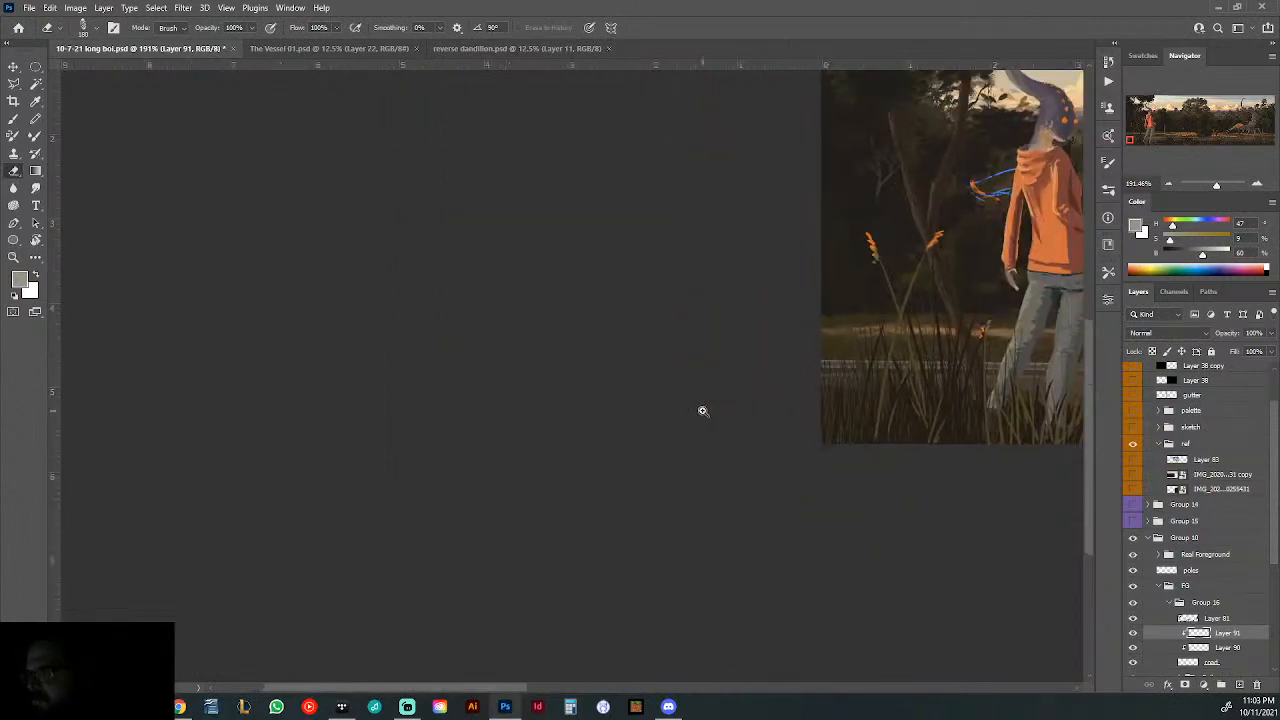
drag(1005, 396, 288, 412)
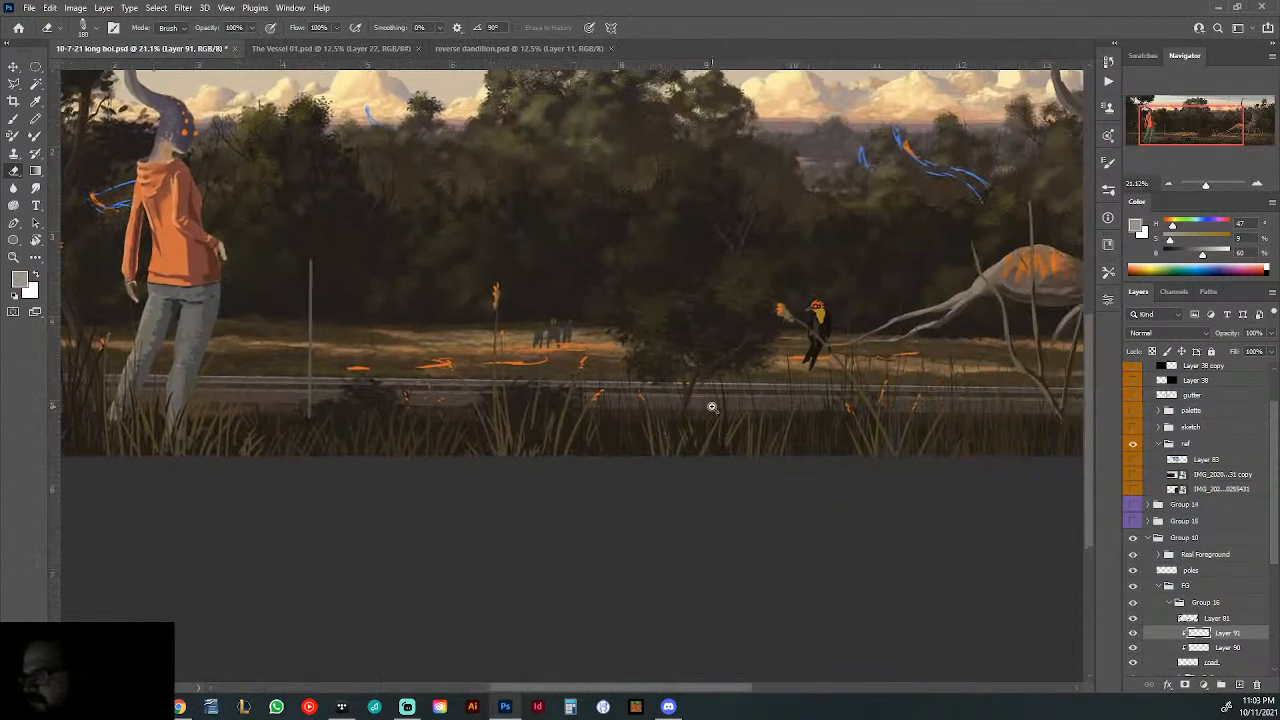
drag(712, 407, 777, 420)
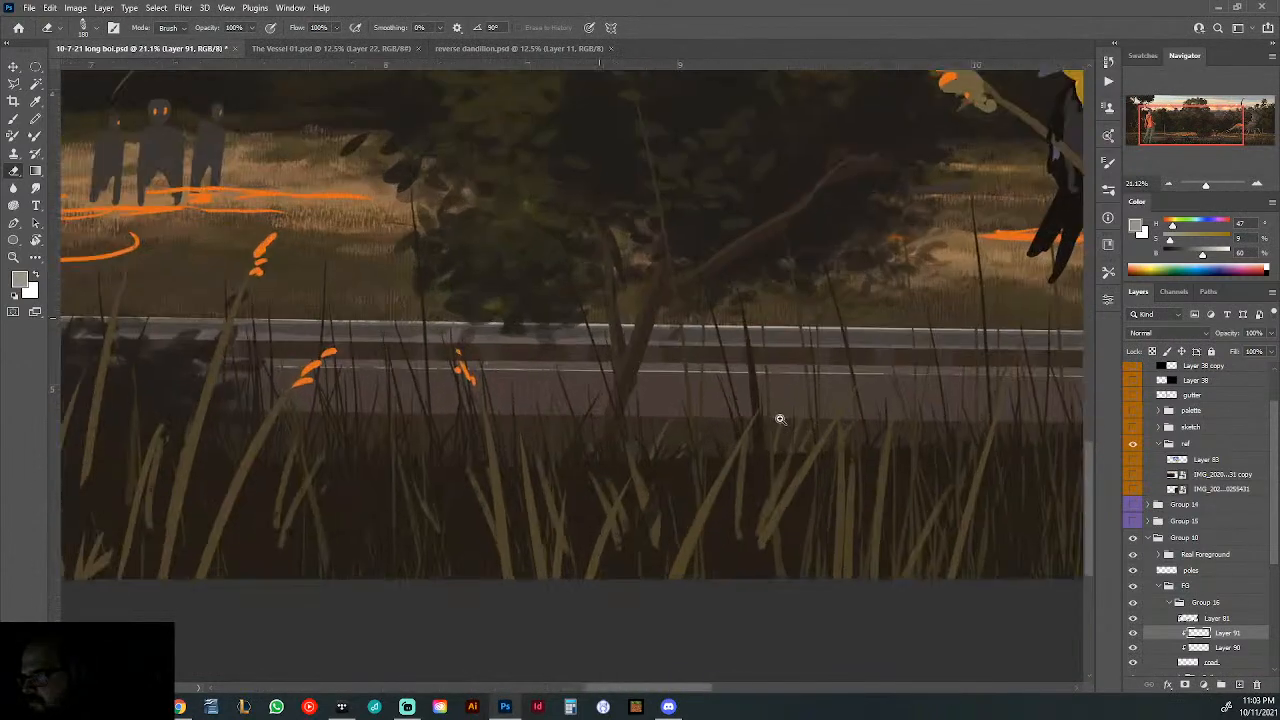
click(13, 66)
mouse_move(634, 366)
mouse_down()
mouse_move(711, 400)
mouse_move(717, 446)
mouse_up()
- Stretch the lower copy of the bright road line vertically to about 153% and shift it slightly up along the near edge
drag(820, 450, 683, 488)
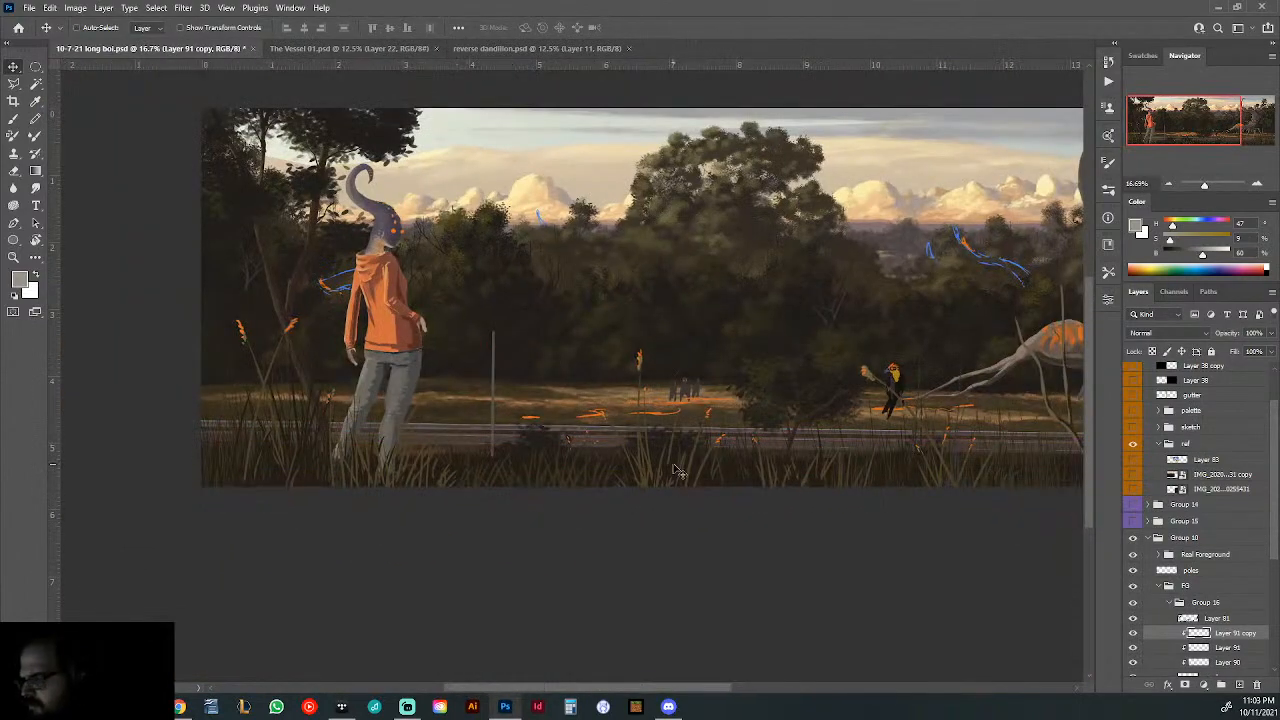
drag(862, 478, 945, 466)
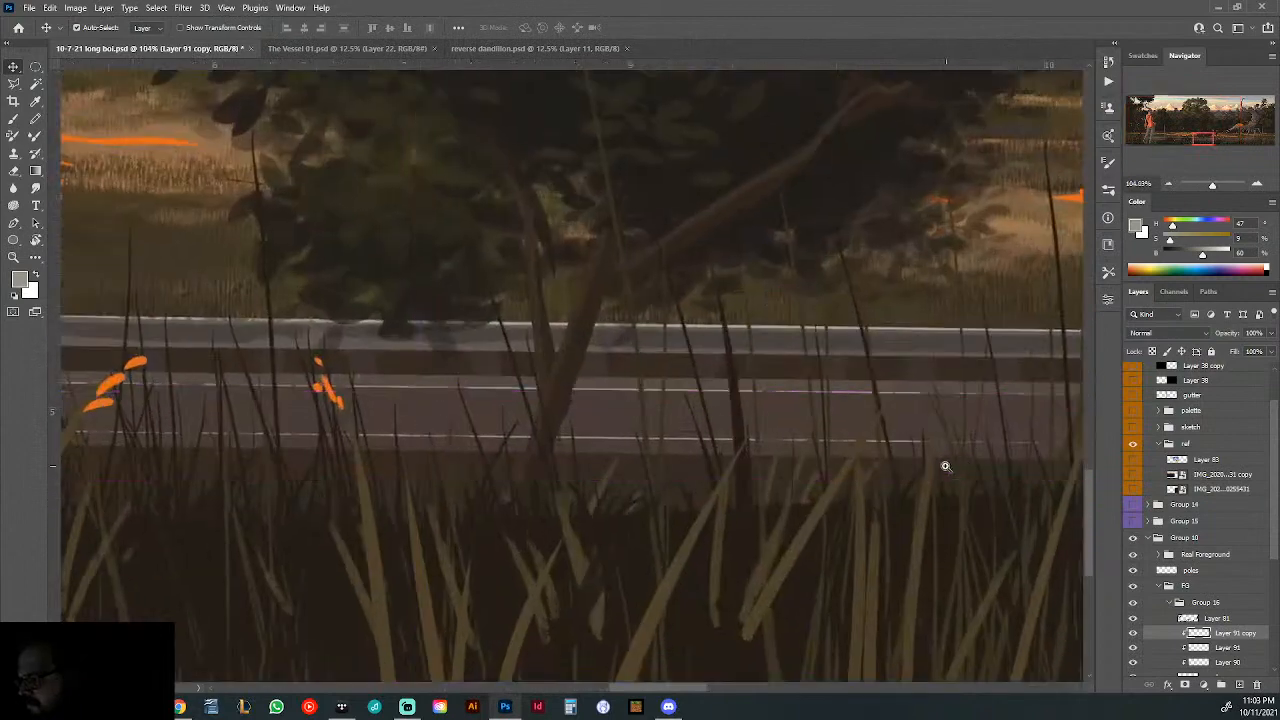
key(ctrl+t)
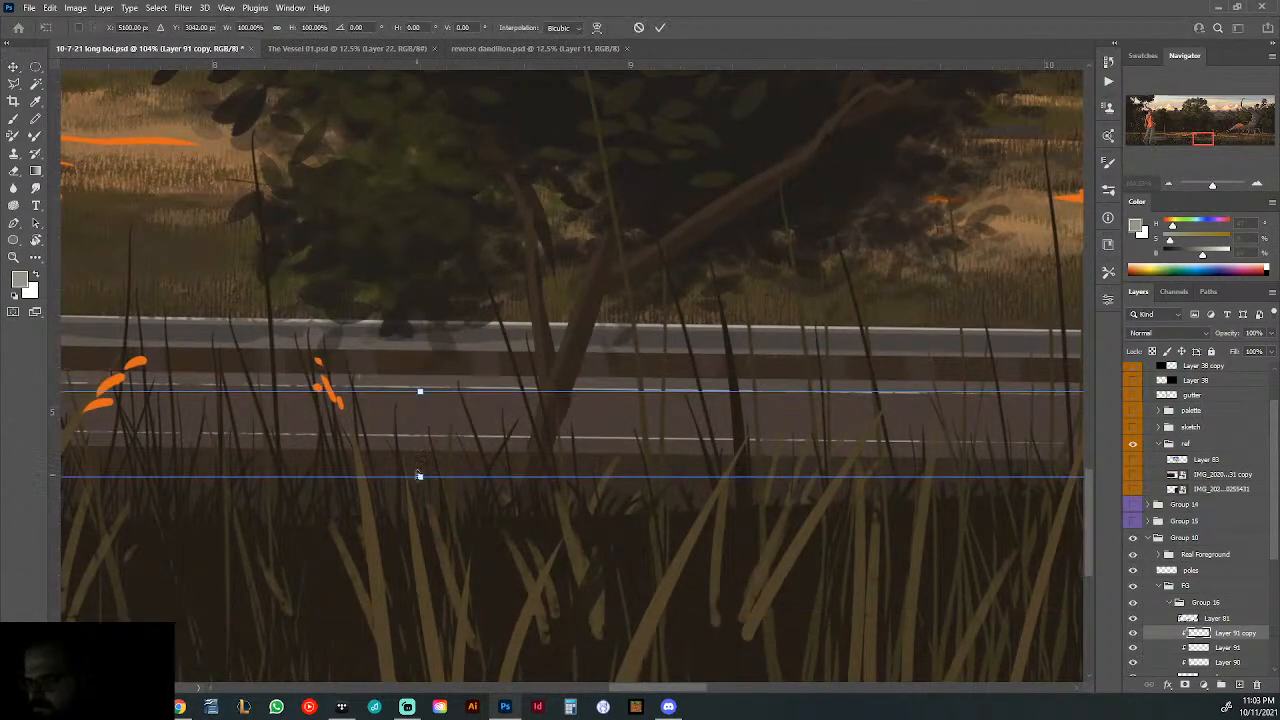
drag(419, 476, 420, 522)
drag(465, 397, 466, 380)
- Rotate the stretched near-edge road line by about -0.15° and apply the transformation
scroll(714, 459, down, 6)
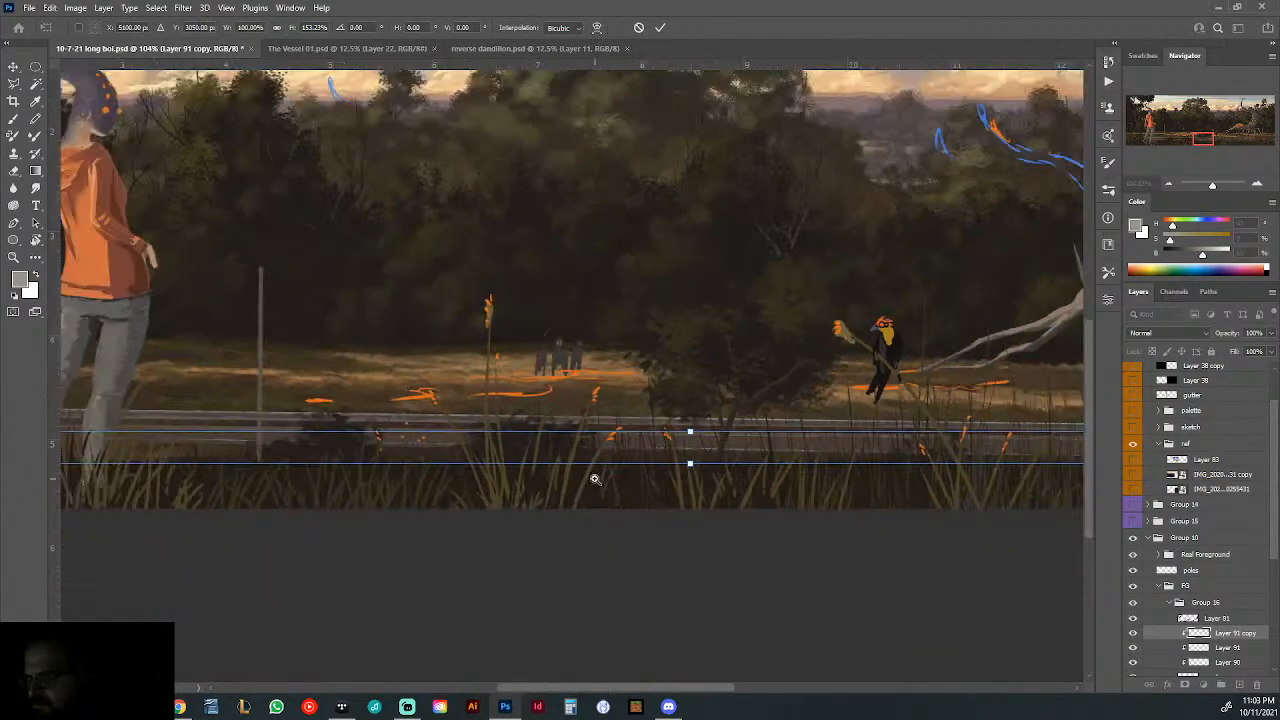
scroll(794, 462, right, 5)
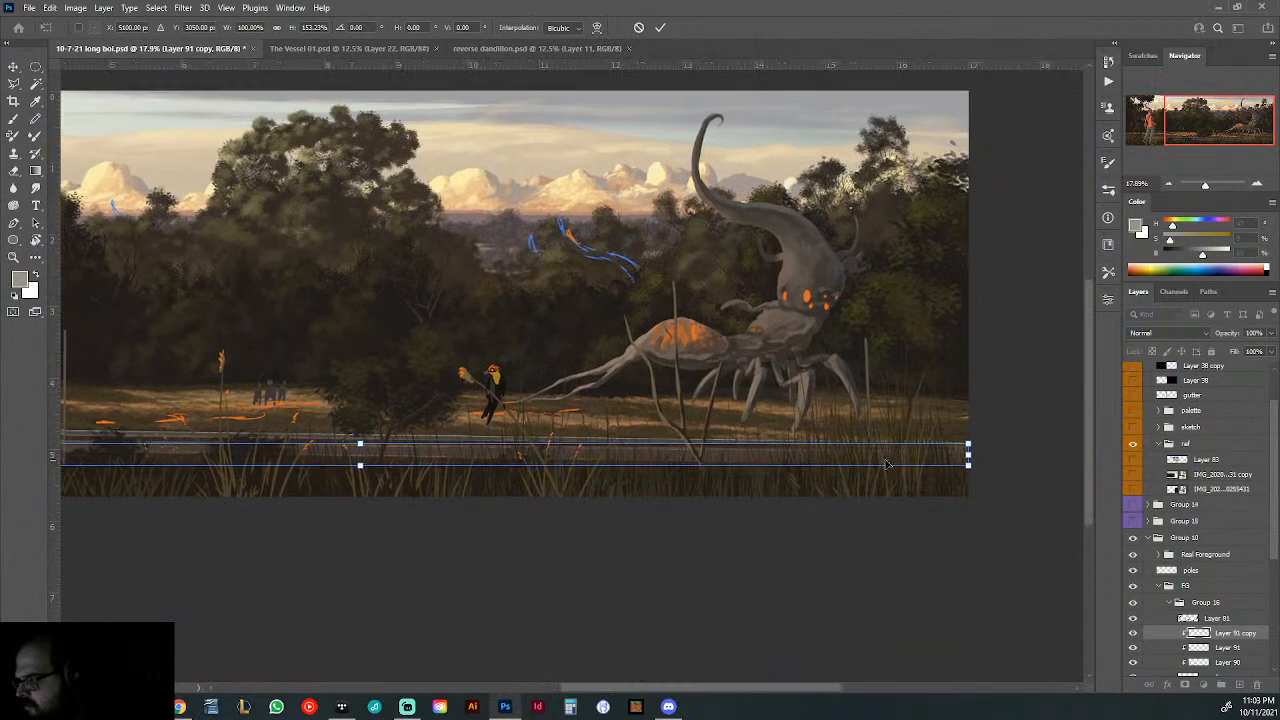
scroll(1046, 469, up, 6)
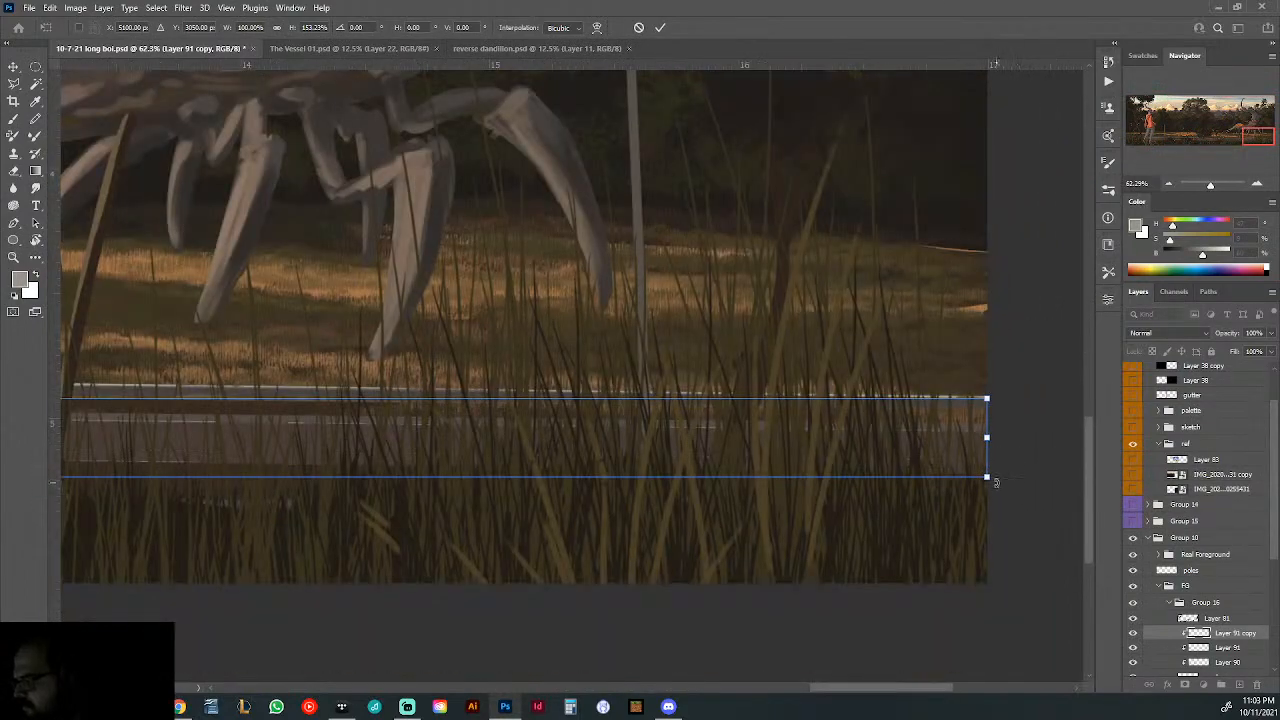
drag(1001, 482, 999, 478)
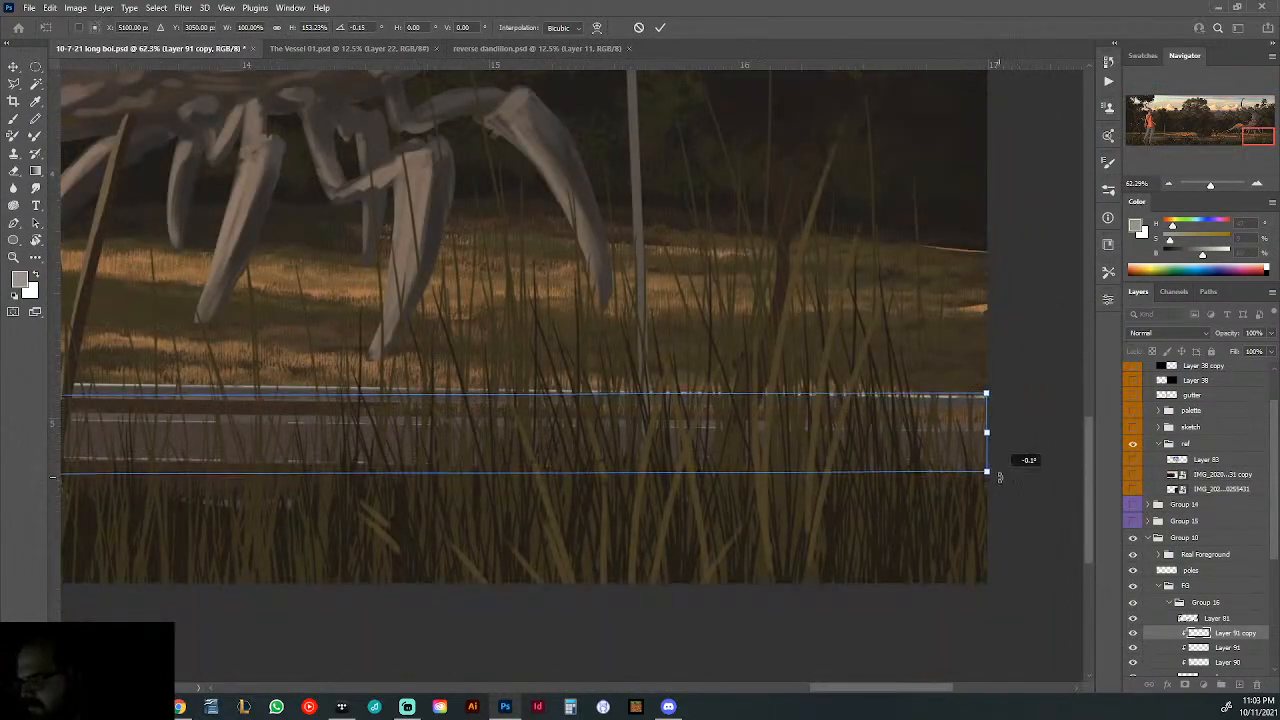
scroll(812, 496, down, 8)
scroll(517, 451, up, 10)
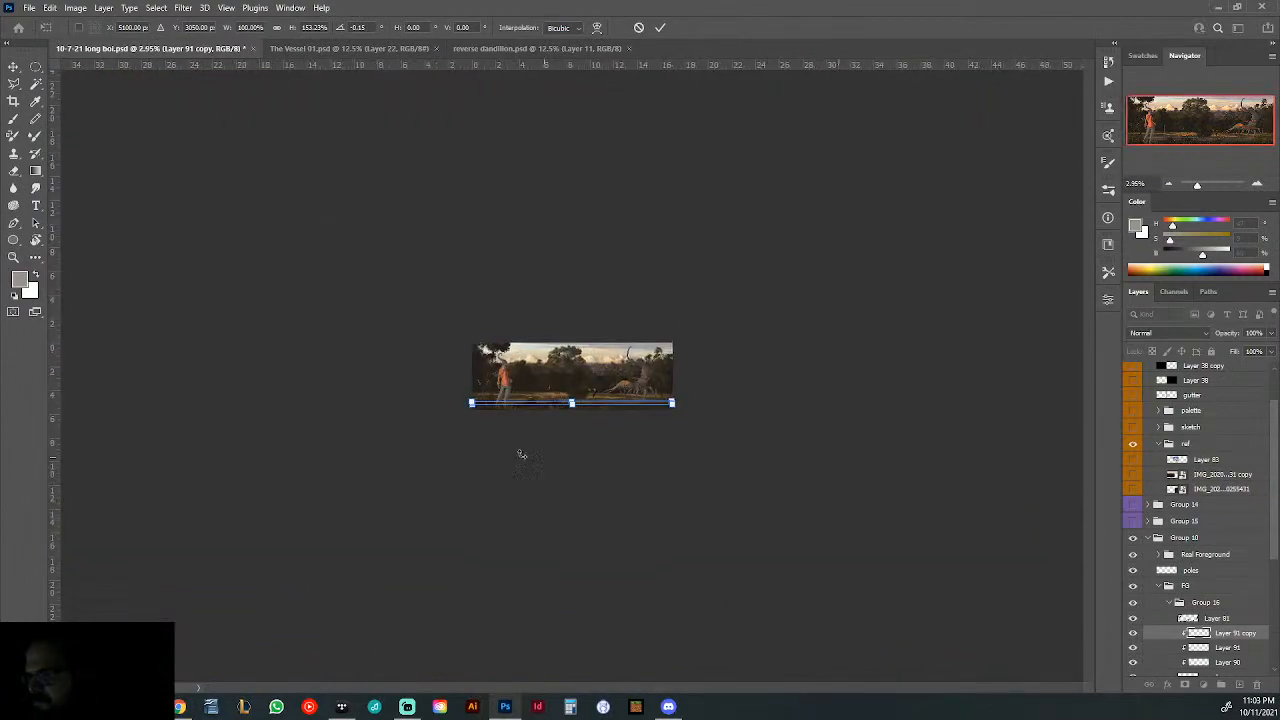
scroll(644, 442, down, 3)
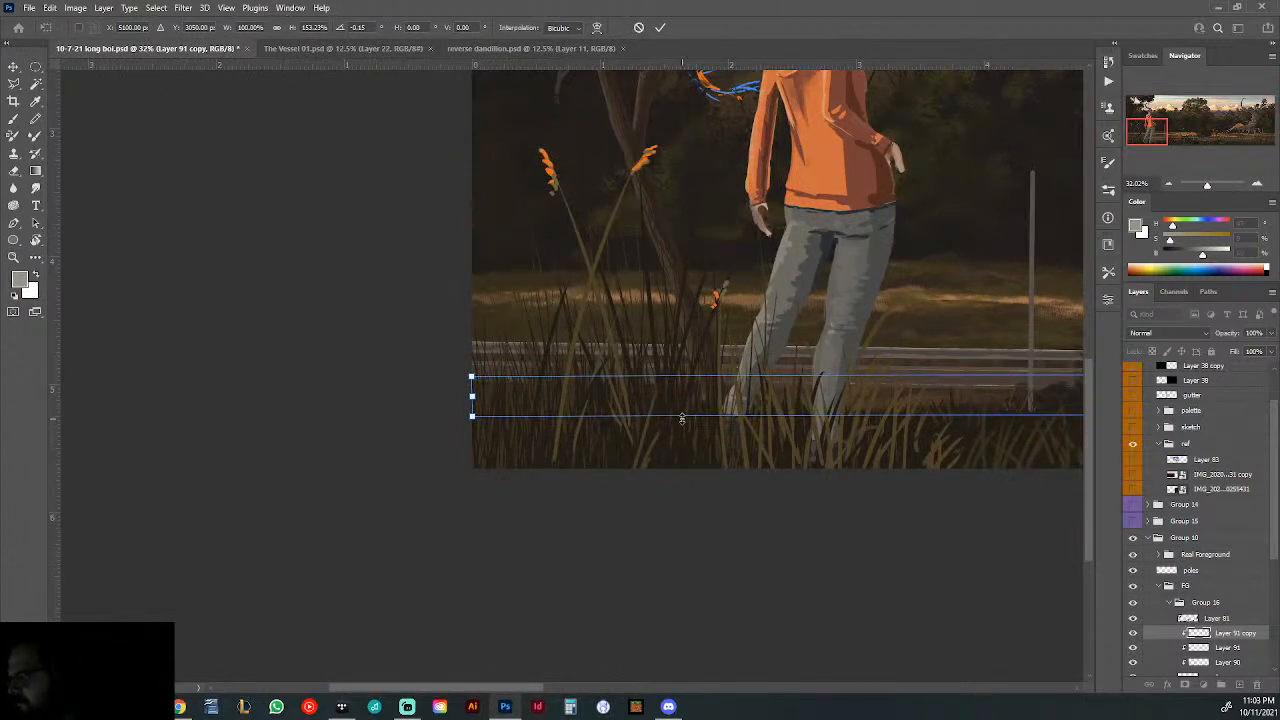
key(Return)
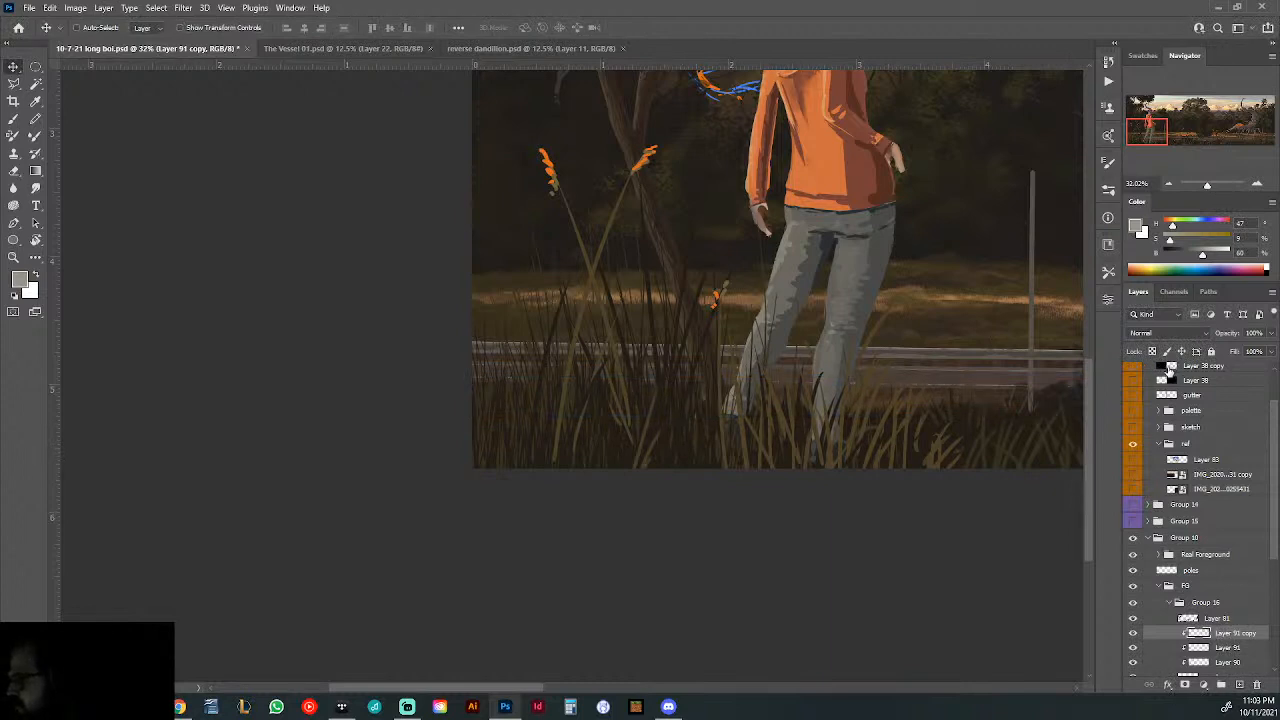
- Lock the near-edge line's transparent pixels and recolour the line a muted yellow with hue 41, saturation 56 and brightness 56
click(1152, 355)
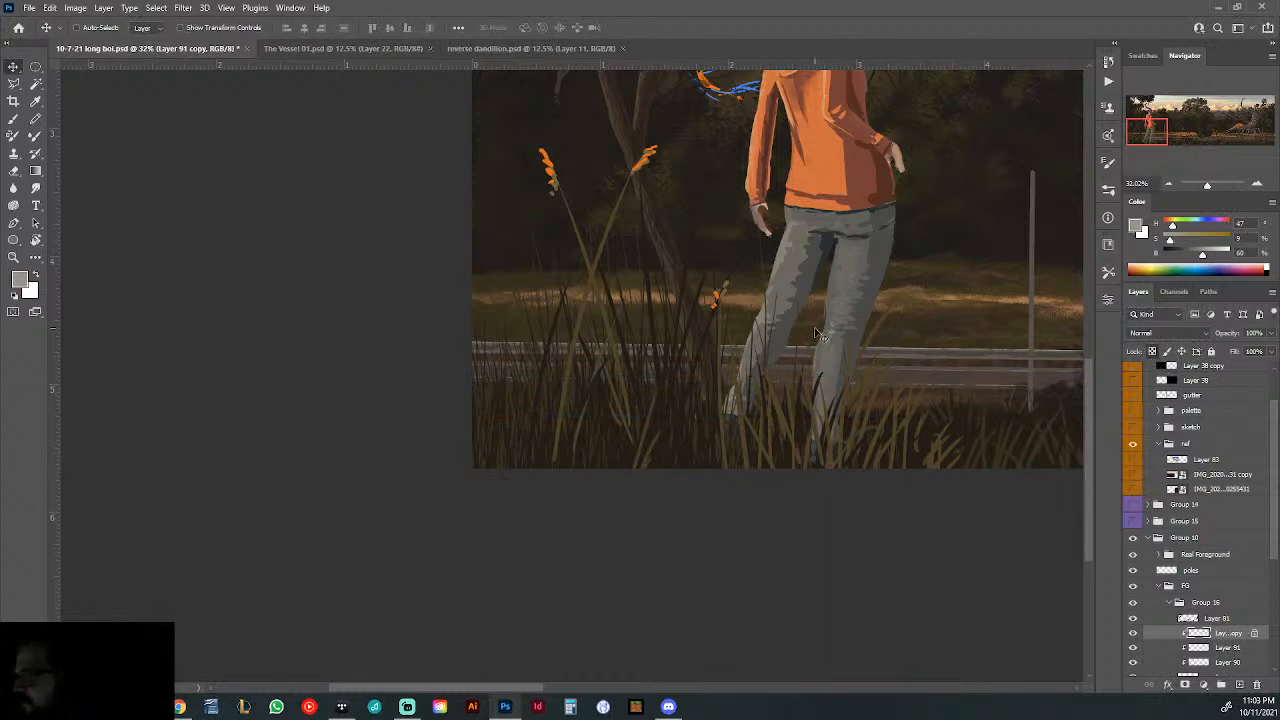
click(14, 119)
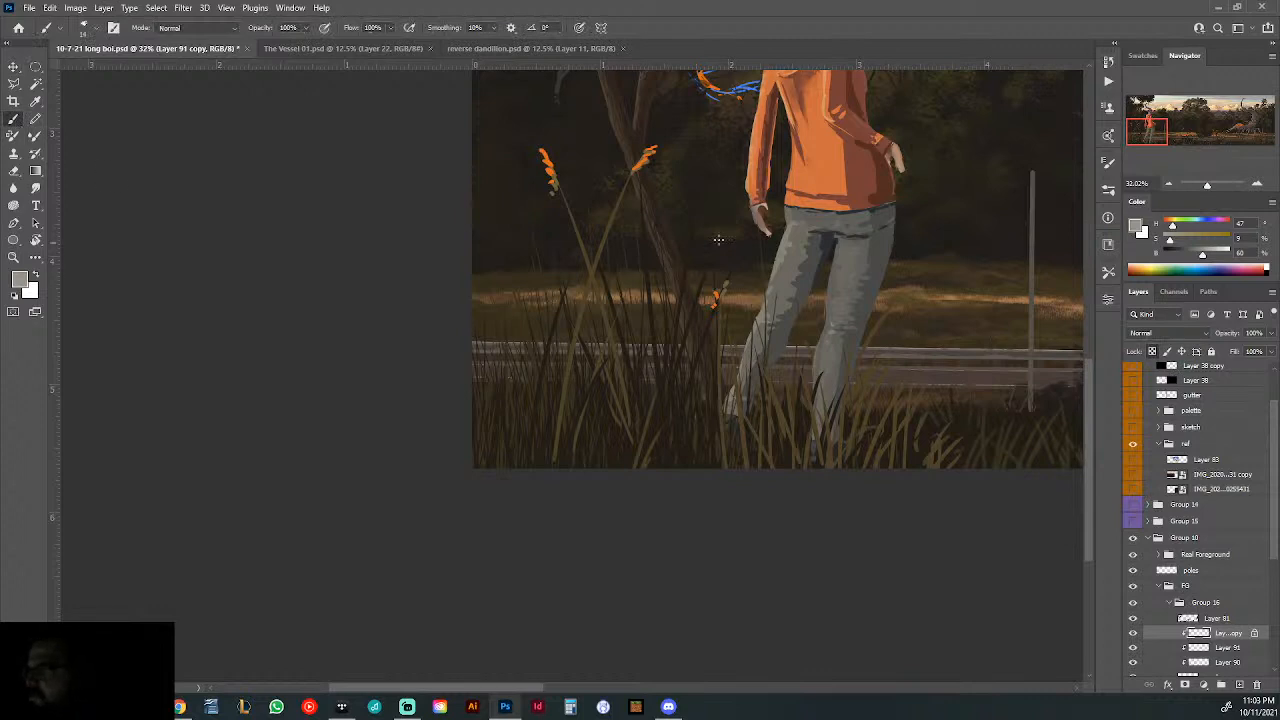
alt+click(818, 170)
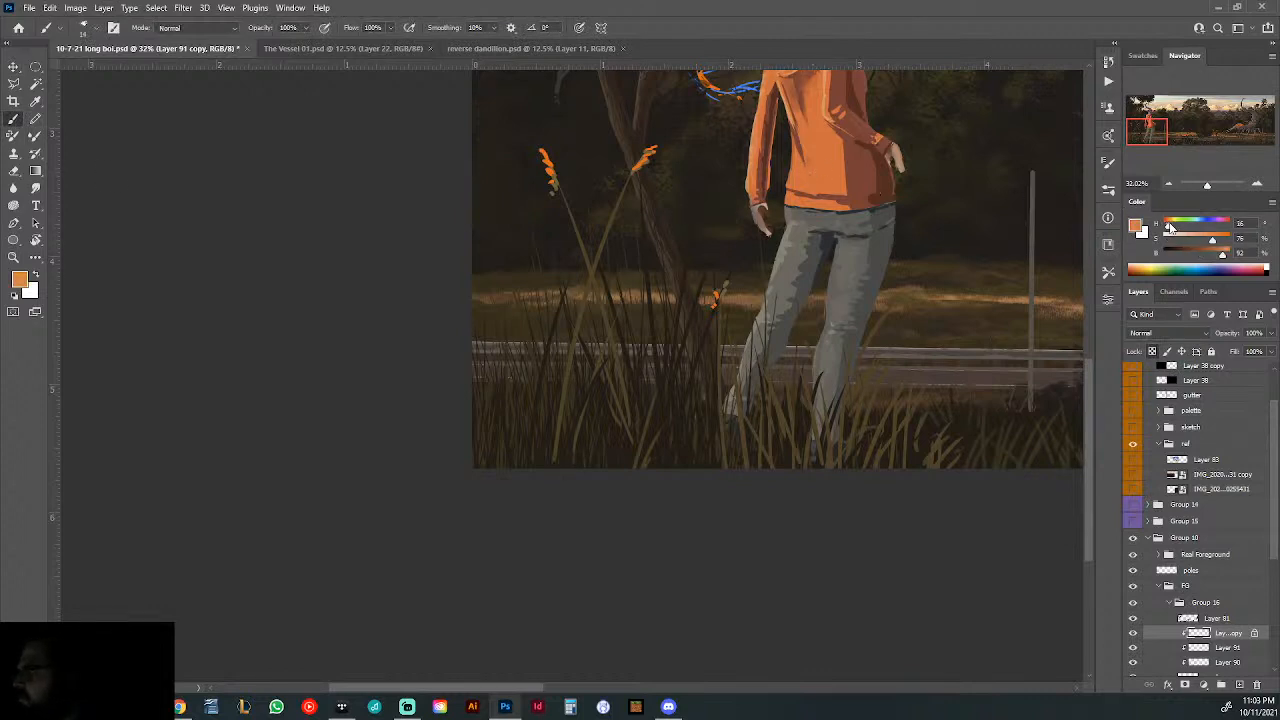
drag(1170, 228, 1173, 228)
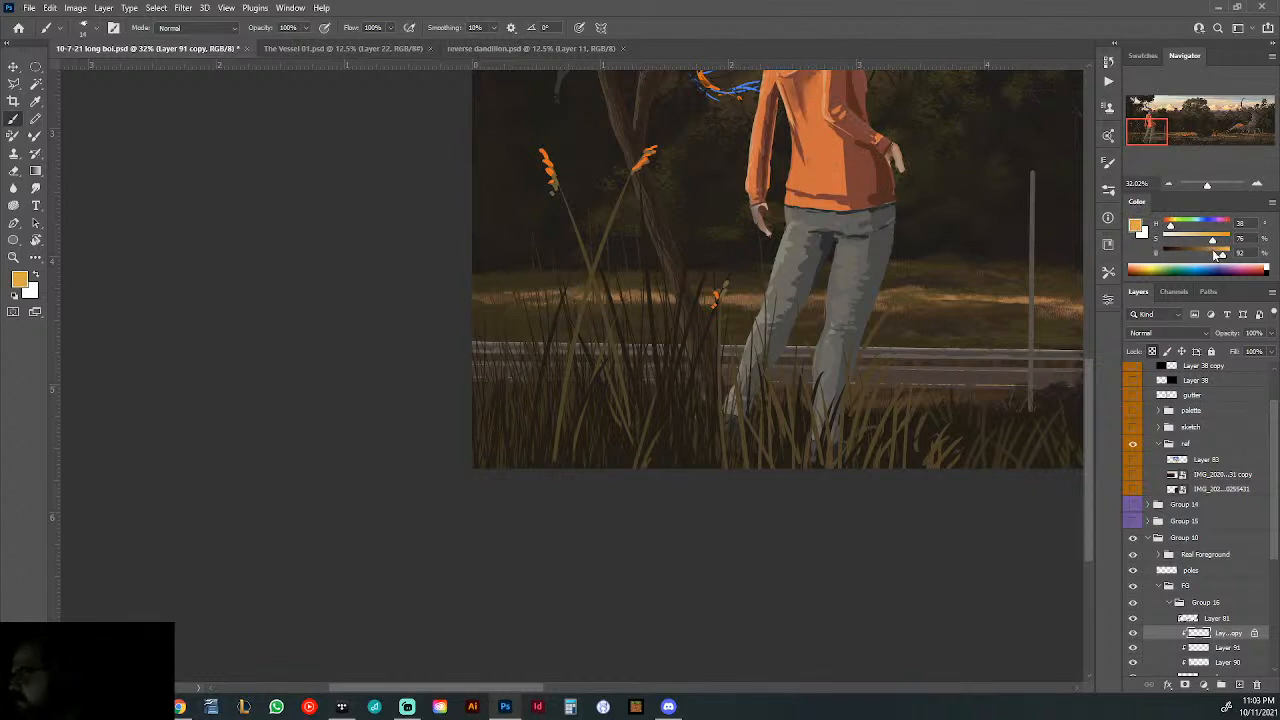
drag(1218, 255, 1168, 225)
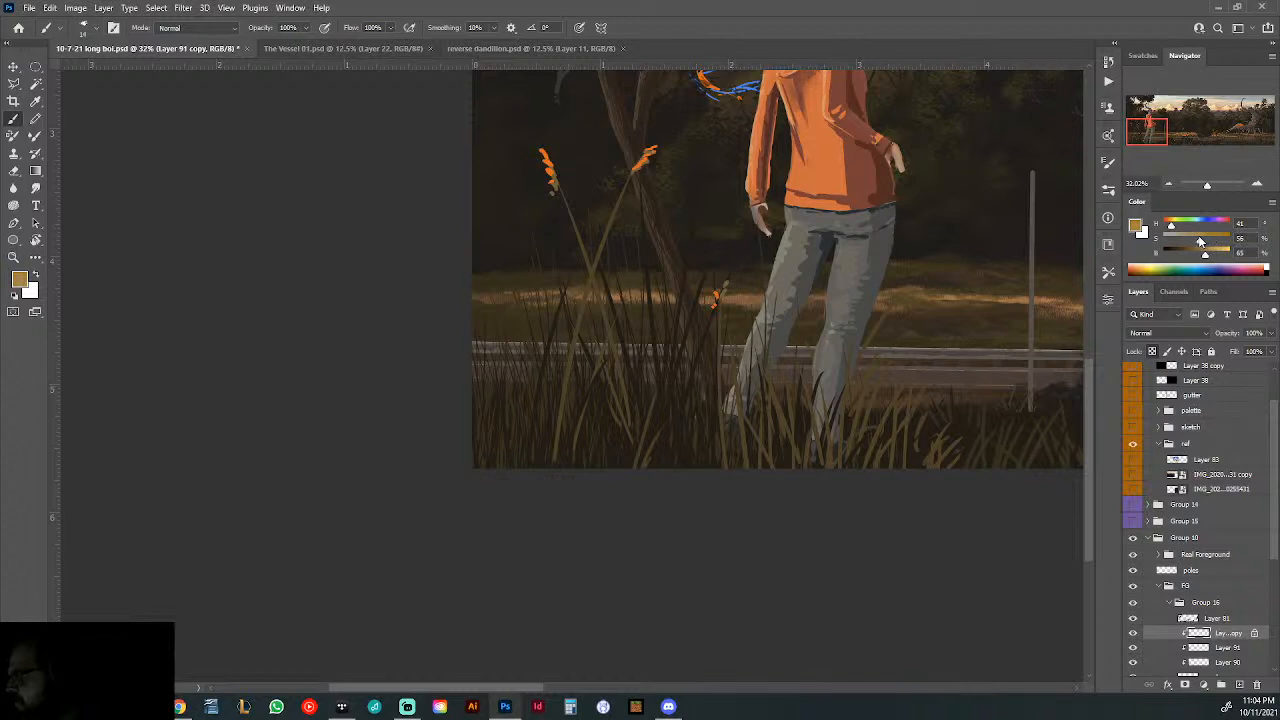
drag(1203, 256, 1200, 256)
drag(975, 338, 862, 367)
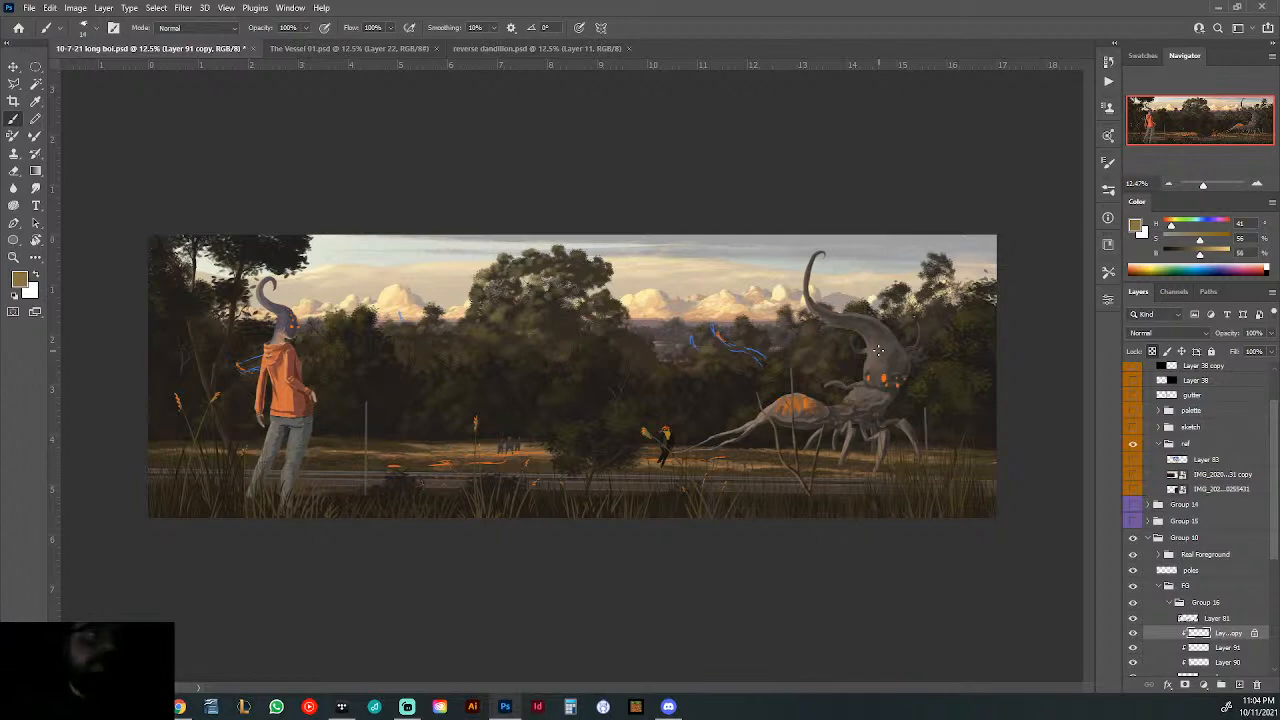
- Move the yellow road line slightly up and duplicate it with a tiny vertical offset to form a double line
scroll(477, 495, up, 5)
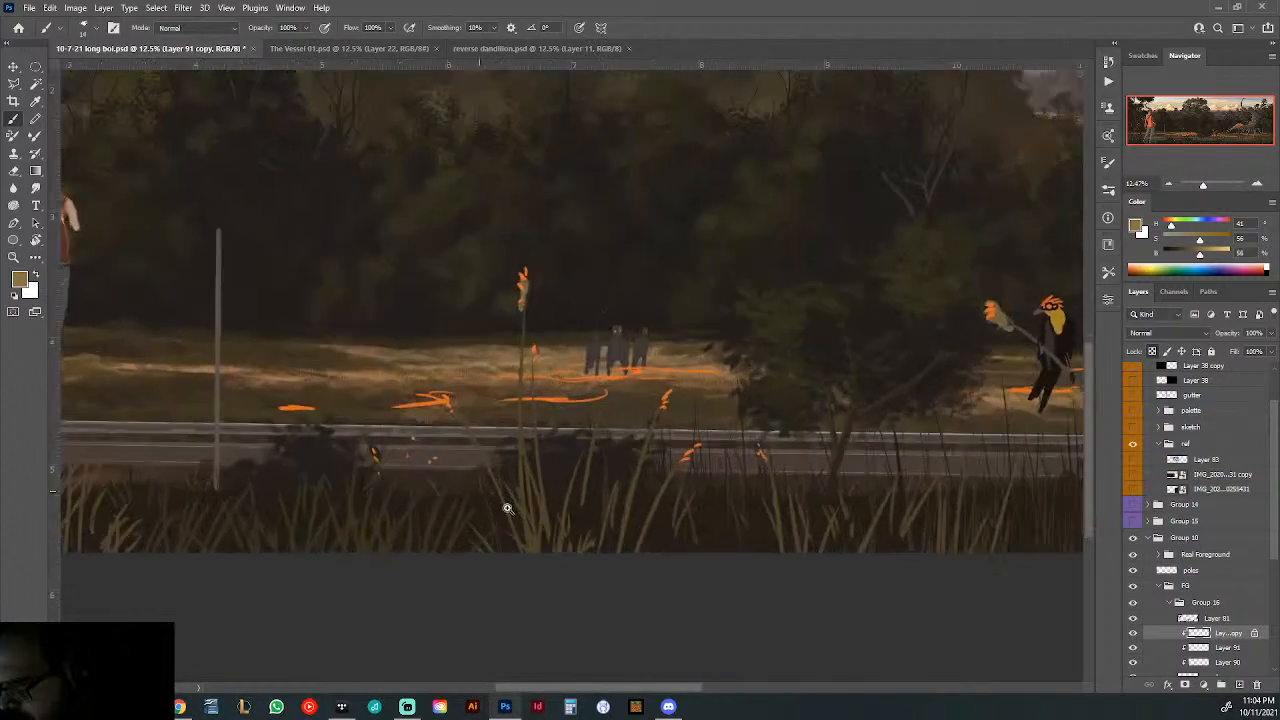
click(14, 67)
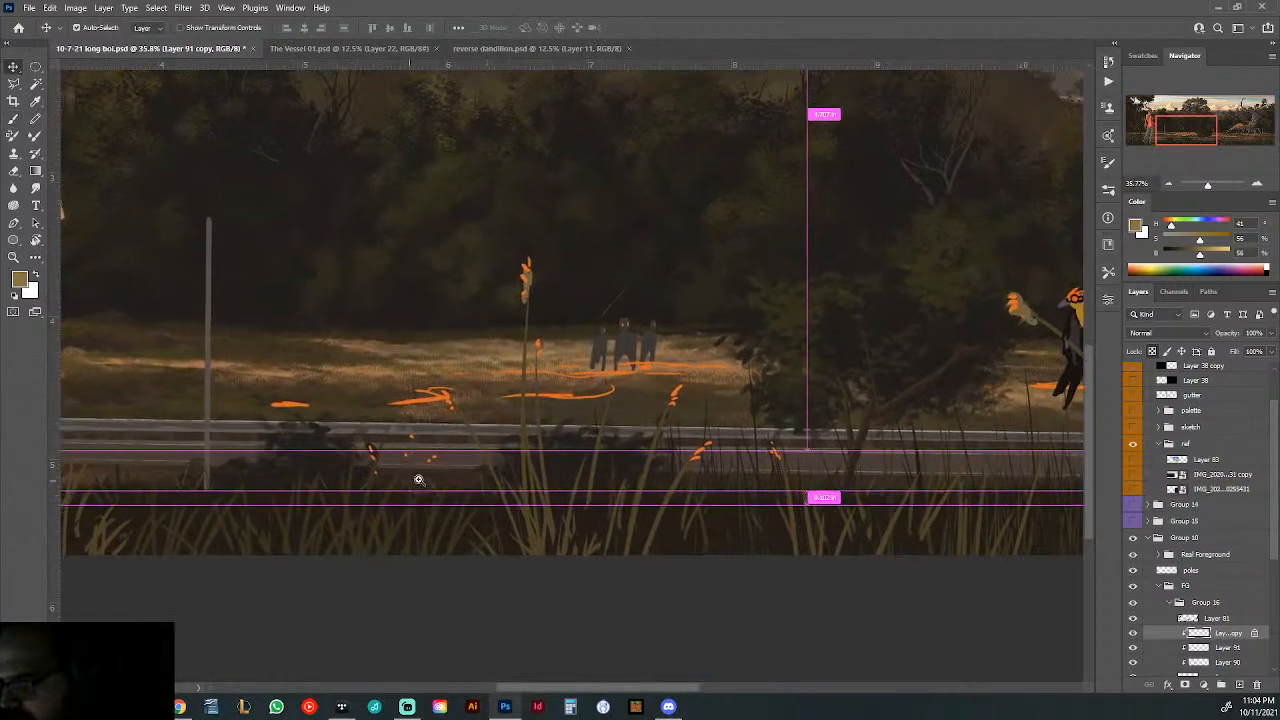
scroll(440, 478, up, 4)
drag(560, 440, 560, 434)
drag(672, 415, 571, 401)
scroll(703, 430, up, 10)
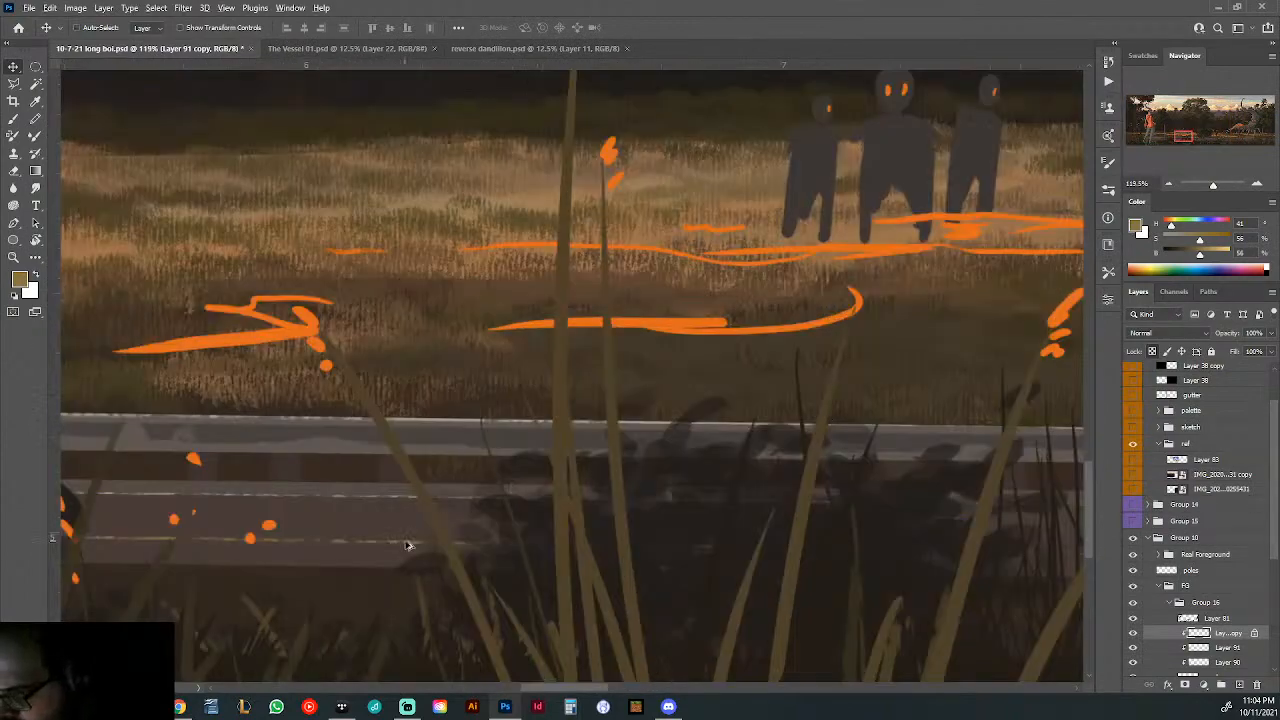
drag(408, 545, 410, 542)
scroll(522, 524, down, 3)
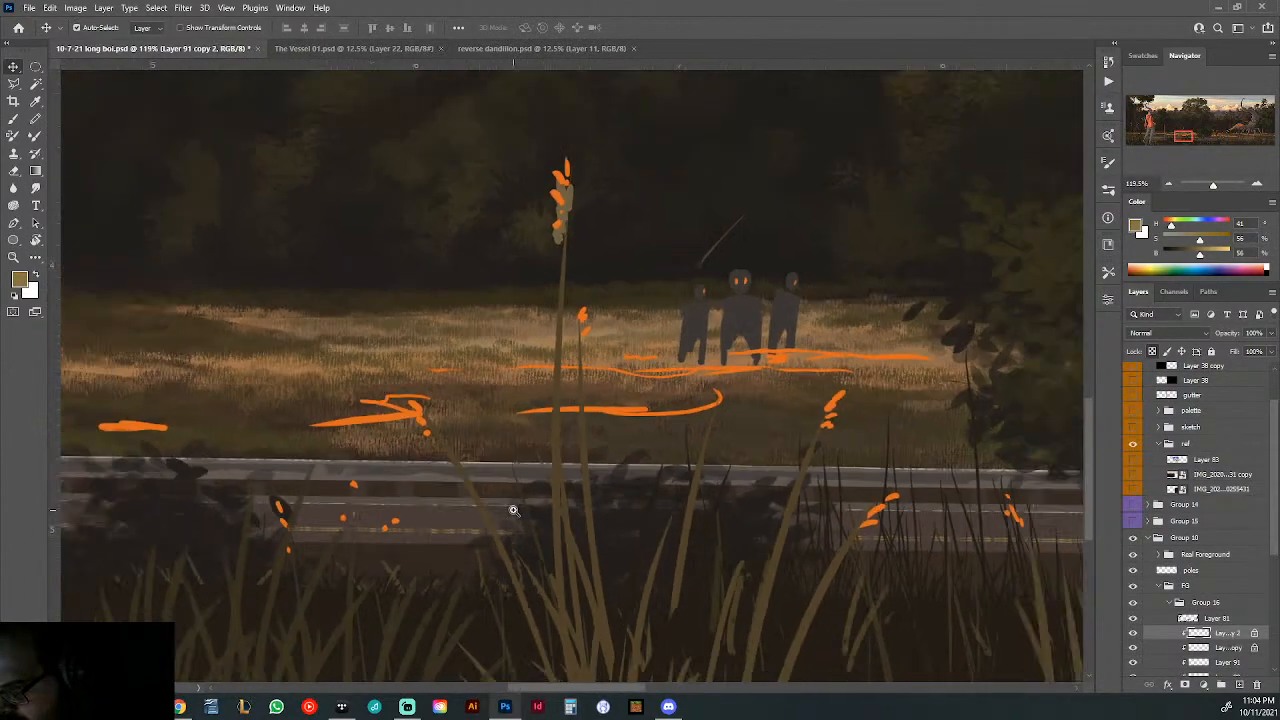
- Unlock the transparent pixels of Layer 91 copy 2 and use the Eraser to wear down the yellow line along the road
key(t)
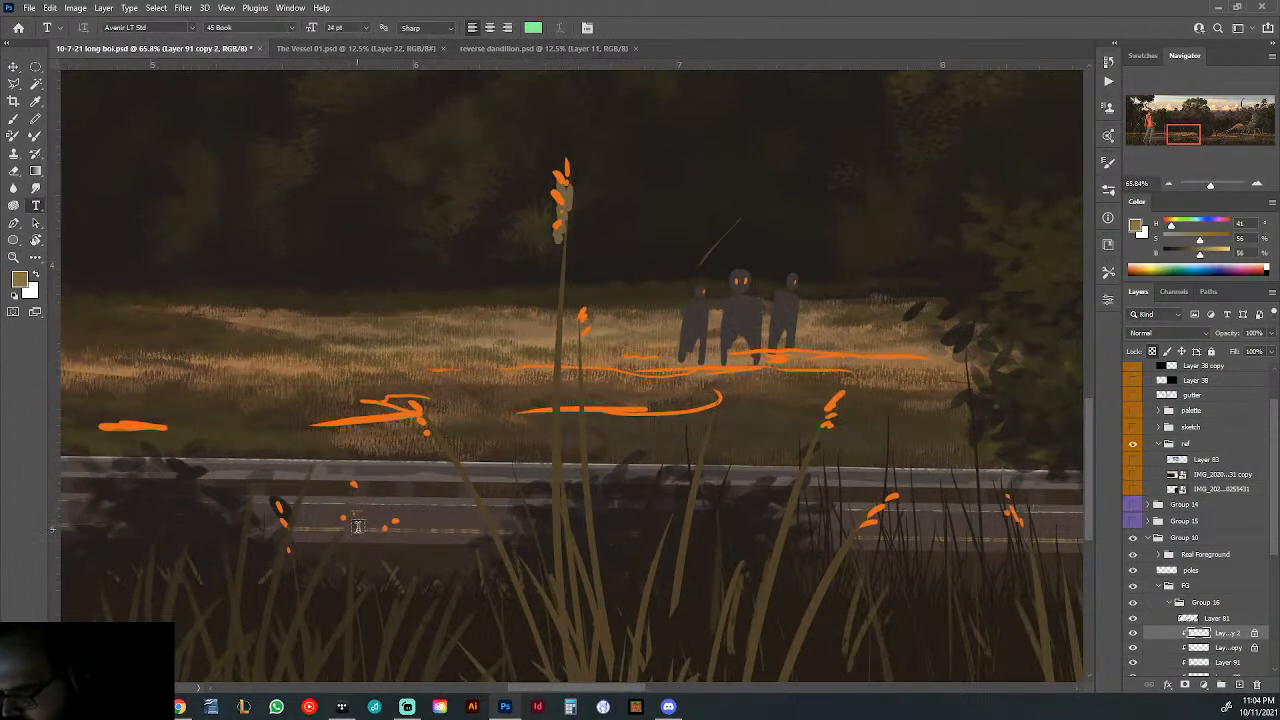
key(e)
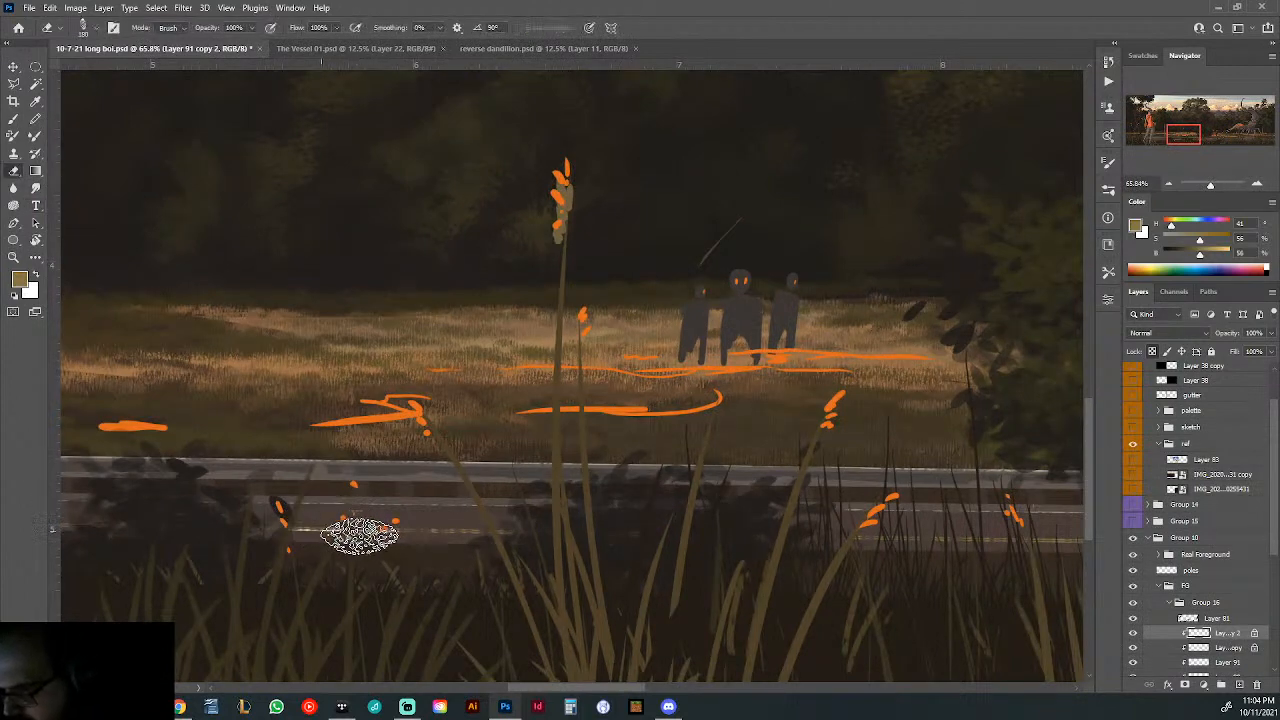
click(1255, 634)
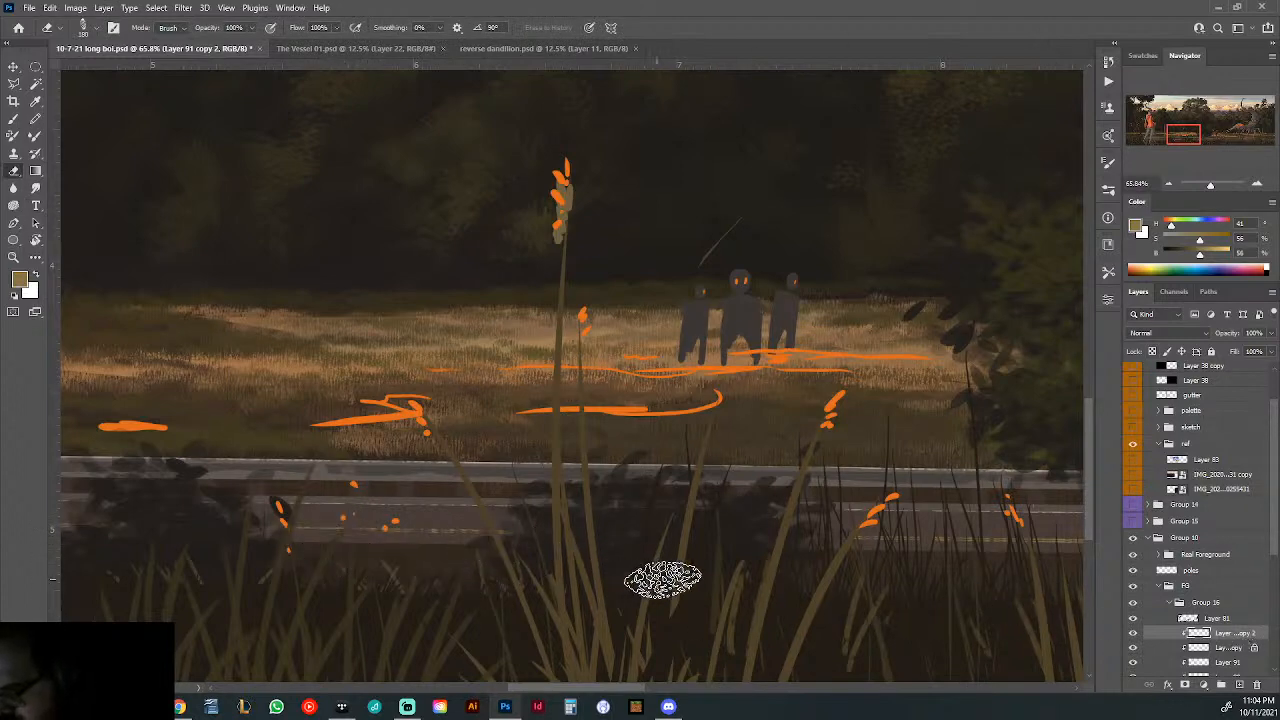
scroll(654, 570, right, 5)
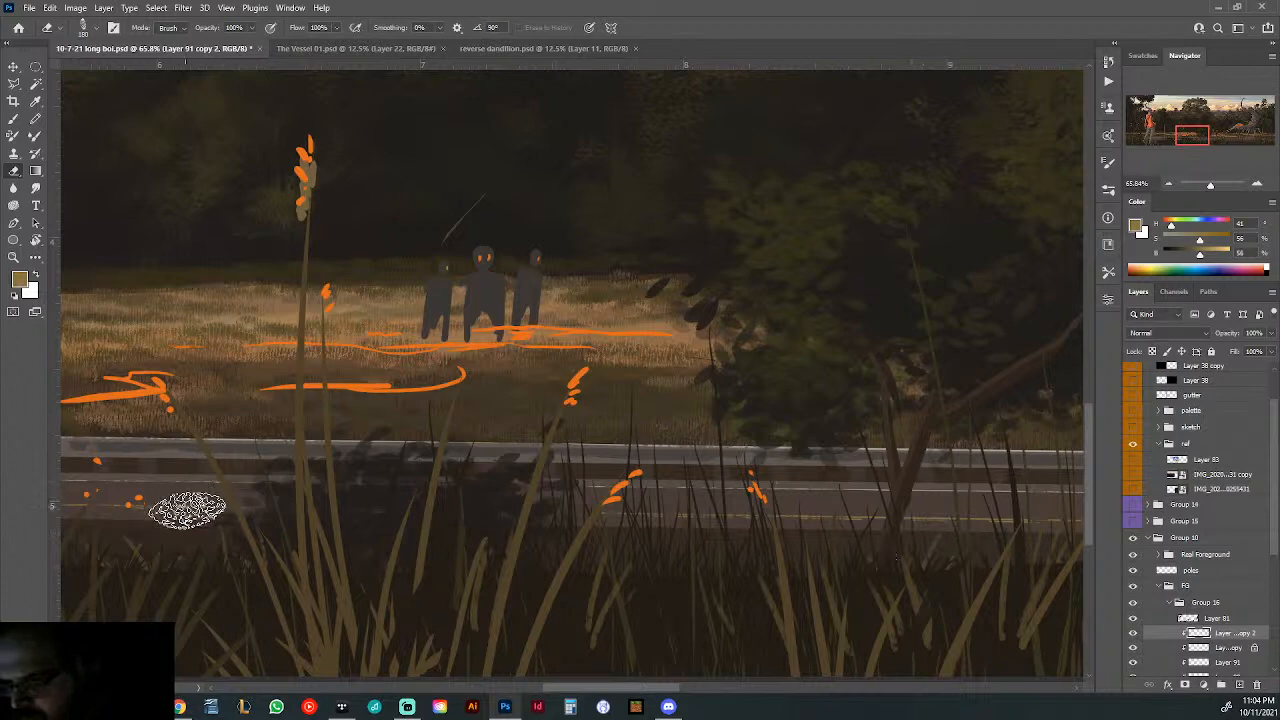
mouse_move(190, 505)
mouse_down()
mouse_move(615, 518)
mouse_move(803, 491)
mouse_up()
drag(477, 506, 649, 506)
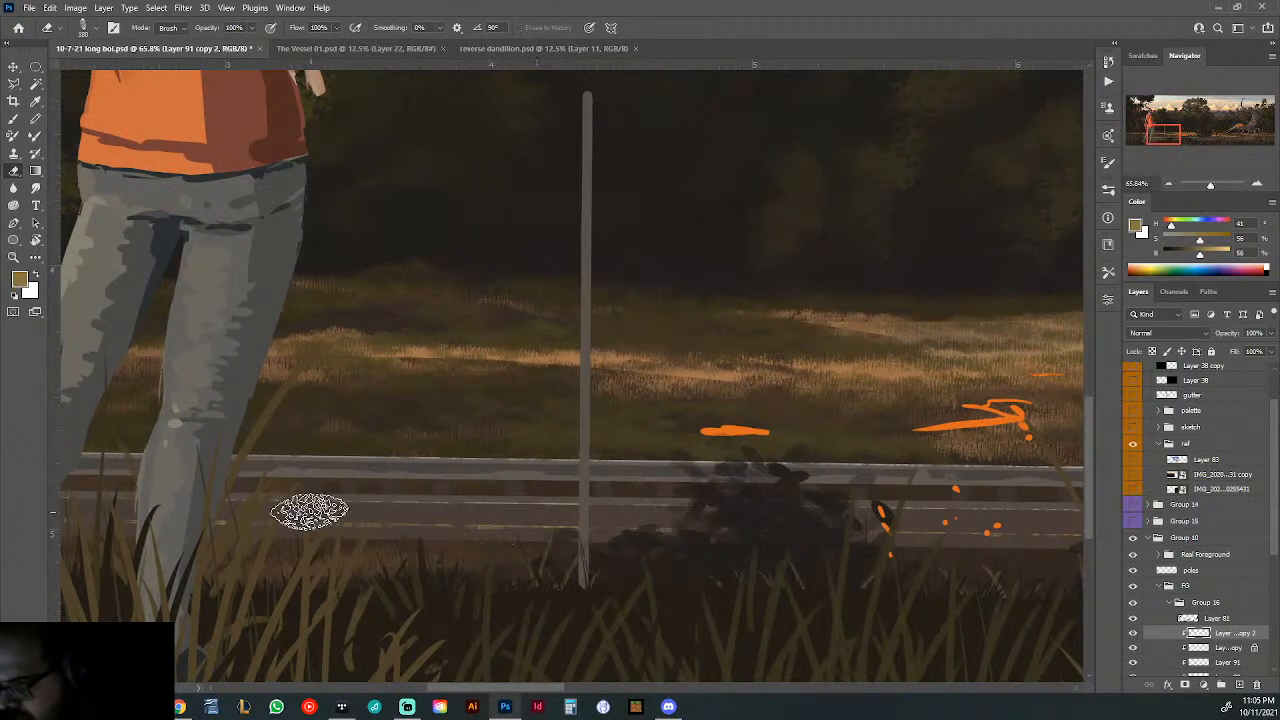
drag(294, 517, 795, 517)
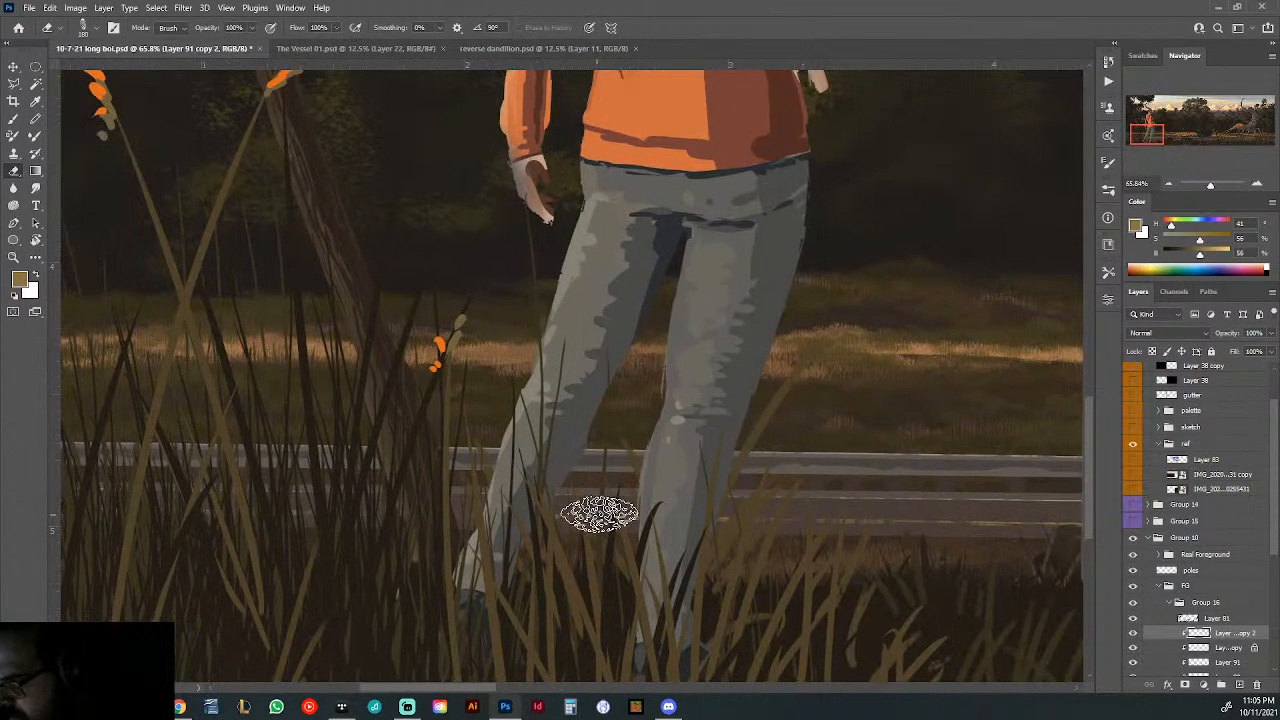
drag(224, 514, 126, 517)
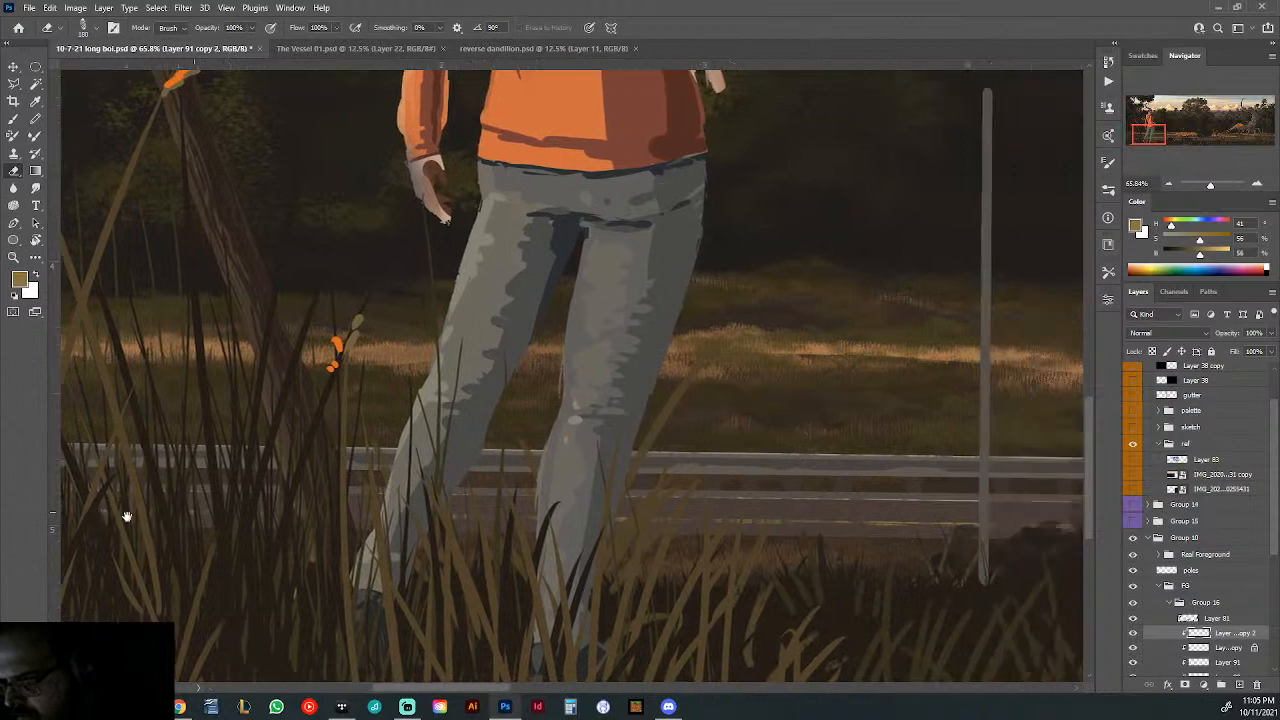
drag(863, 499, 760, 503)
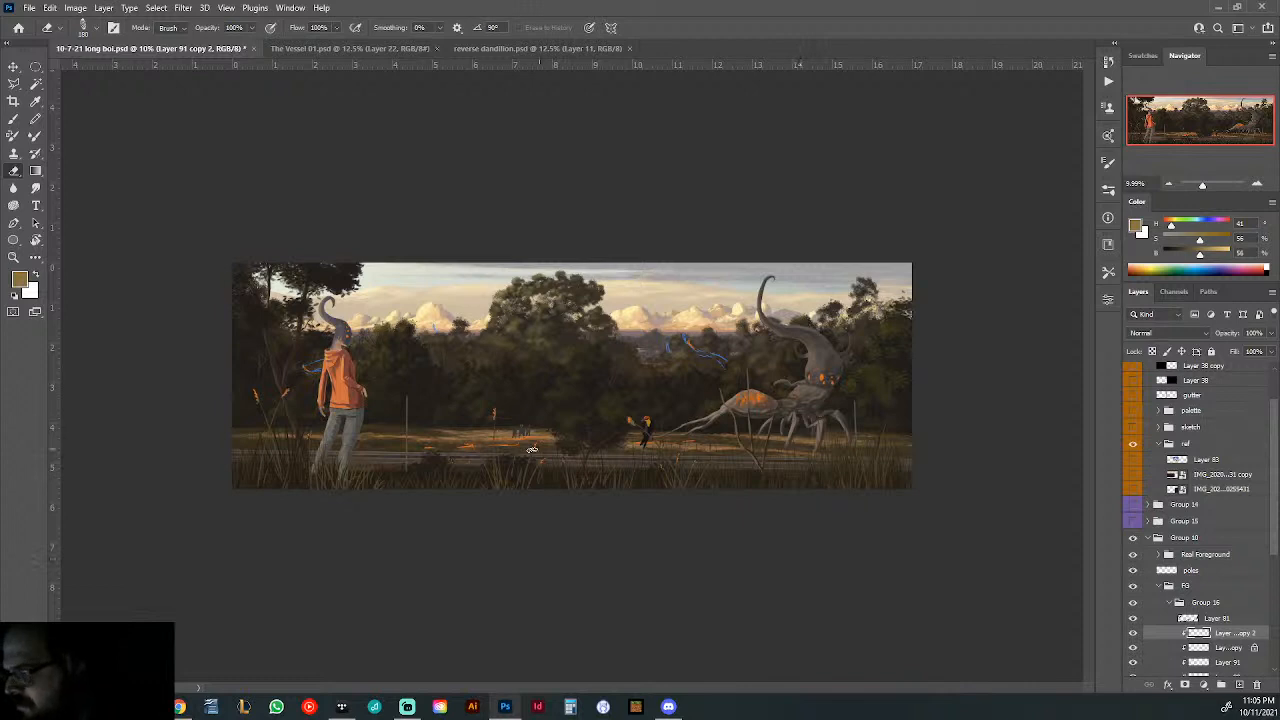
- Identify the layer of the three small background figures by toggling visibility in the BG Figures group, and select Layer 18
drag(507, 427, 538, 434)
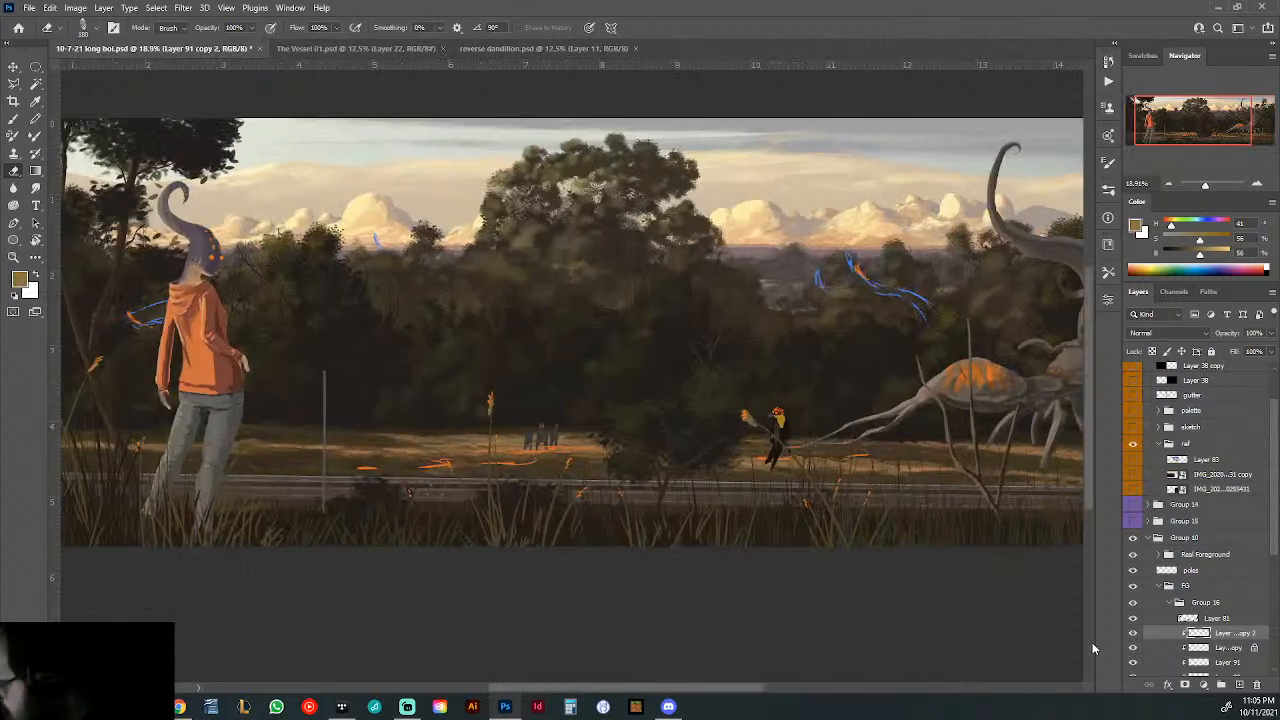
scroll(1191, 587, down, 5)
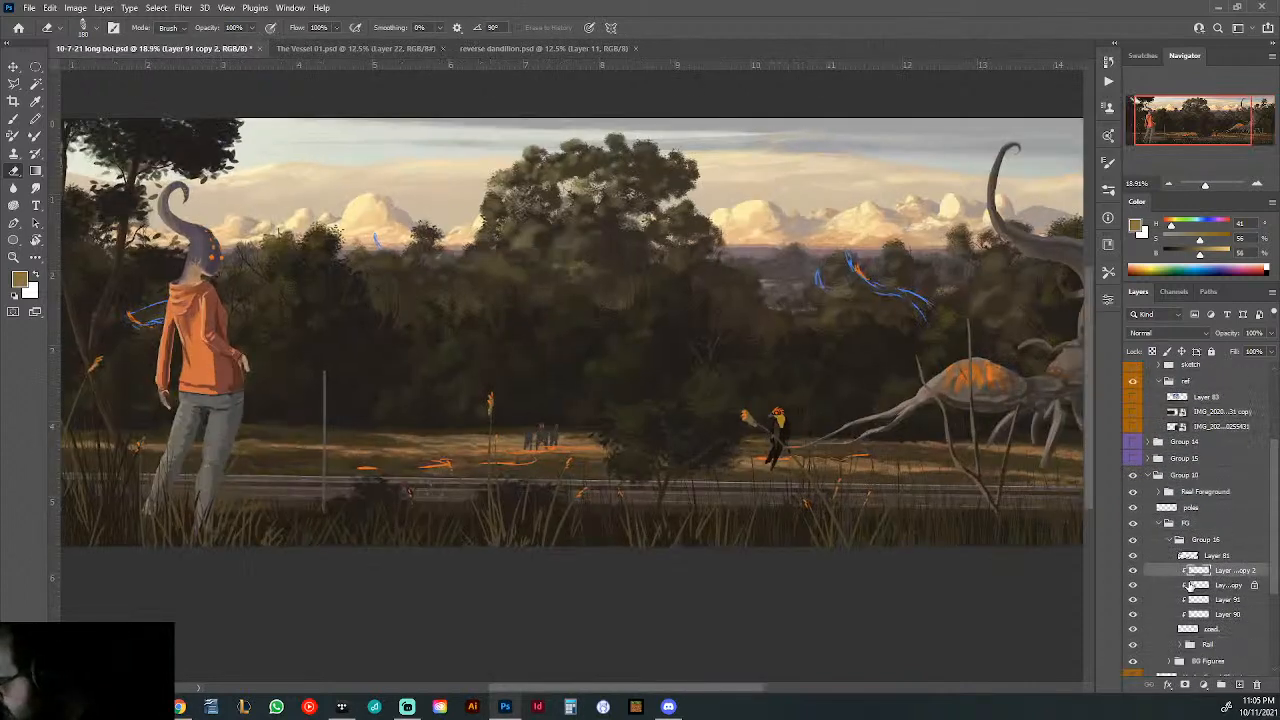
scroll(1189, 587, down, 2)
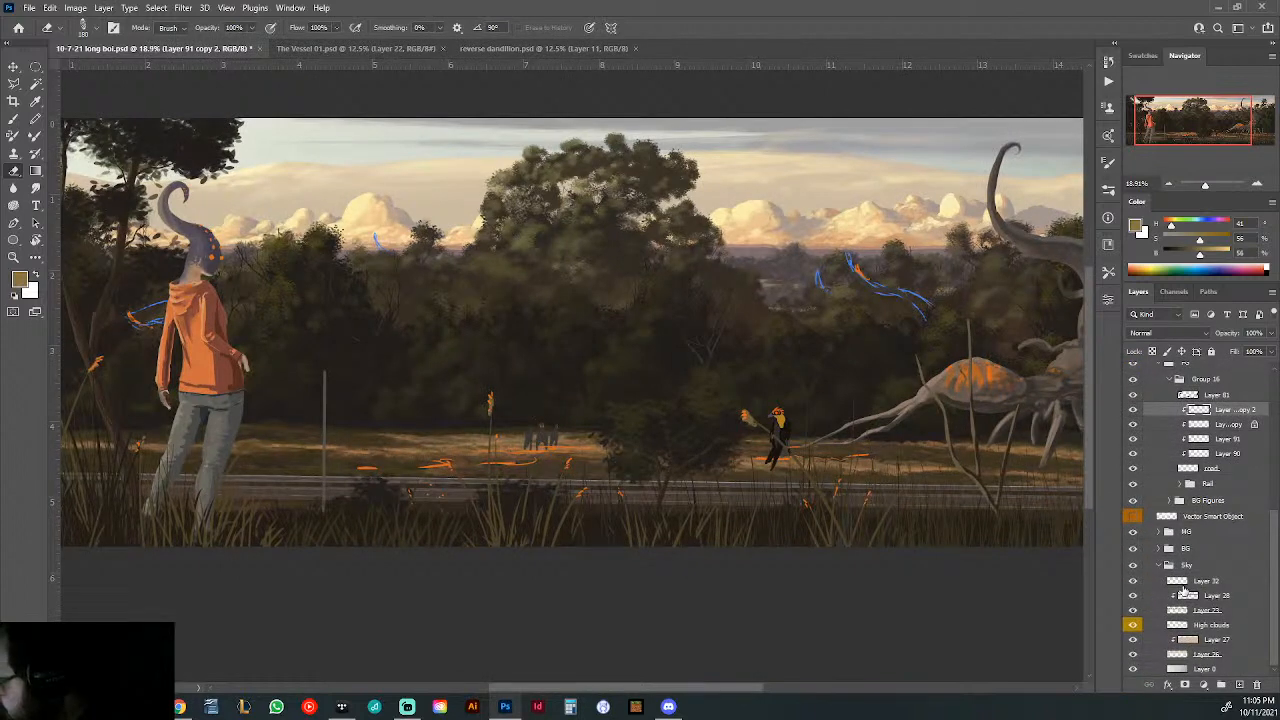
click(1134, 502)
click(1134, 502)
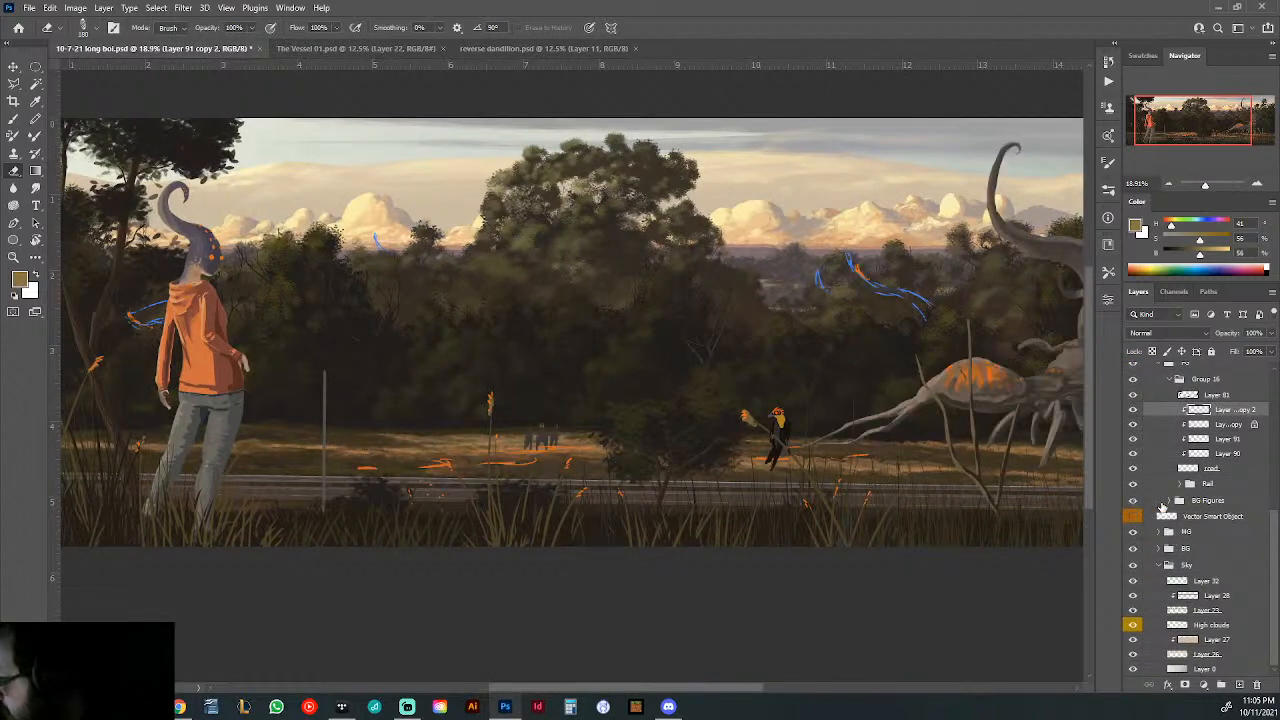
click(1172, 501)
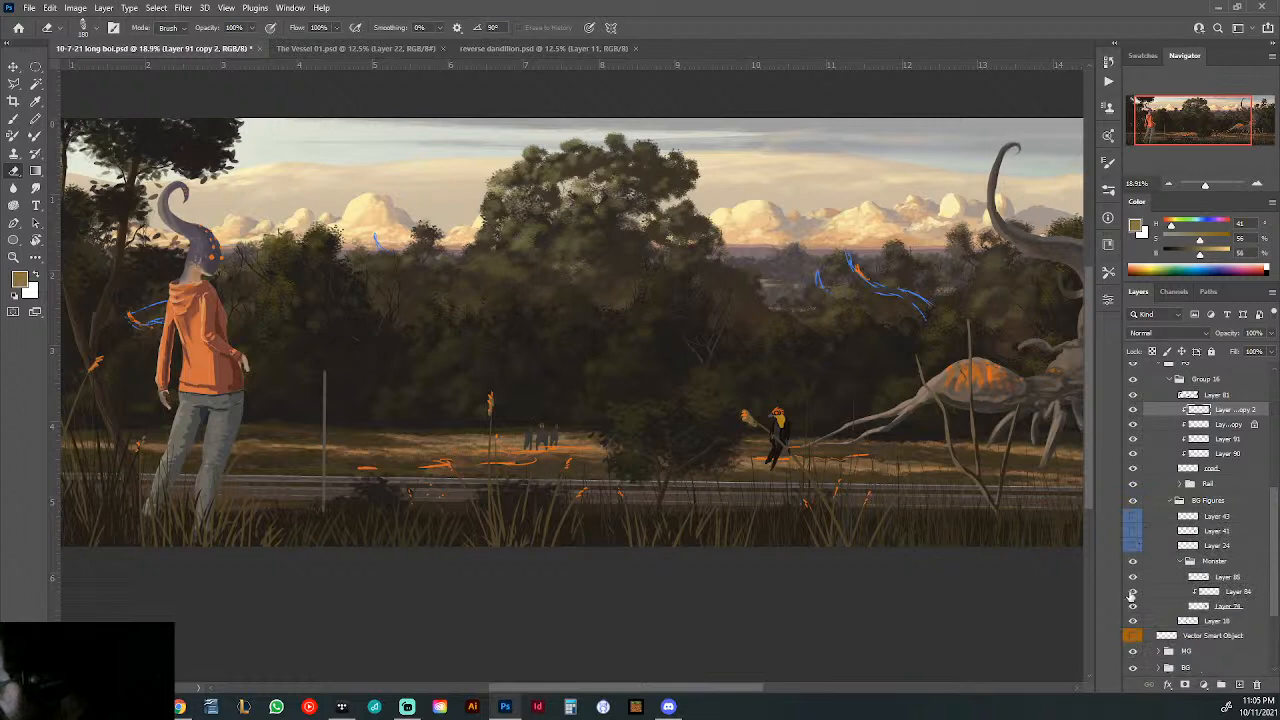
click(1133, 621)
click(1133, 621)
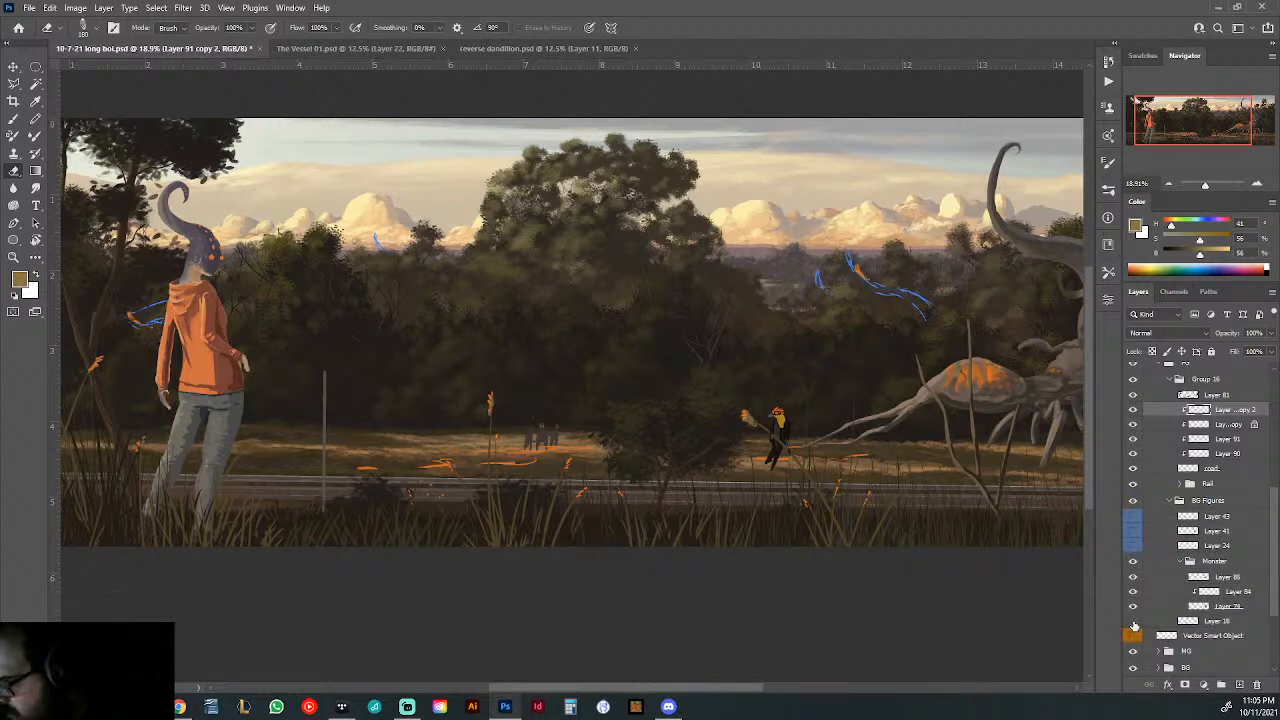
click(1133, 621)
click(1133, 621)
click(1188, 622)
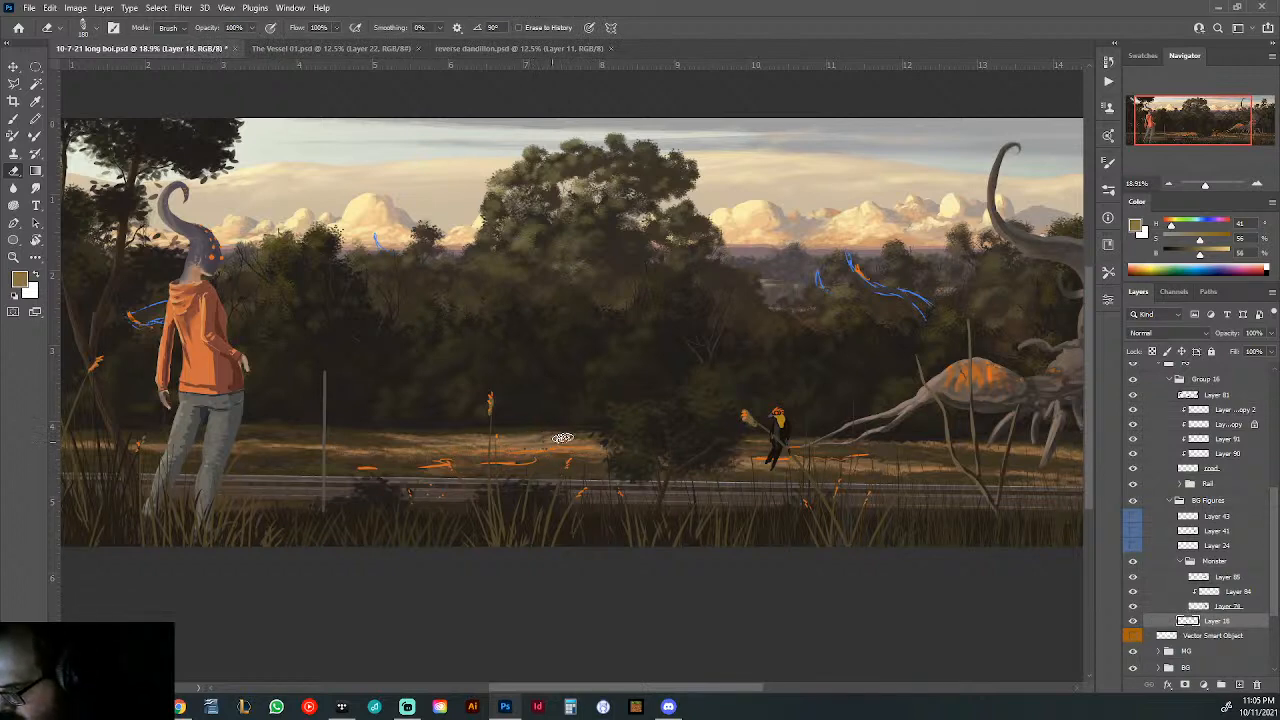
- Select the poles layer above the FG group for further painting
drag(820, 457, 750, 476)
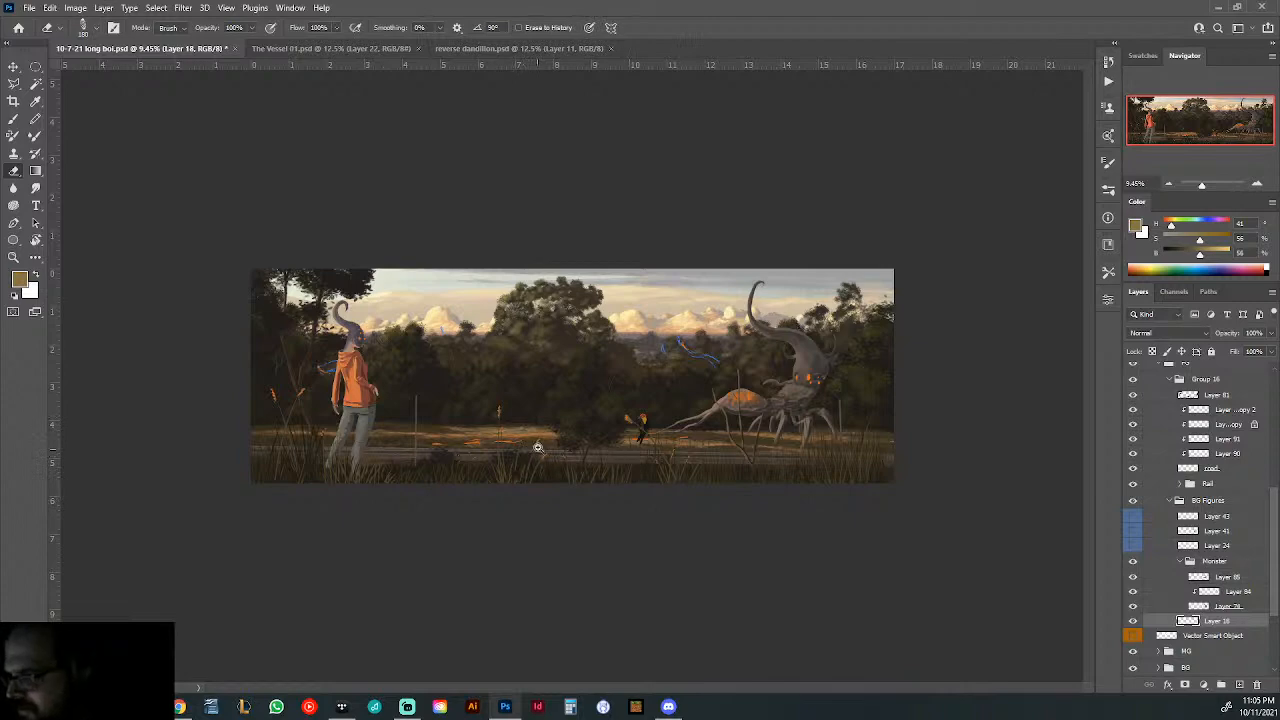
drag(537, 445, 599, 452)
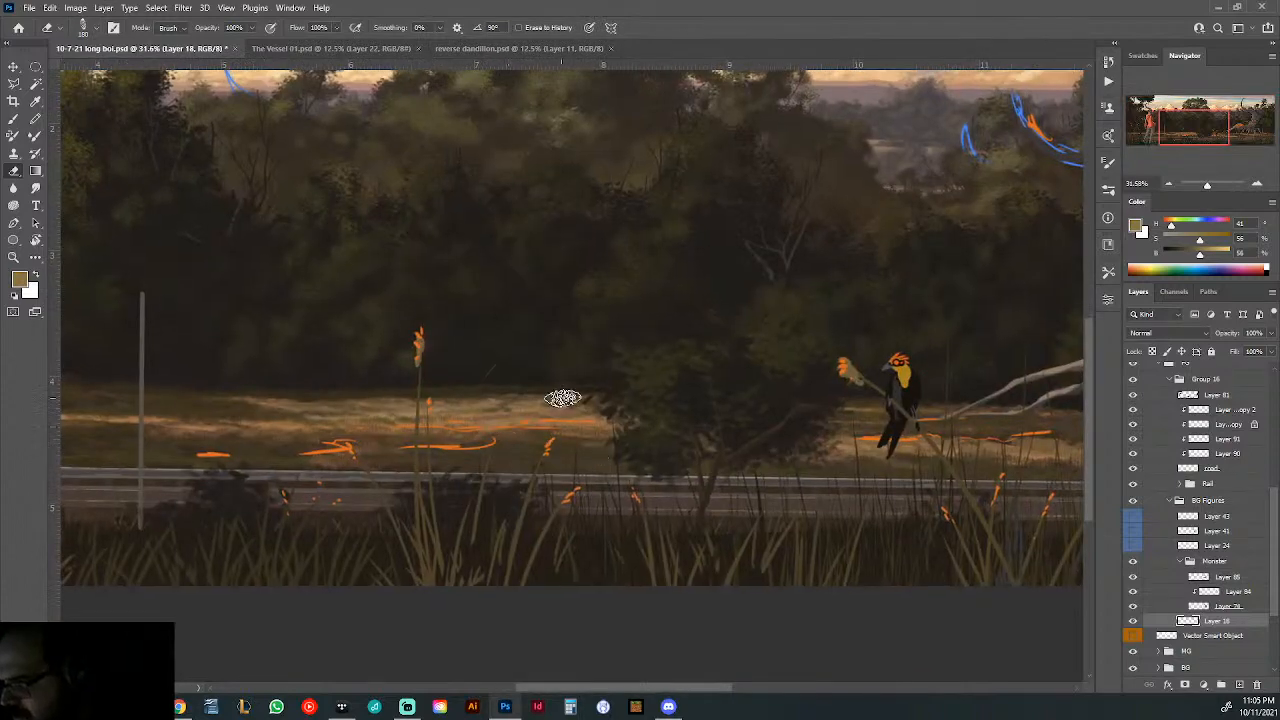
scroll(625, 420, down, 5)
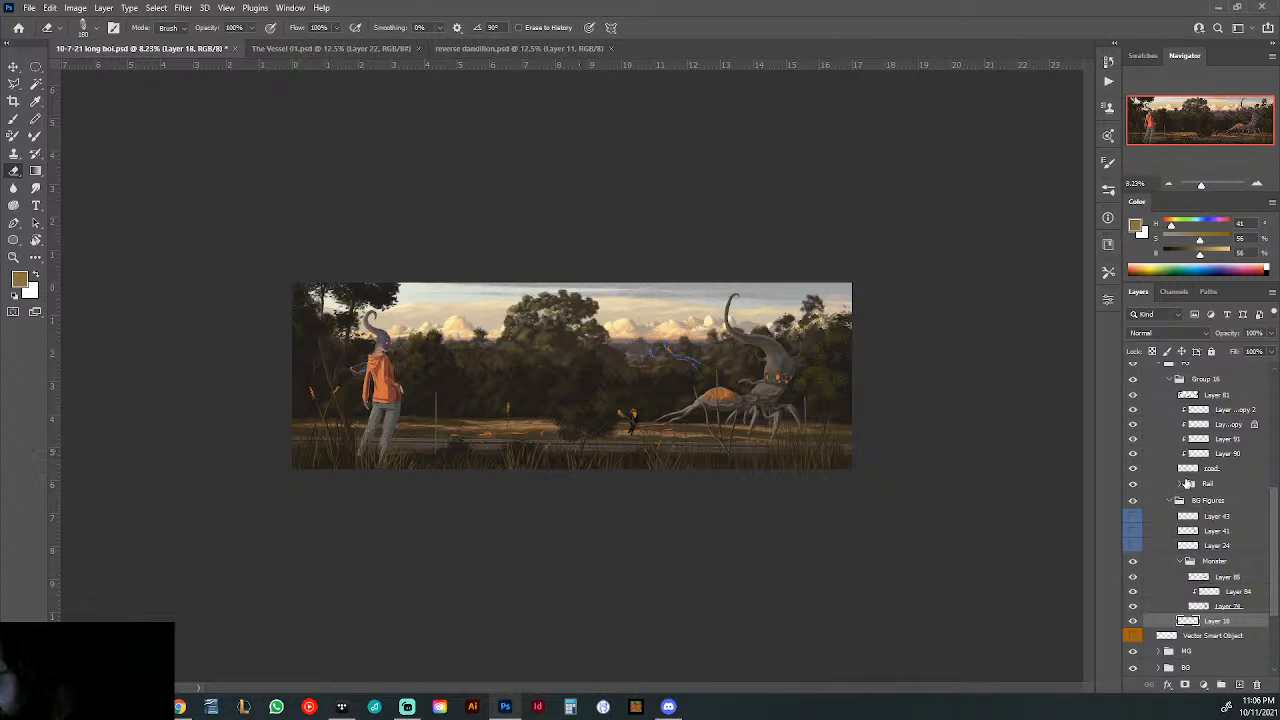
scroll(1187, 483, up, 2)
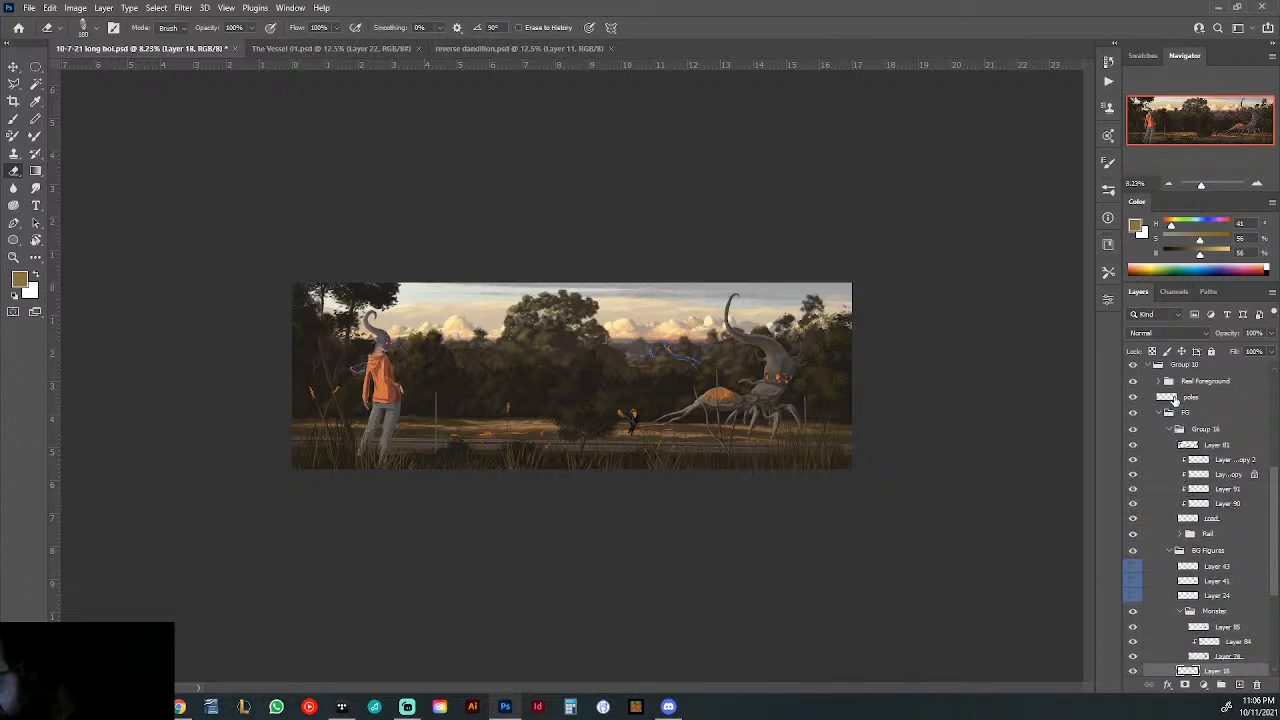
click(1203, 399)
scroll(443, 400, up, 3)
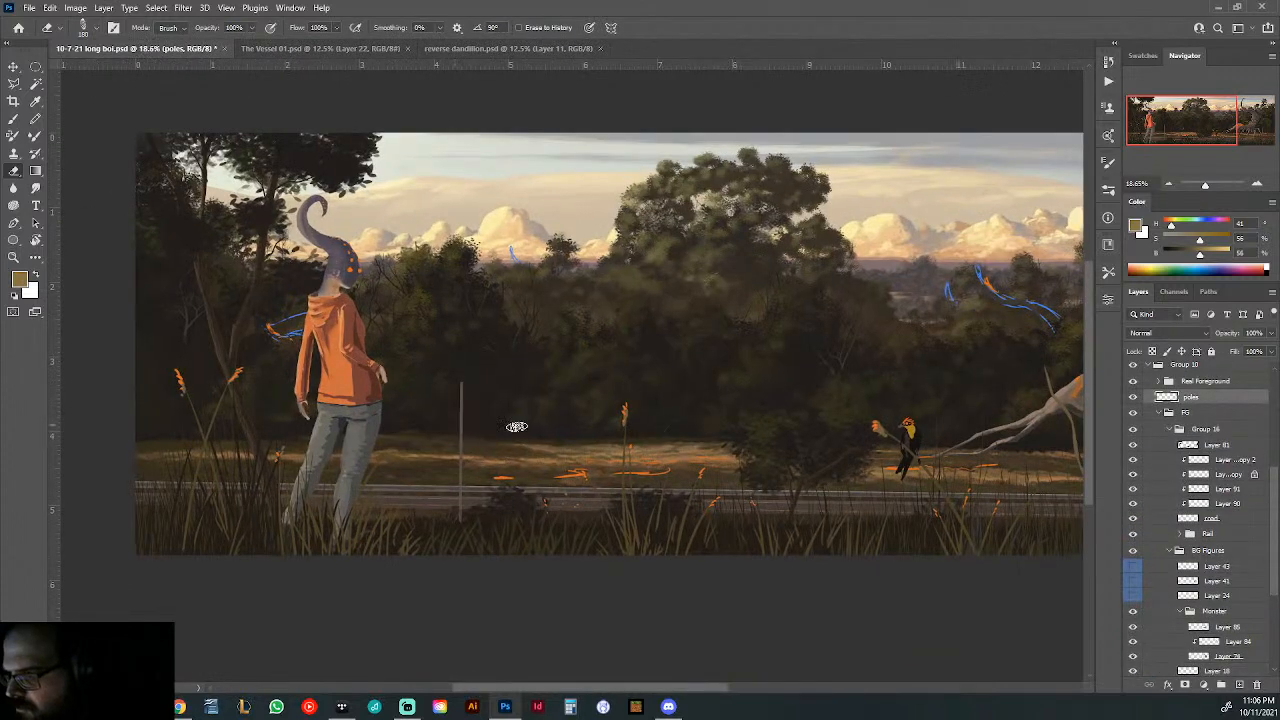
- Show the lowest photo in the ref group to compare it with the painting, hide it again and activate the Brush tool
scroll(1193, 439, up, 5)
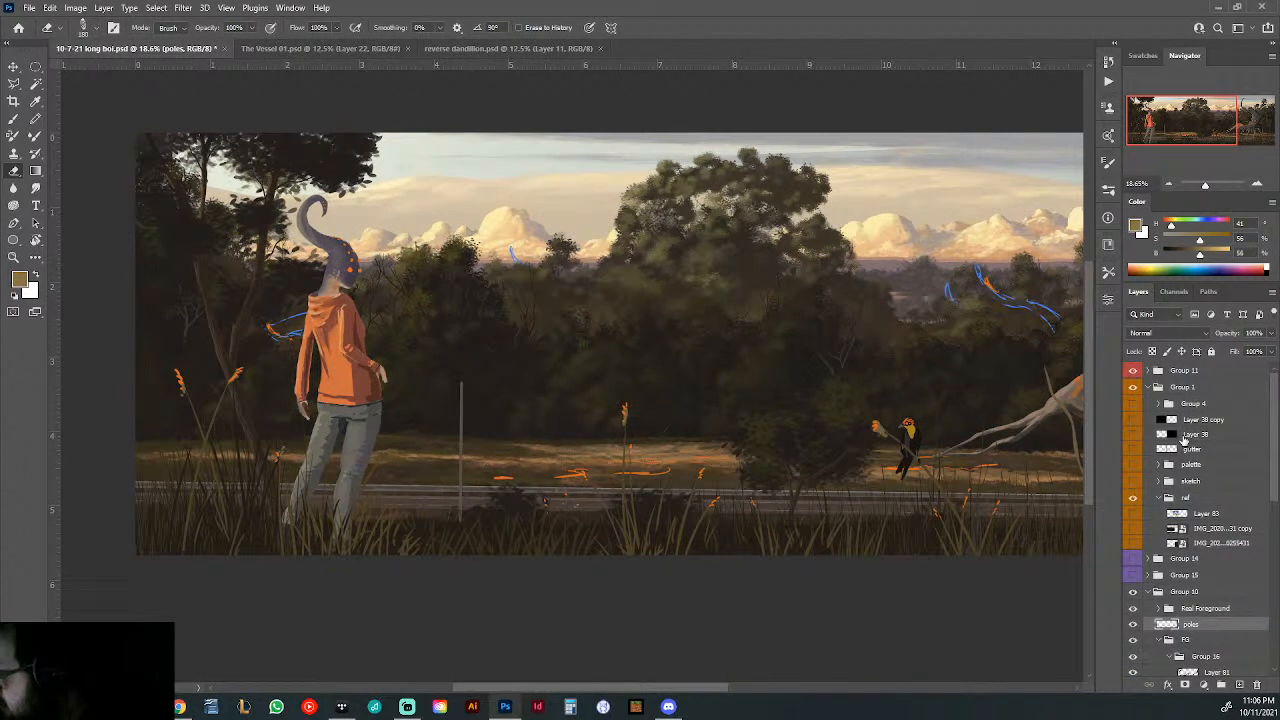
click(1132, 543)
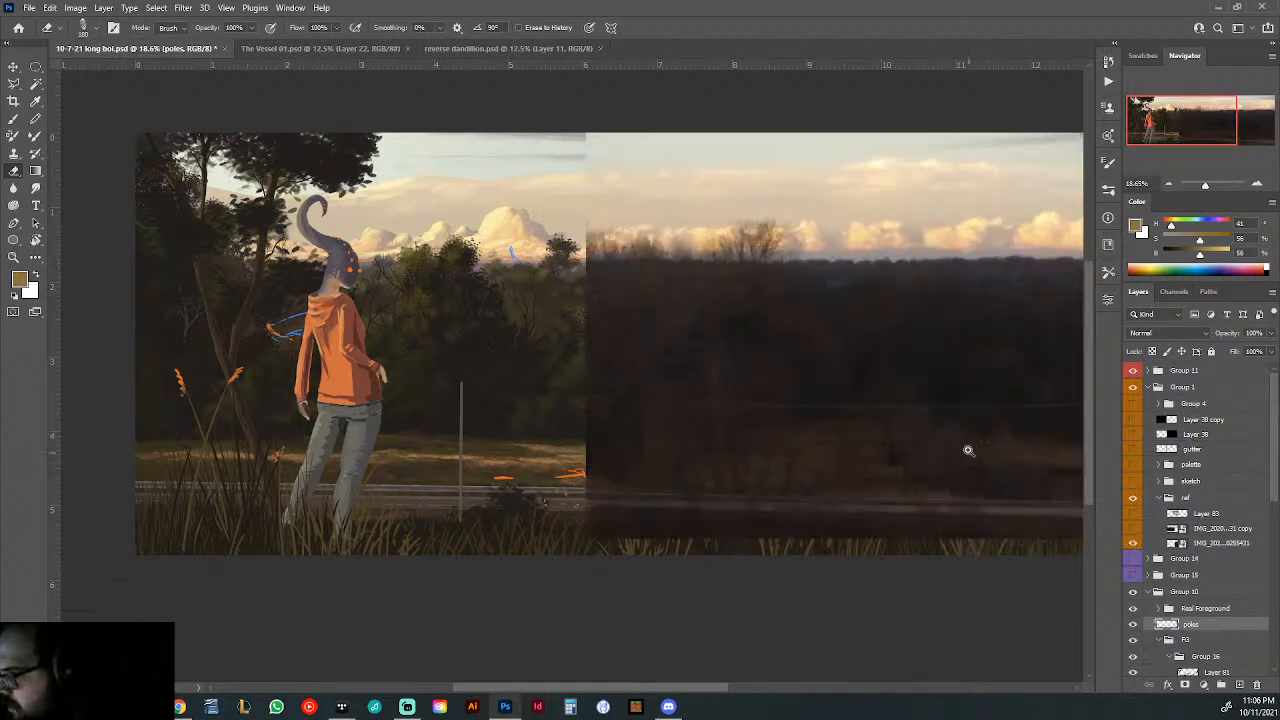
drag(964, 421, 941, 435)
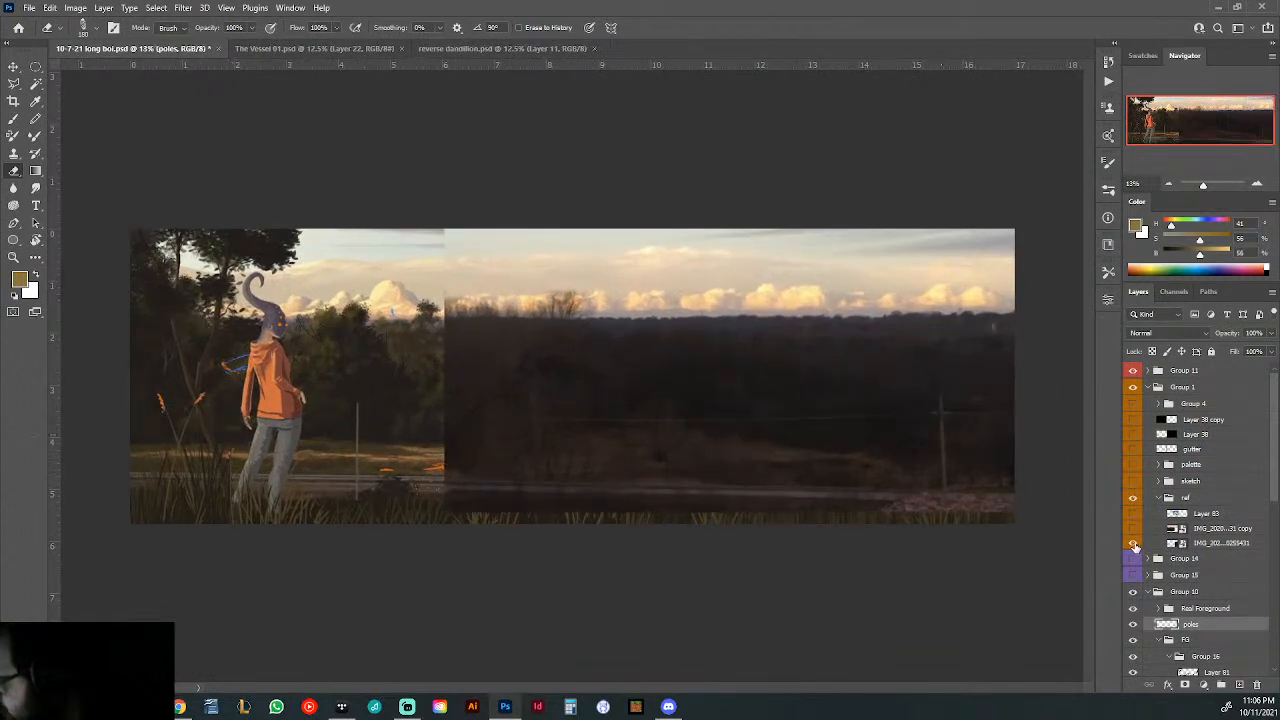
click(1133, 544)
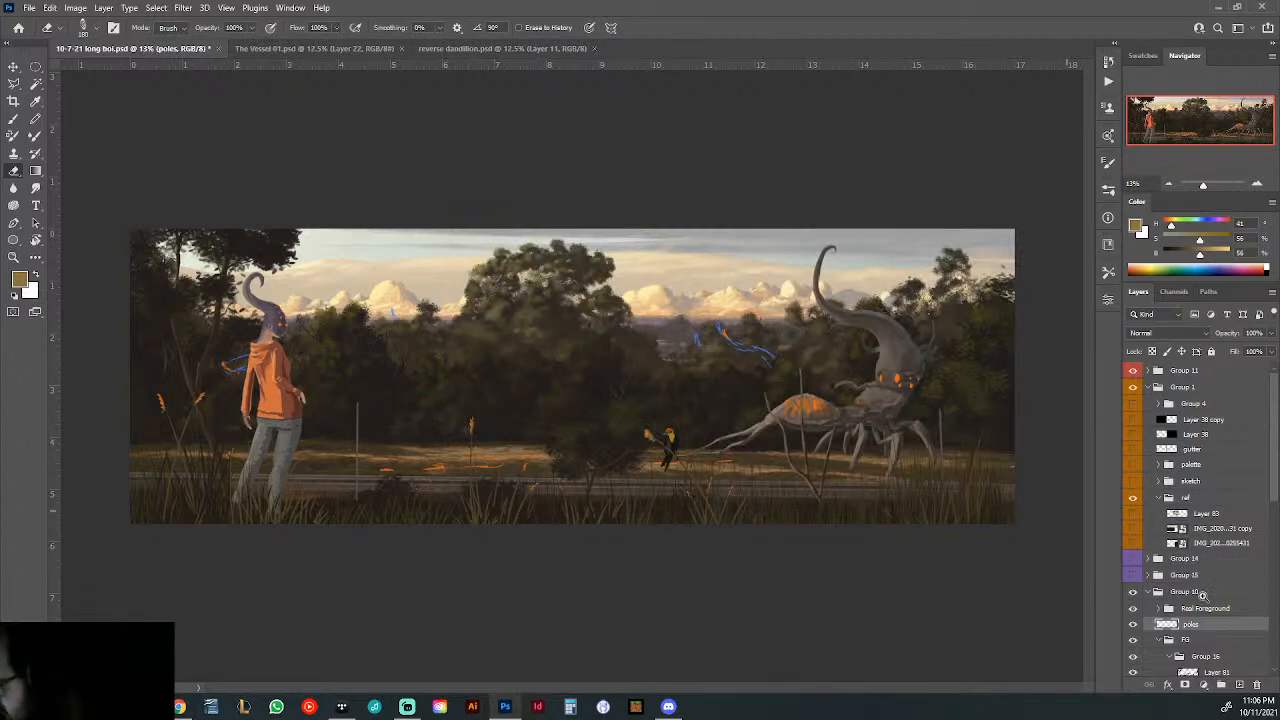
key(b)
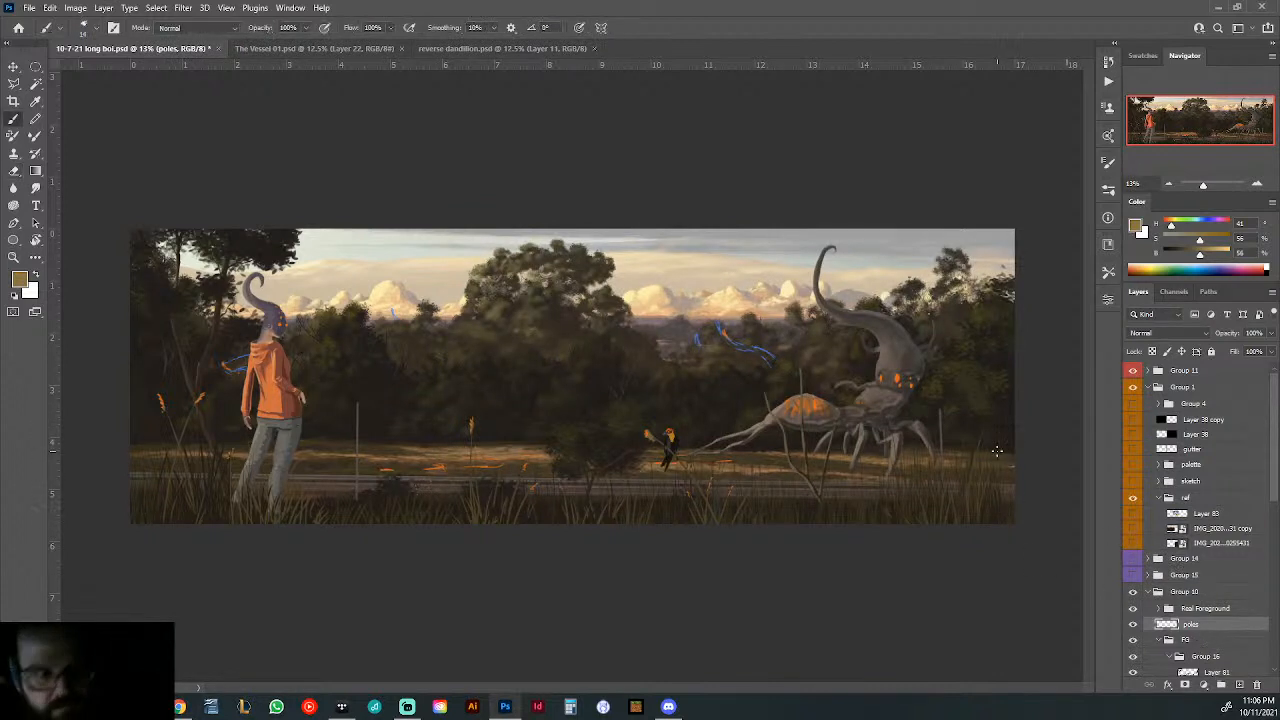
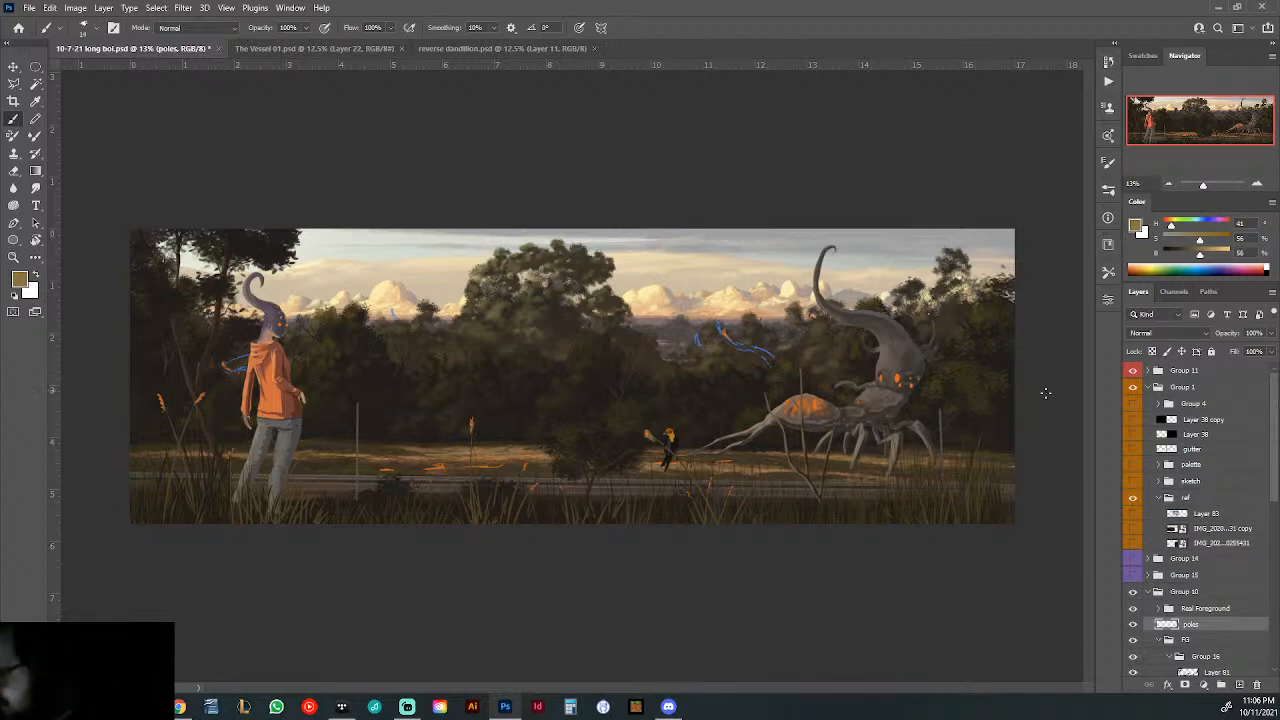
- Select the Square brush from the good brushes set for painting the pole beside the creature
drag(953, 438, 994, 452)
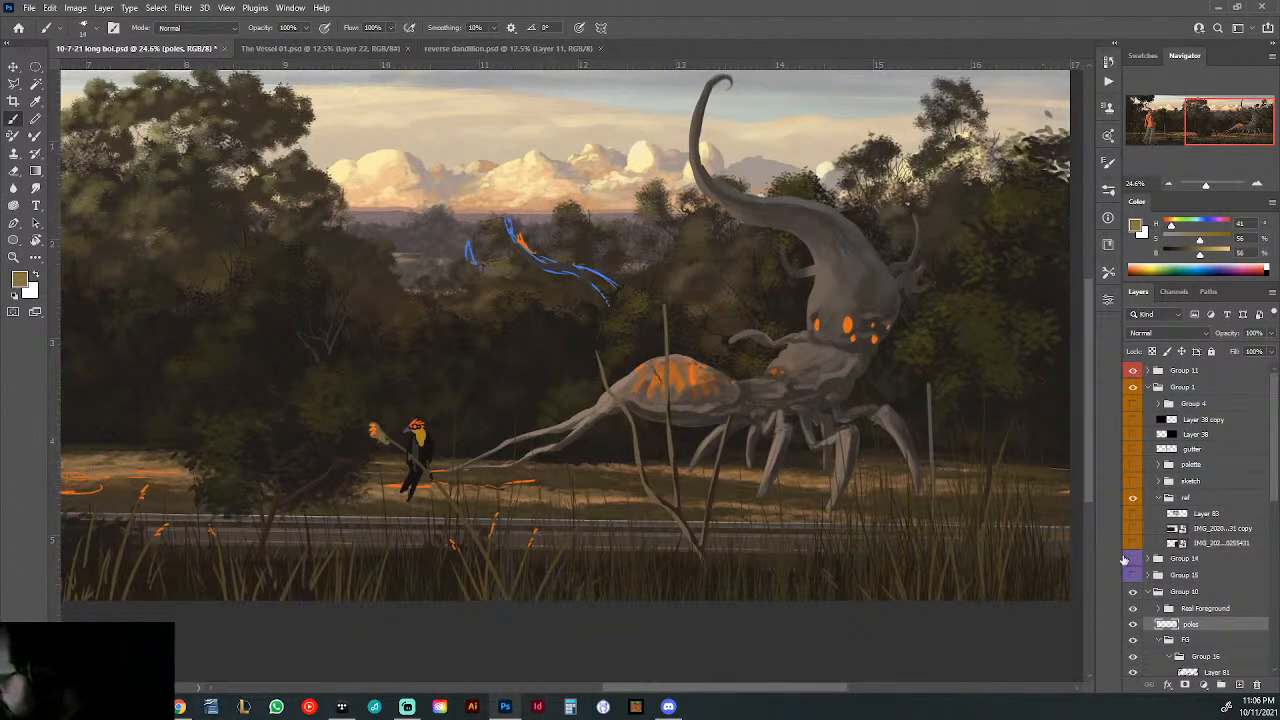
right_click(953, 357)
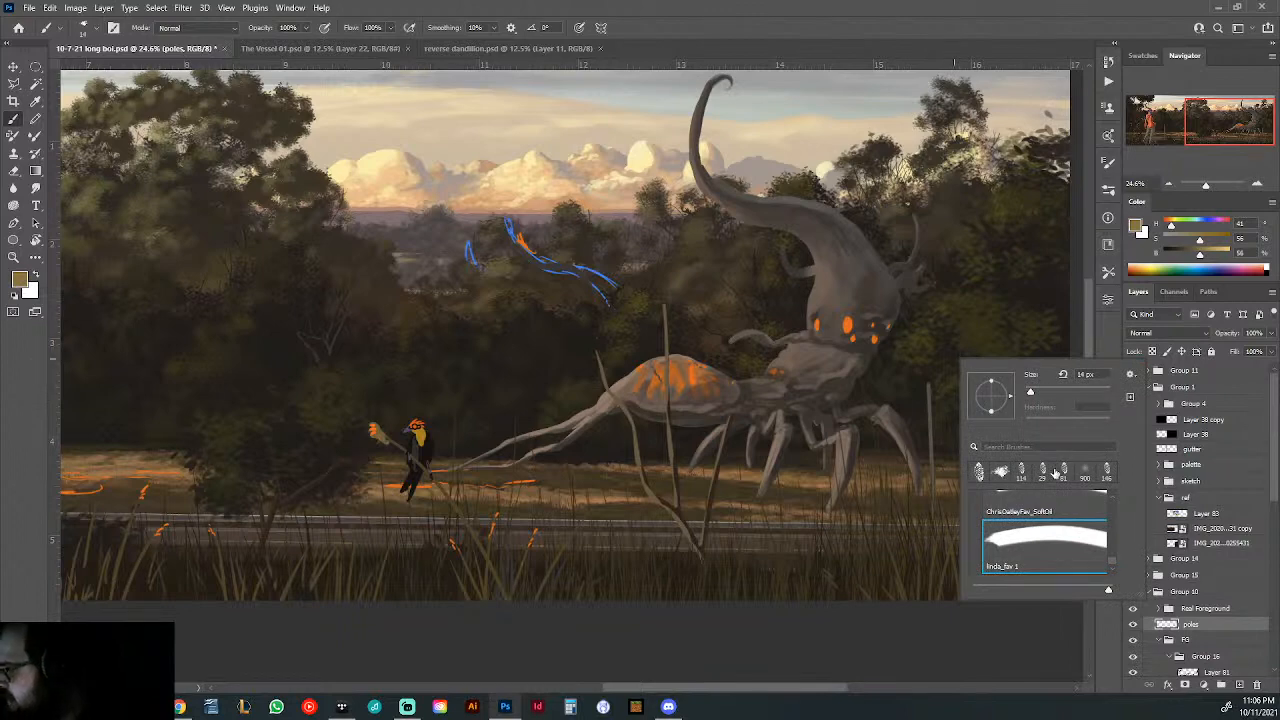
click(1108, 190)
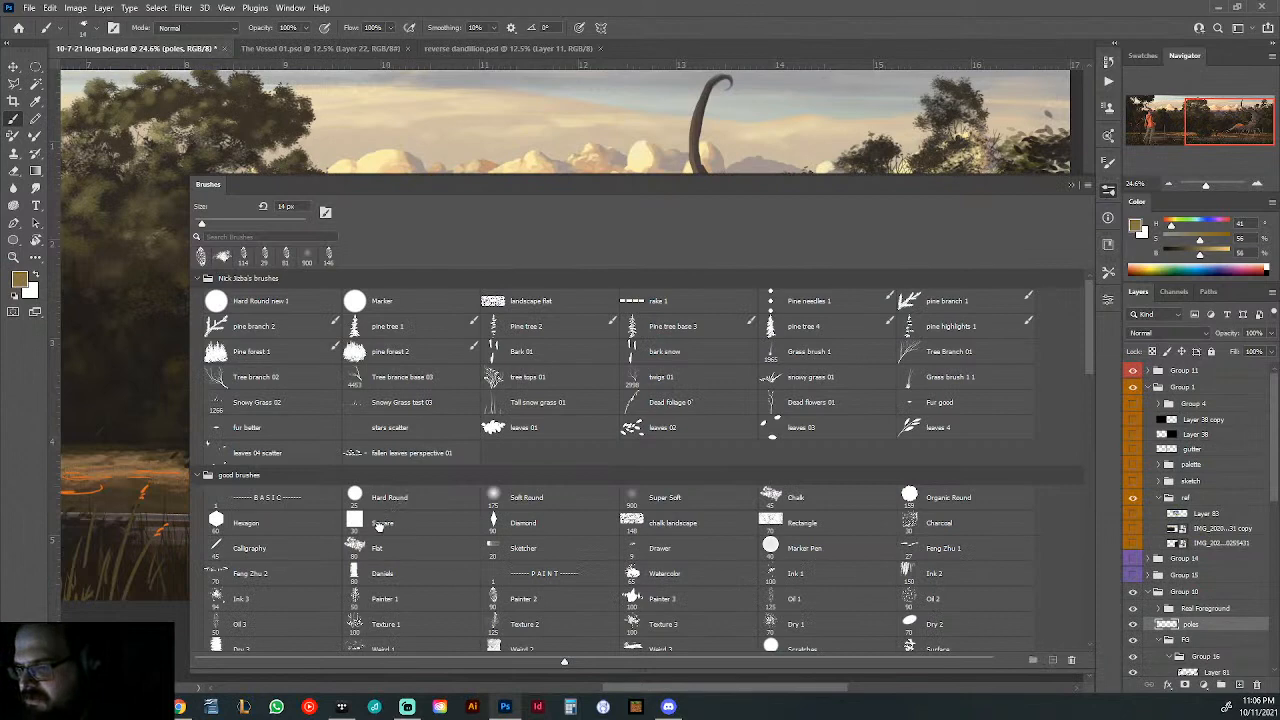
click(383, 524)
click(1072, 186)
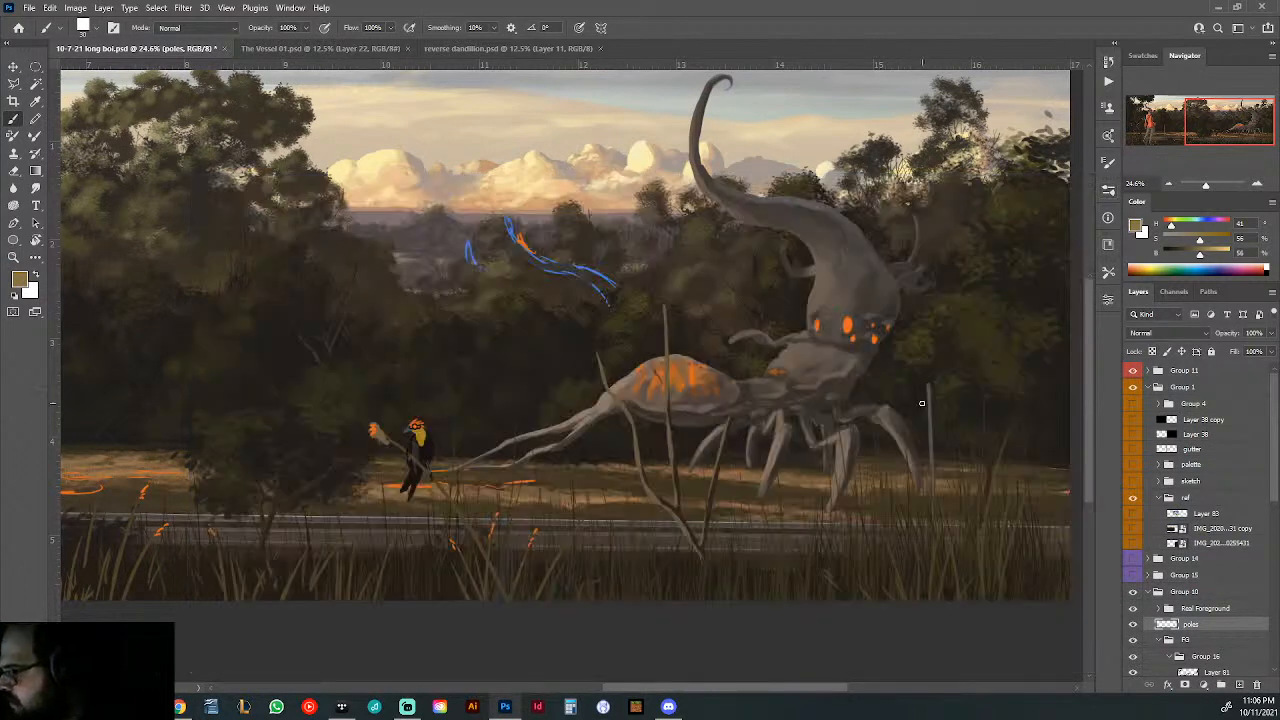
- Sample the grey-brown of the pole beside the creature, set the brush size to 12 px and paint a slanted crossbar across it
right_click(921, 403)
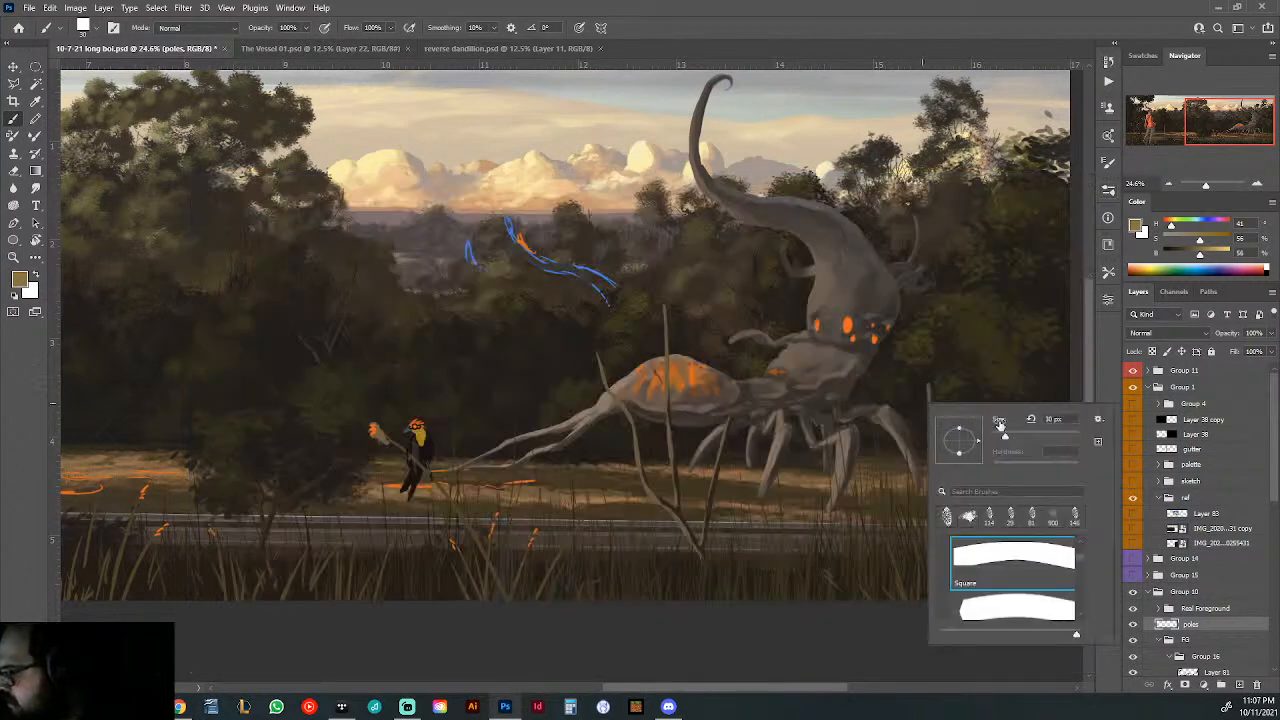
click(935, 396)
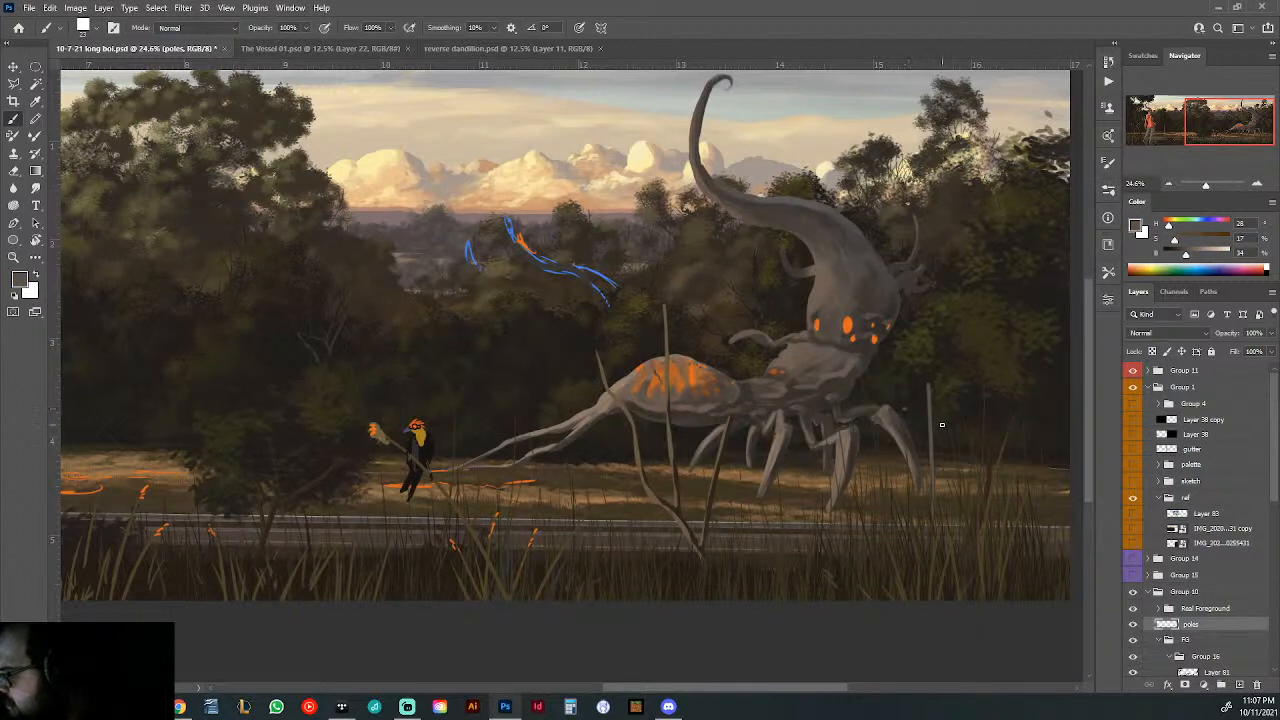
key(ctrl+z)
right_click(935, 412)
text(12)
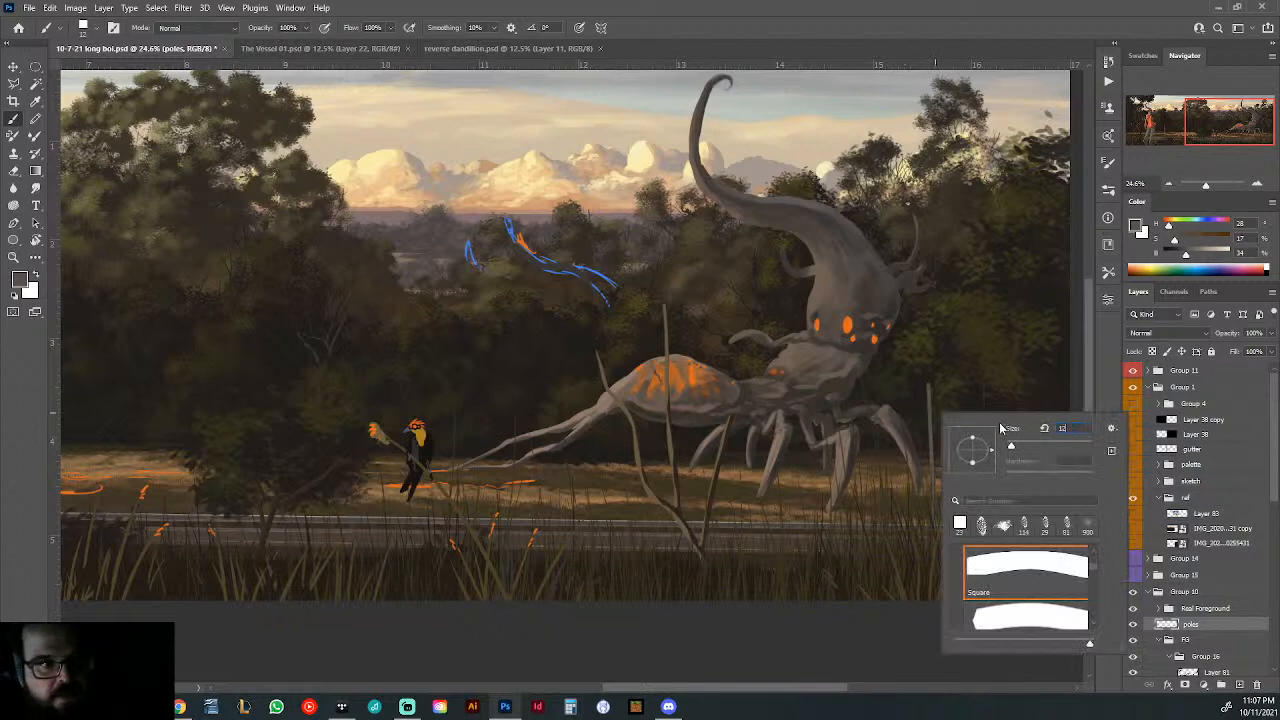
key(Return)
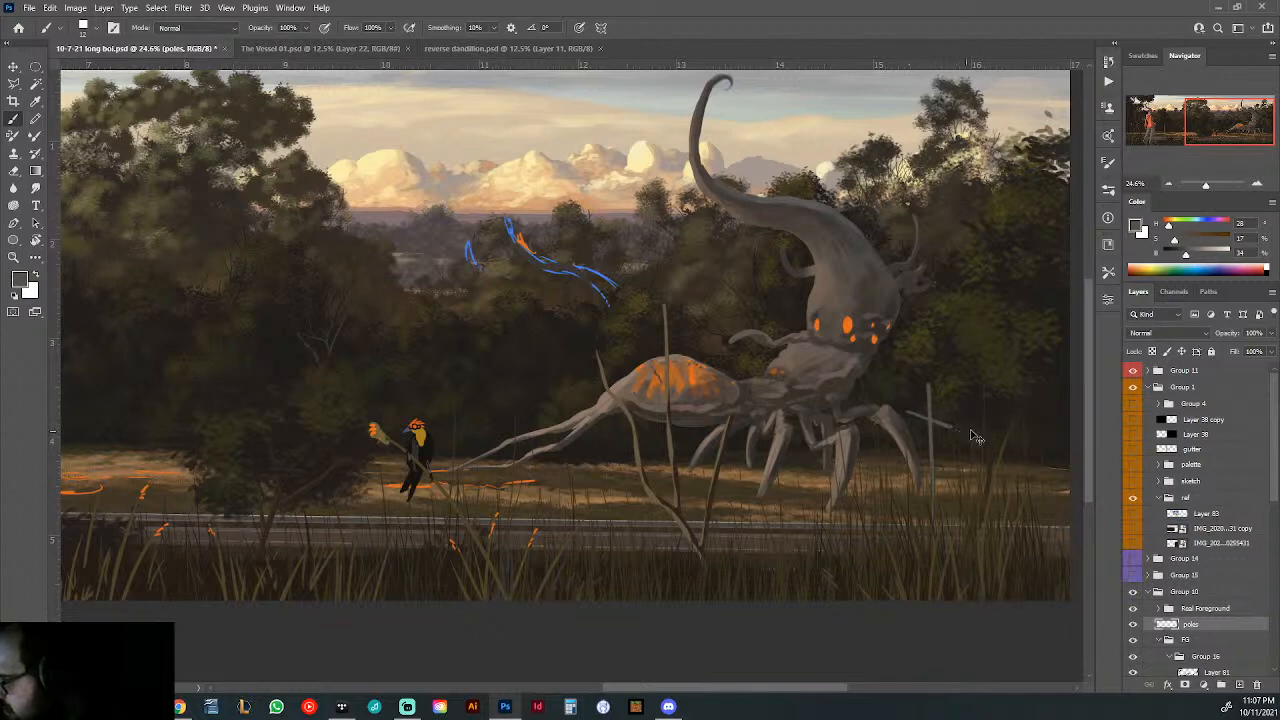
scroll(895, 414, down, 3)
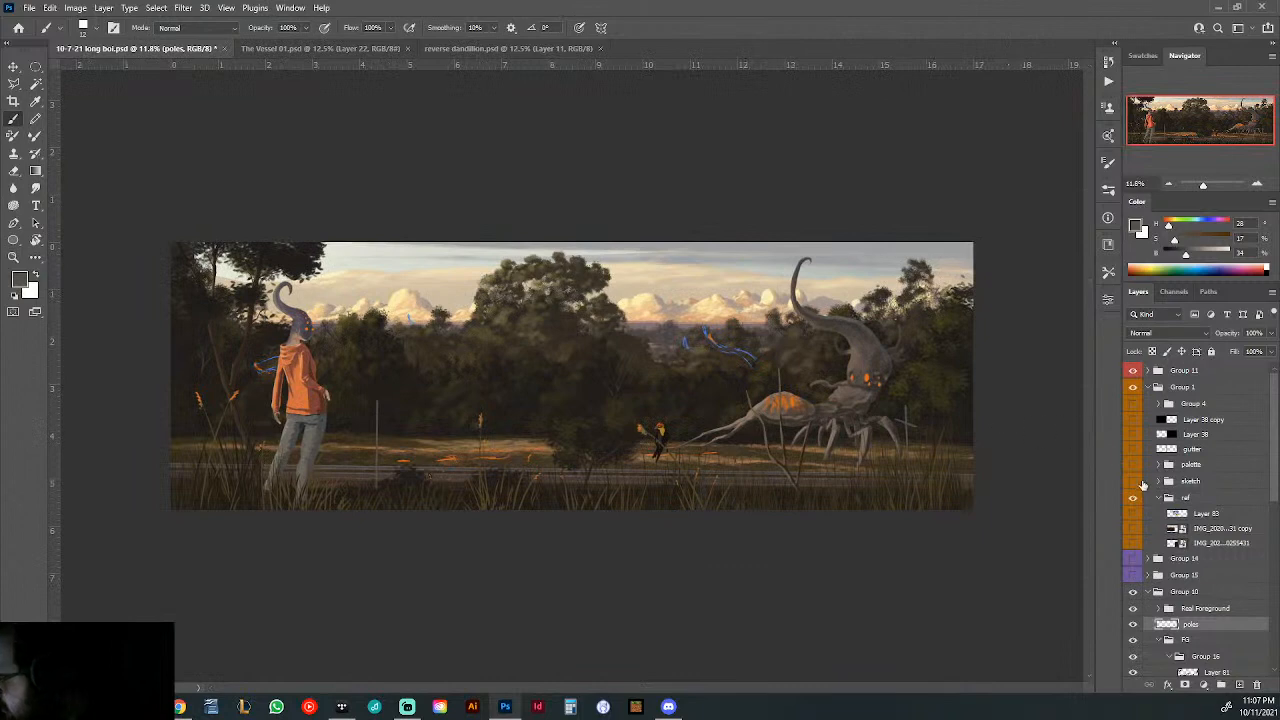
- Set the Eraser size to 21 px and try trimming the end of the crossbar beside the creature
key(e)
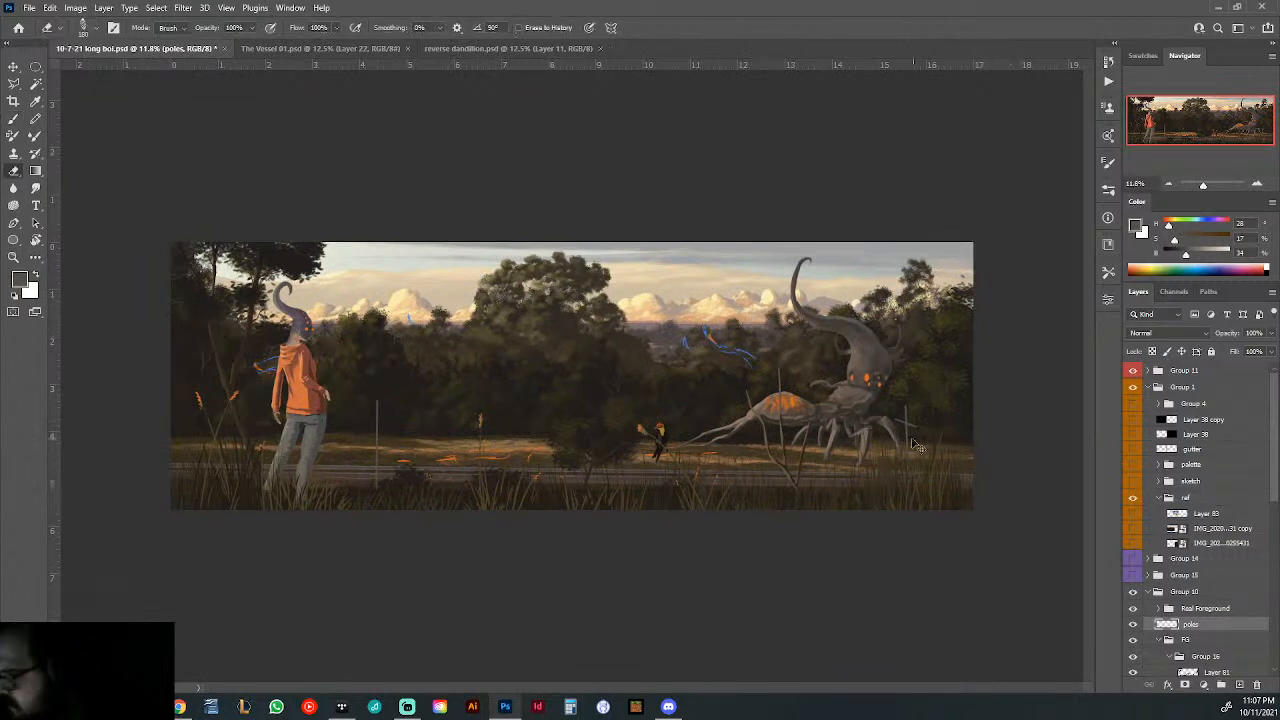
scroll(918, 445, up, 3)
scroll(971, 436, up, 5)
right_click(857, 418)
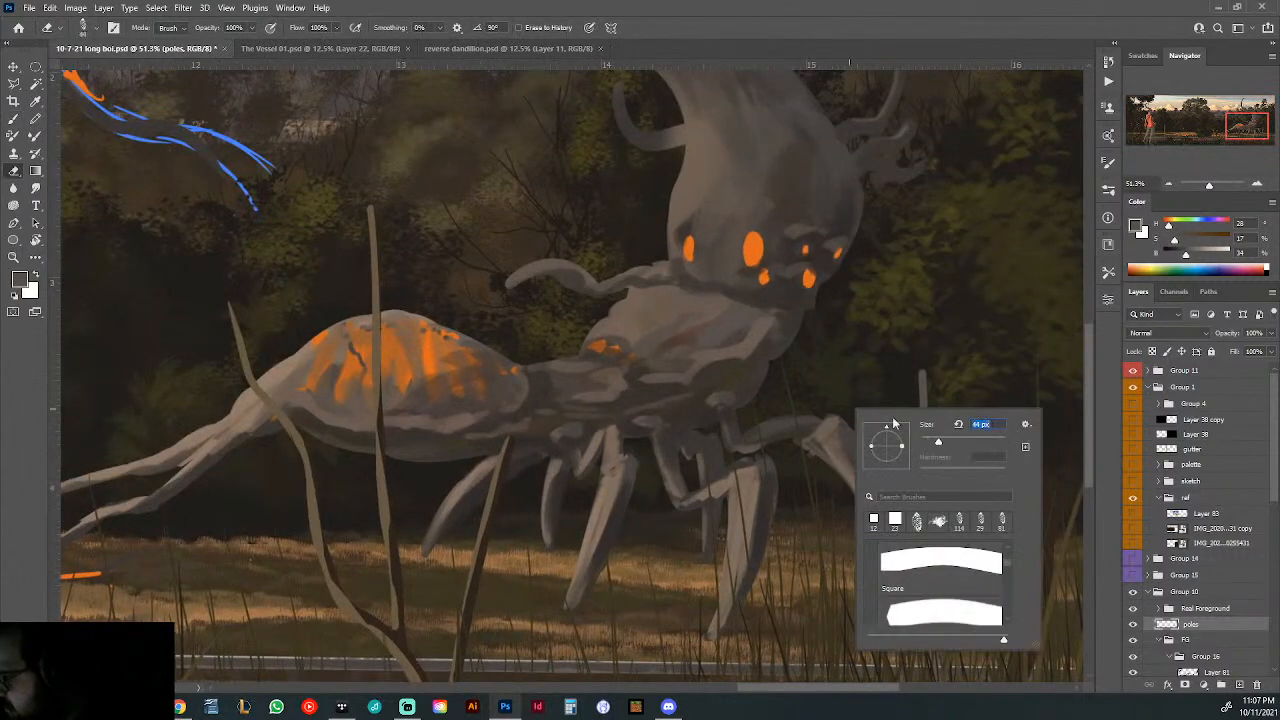
key(Escape)
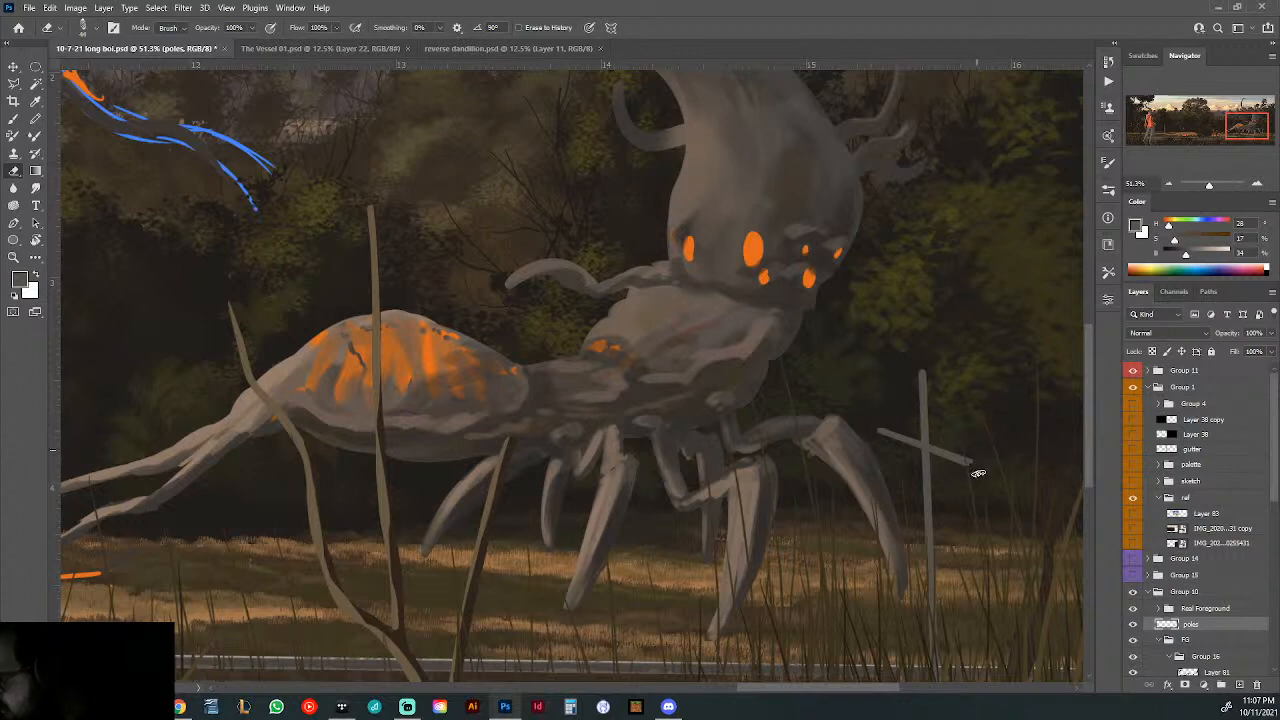
right_click(915, 408)
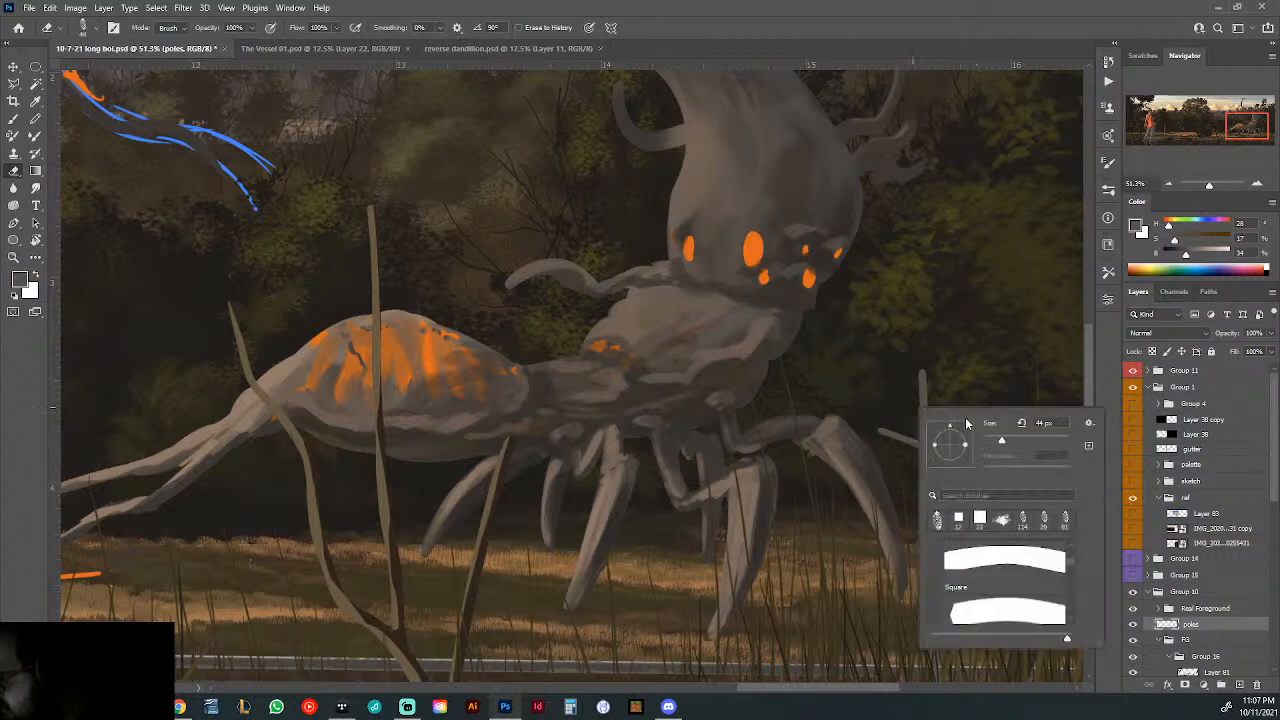
key(Return)
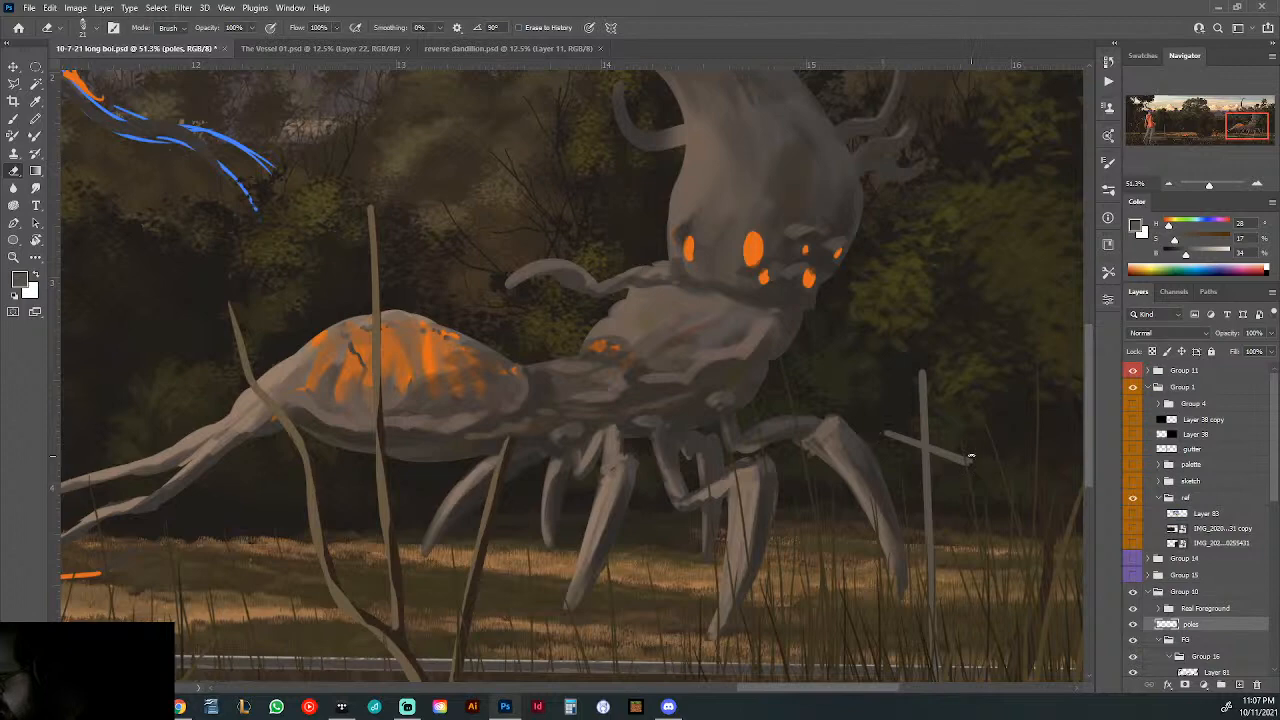
- Try squaring off the crossbar's far end with the Eraser, undoing the stray erasure along the way
scroll(970, 480, down, 5)
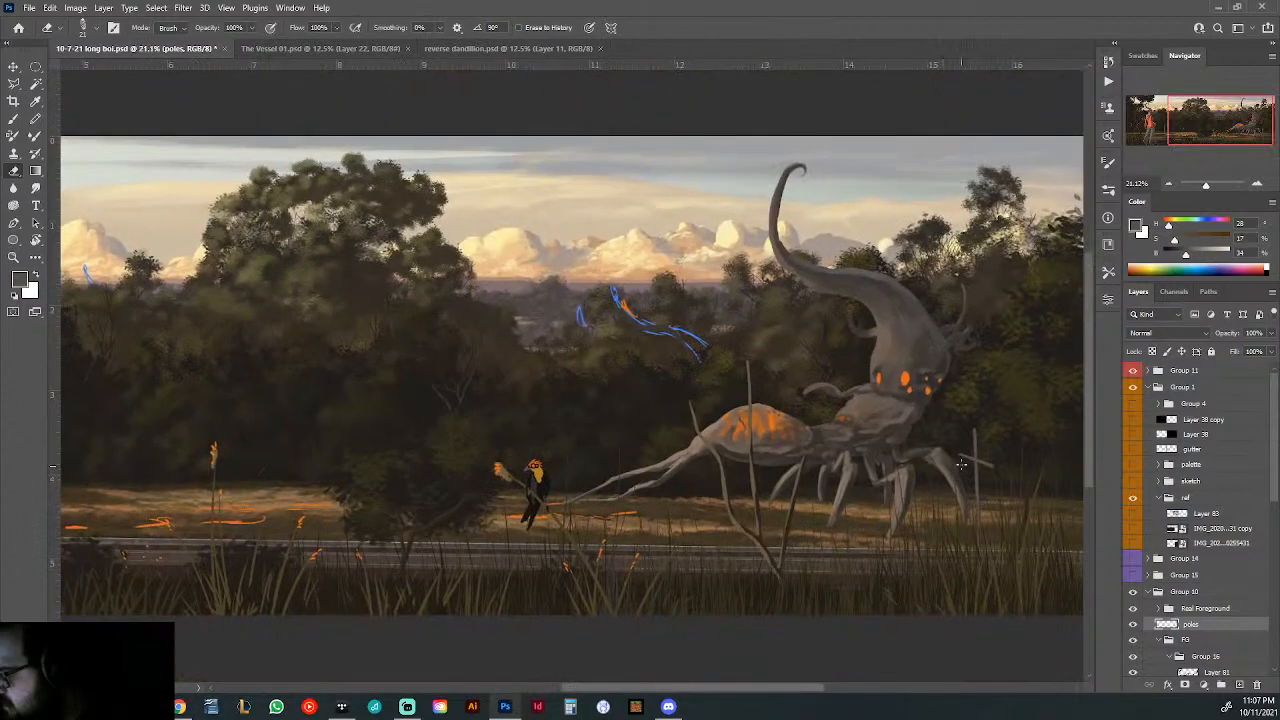
scroll(963, 460, up, 4)
scroll(963, 460, down, 2)
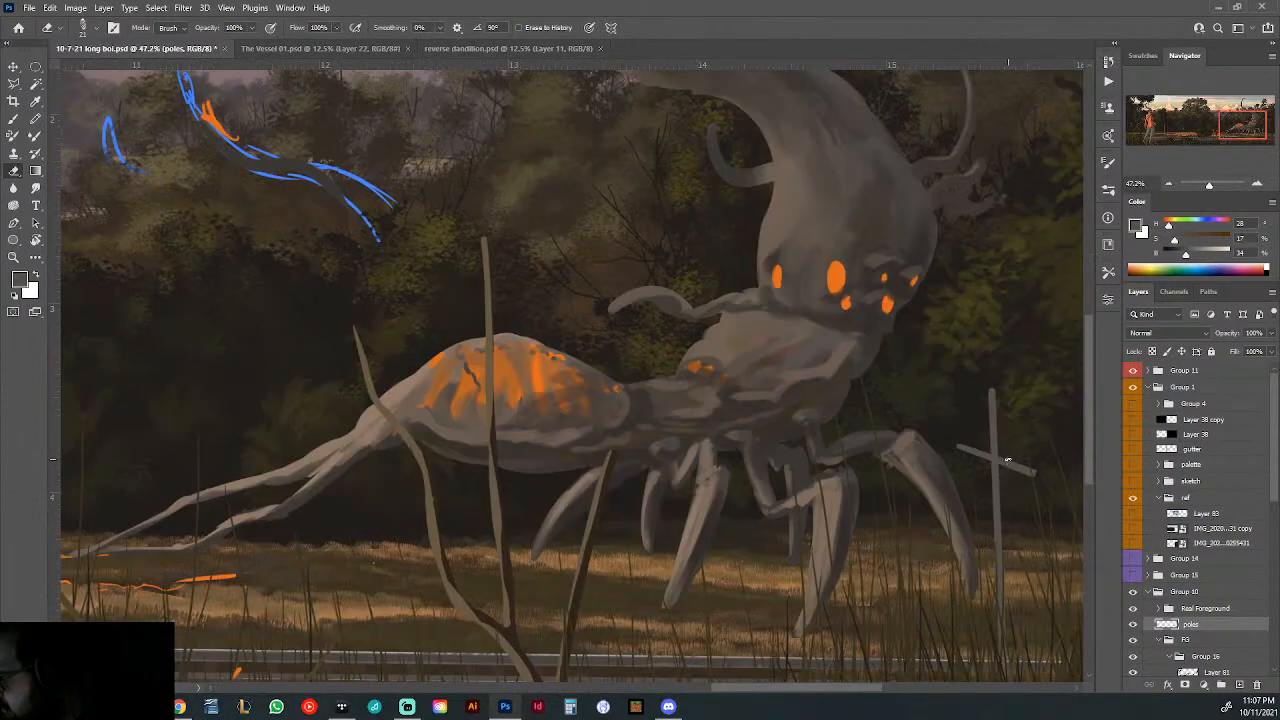
scroll(1027, 459, up, 2)
scroll(1027, 459, up, 3)
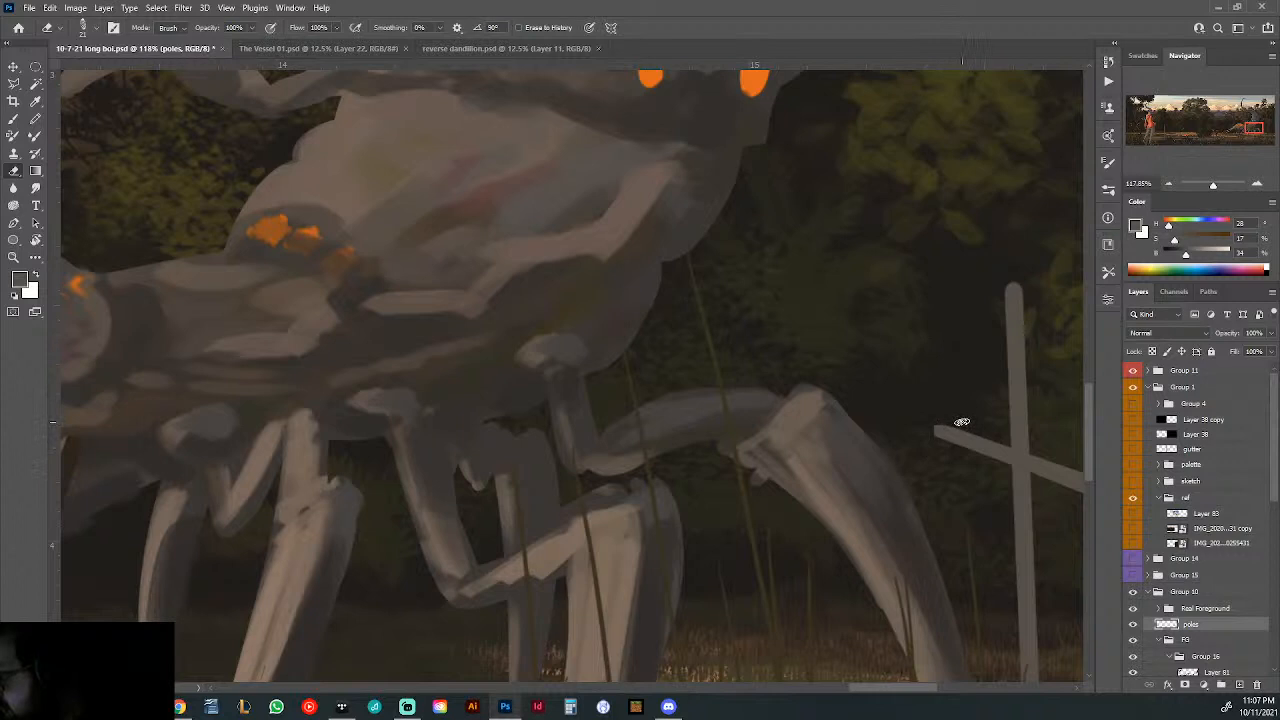
drag(943, 411, 697, 392)
shift+click(880, 463)
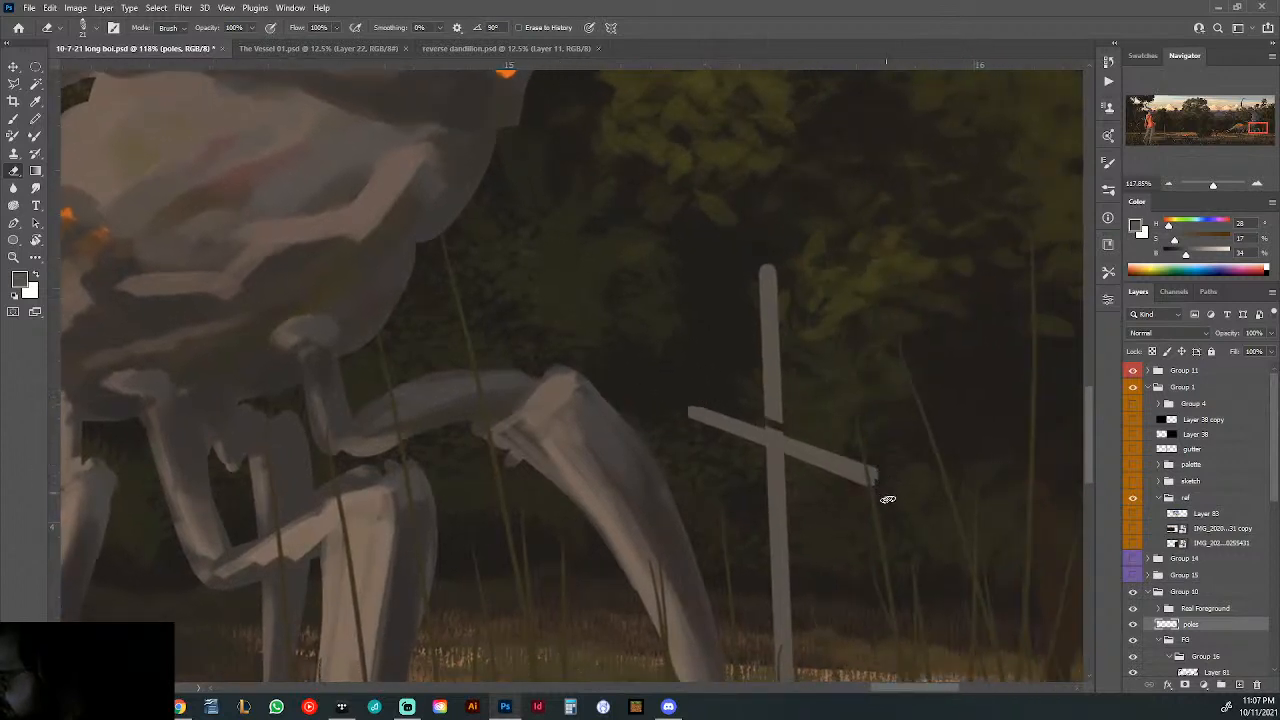
key(ctrl+z)
mouse_move(875, 486)
mouse_down()
mouse_move(880, 463)
mouse_move(872, 488)
mouse_move(827, 495)
mouse_up()
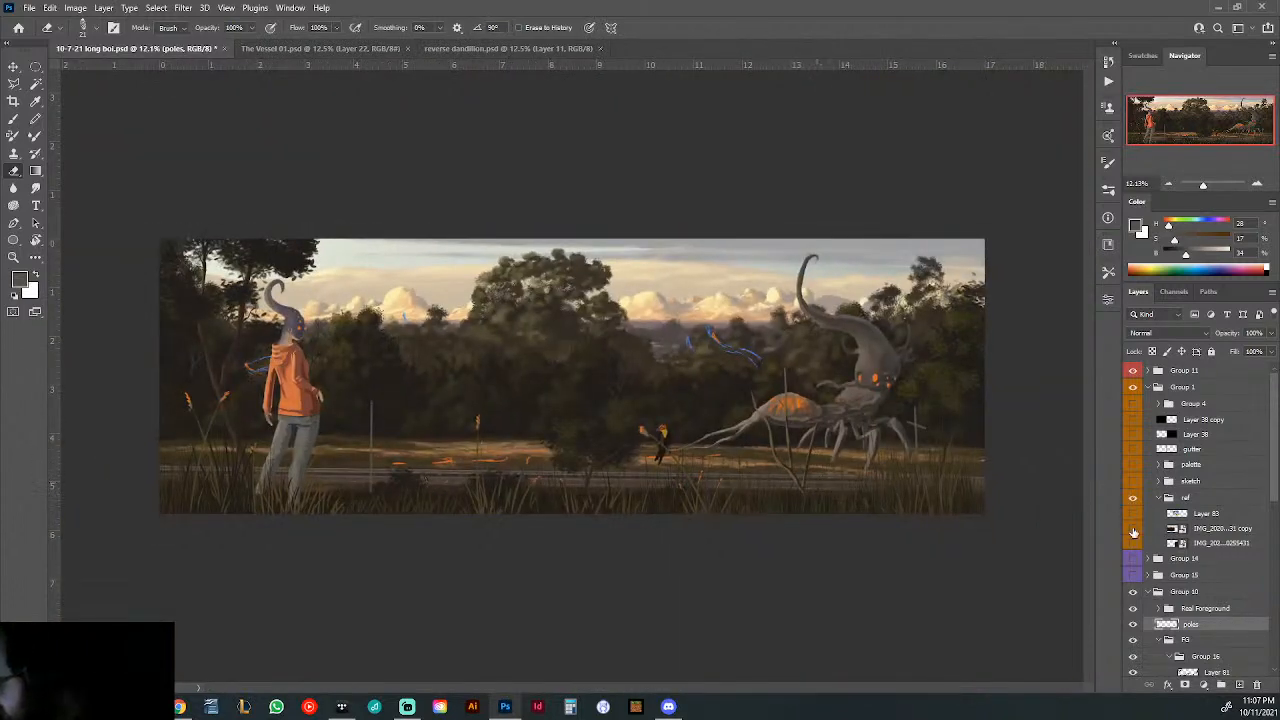
- Check the painting against the copied photo in the ref group, undo the crossbar beside the creature and return to the Brush tool
click(1133, 529)
click(1133, 529)
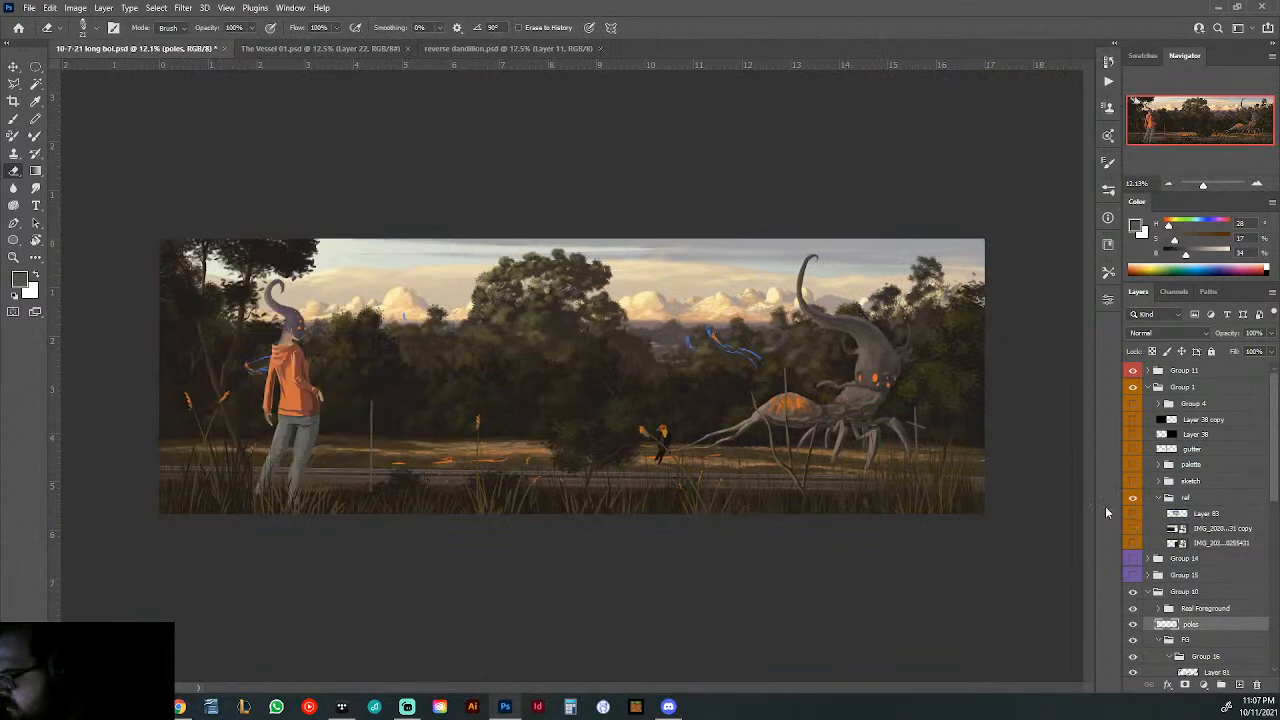
key(ctrl+z)
key(ctrl+z)
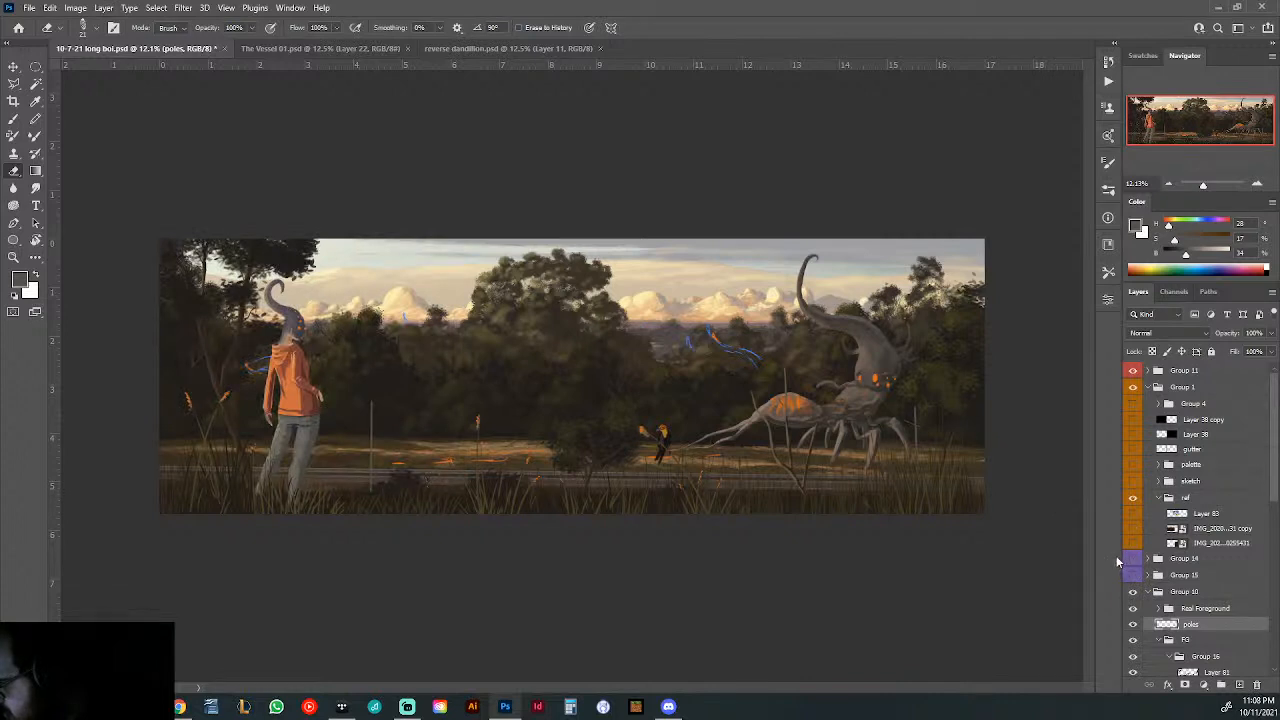
key(b)
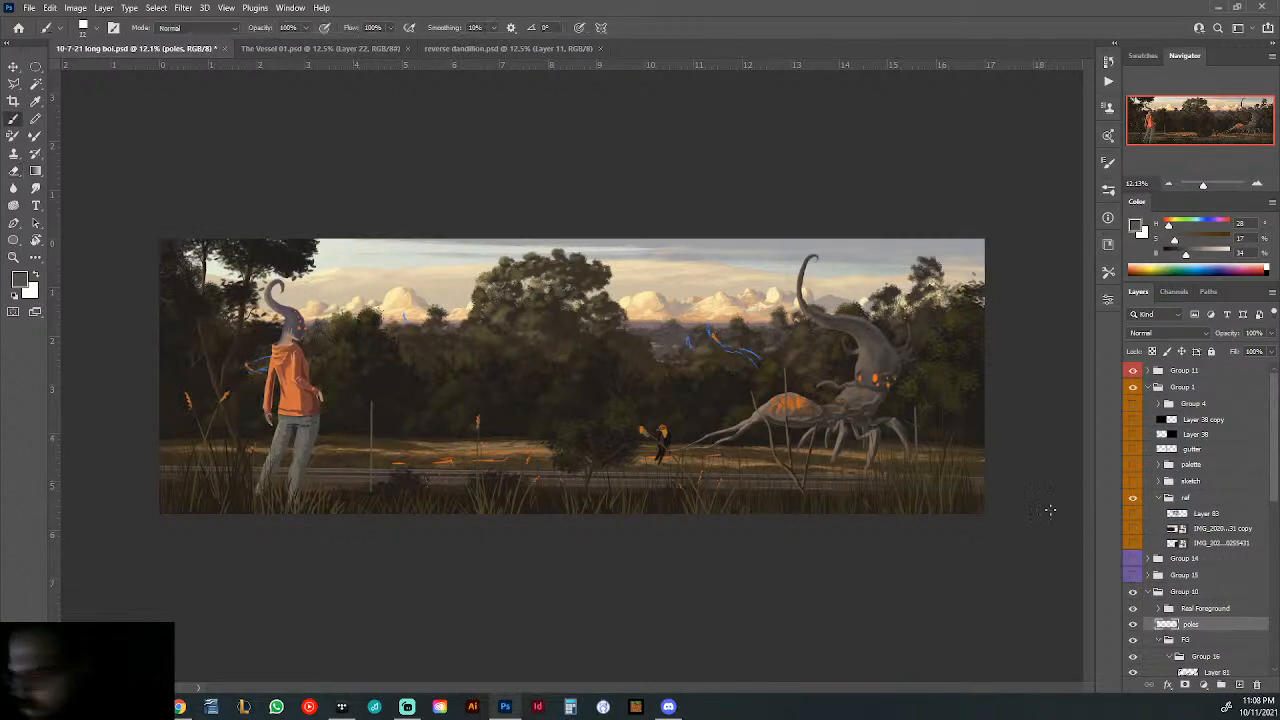
- Compare the pole with the lowest ref photo, hide the photo and repaint the slanted crossbar on the pole beside the creature
click(1133, 543)
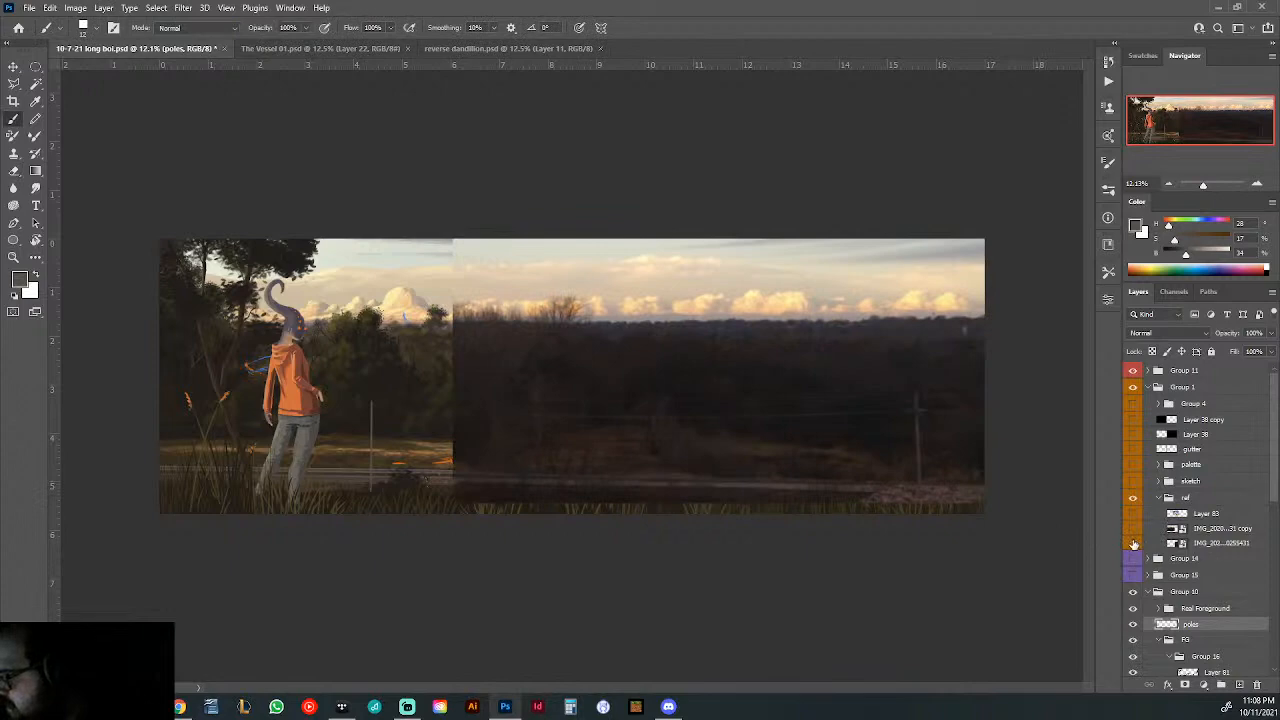
click(1133, 543)
scroll(898, 423, up, 5)
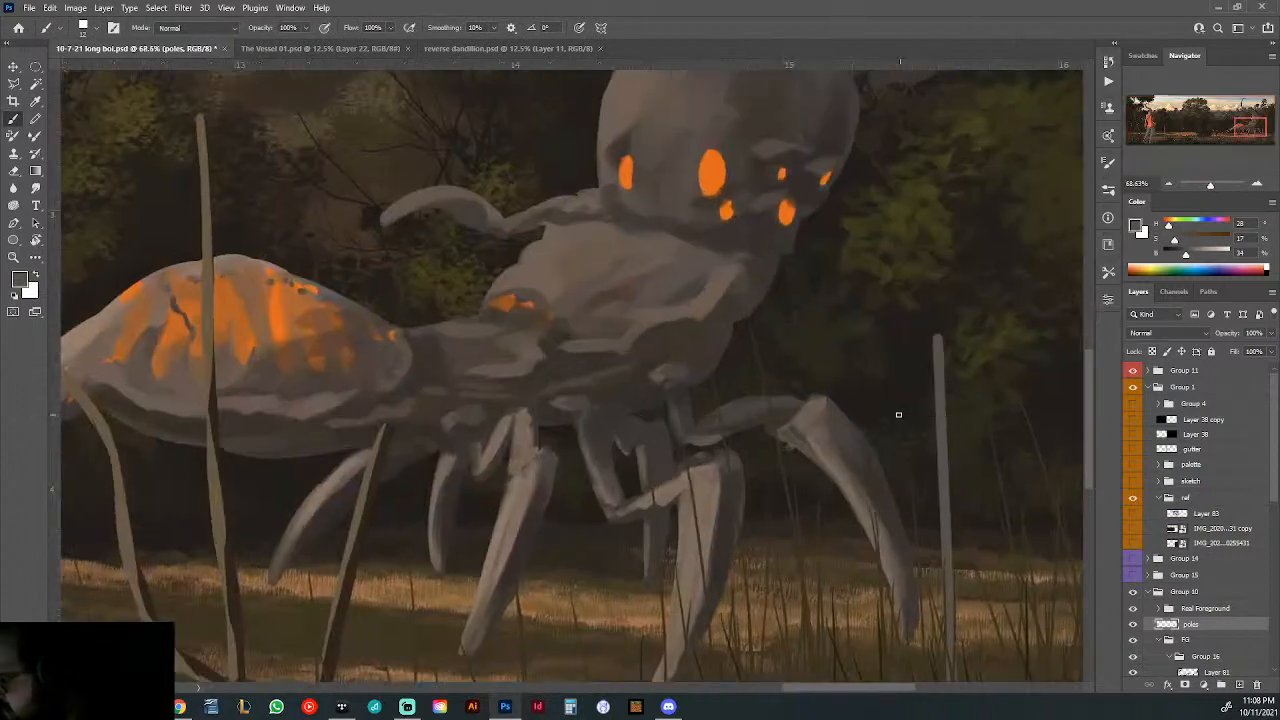
shift+click(985, 424)
key(ctrl+z)
shift+click(987, 430)
key(ctrl+0)
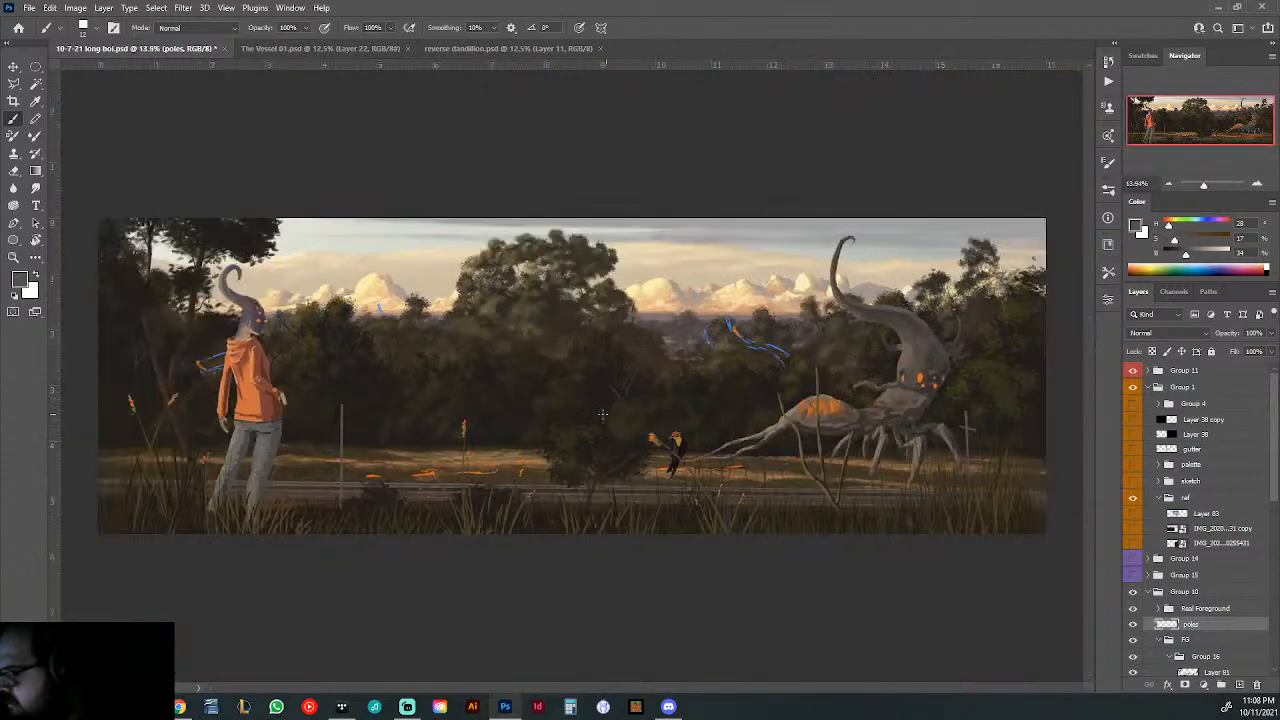
- Paint a short slanted crossbar near the top of the pole beside the hooded figure
drag(370, 420, 414, 437)
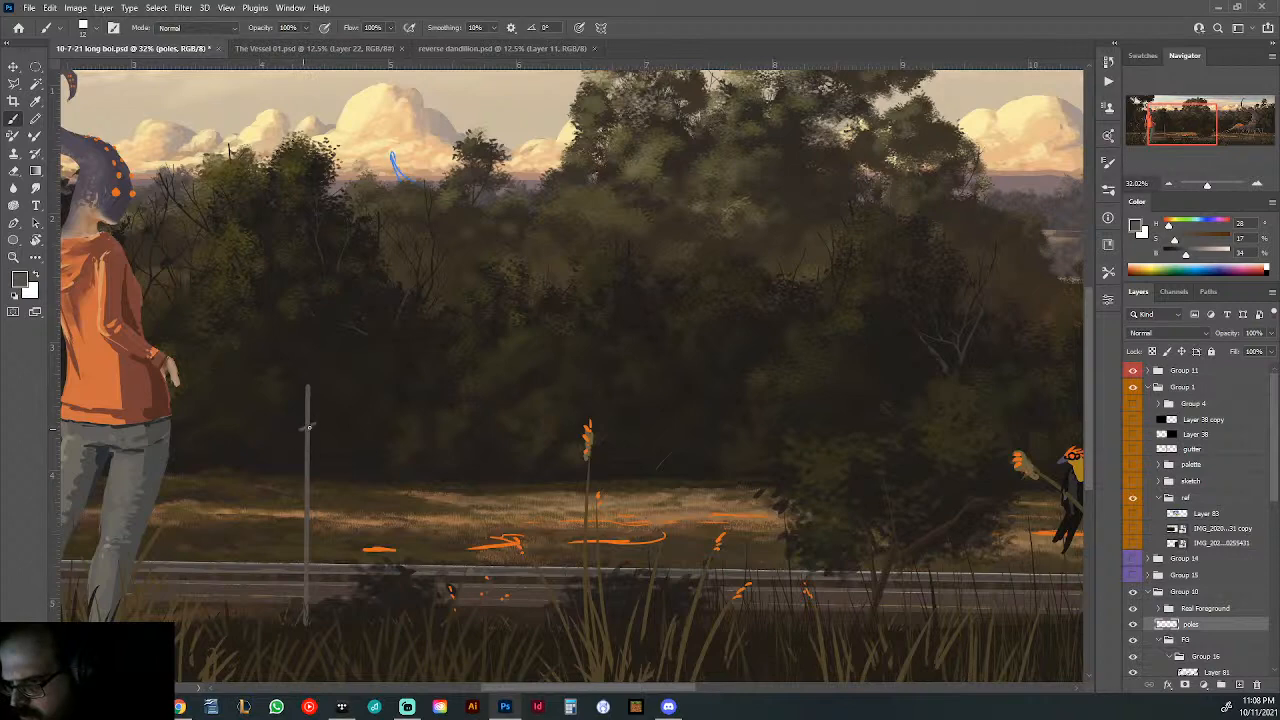
drag(663, 398, 568, 418)
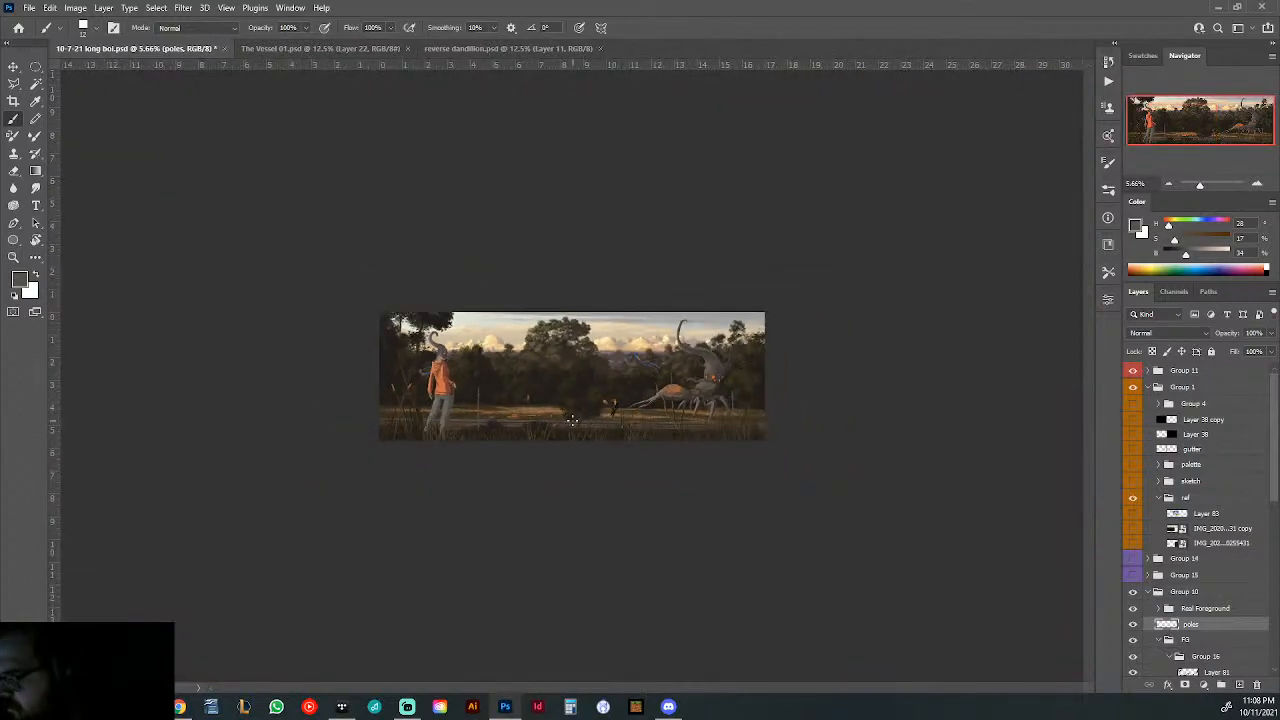
drag(455, 408, 594, 387)
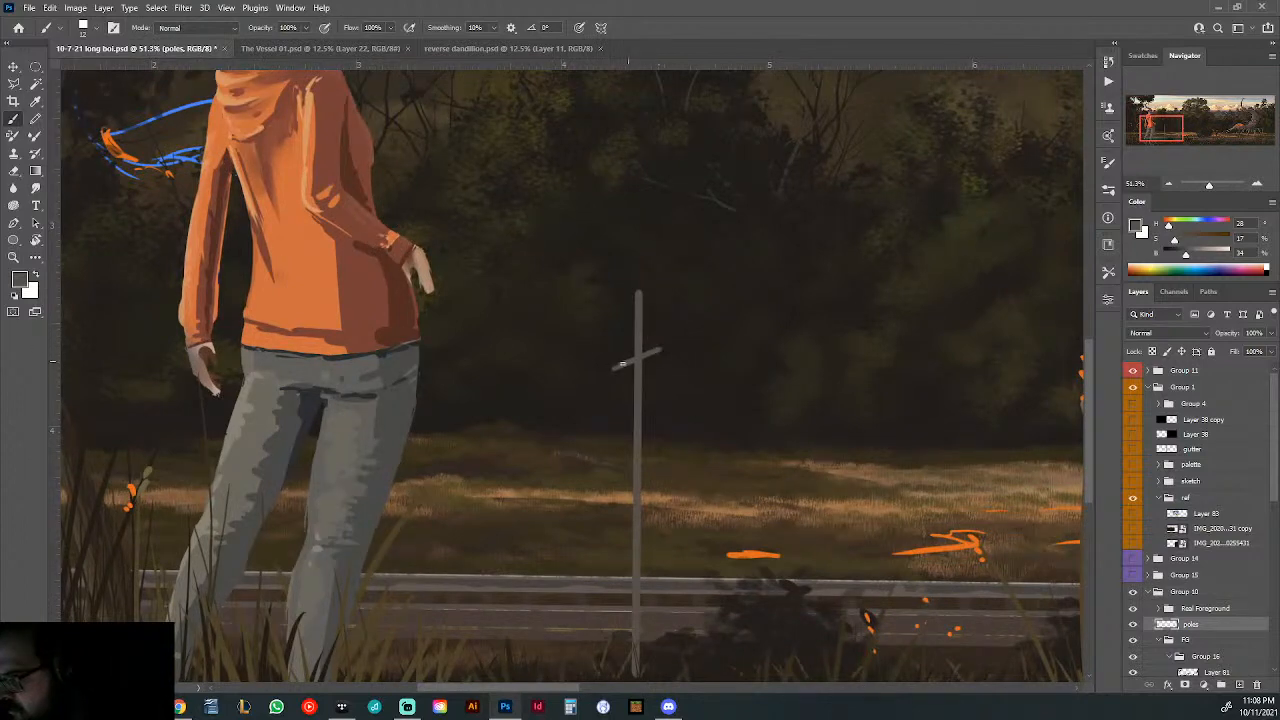
drag(903, 363, 778, 390)
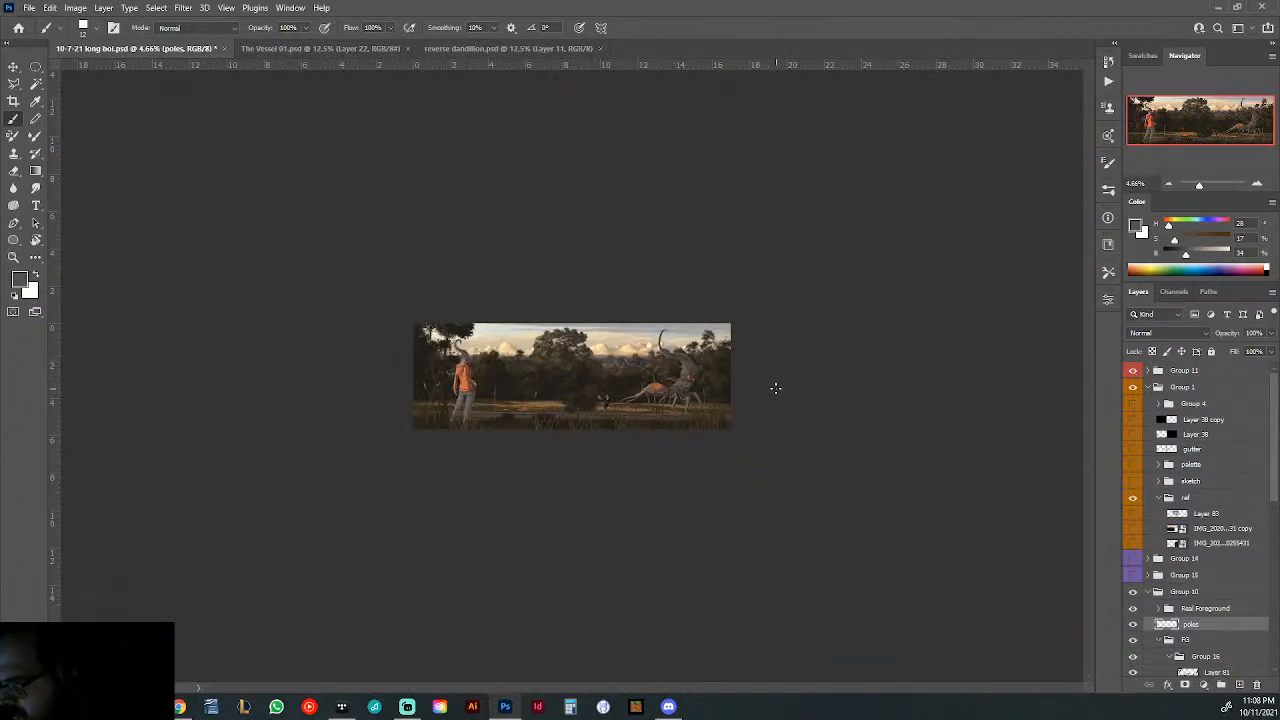
drag(597, 396, 643, 410)
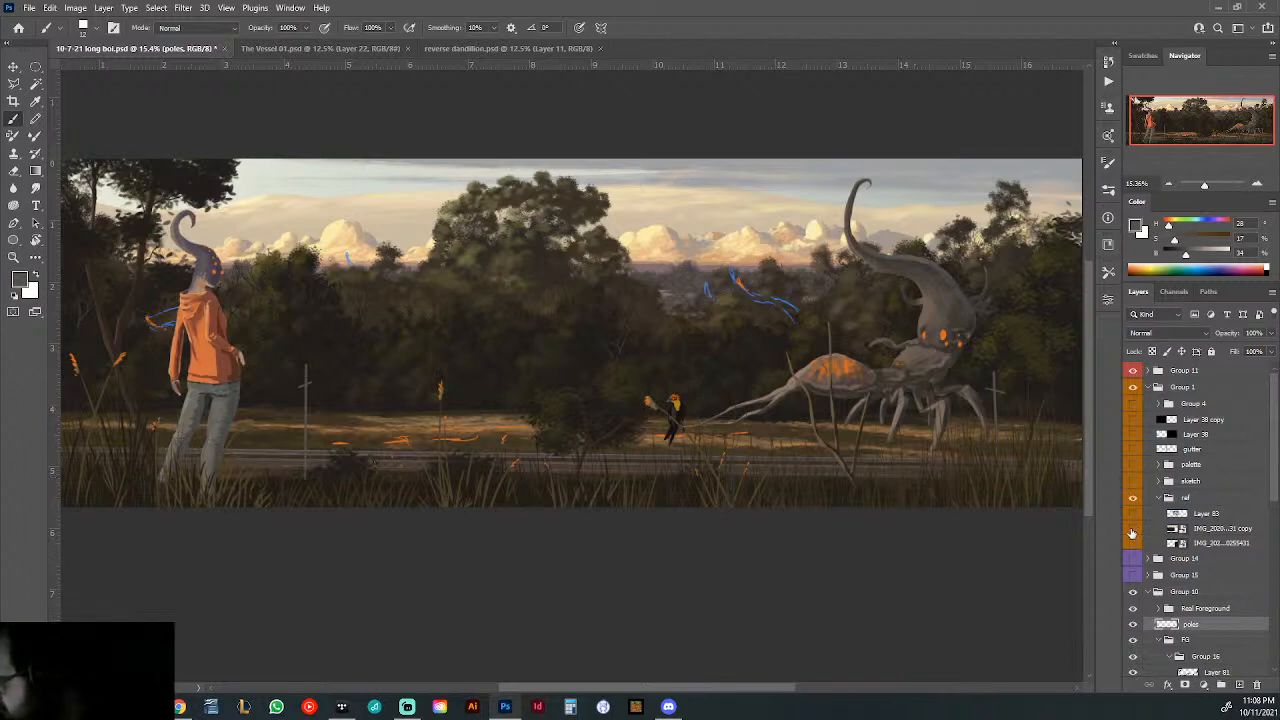
- Show the copied photo in the ref group and sample a dark brown from its pole area
click(1133, 530)
drag(309, 374, 406, 423)
alt+click(306, 348)
drag(596, 351, 458, 360)
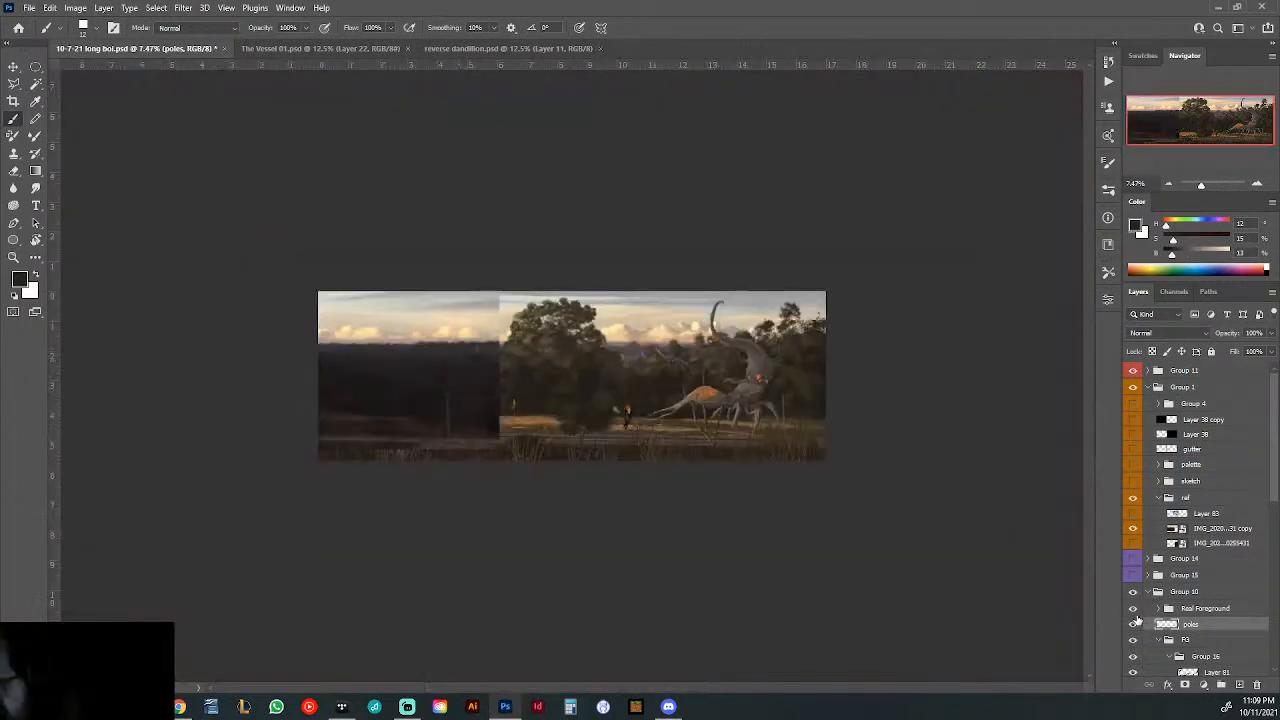
- Add a new layer above the poles layer, clip it to poles and hide the ref group
click(1240, 685)
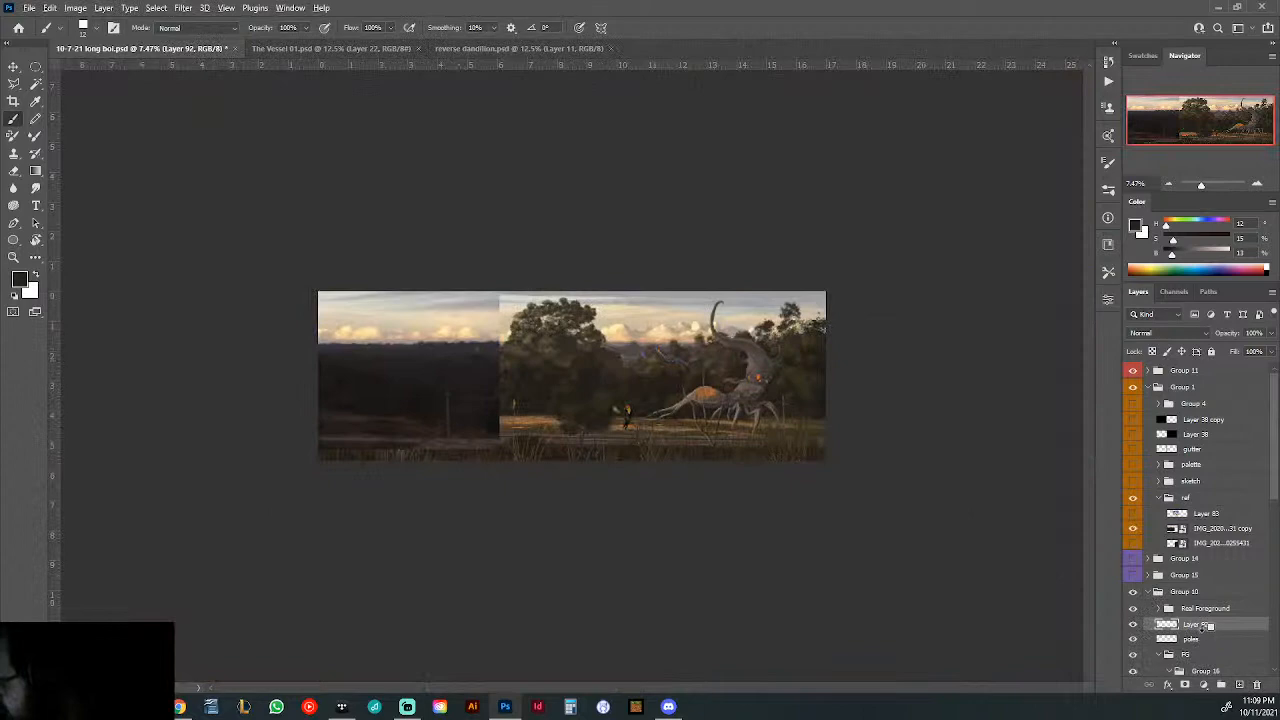
drag(1203, 626, 1190, 618)
click(1133, 497)
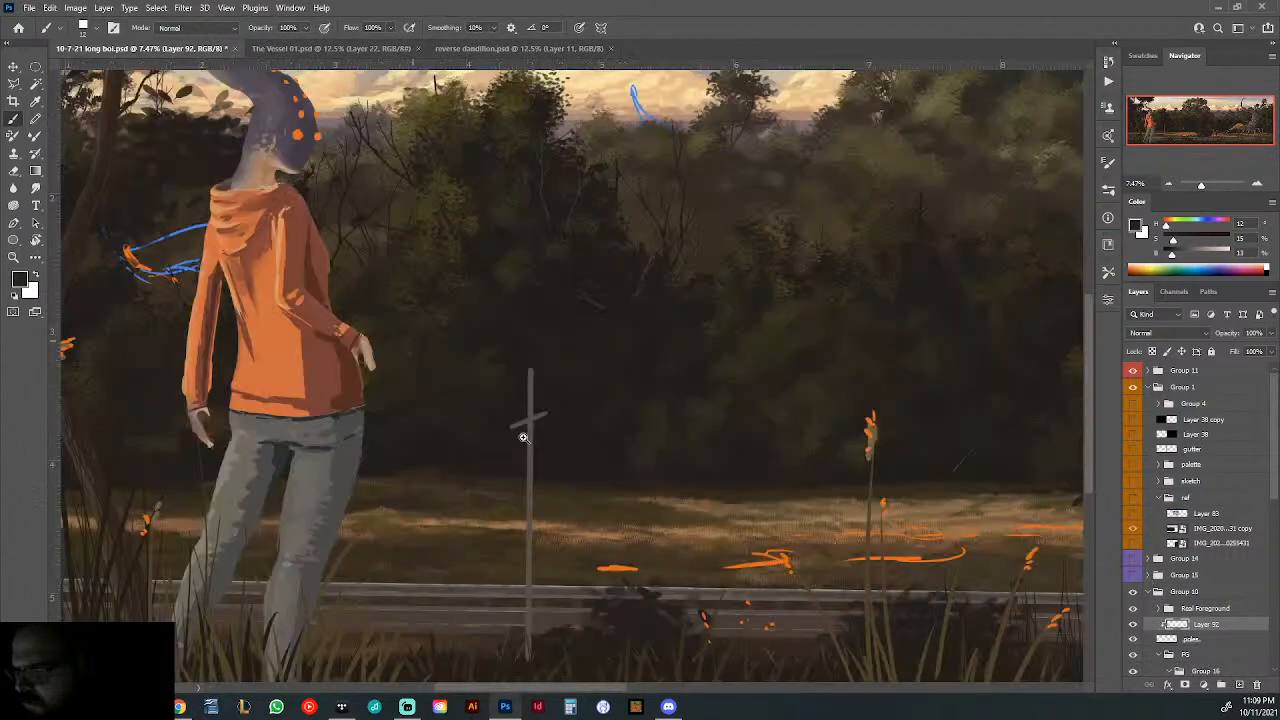
- Try a dark shading stroke down one edge of the pole beside the hooded figure, and undo it
scroll(422, 395, up, 10)
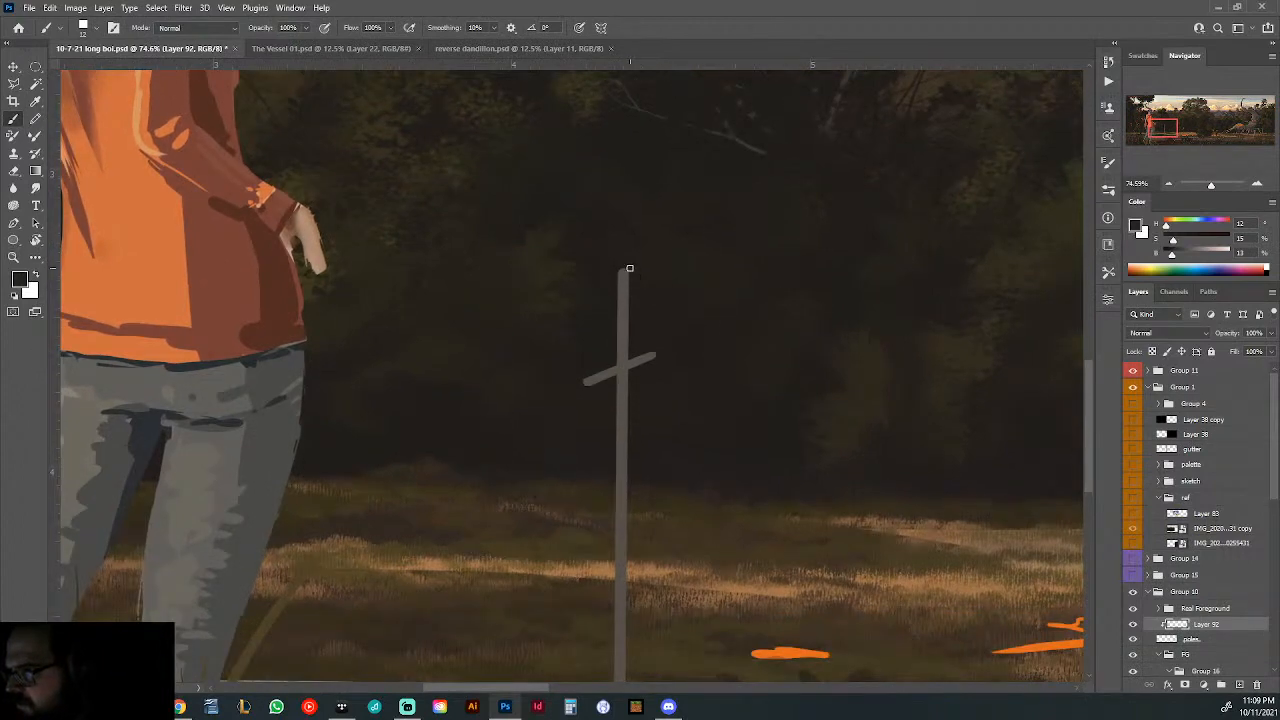
mouse_move(628, 268)
mouse_down()
mouse_move(641, 465)
mouse_move(629, 606)
mouse_up()
key(ctrl+z)
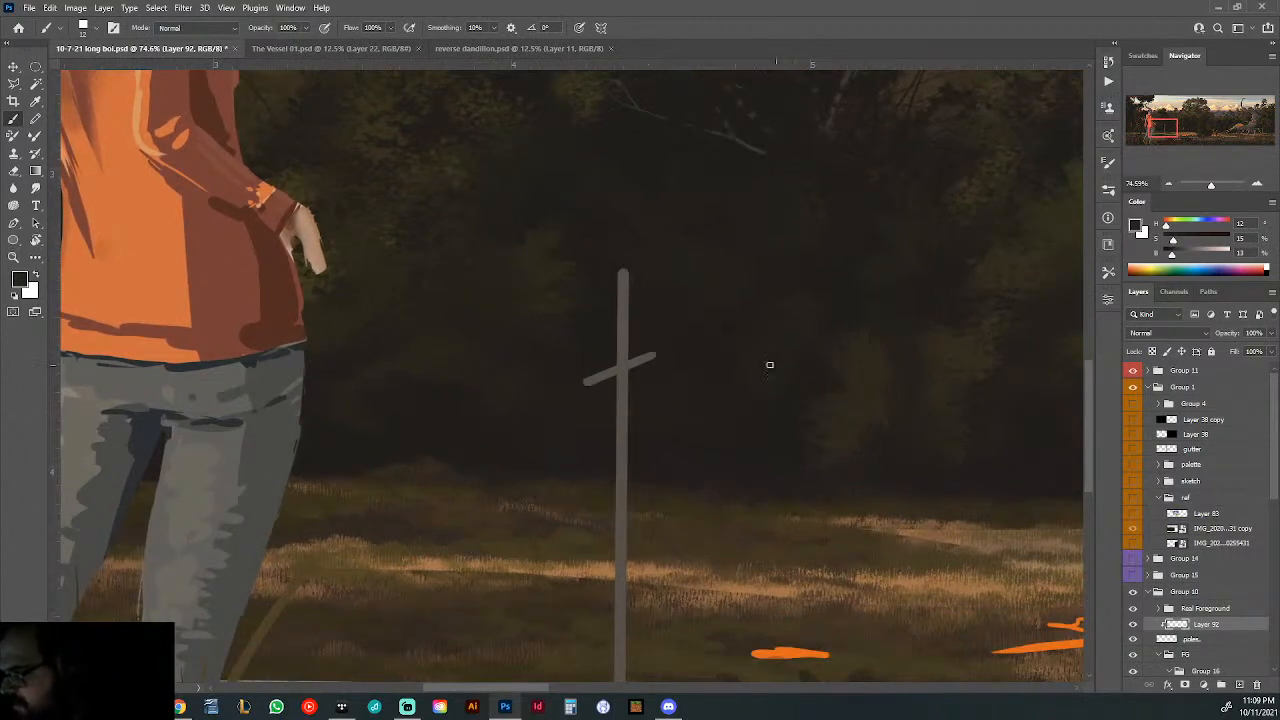
- Set the brush brightness to 21% and paint dark shading along one edge of the pole and its crossbar beside the hooded figure
click(1177, 251)
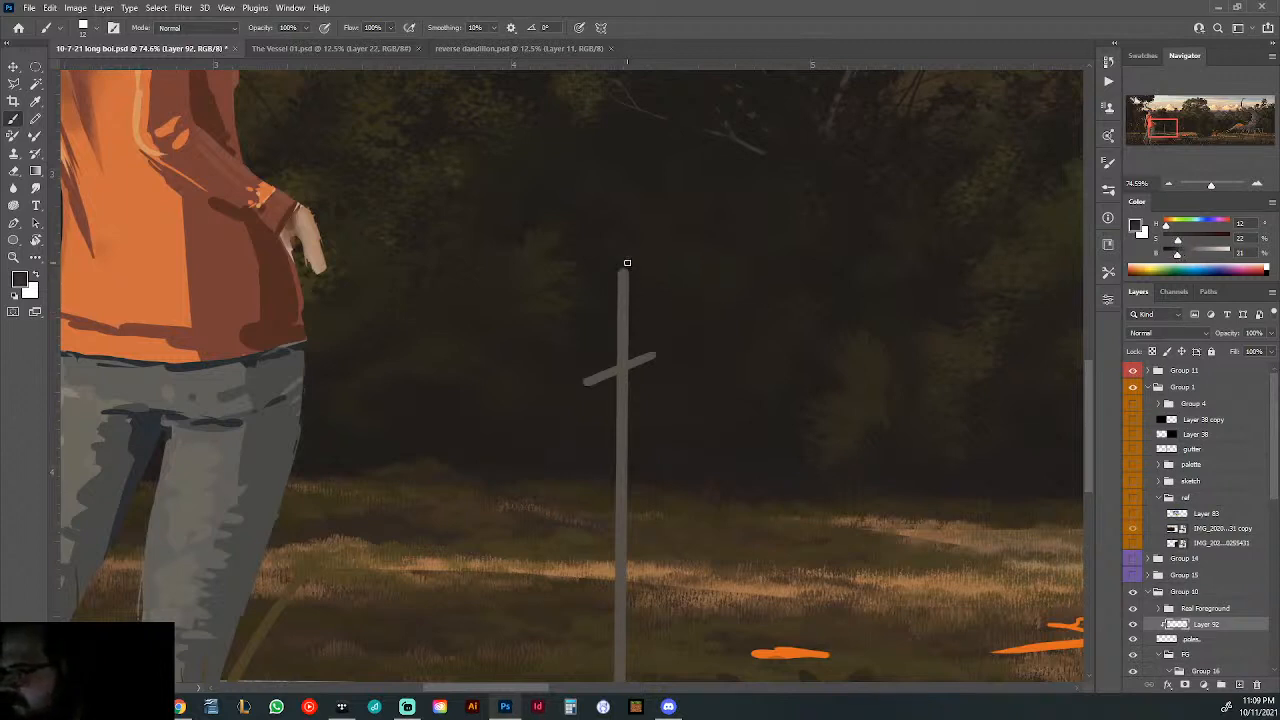
drag(627, 263, 624, 680)
scroll(626, 640, down, 3)
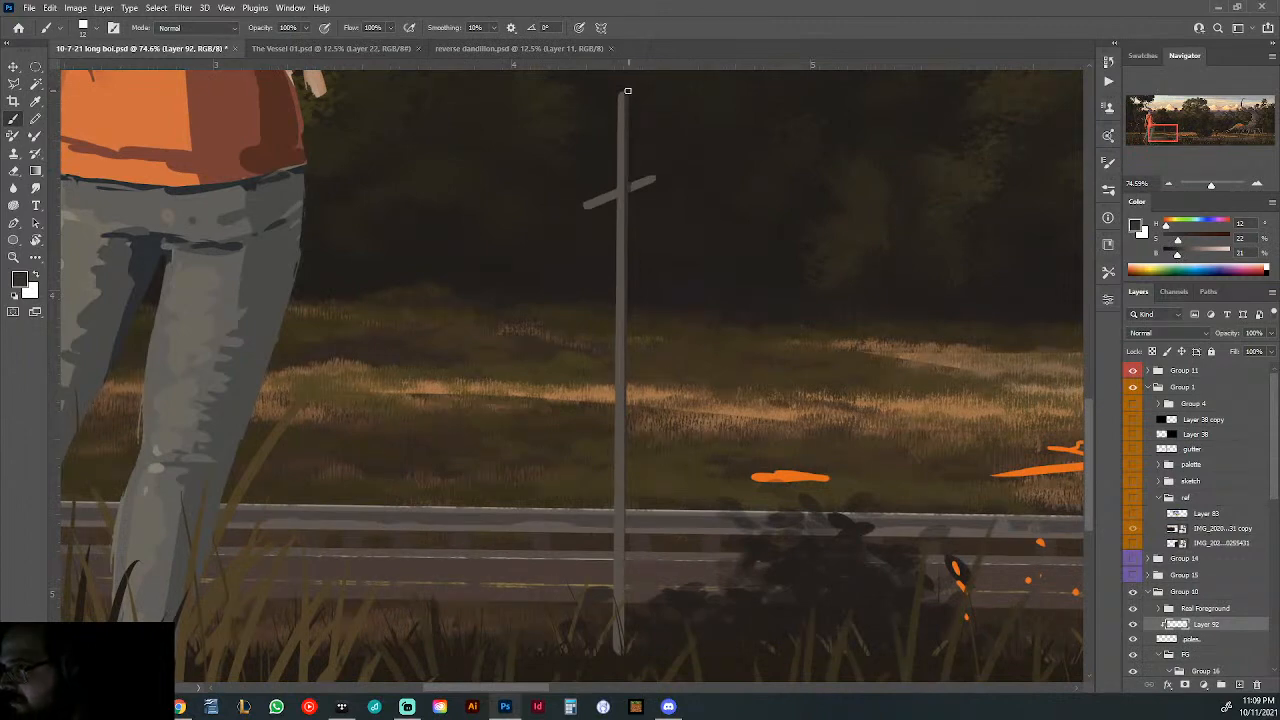
shift+click(627, 91)
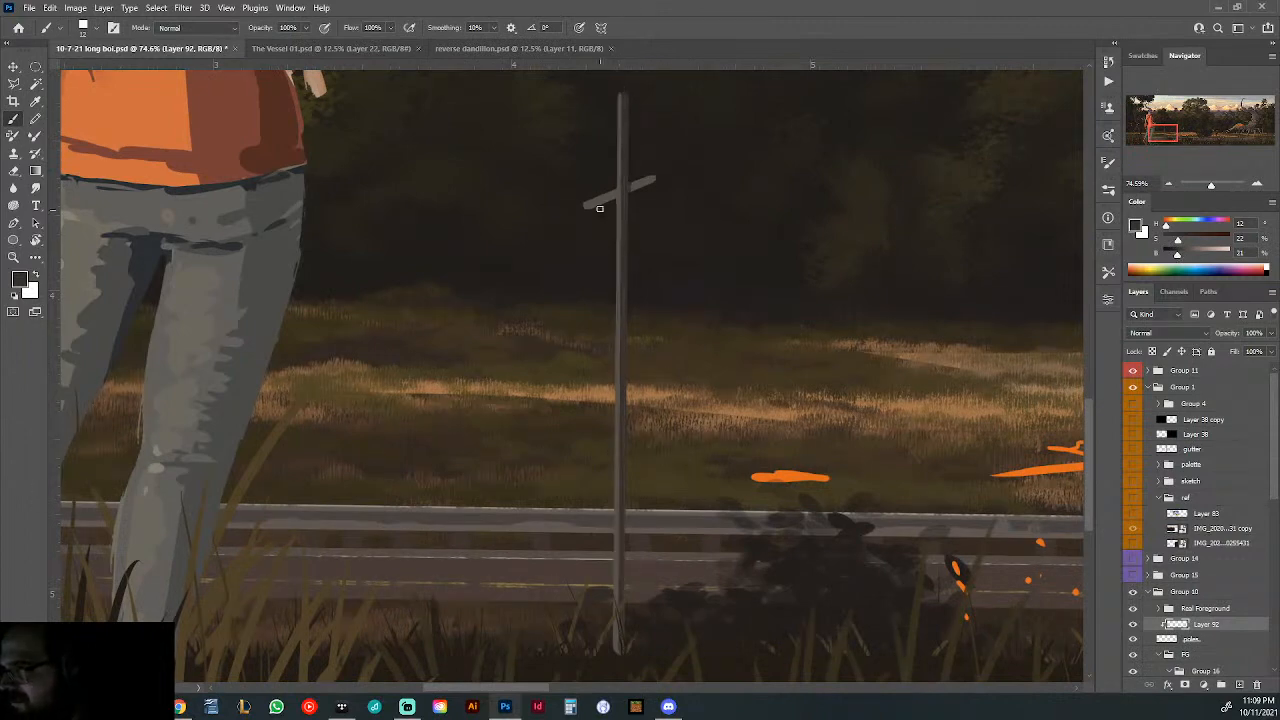
shift+click(659, 178)
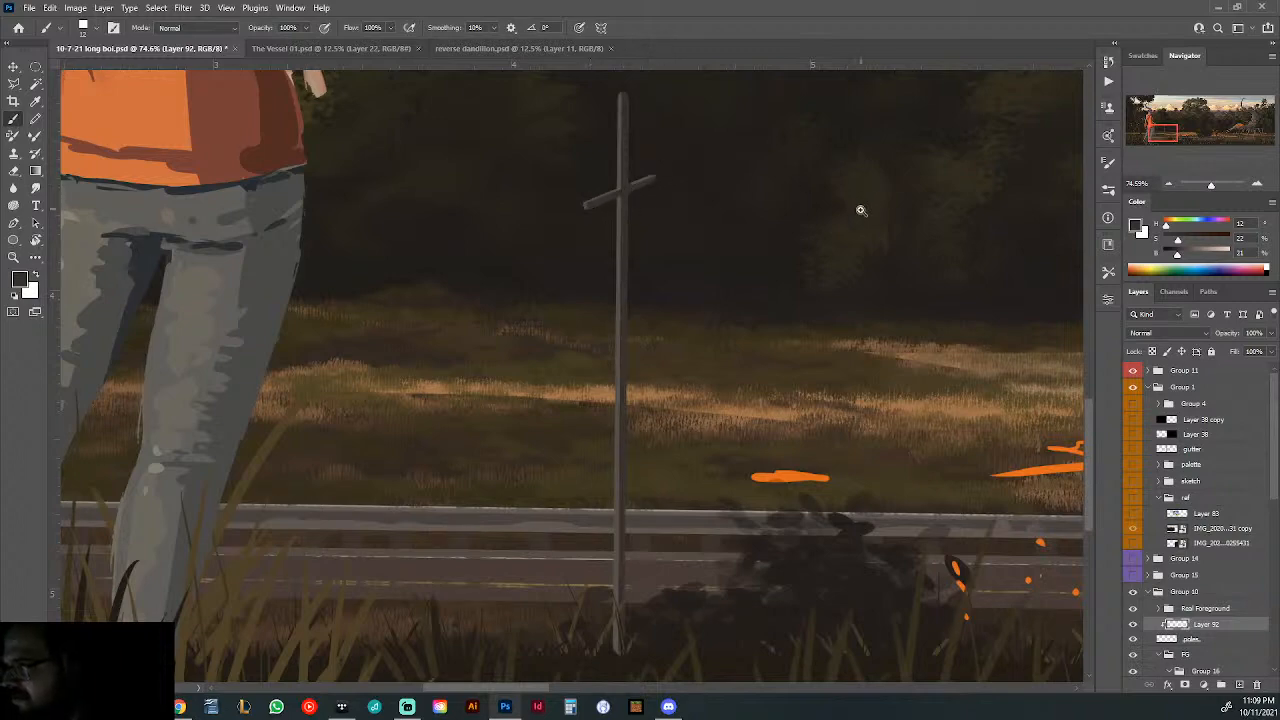
- Paint the same dark shading down one edge of the pole beside the multi-legged creature
drag(860, 209, 745, 247)
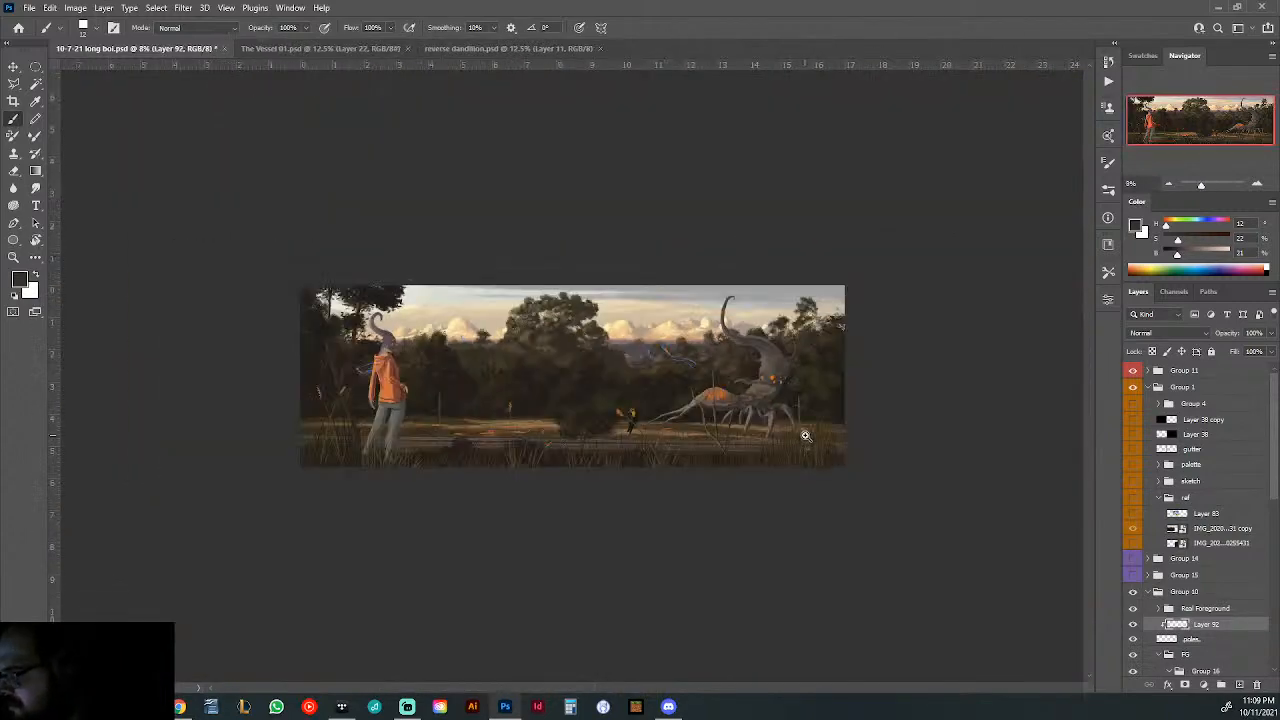
drag(828, 445, 903, 467)
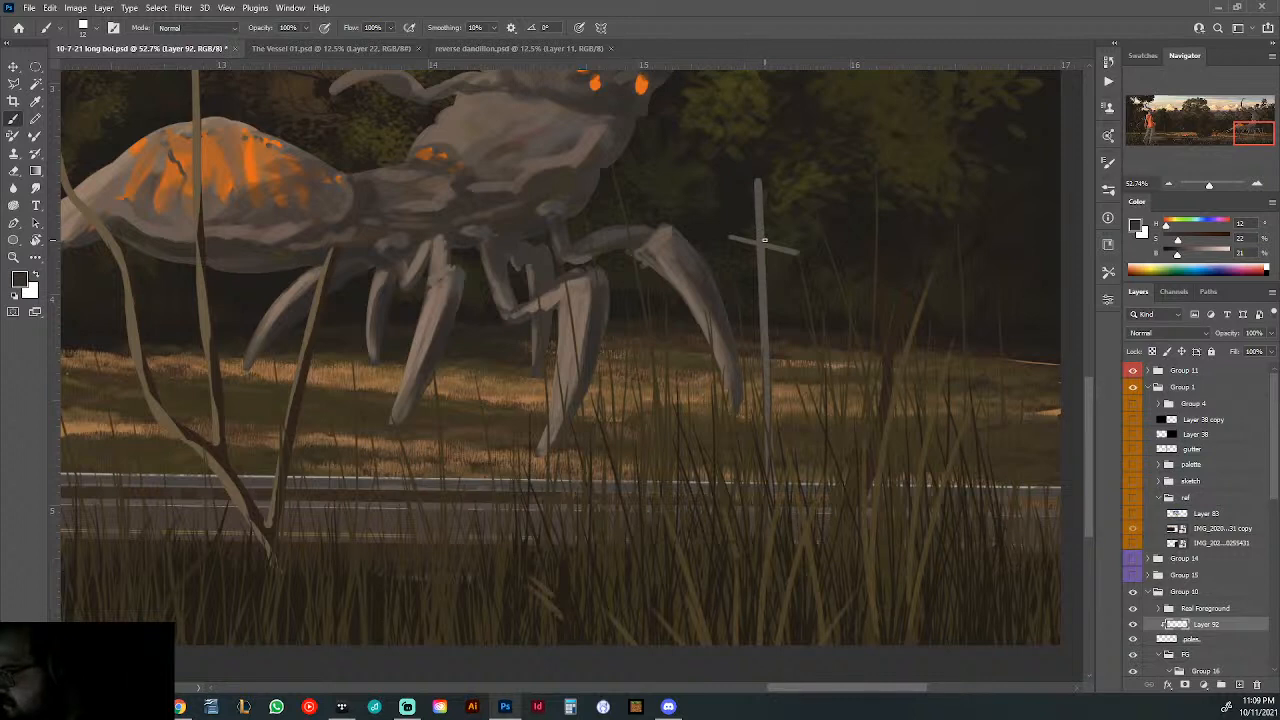
drag(765, 240, 766, 258)
shift+click(779, 553)
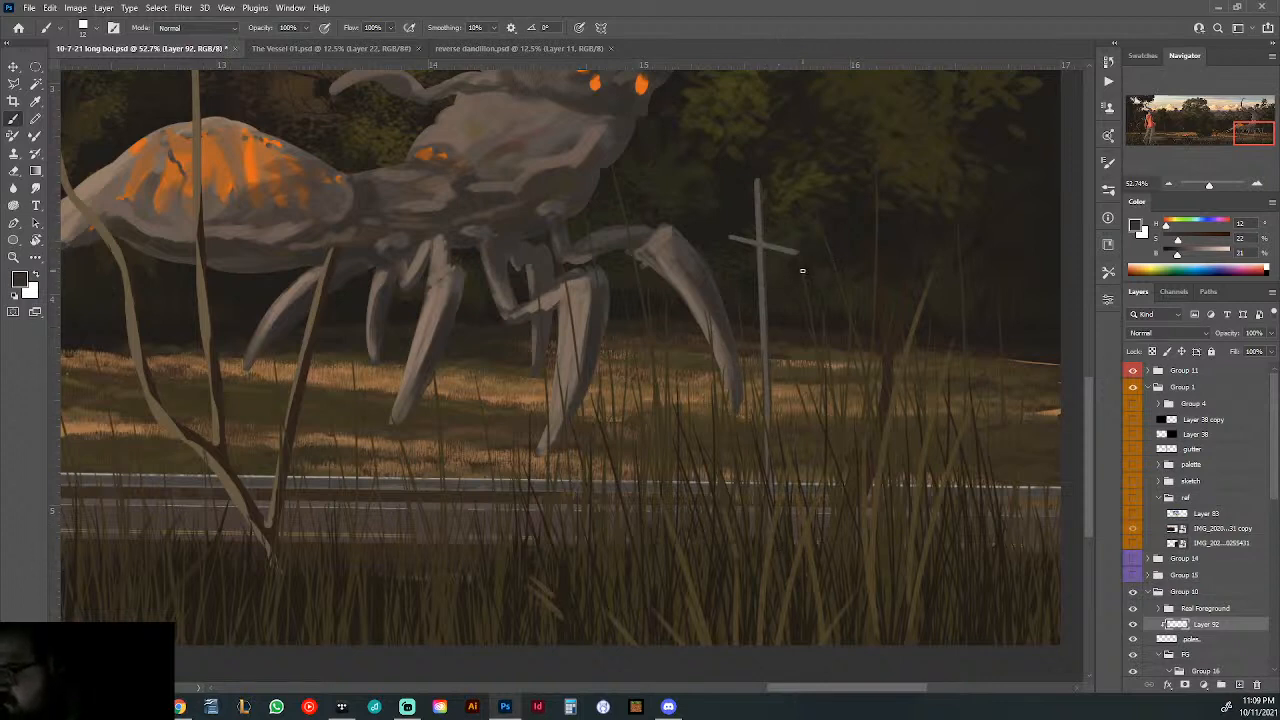
- Mix a lighter grey at 4% saturation and 41% brightness from the crossbar colour, and add a new layer clipped above the shading layer
alt+click(785, 244)
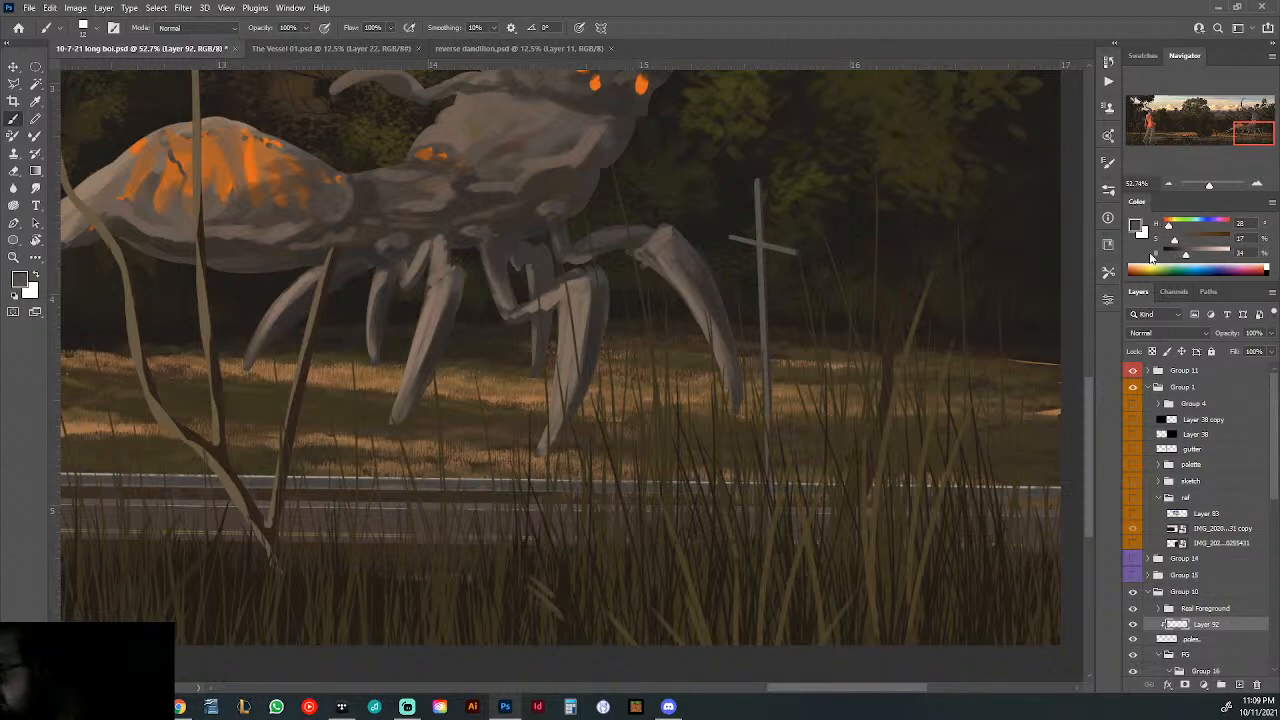
drag(1187, 257, 1189, 257)
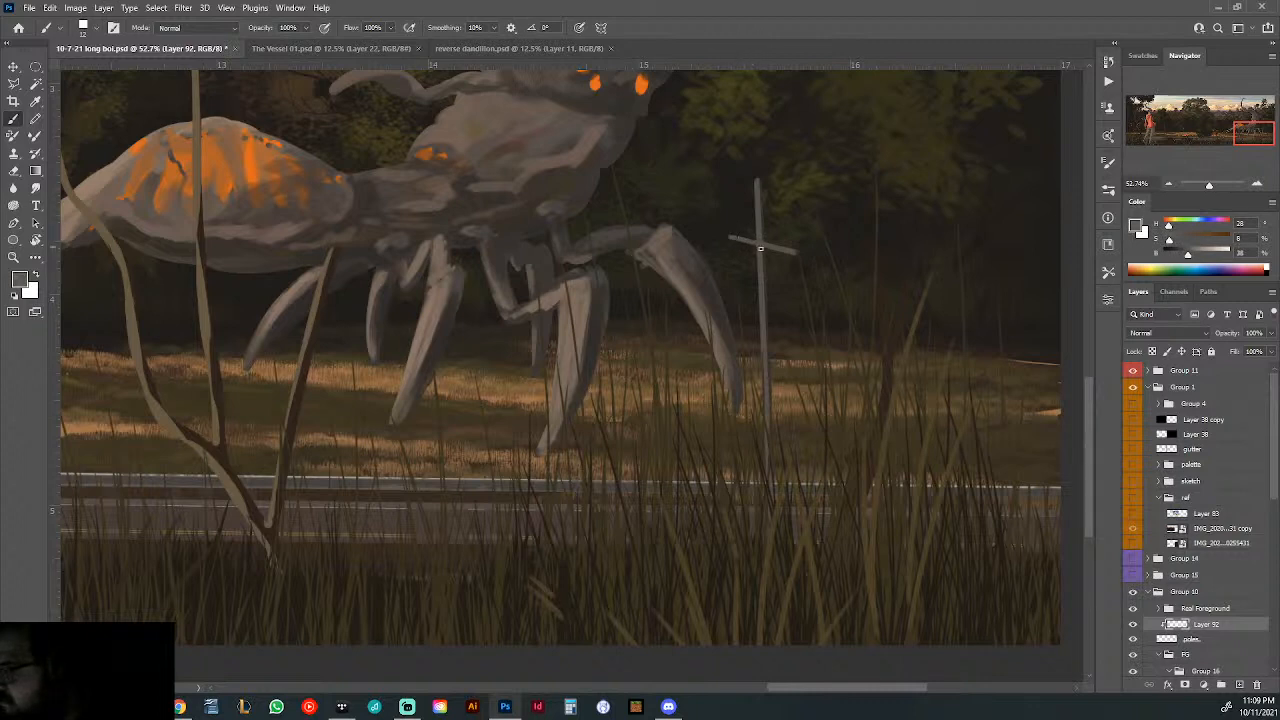
click(1237, 684)
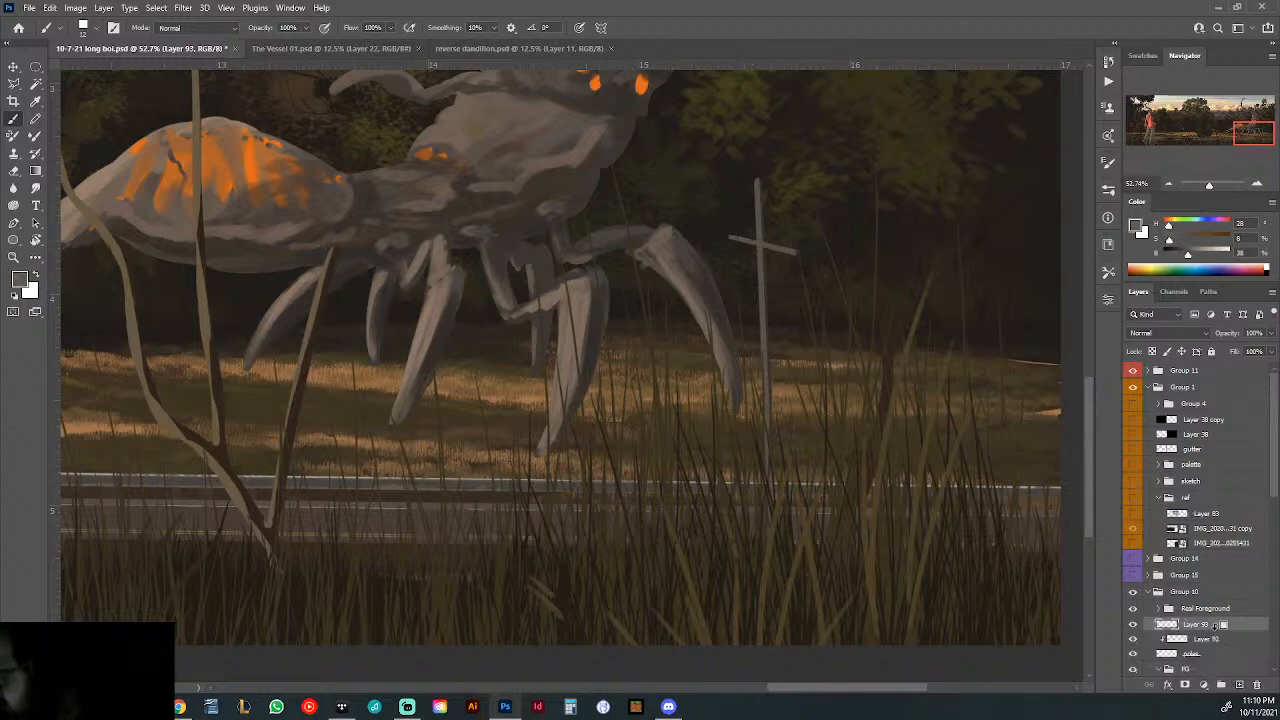
alt+click(1215, 628)
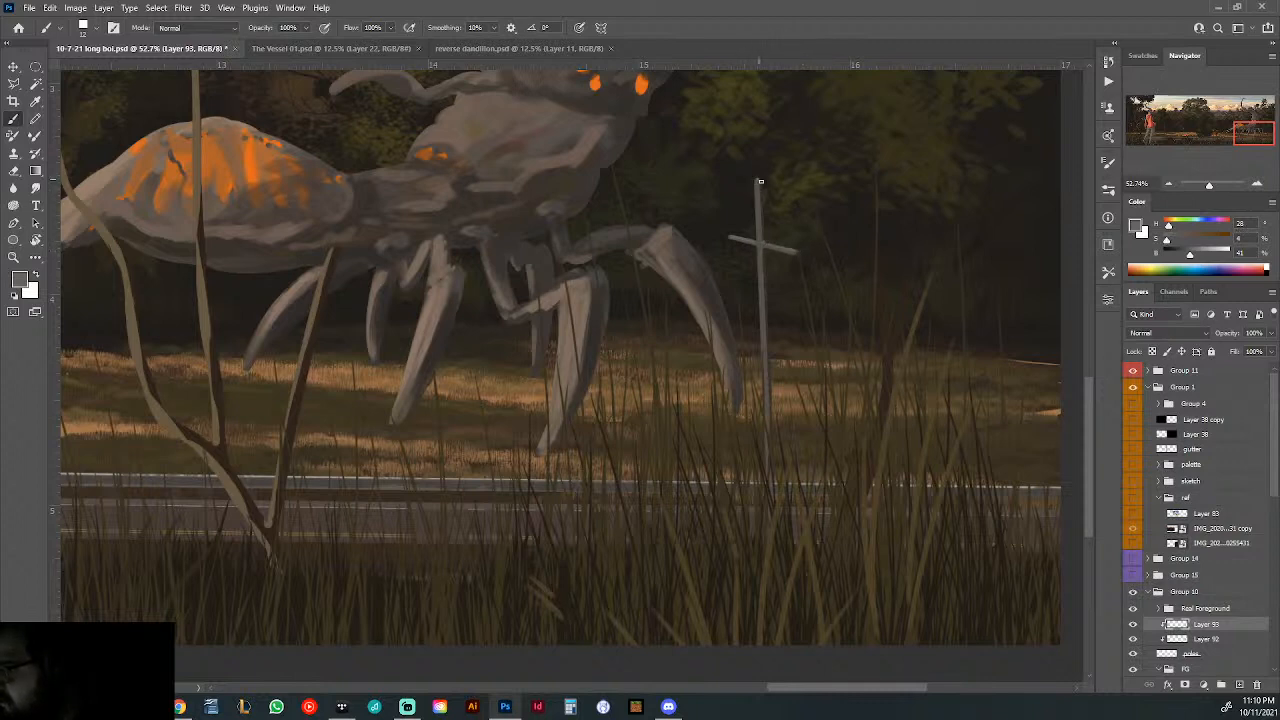
- Highlight the crossbar of the pole beside the hooded figure in light grey and erase the excess along its edge
key(ctrl+0)
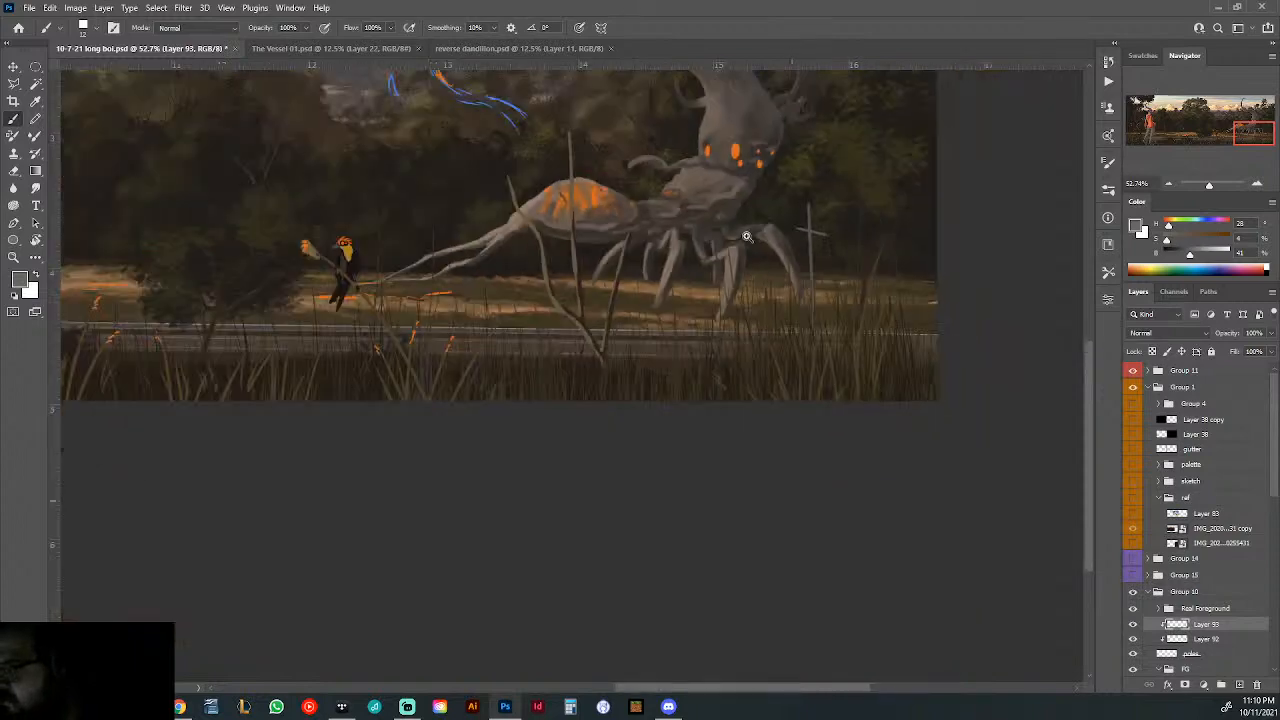
drag(320, 420, 423, 449)
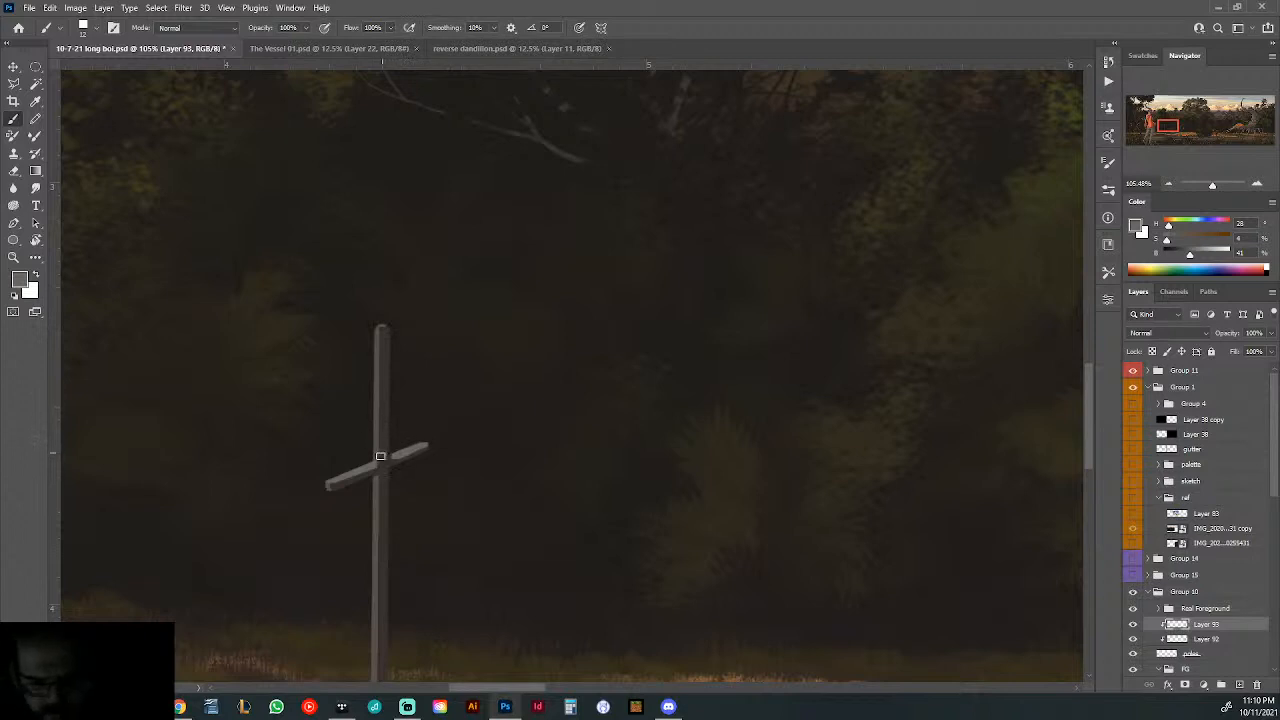
key(e)
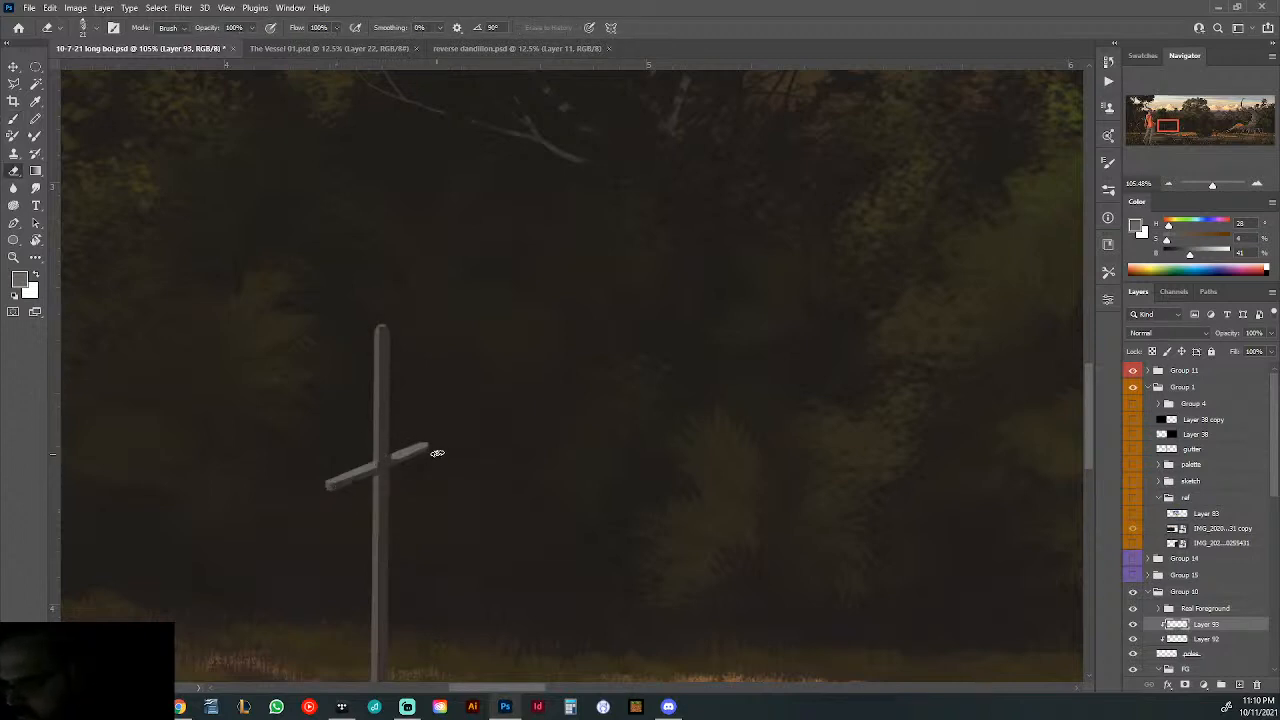
drag(342, 481, 339, 491)
drag(650, 419, 568, 429)
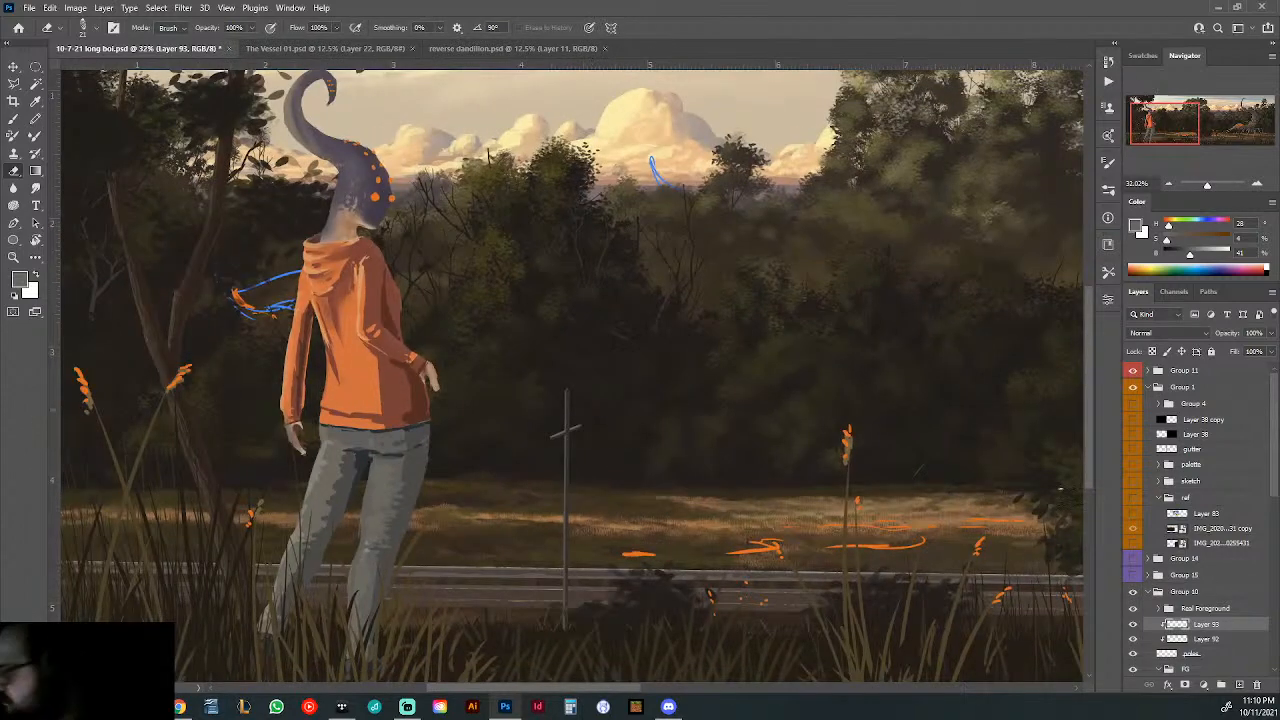
- Show the reference photos to compare the real pole with the painted one, and hide both photos again
click(1134, 543)
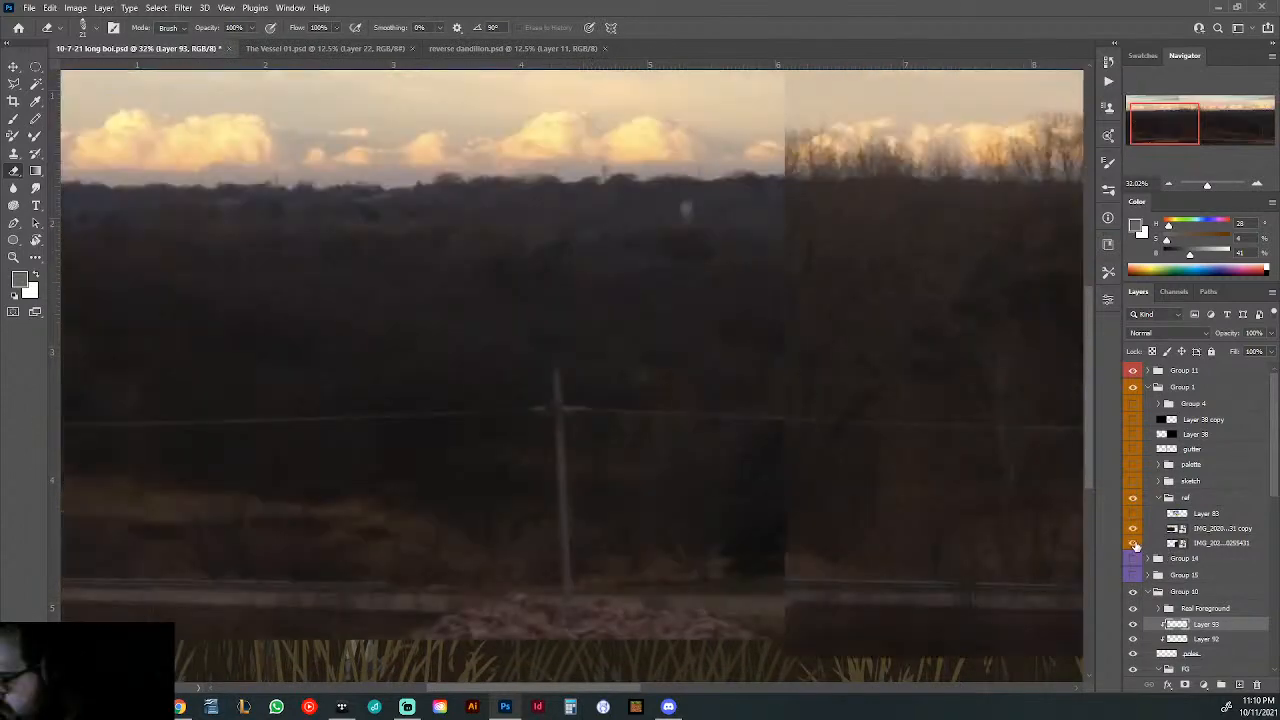
click(1134, 543)
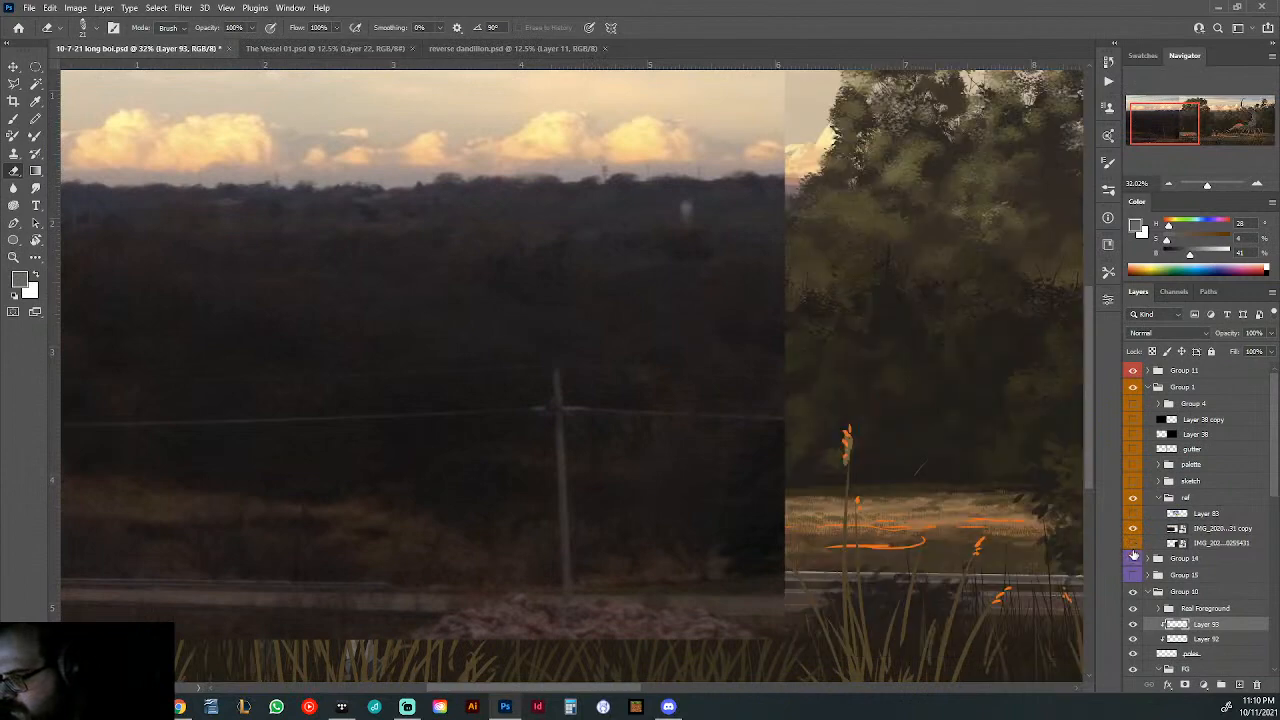
click(1134, 528)
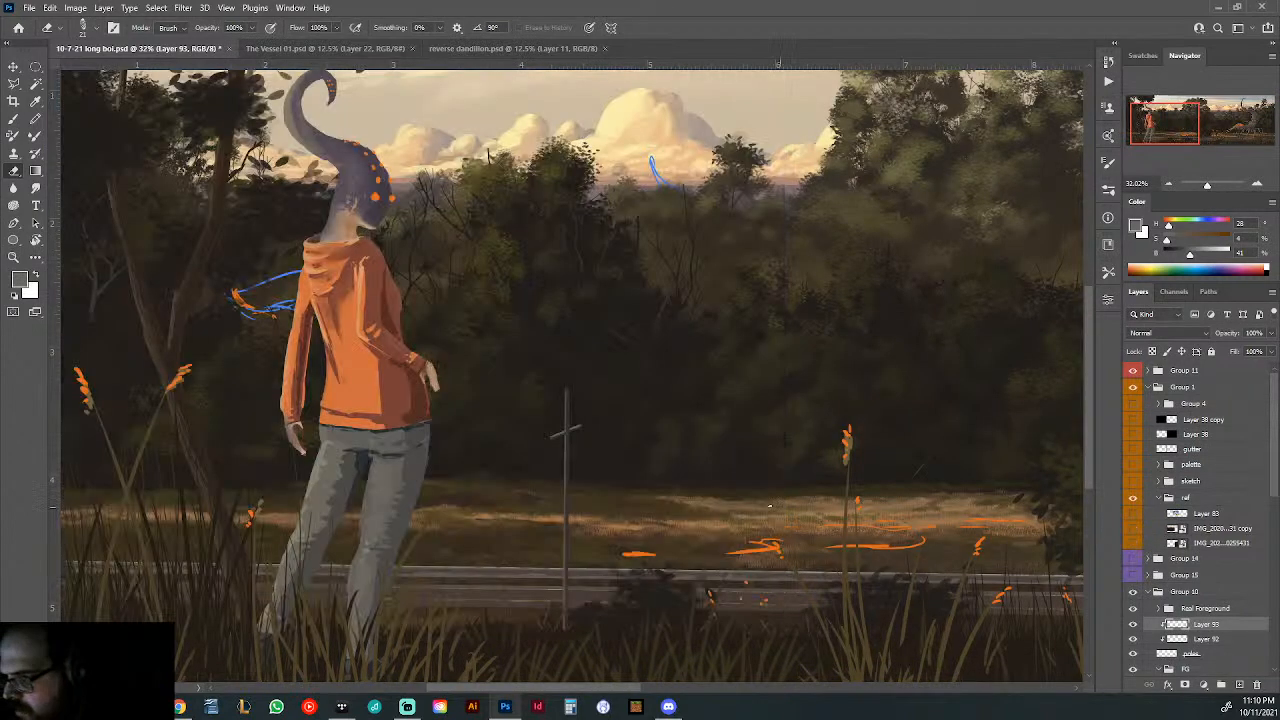
- Merge the poles layer and its two clipped shading and highlight layers into one layer
mouse_move(600, 455)
mouse_down()
mouse_move(666, 477)
mouse_move(711, 354)
mouse_up()
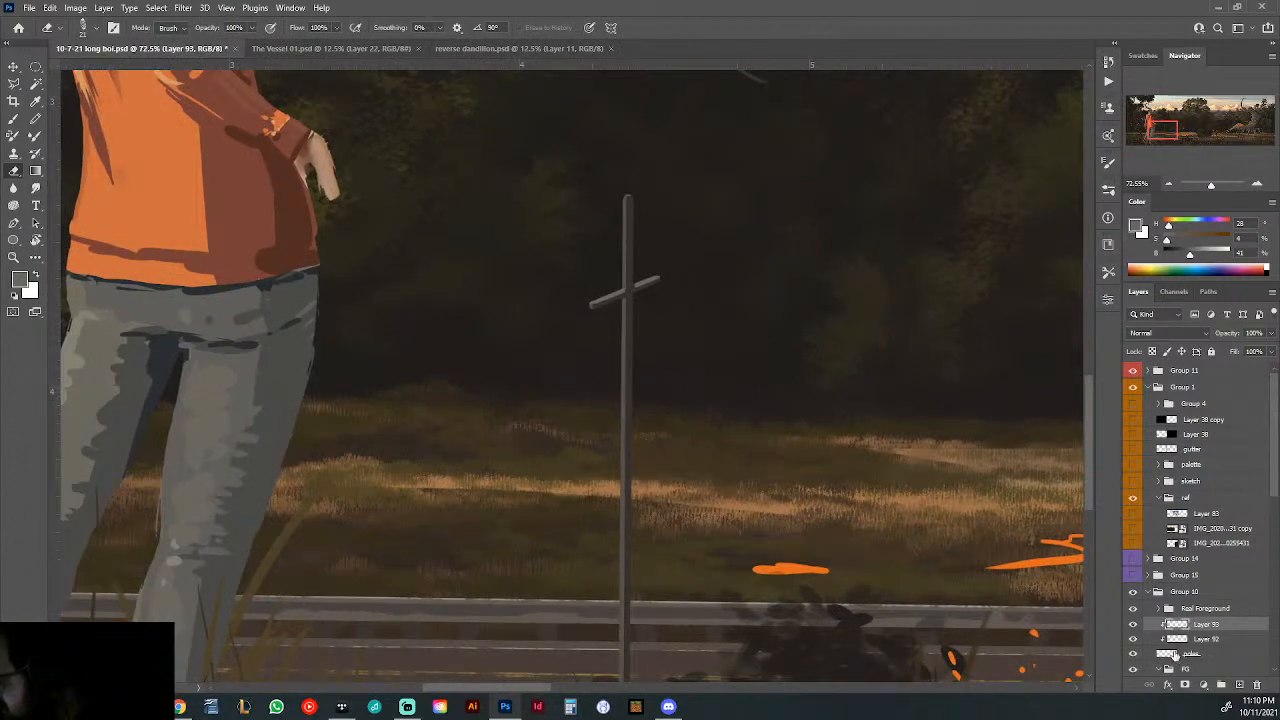
shift+click(1174, 653)
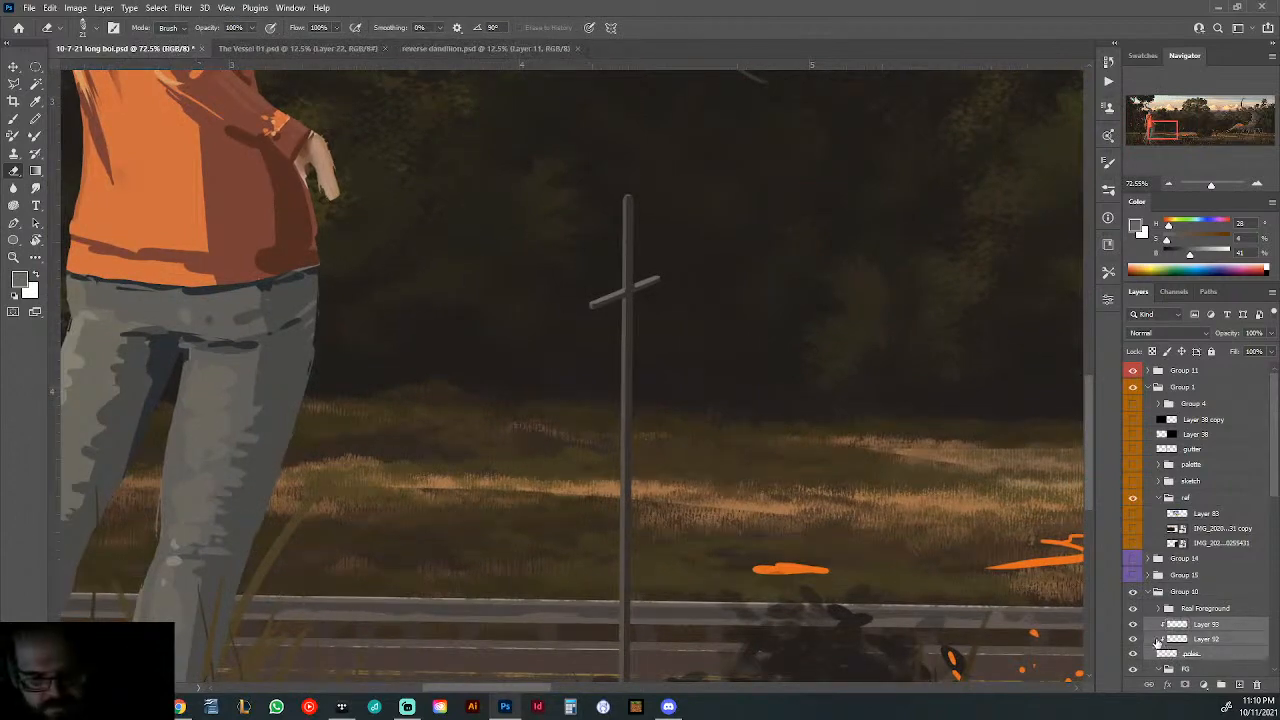
key(ctrl+e)
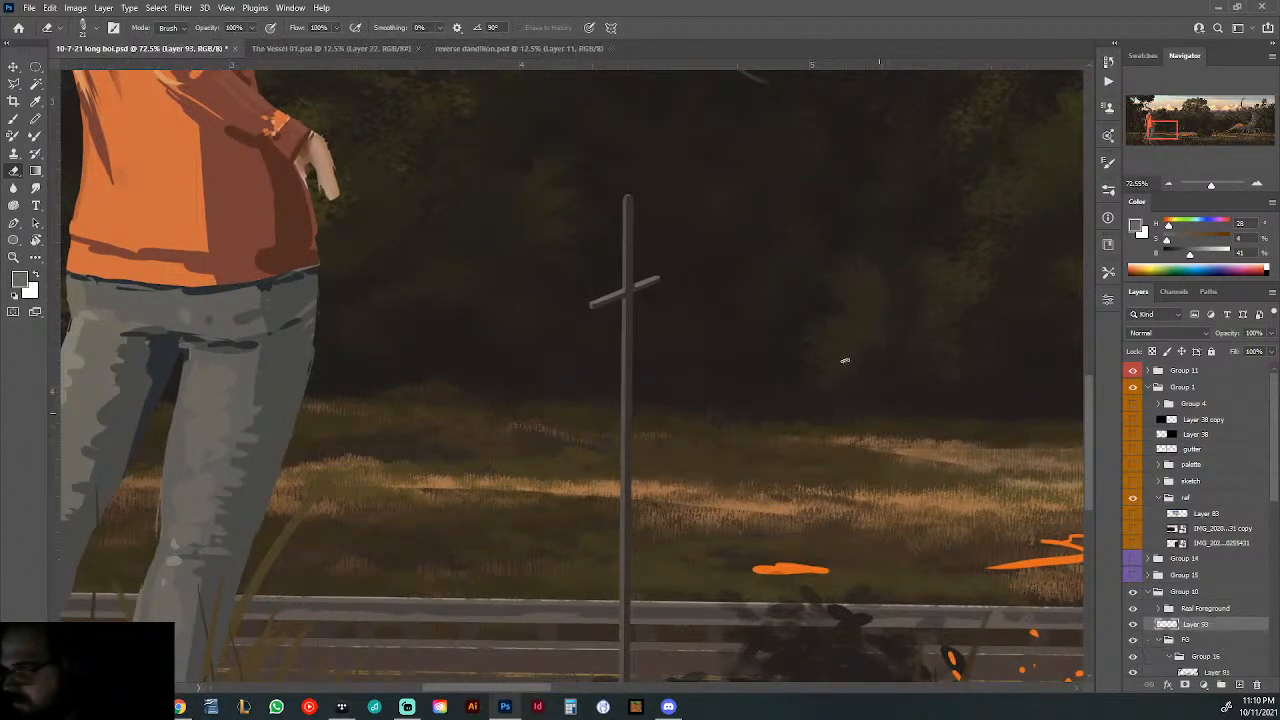
- Sample the dark brown shading colour and extend the shading down the full height of the pole beside the hooded figure
key(b)
alt+click(633, 198)
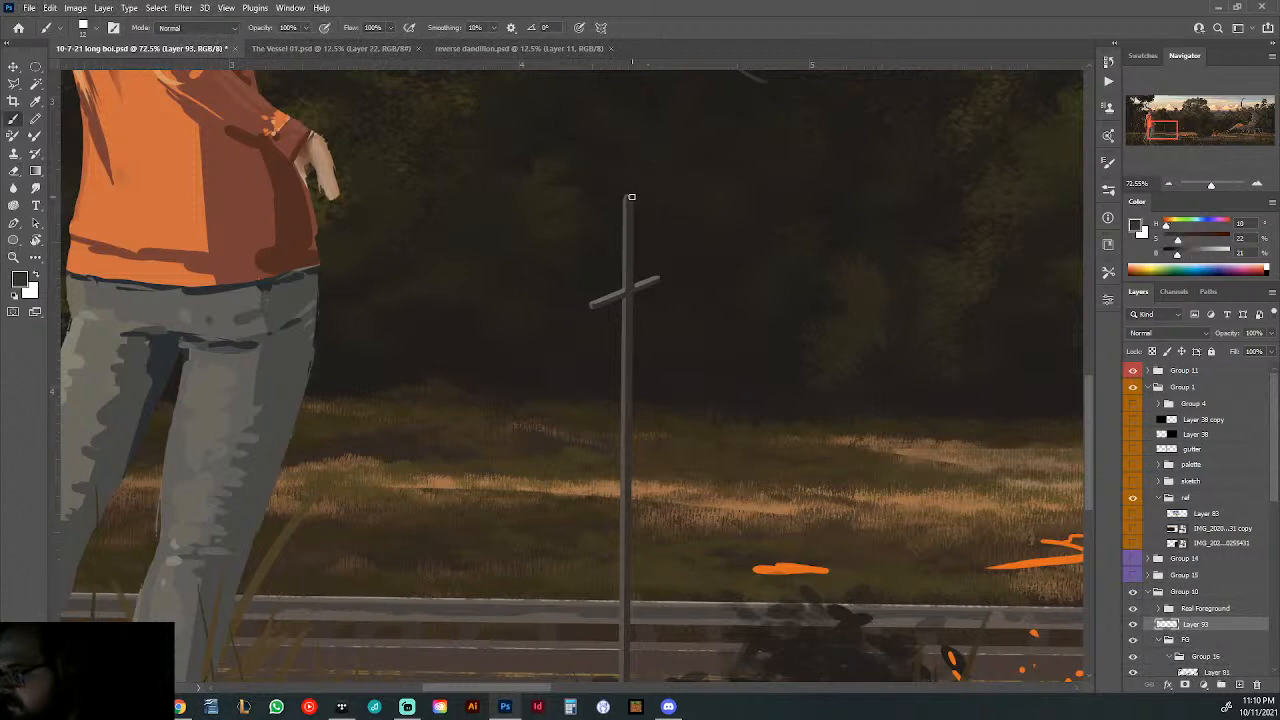
drag(640, 665, 640, 406)
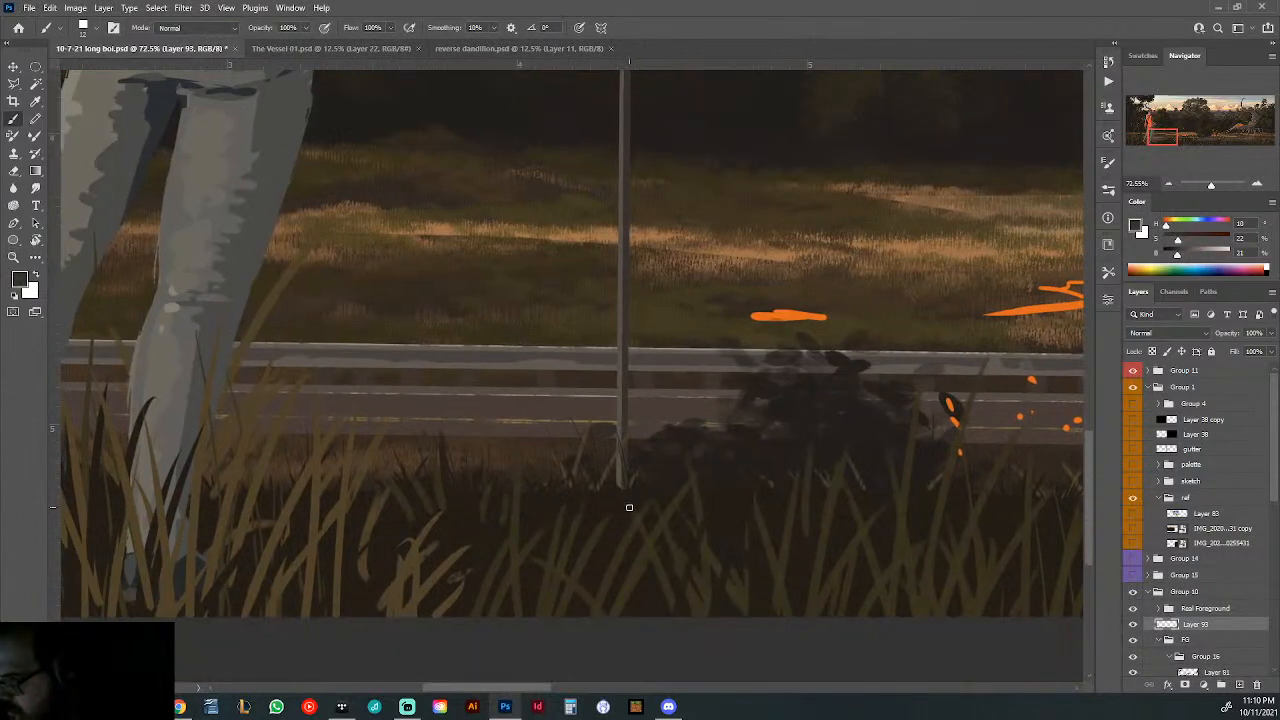
drag(791, 463, 677, 474)
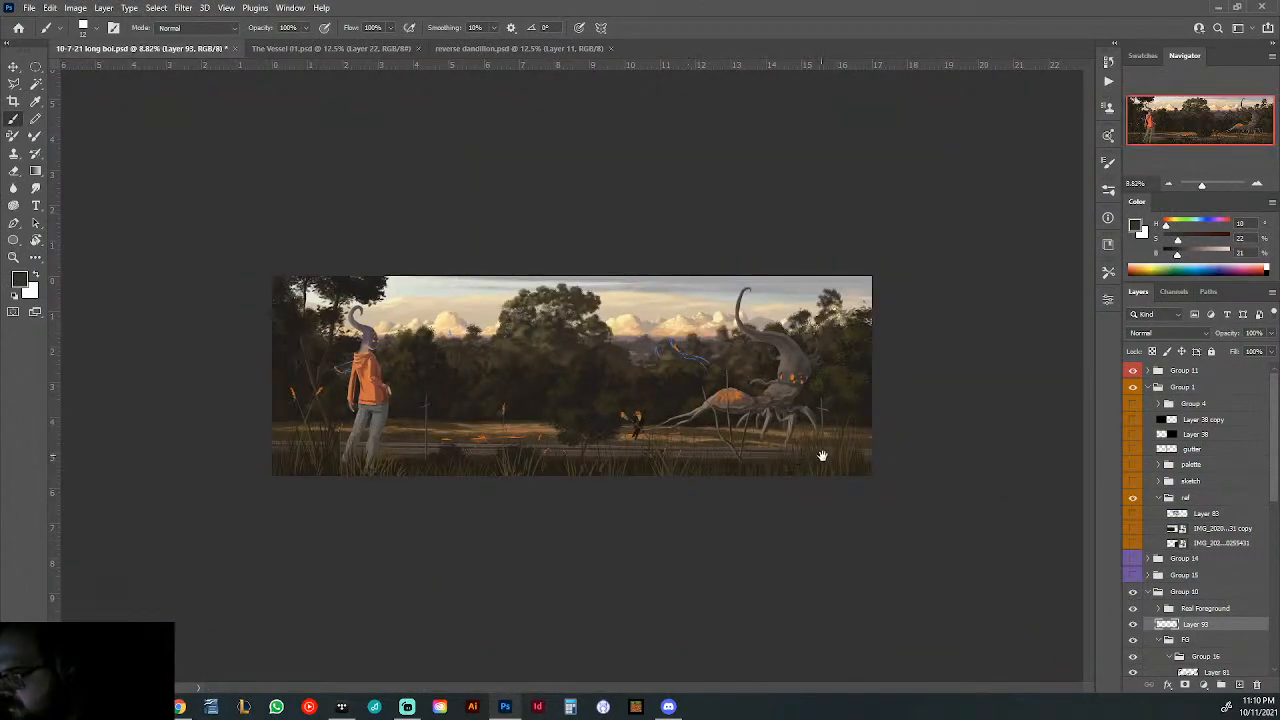
- Deepen the dark edge shading on the pole beside the creature, from its tip down to the grass
drag(865, 426, 954, 456)
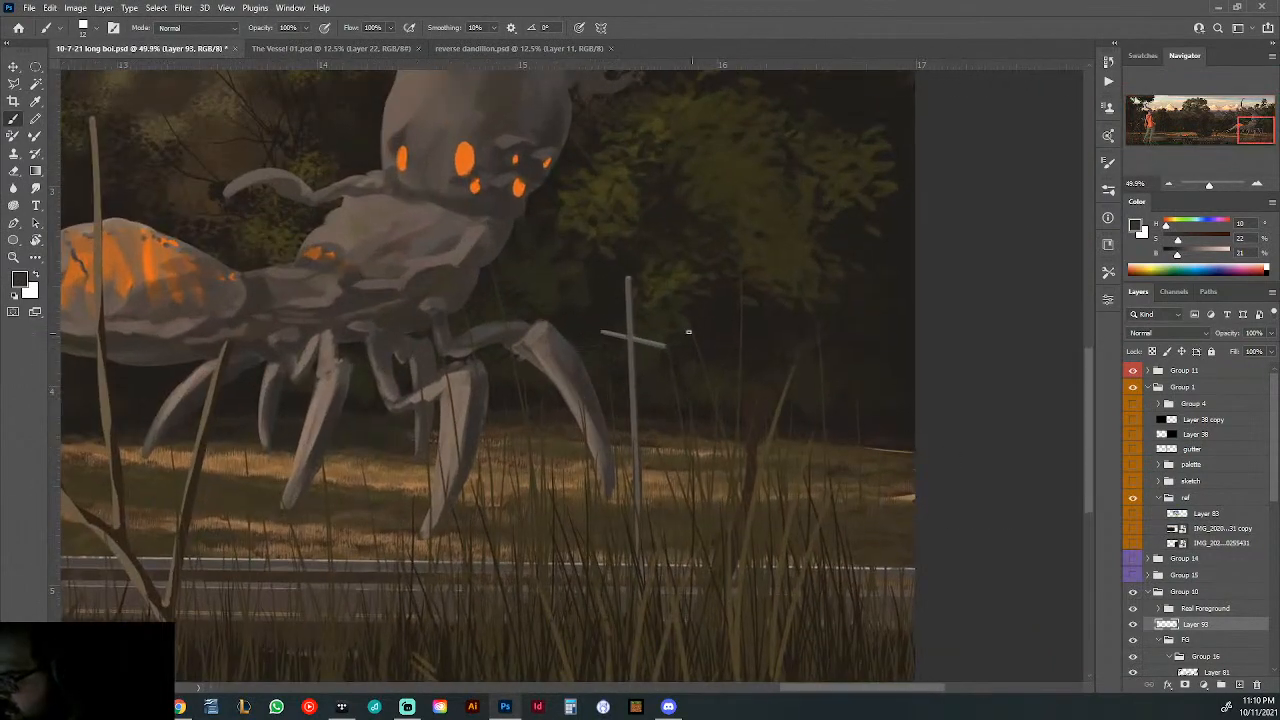
alt+click(632, 281)
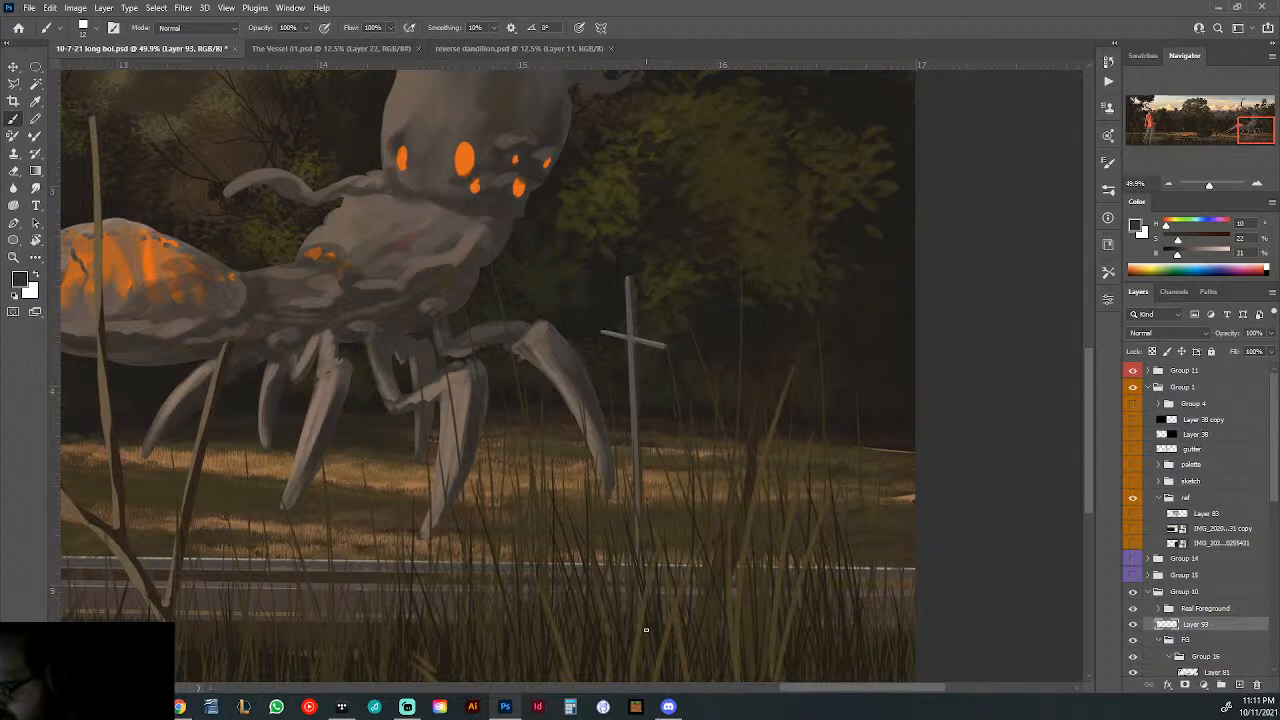
scroll(766, 523, down, 5)
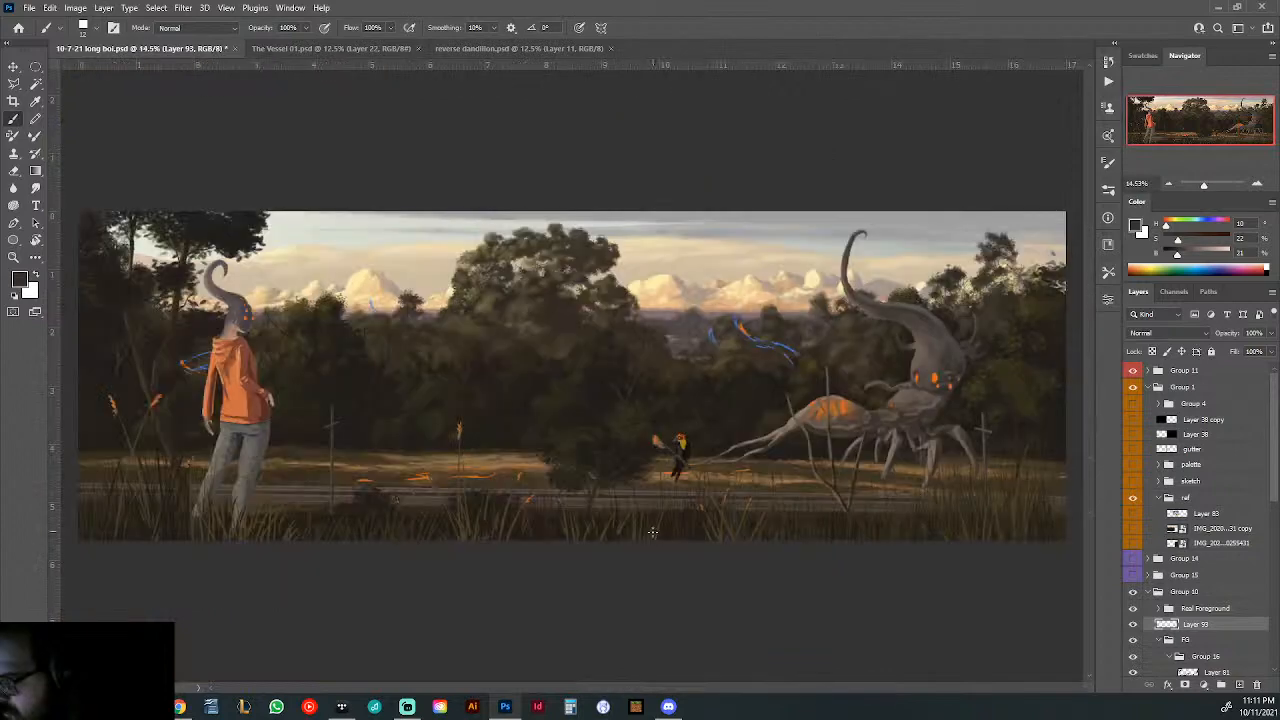
- Create a new group containing the merged pole layer and name the group Poles
scroll(969, 489, up, 5)
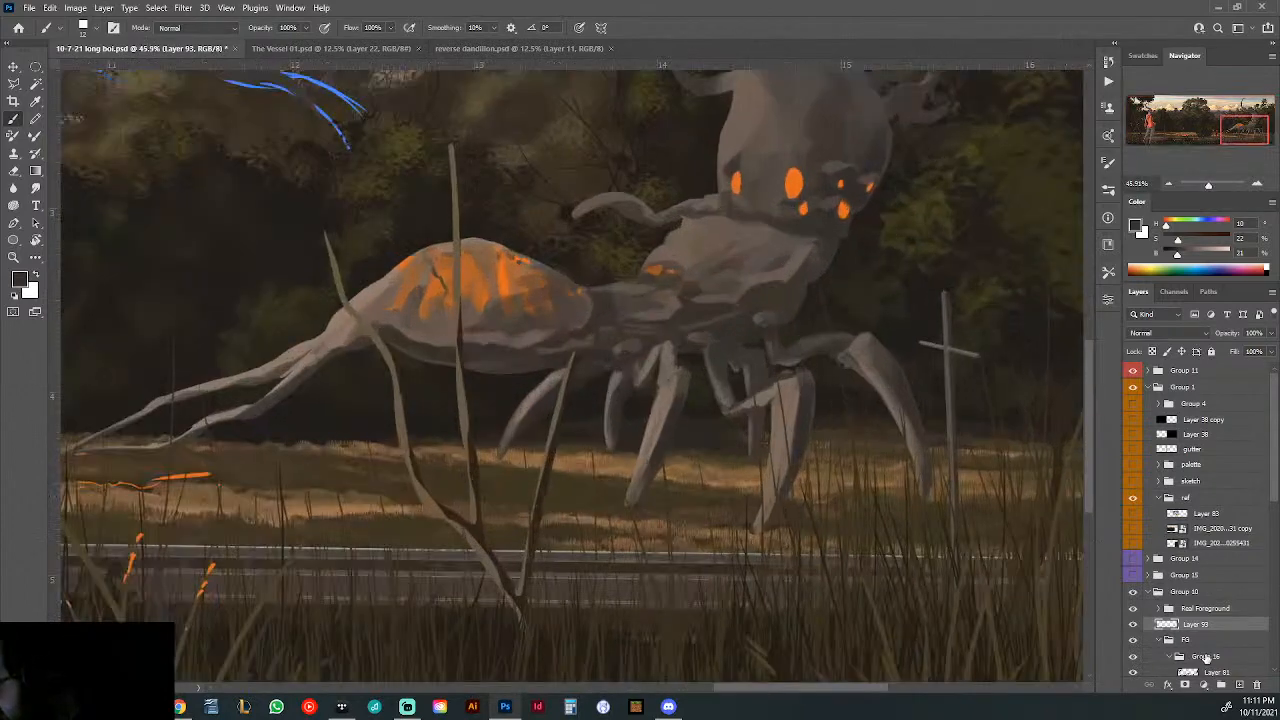
click(1220, 688)
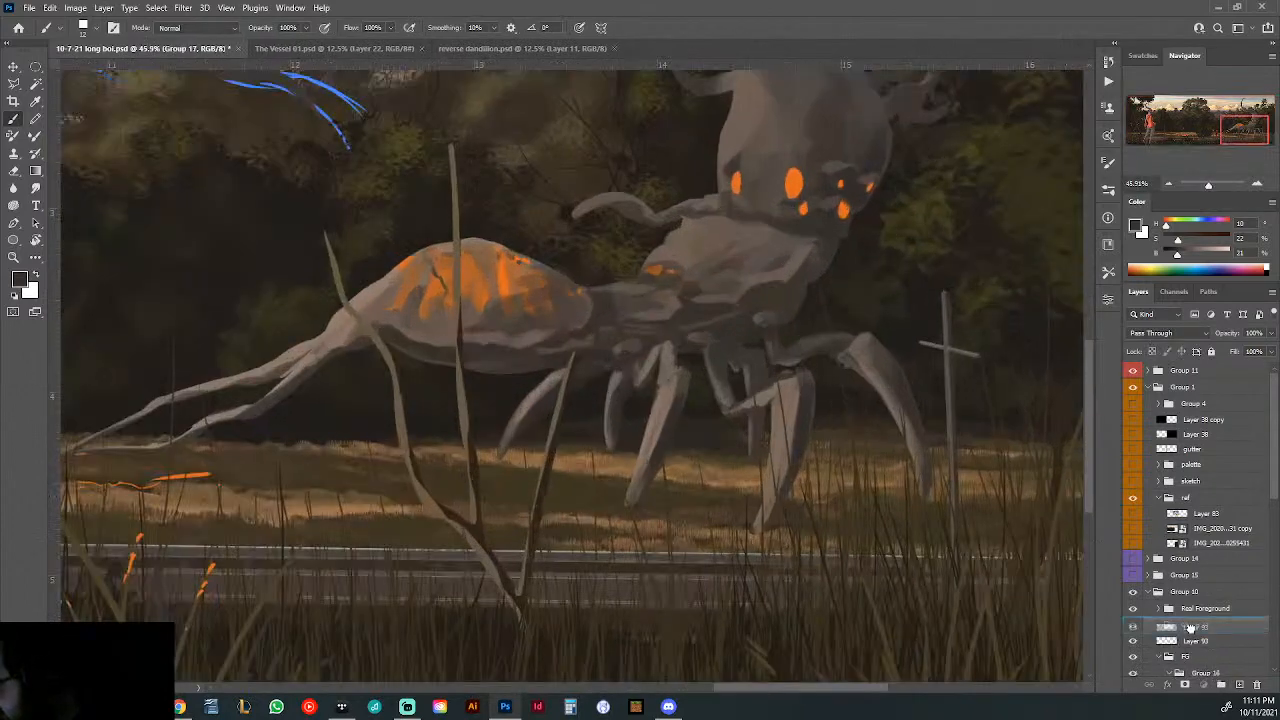
double_click(1195, 625)
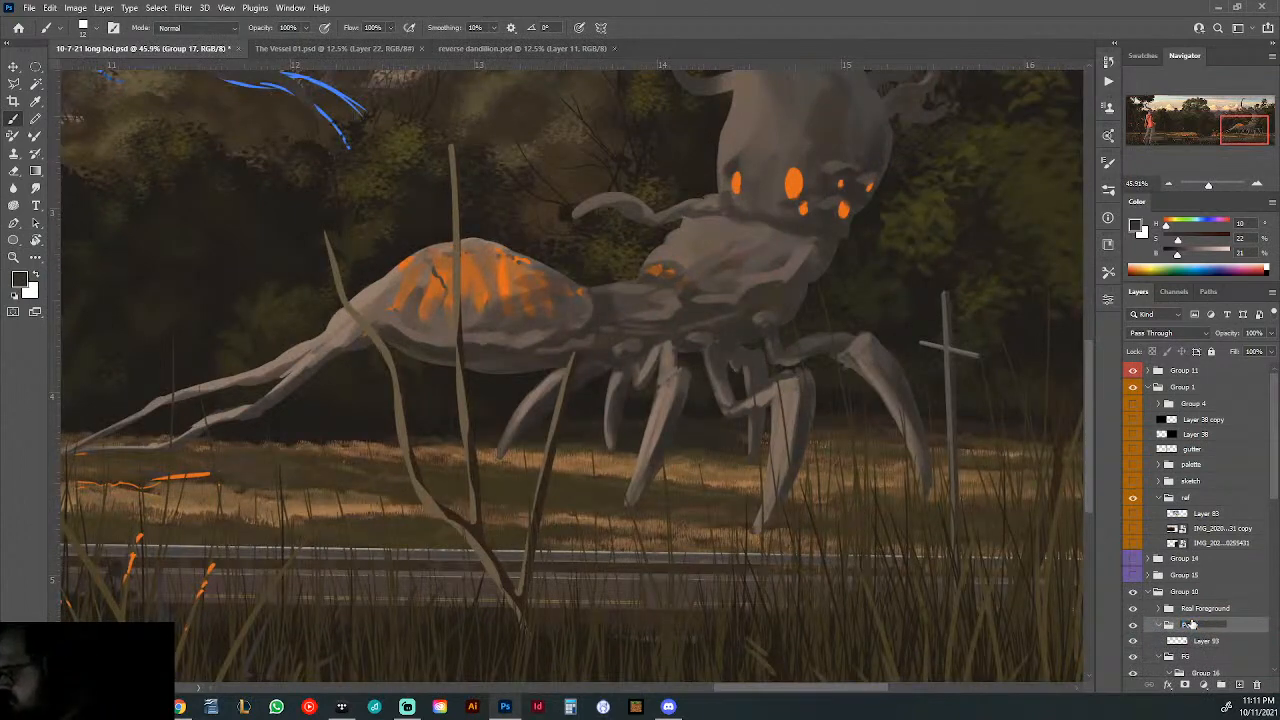
text(Poles)
- Add a layer above the merged pole layer and paint small light insulators on the crossarm of the pole beside the creature
click(1203, 642)
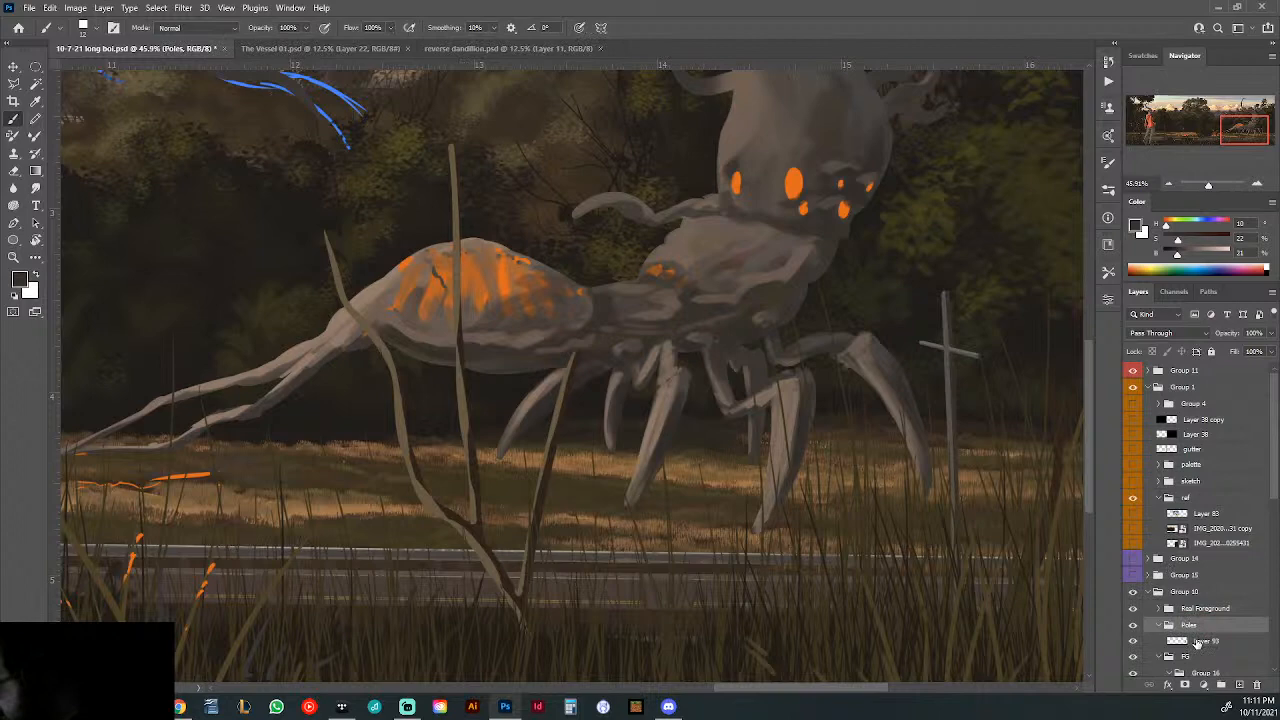
click(1240, 686)
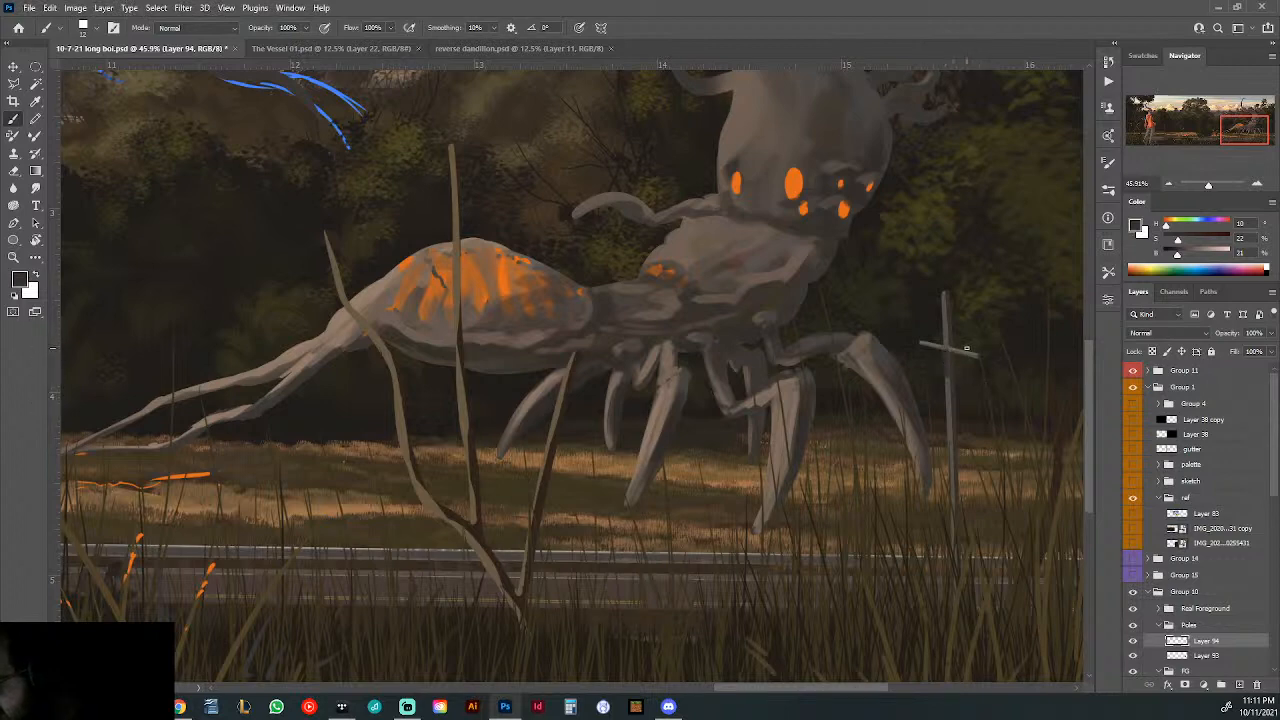
alt+click(730, 548)
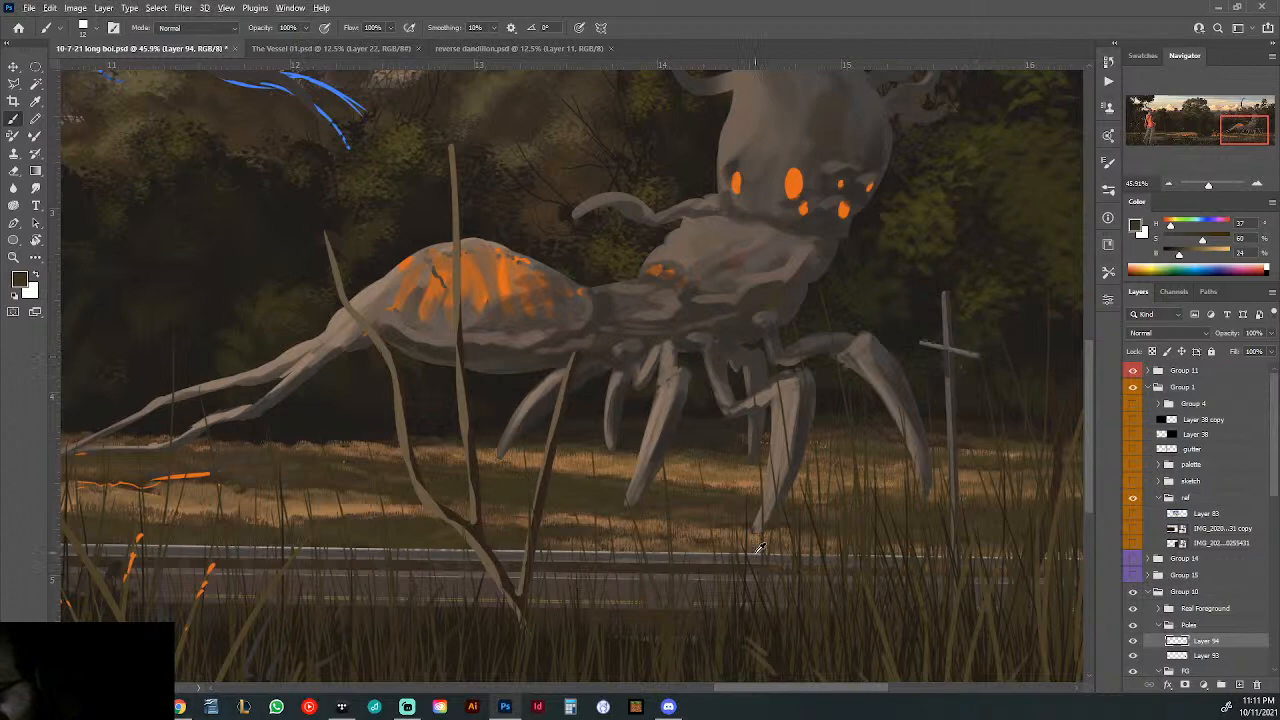
scroll(762, 548, up, 4)
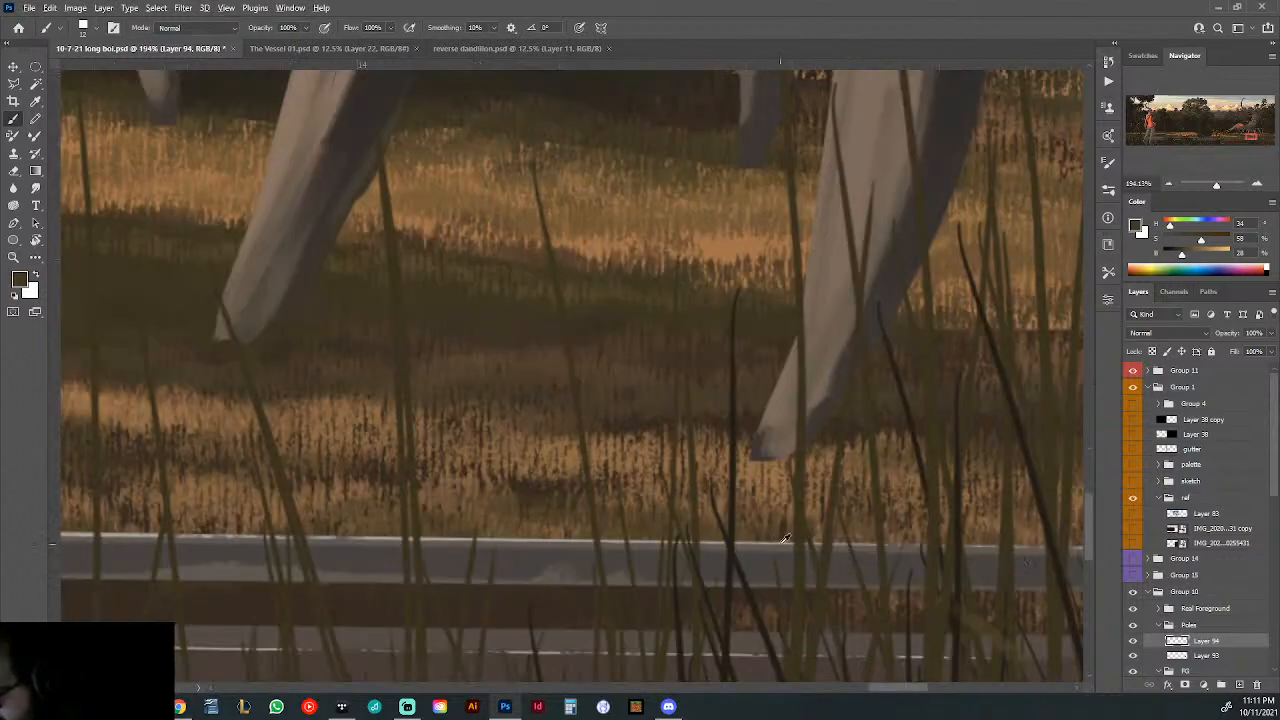
scroll(880, 490, down, 6)
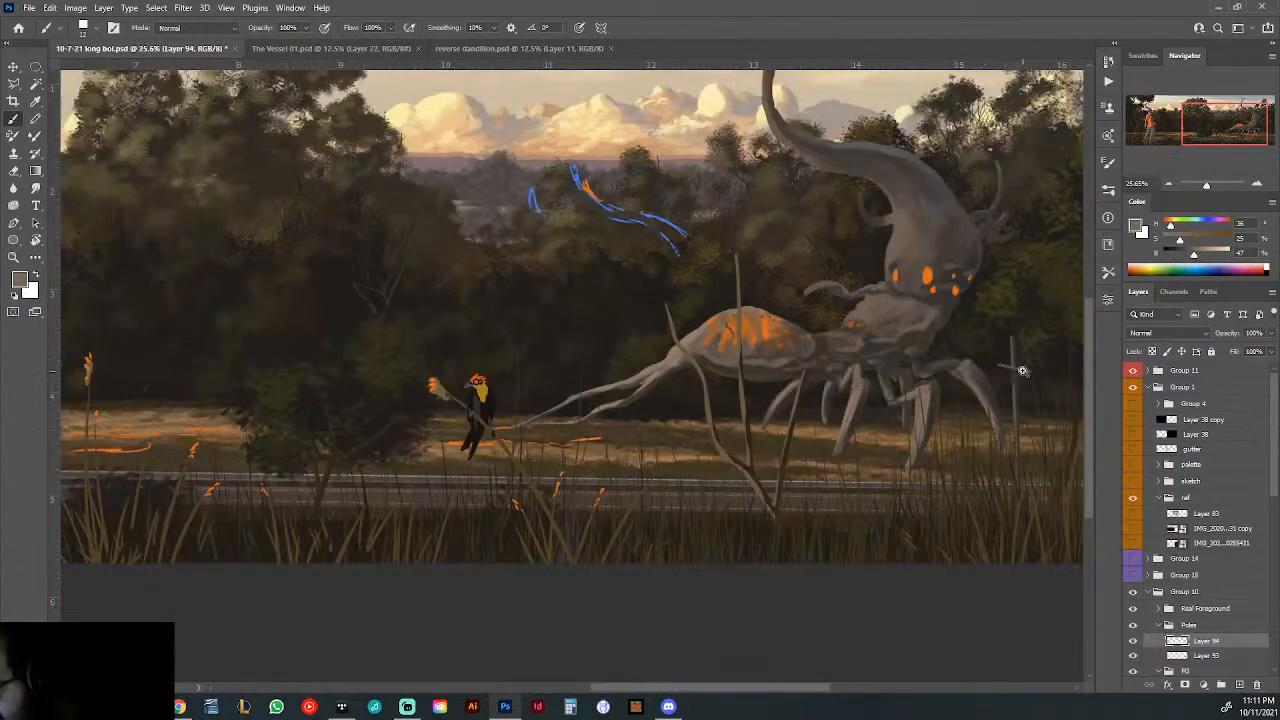
scroll(1022, 371, up, 4)
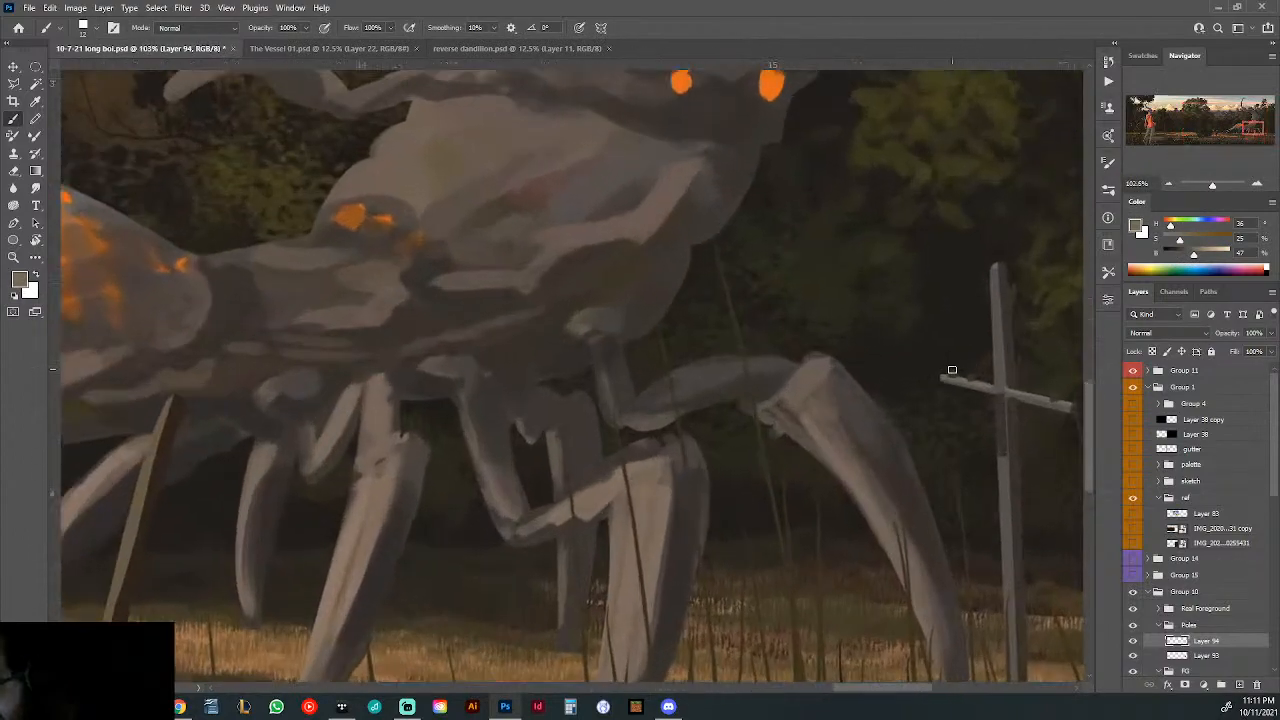
- Sample the pole's dark brown and shade the bases of the insulators beside the creature with a 6 px Square brush
alt+click(1013, 368)
right_click(986, 369)
drag(1066, 402, 1060, 402)
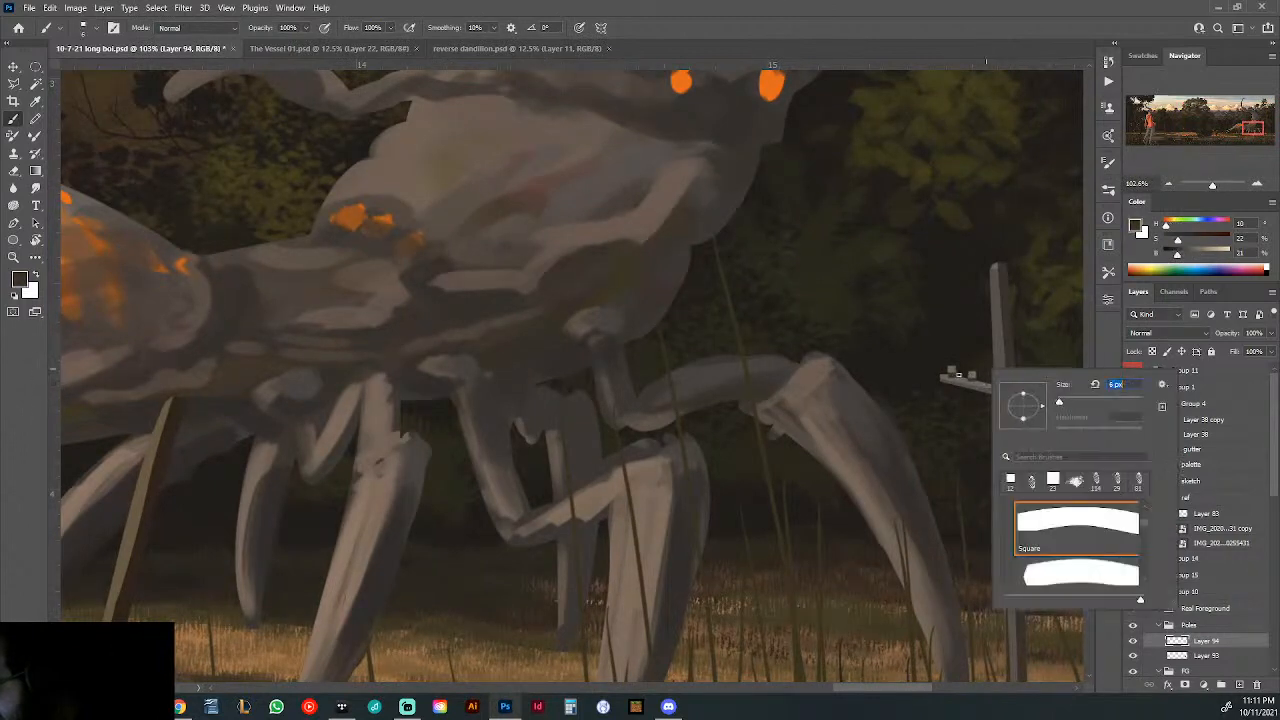
click(952, 375)
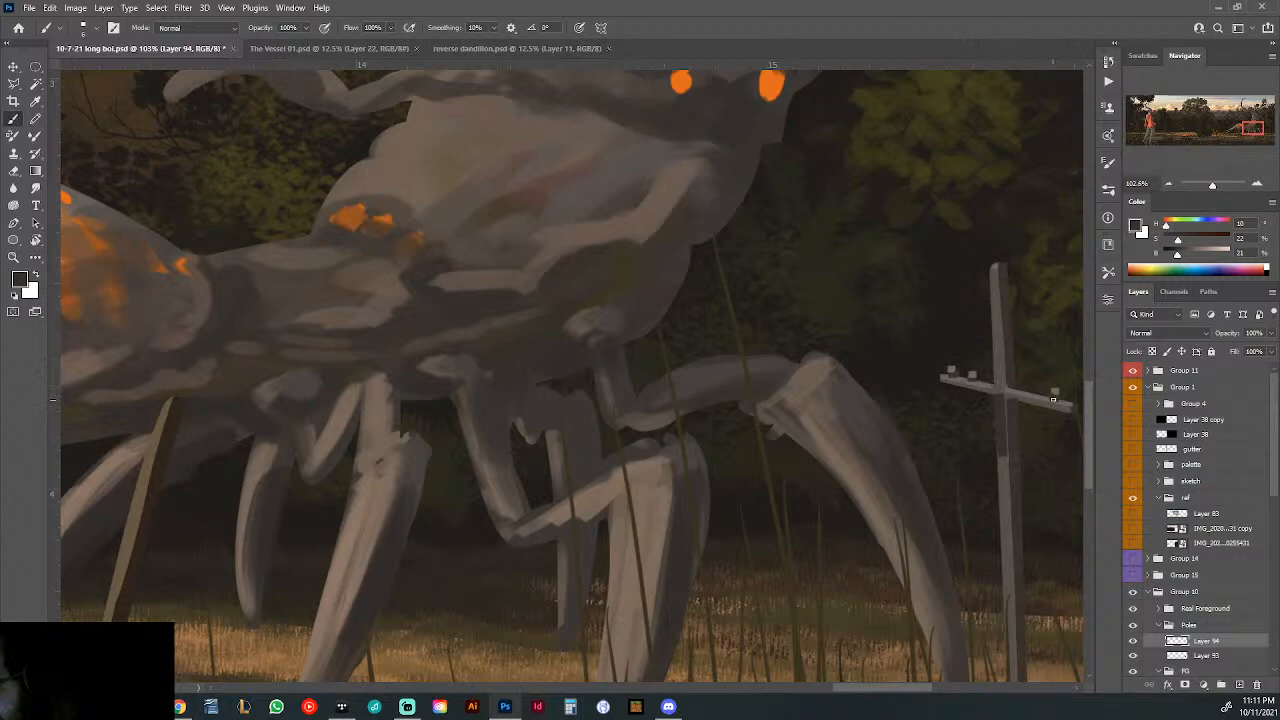
scroll(1024, 393, down, 5)
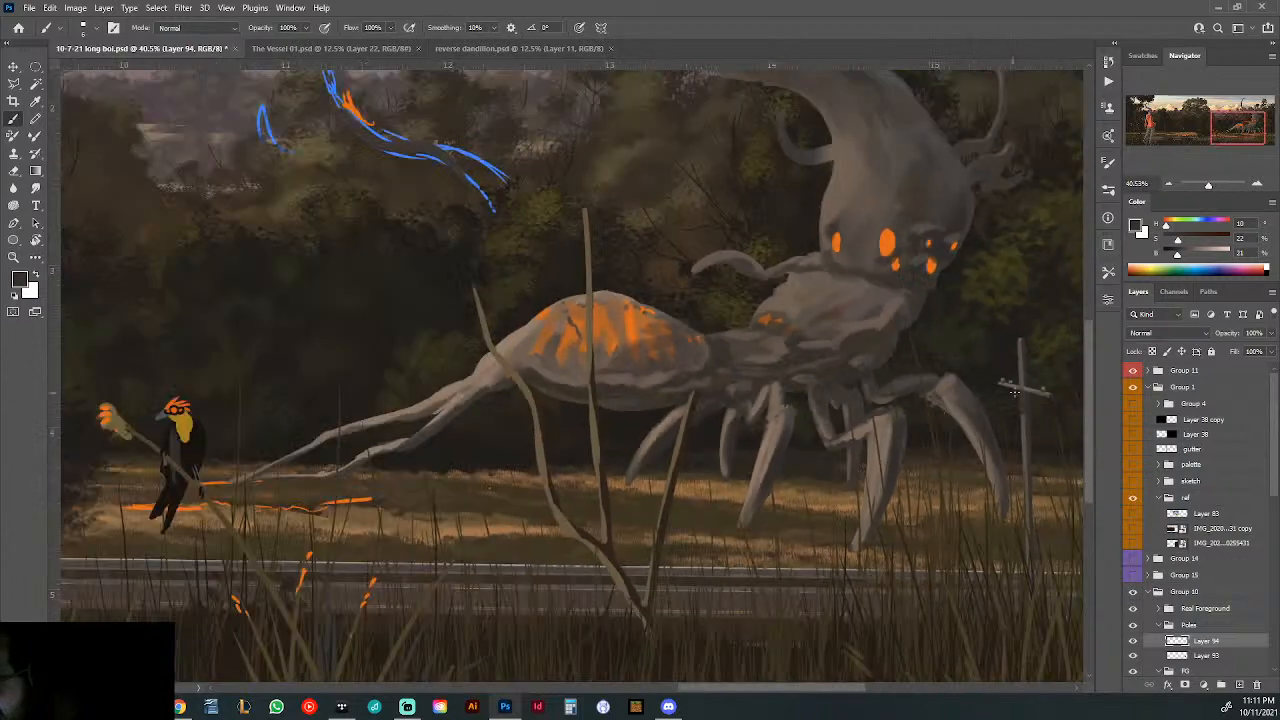
- Paint light insulators with dark shaded bases on both ends of the crossarm of the pole beside the hooded figure
alt+click(1047, 387)
drag(691, 380, 897, 357)
scroll(694, 343, up, 6)
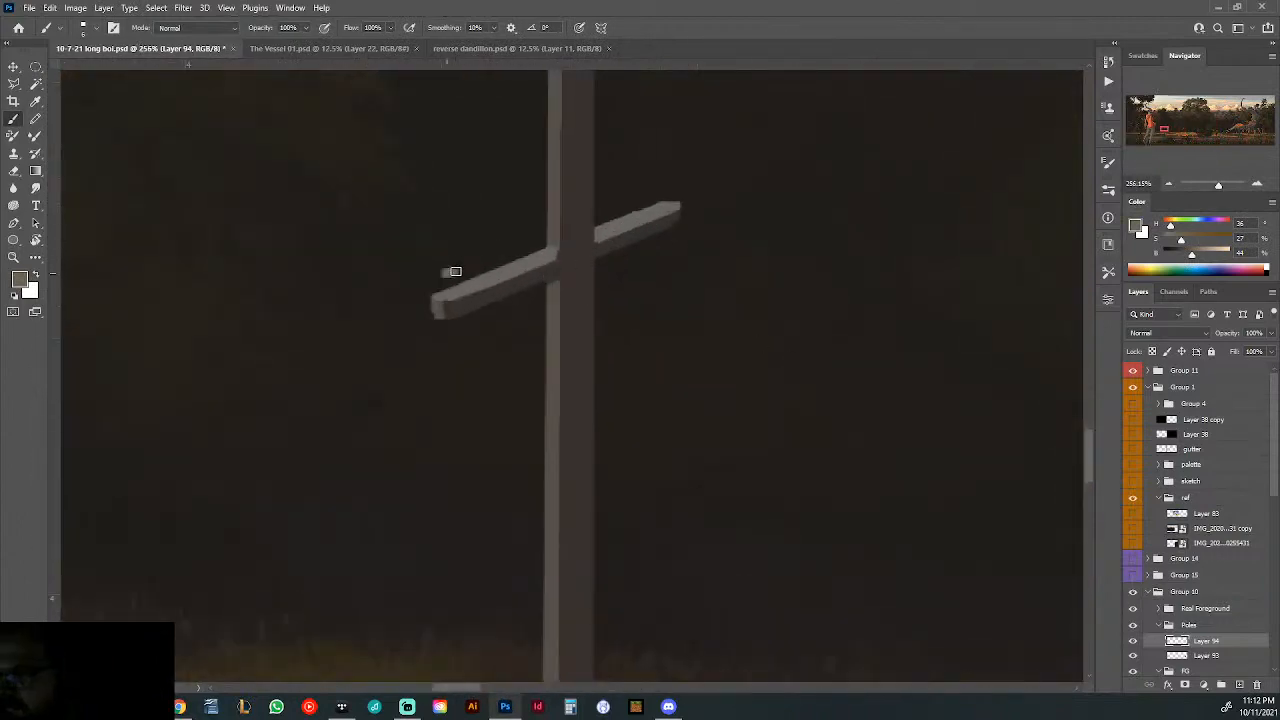
click(616, 210)
click(652, 200)
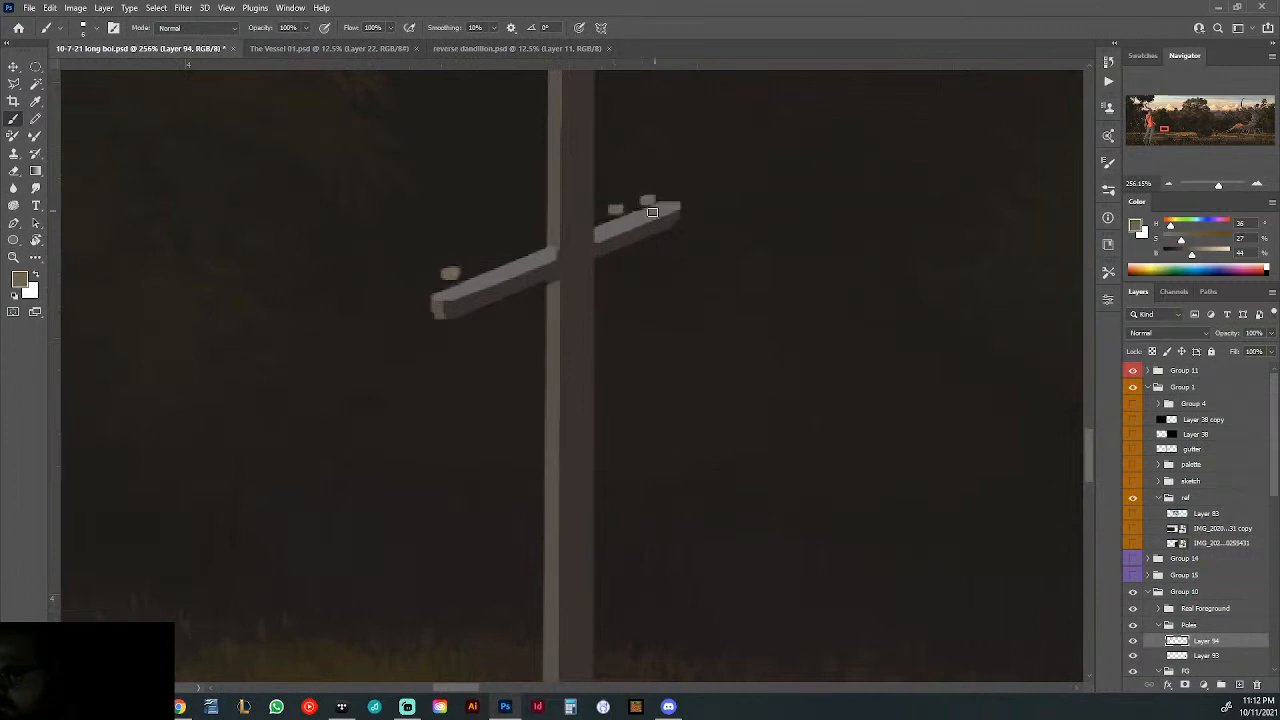
alt+click(618, 238)
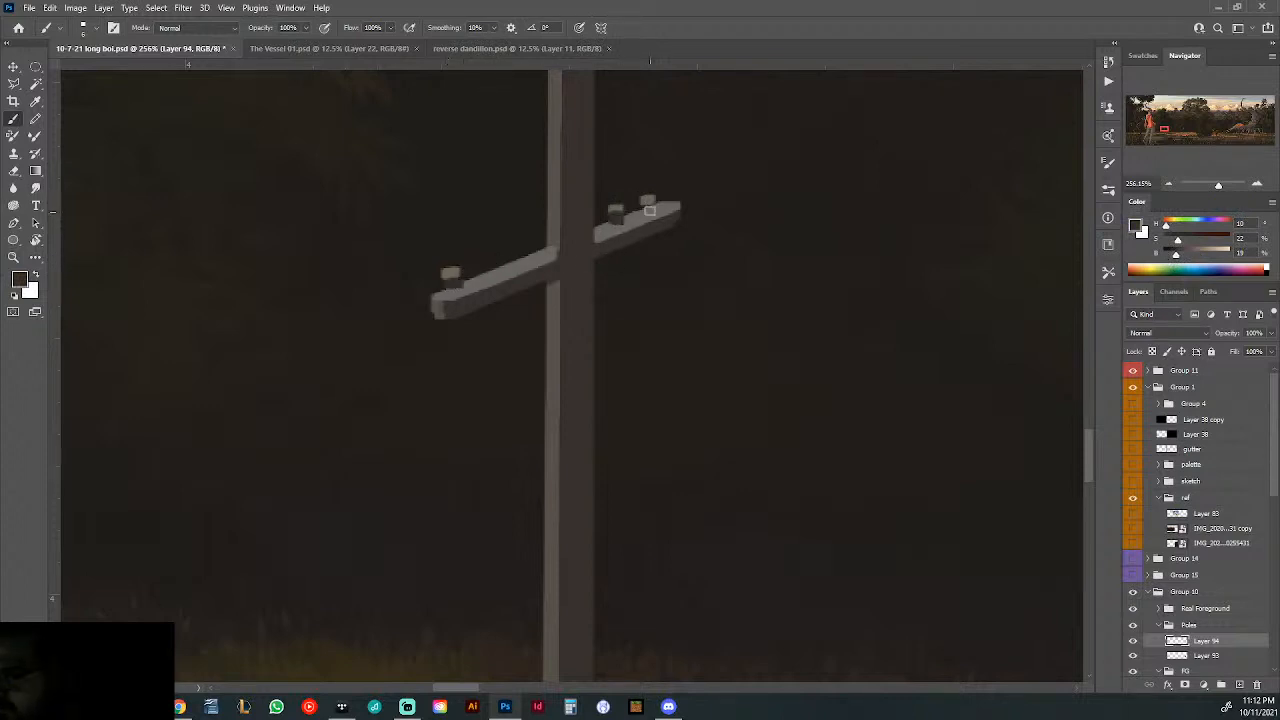
drag(777, 249, 648, 272)
drag(780, 258, 905, 295)
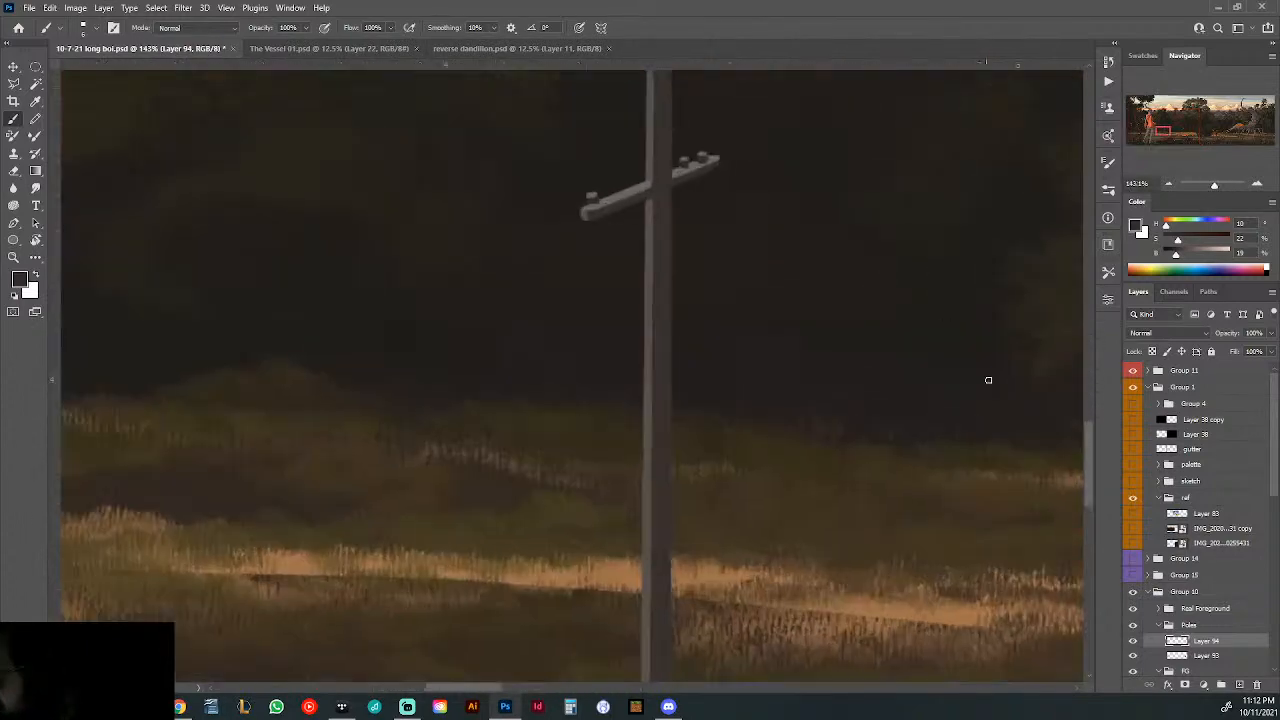
- Create a new layer and move it below the merged pole layer at the bottom of the Poles group
click(1240, 685)
drag(1207, 672, 1206, 658)
scroll(1208, 656, down, 1)
drag(1200, 609, 1201, 624)
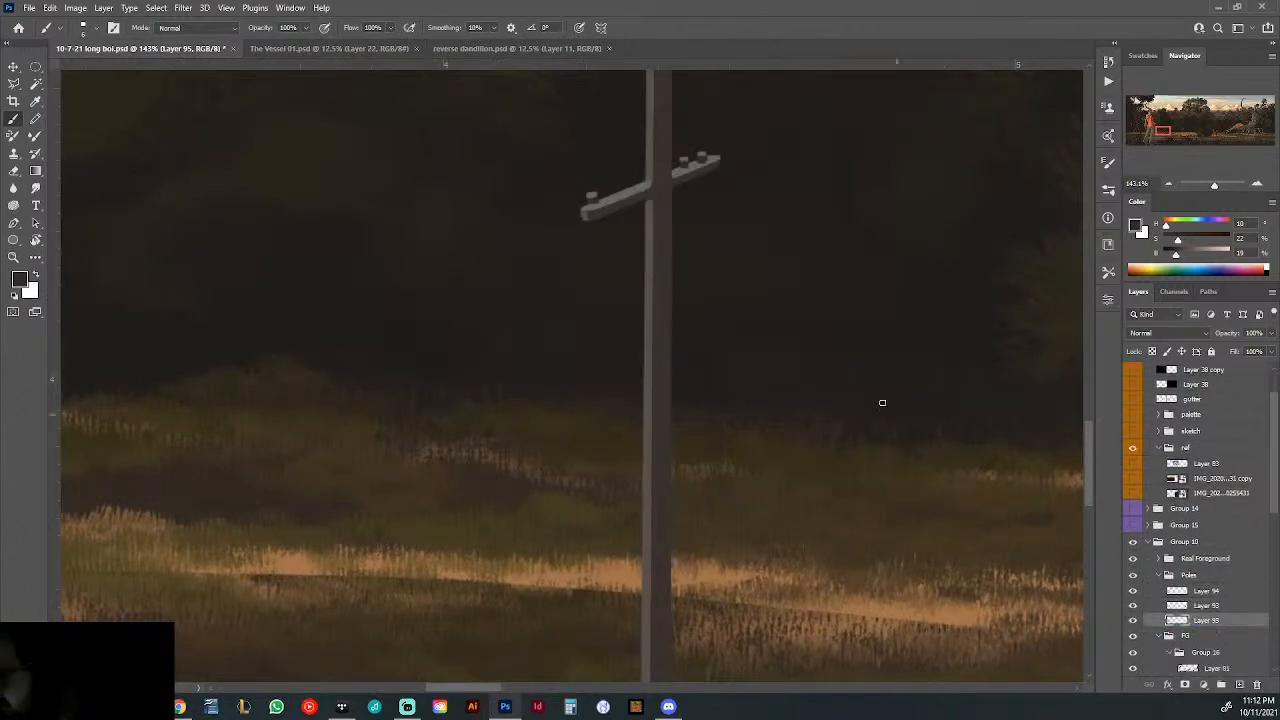
- Paint a dark box behind the pole beside the hooded figure, just under the crossarm, with a 28 px Square brush
right_click(674, 215)
drag(762, 241, 738, 243)
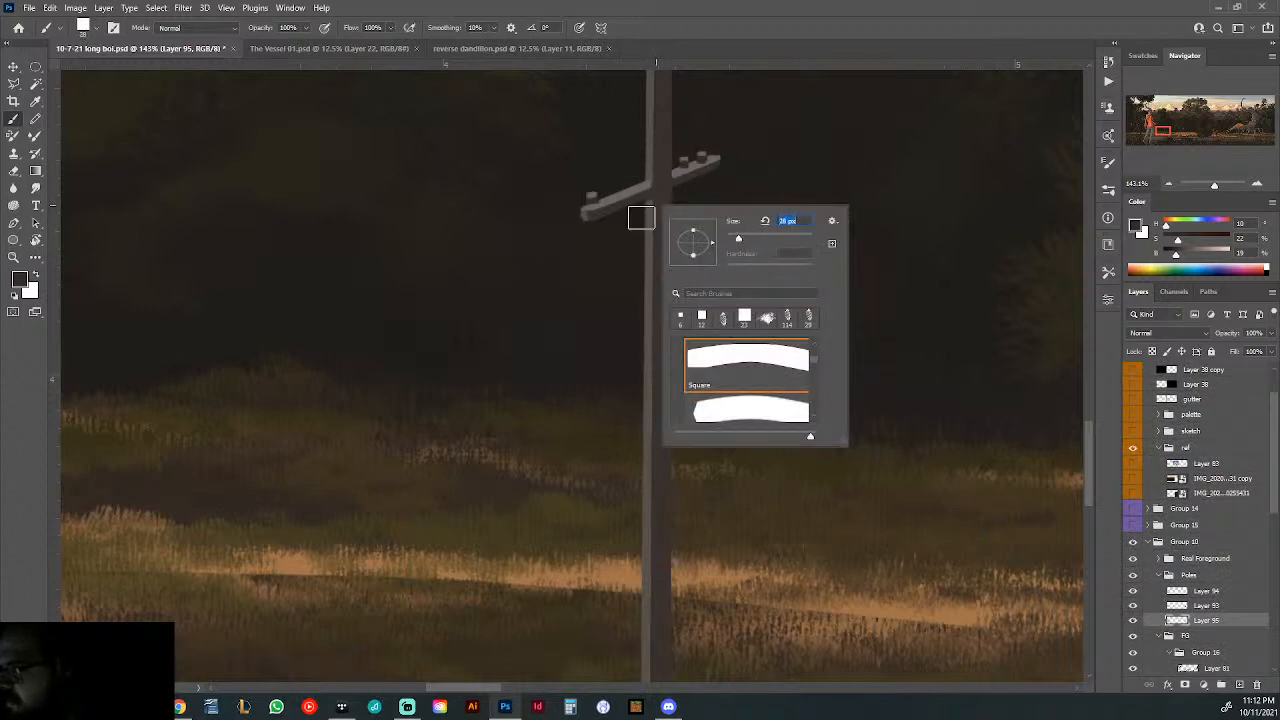
drag(635, 201, 635, 244)
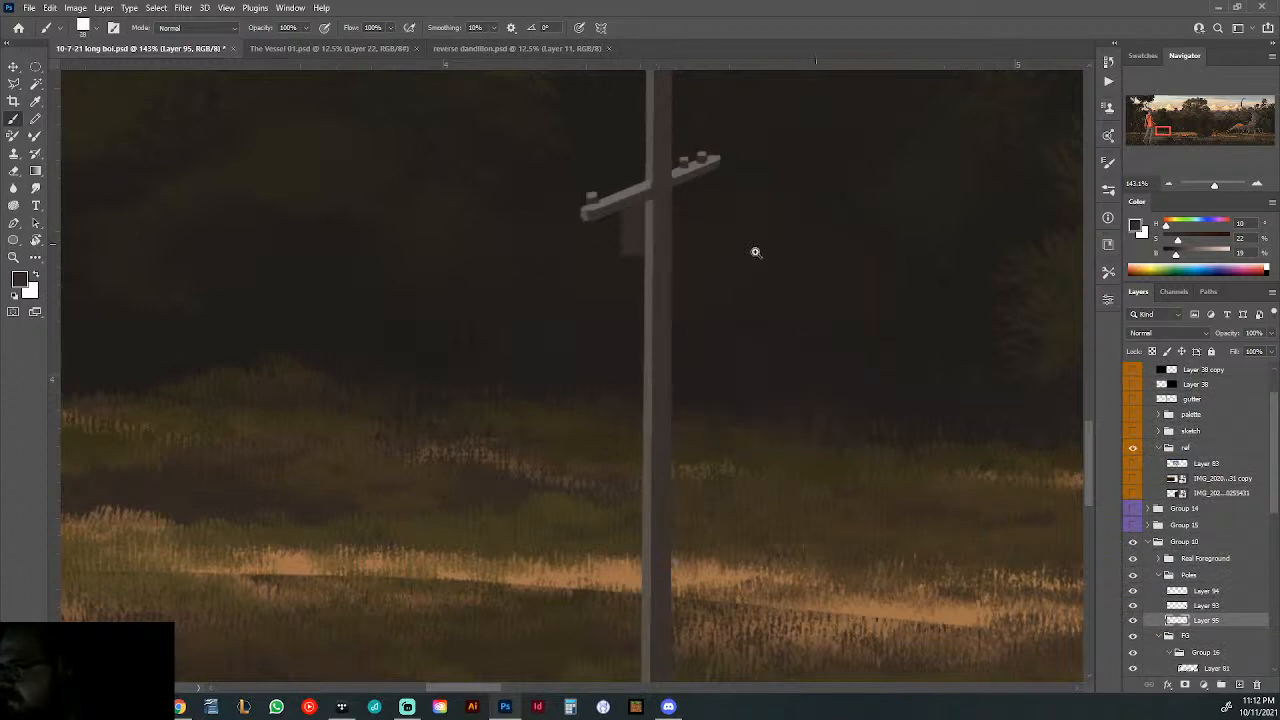
drag(755, 252, 672, 268)
drag(811, 231, 864, 260)
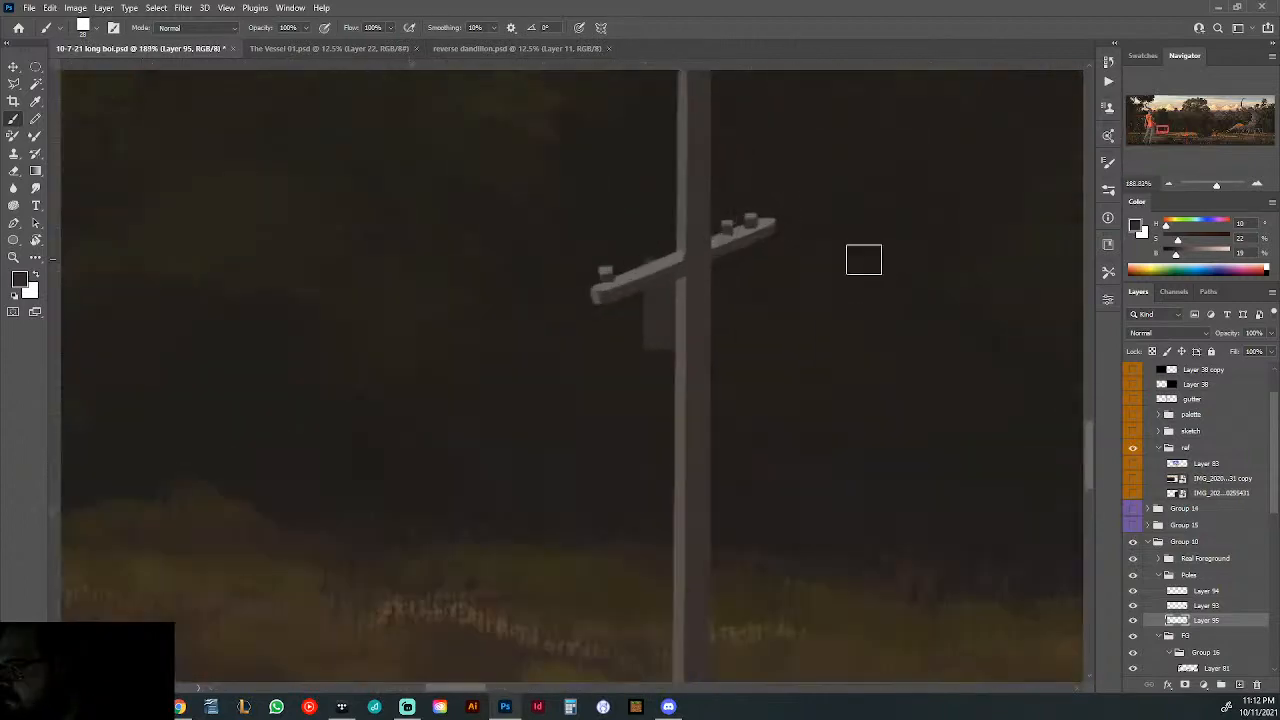
- Try to paint a light strip down the outer edge of the dark box with a 9 px brush in the pole's lighter colour
right_click(714, 252)
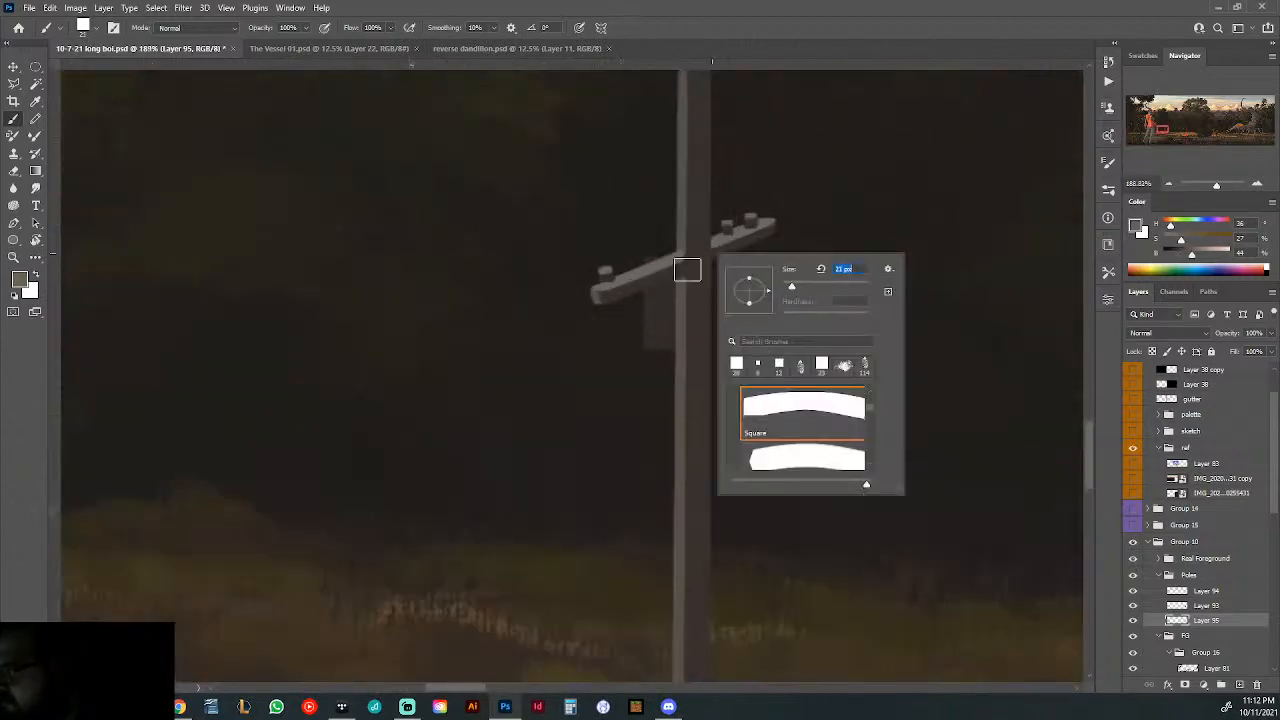
drag(791, 287, 786, 287)
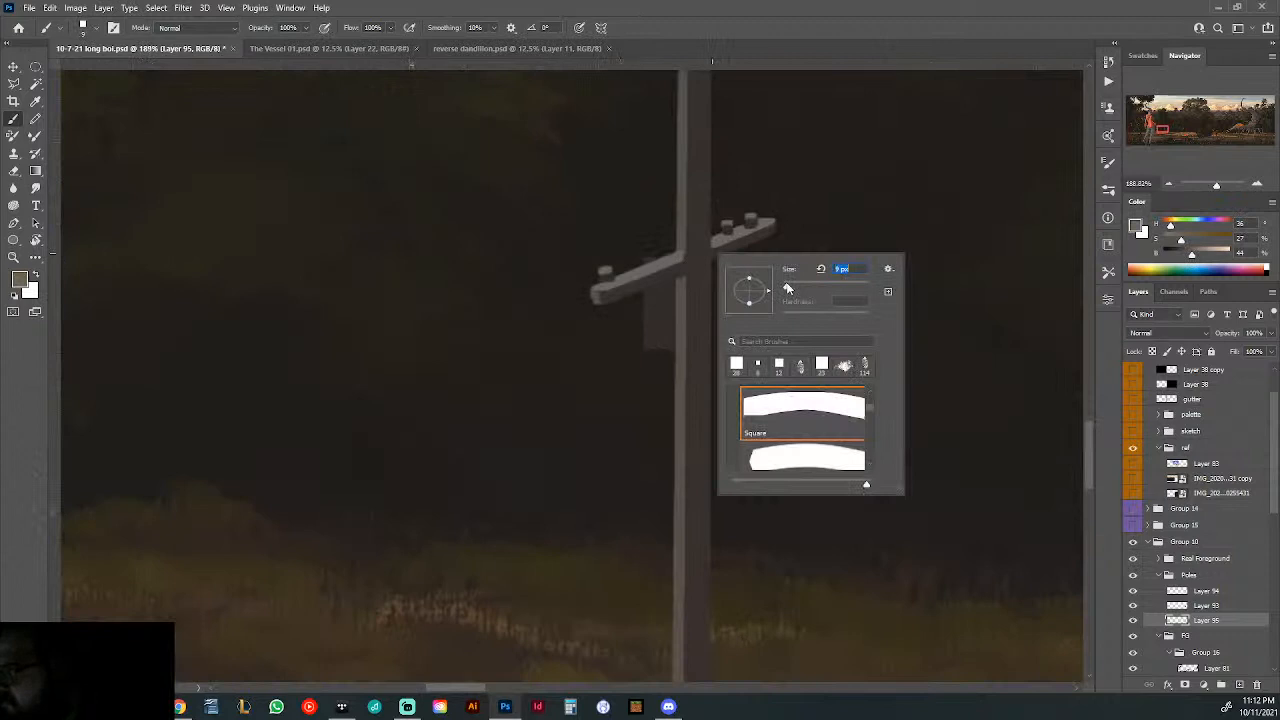
click(652, 260)
drag(646, 262, 651, 340)
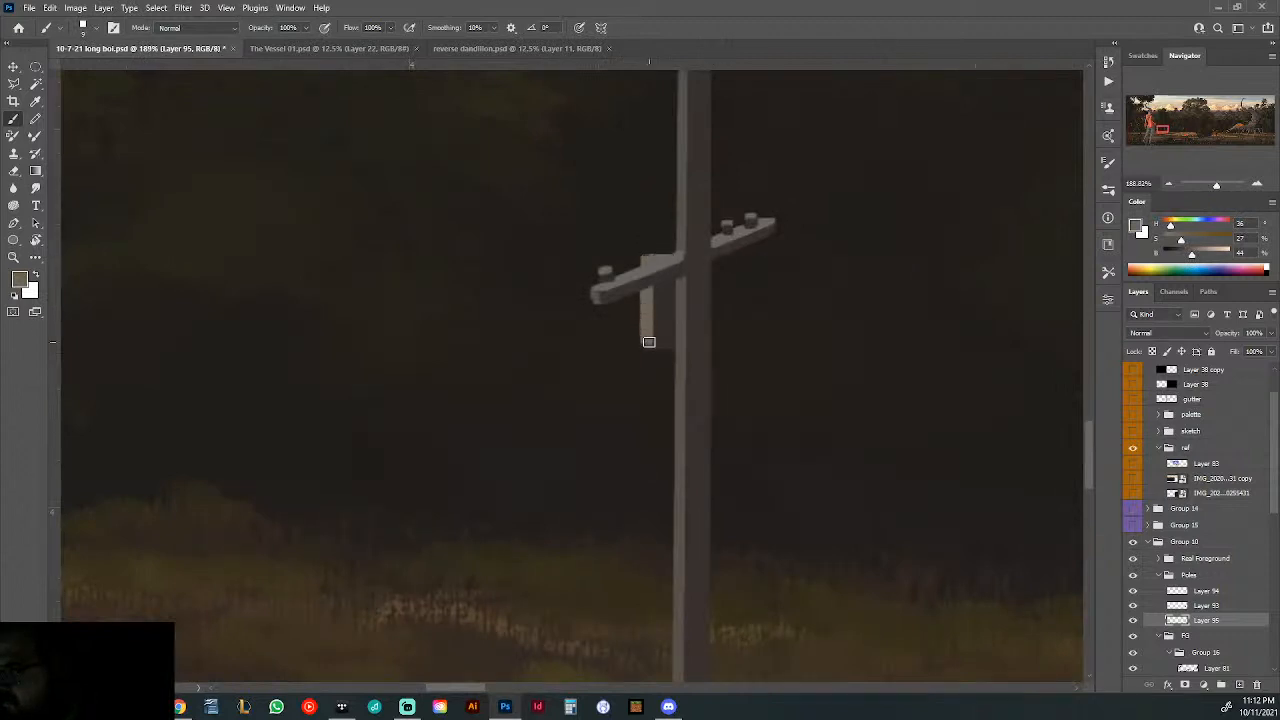
key(ctrl+z)
- Lighten the brush colour to 50% brightness and paint a thin highlight down the dark box's outer edge with a 4 px brush
click(1196, 255)
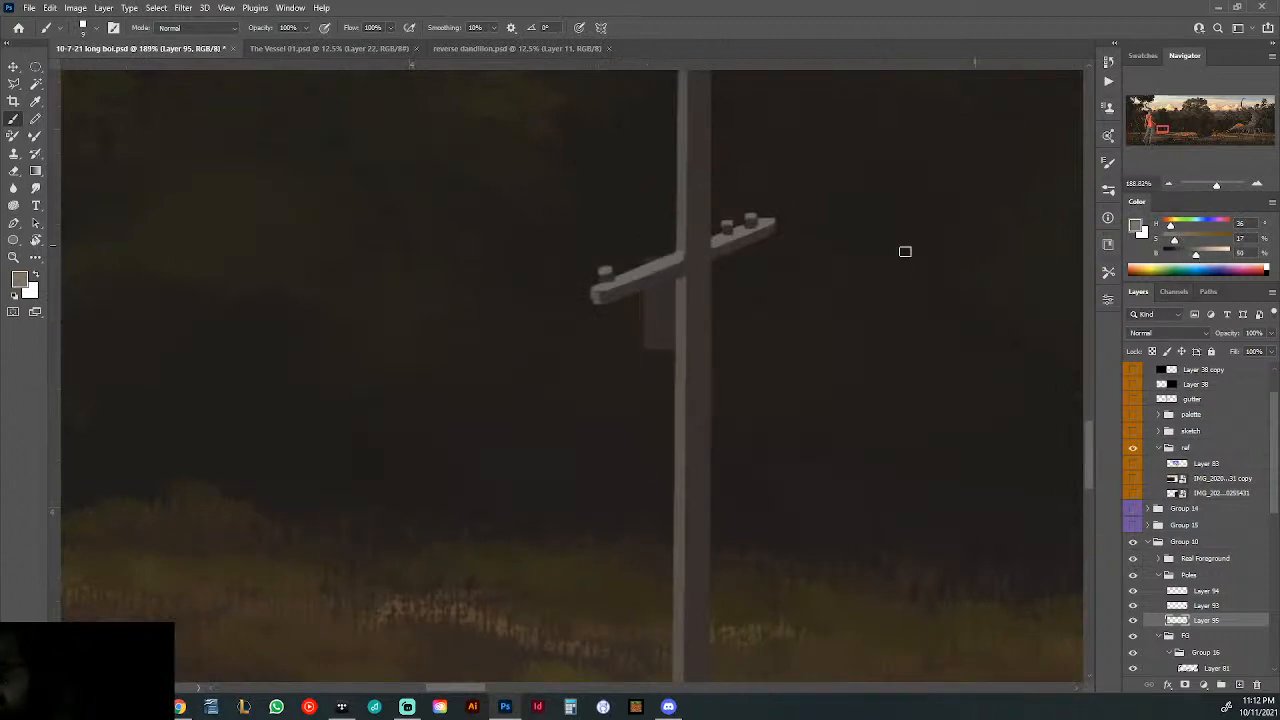
right_click(704, 266)
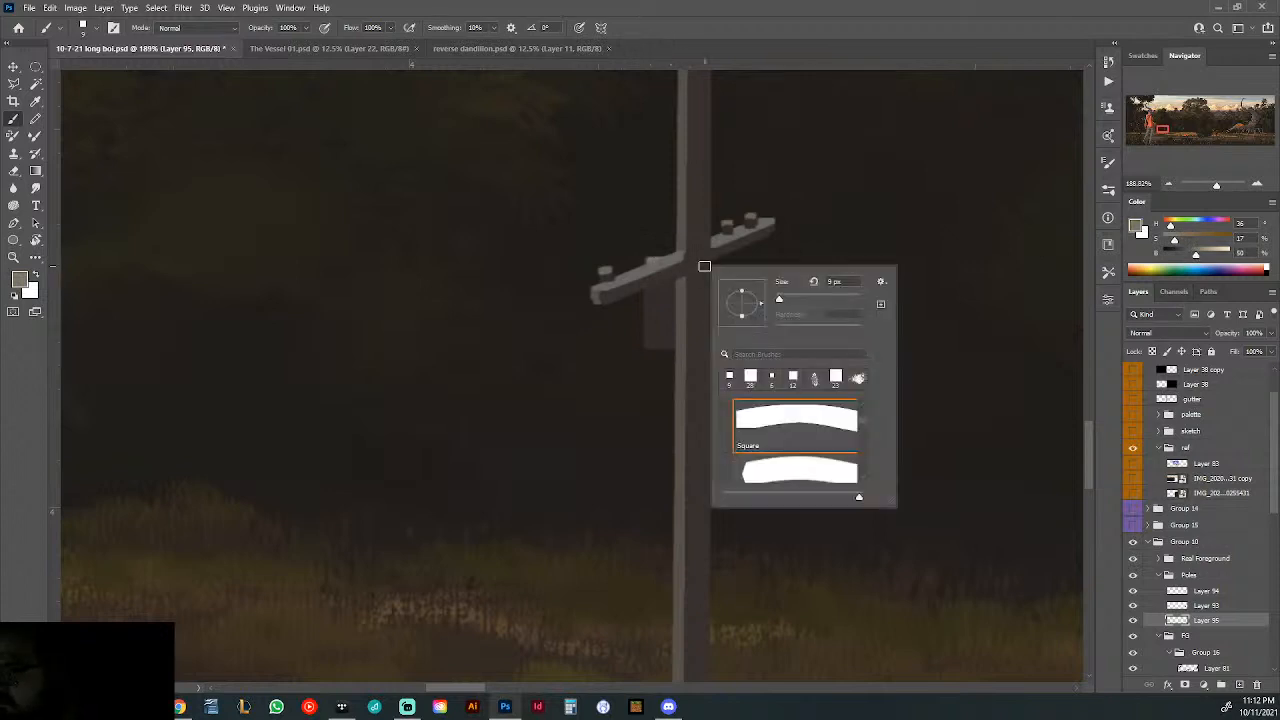
click(646, 262)
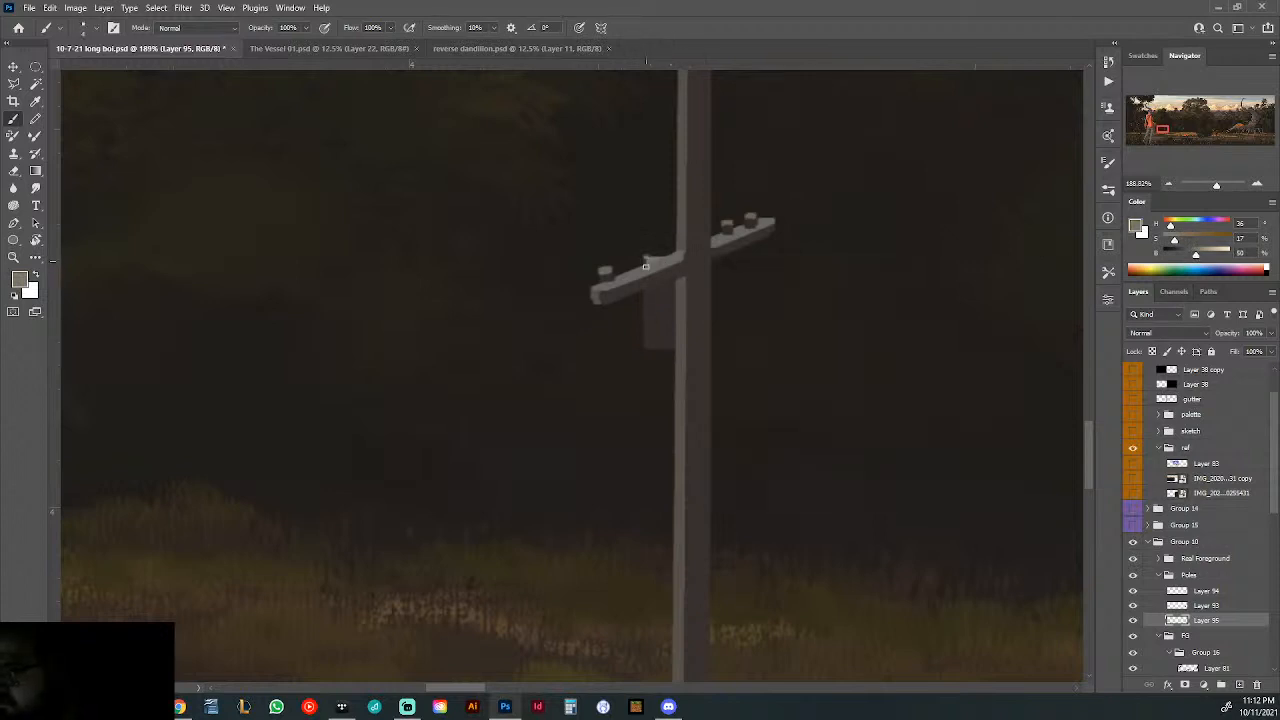
drag(646, 288, 647, 356)
key(ctrl+z)
drag(648, 259, 649, 334)
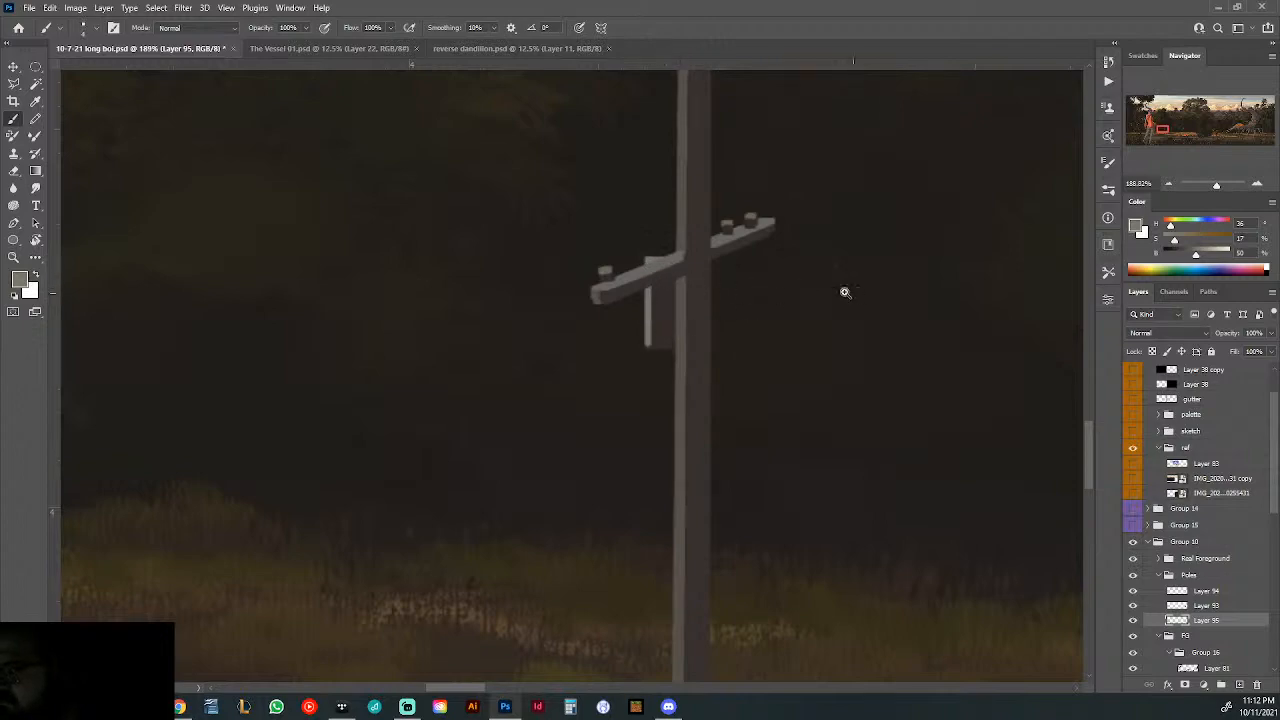
drag(845, 292, 640, 296)
mouse_move(738, 397)
mouse_down()
mouse_move(777, 421)
mouse_move(563, 351)
mouse_move(832, 336)
mouse_up()
- On the insulator layer, paint a light box below the crossarm of the pole beside the creature with a 15 px brush
click(1182, 594)
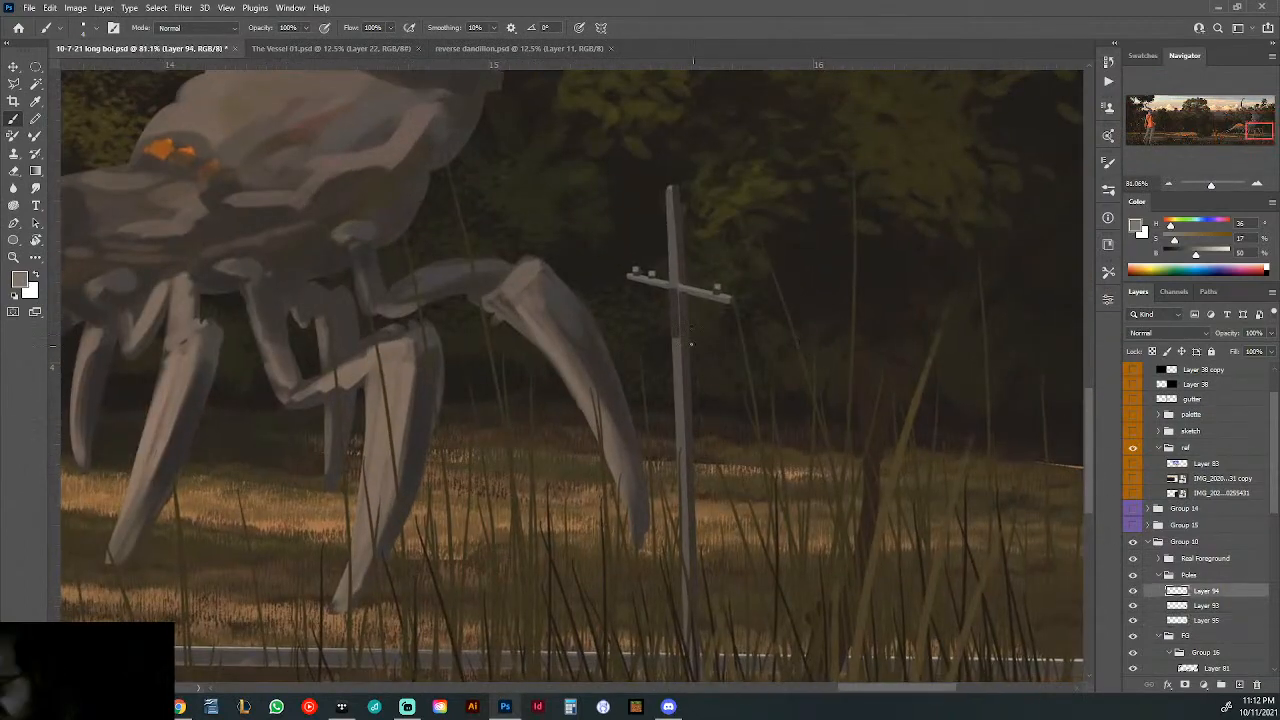
right_click(706, 297)
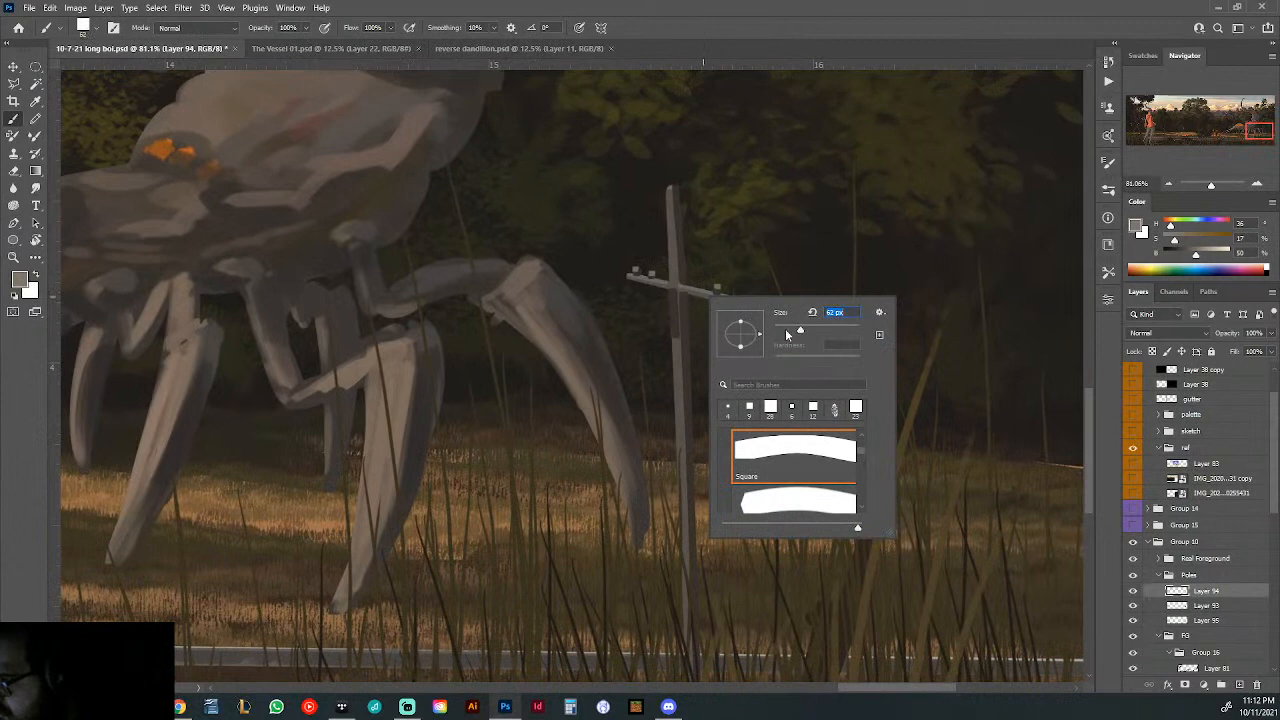
drag(787, 335, 783, 333)
drag(668, 291, 668, 322)
key(ctrl+z)
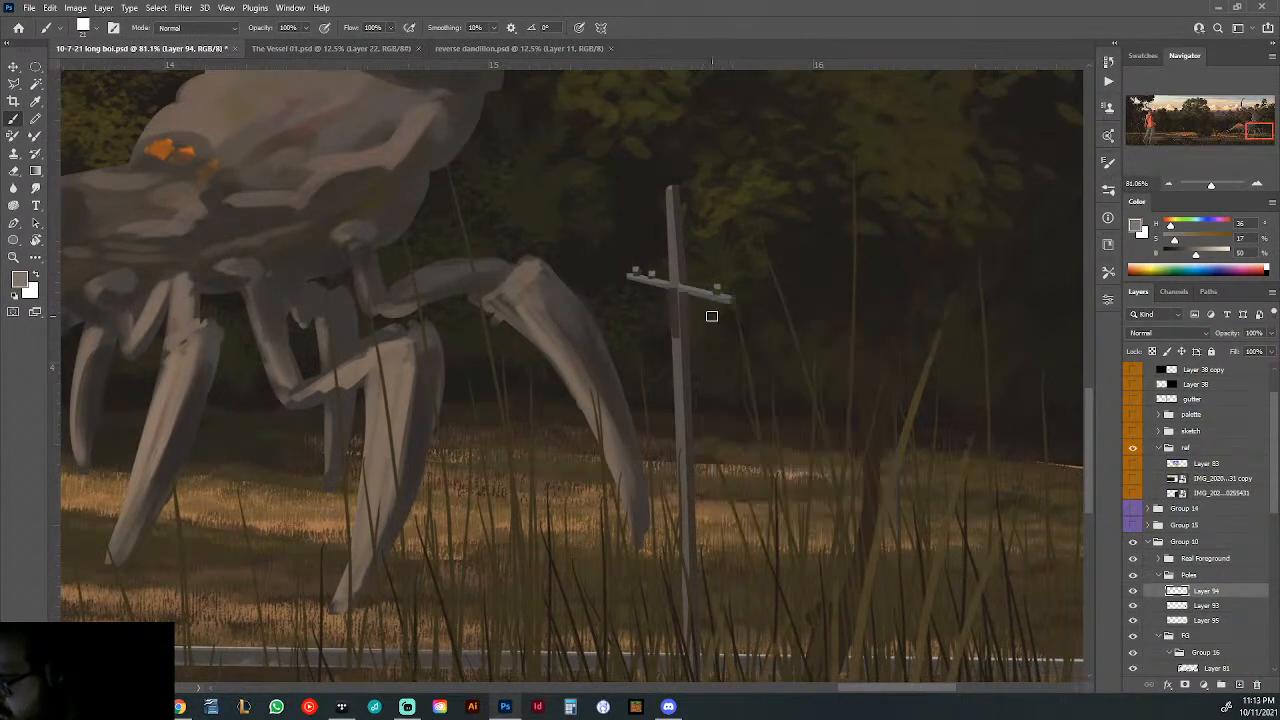
right_click(713, 316)
drag(791, 350, 790, 351)
click(669, 293)
scroll(675, 311, up, 3)
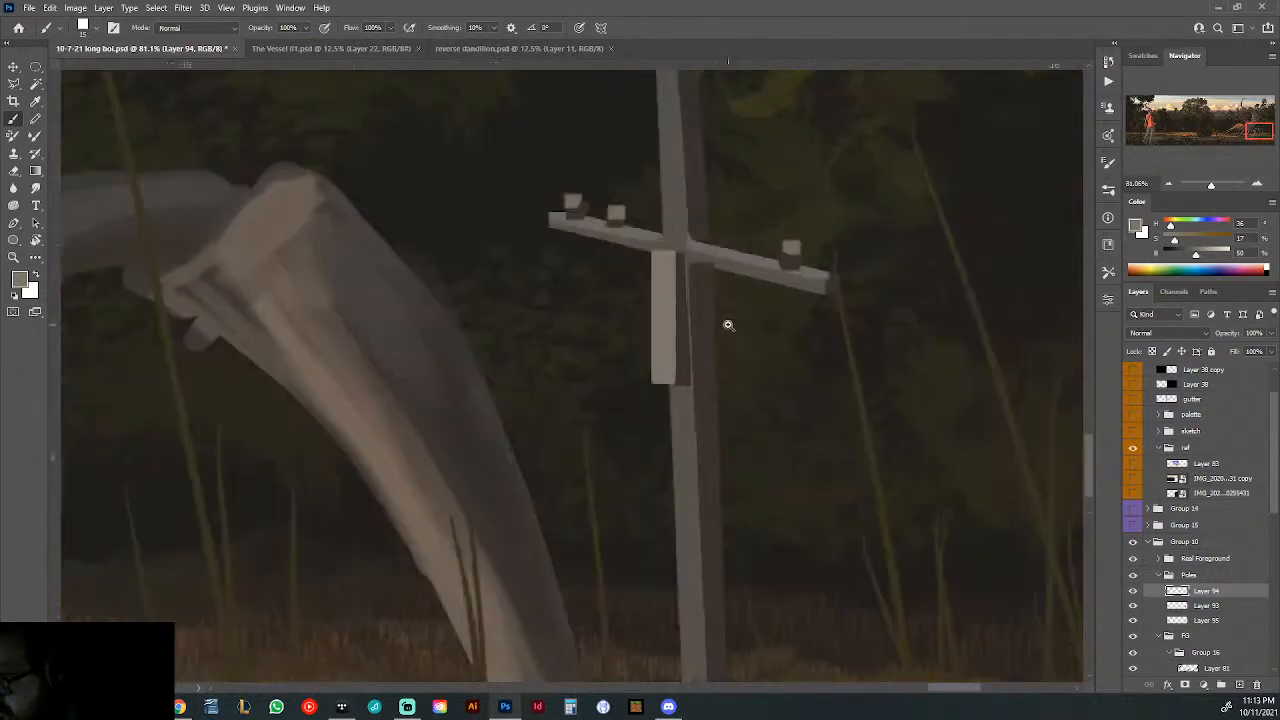
- Paint a dark shaded side on the box beside the creature and widen its light face outward with the sampled light colour
drag(669, 261, 677, 363)
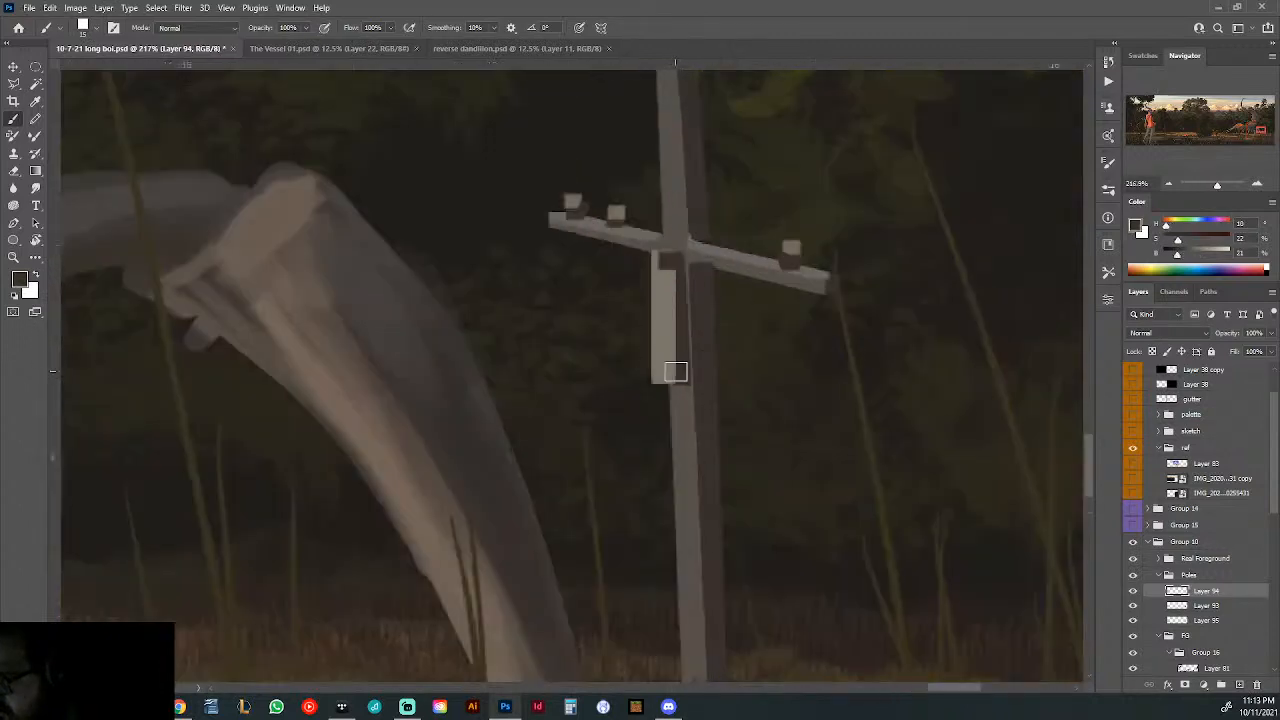
alt+click(654, 286)
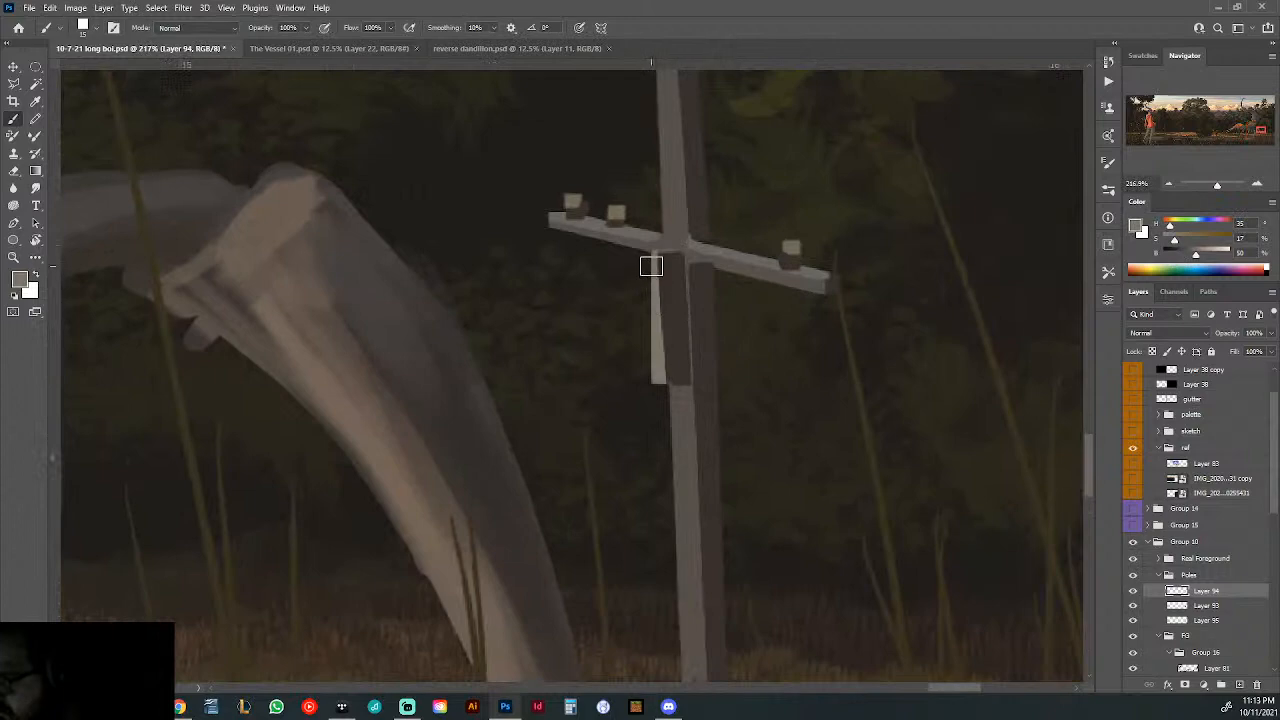
click(651, 259)
shift+click(661, 378)
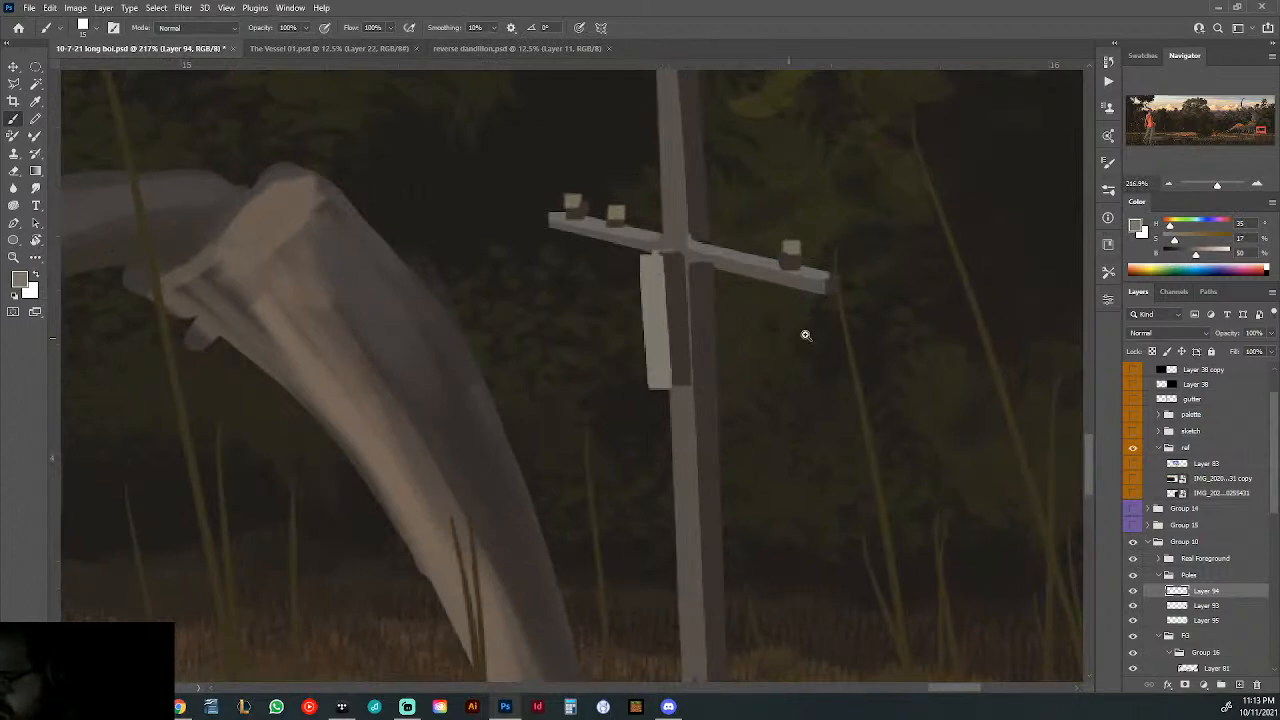
scroll(800, 331, down, 10)
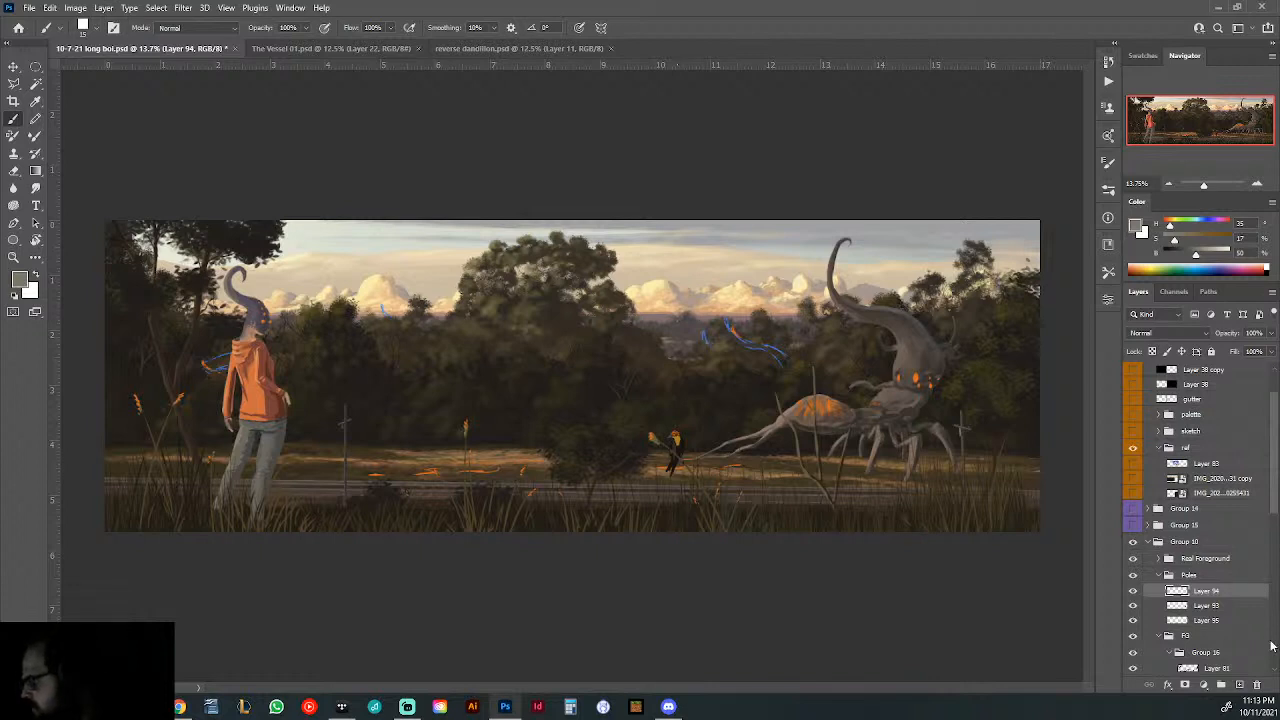
- Add a new layer at the top of the Poles group and set up a 3 px brush with white as the foreground colour
click(1240, 686)
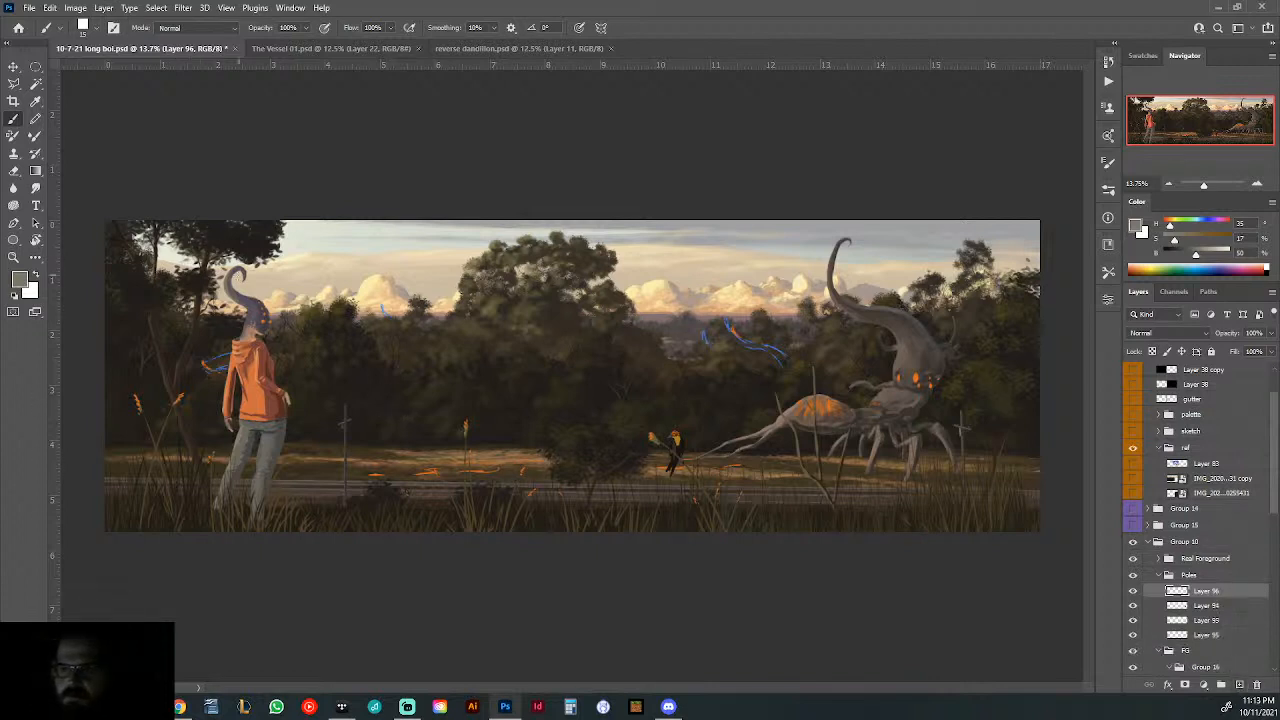
click(14, 223)
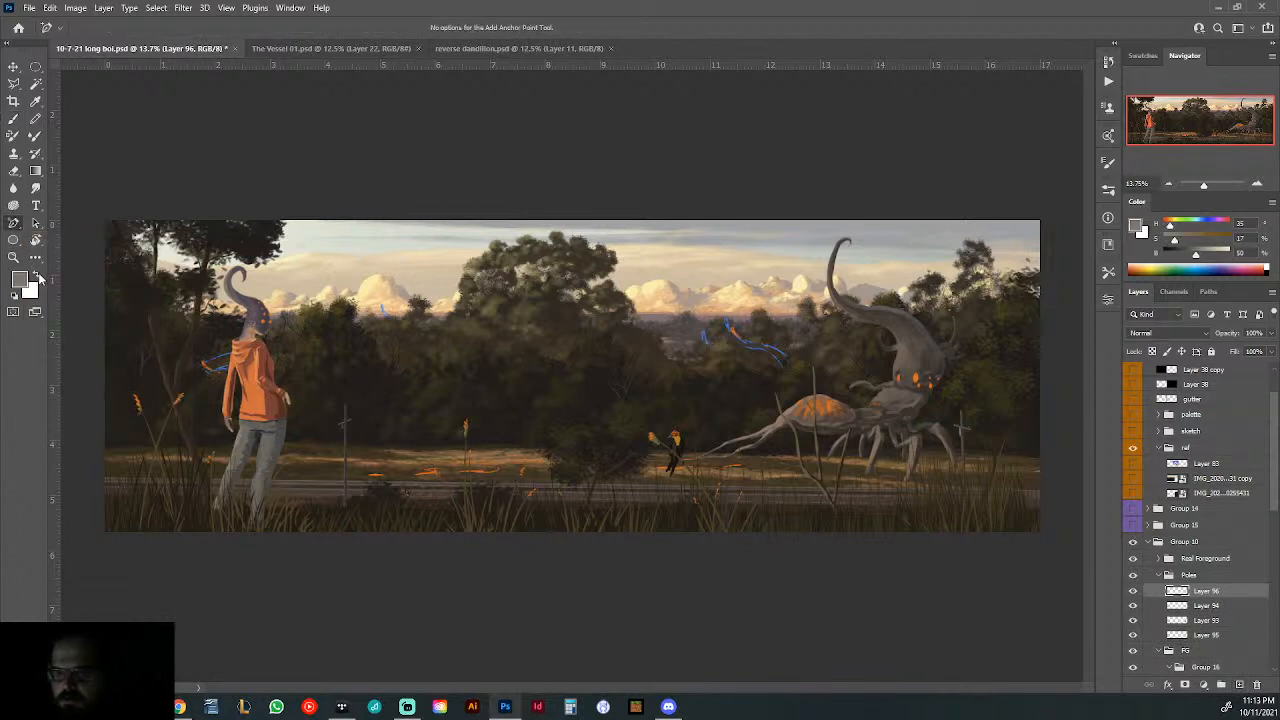
click(38, 276)
click(13, 118)
right_click(532, 322)
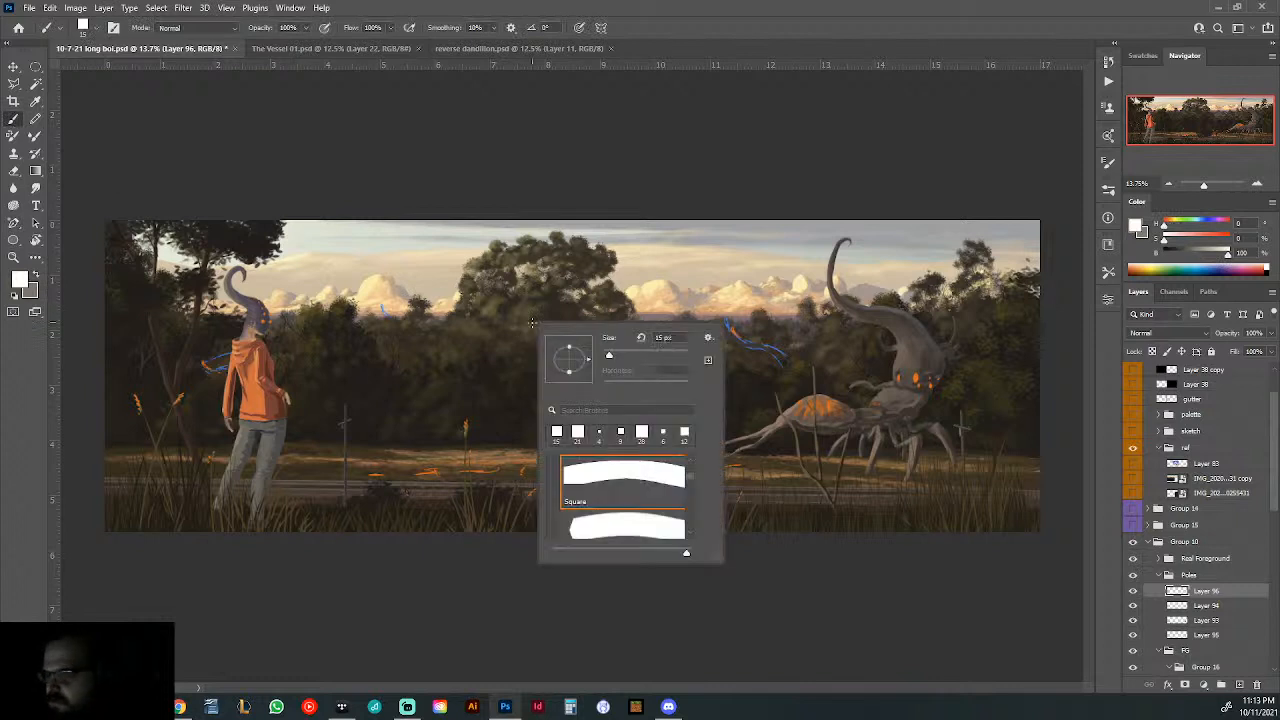
click(678, 338)
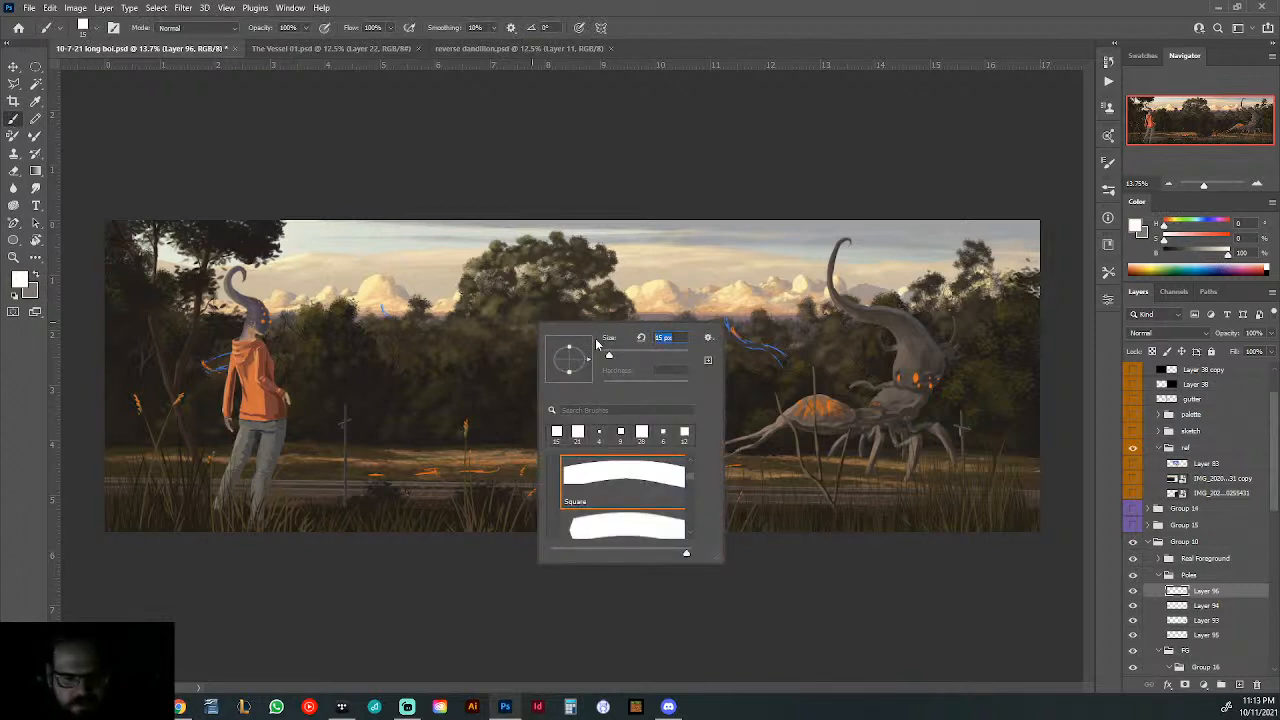
text(3)
key(Return)
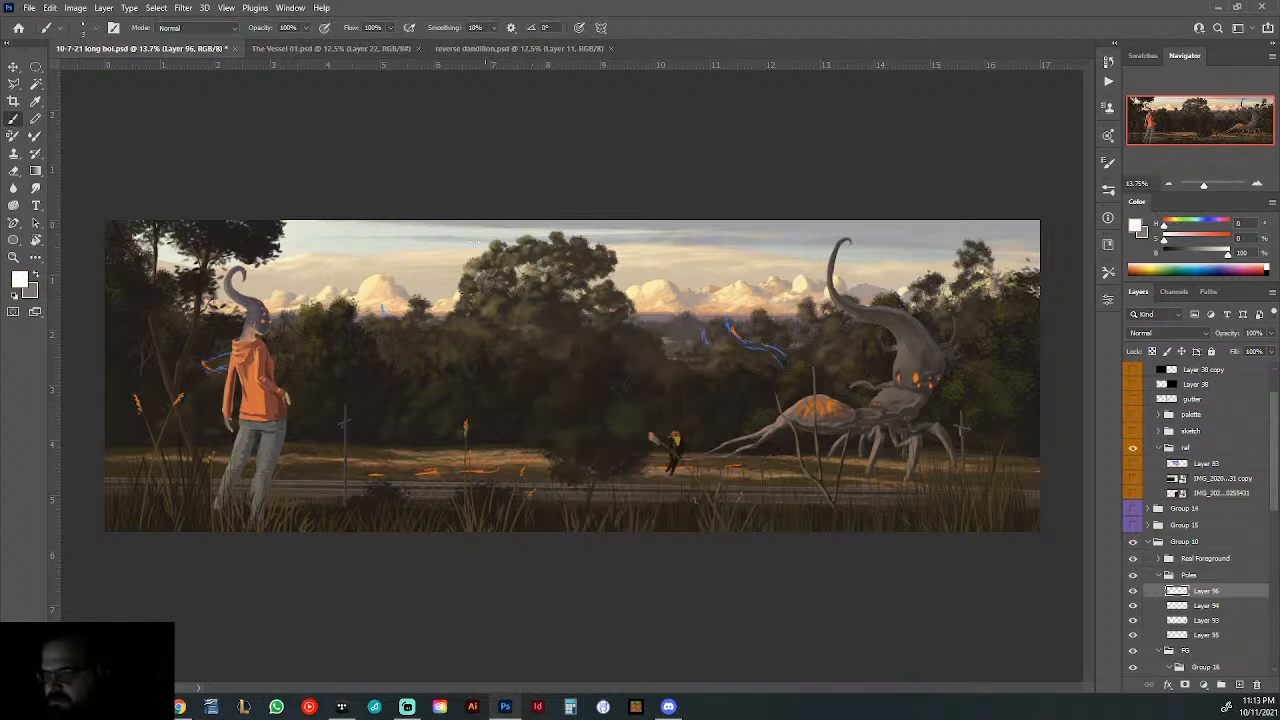
- Draw a Pen path from the painting's left edge, sagging behind the hooded figure, to the outer insulator on the first pole
click(12, 224)
click(70, 224)
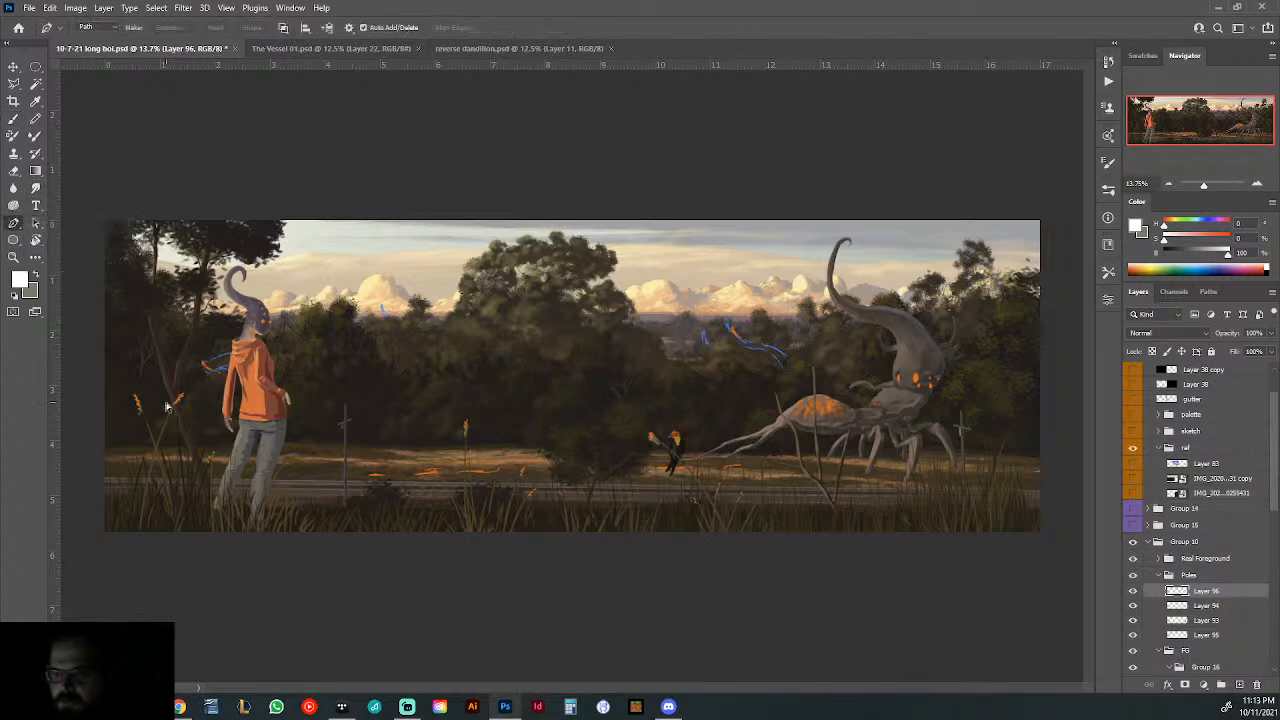
scroll(147, 402, up, 2)
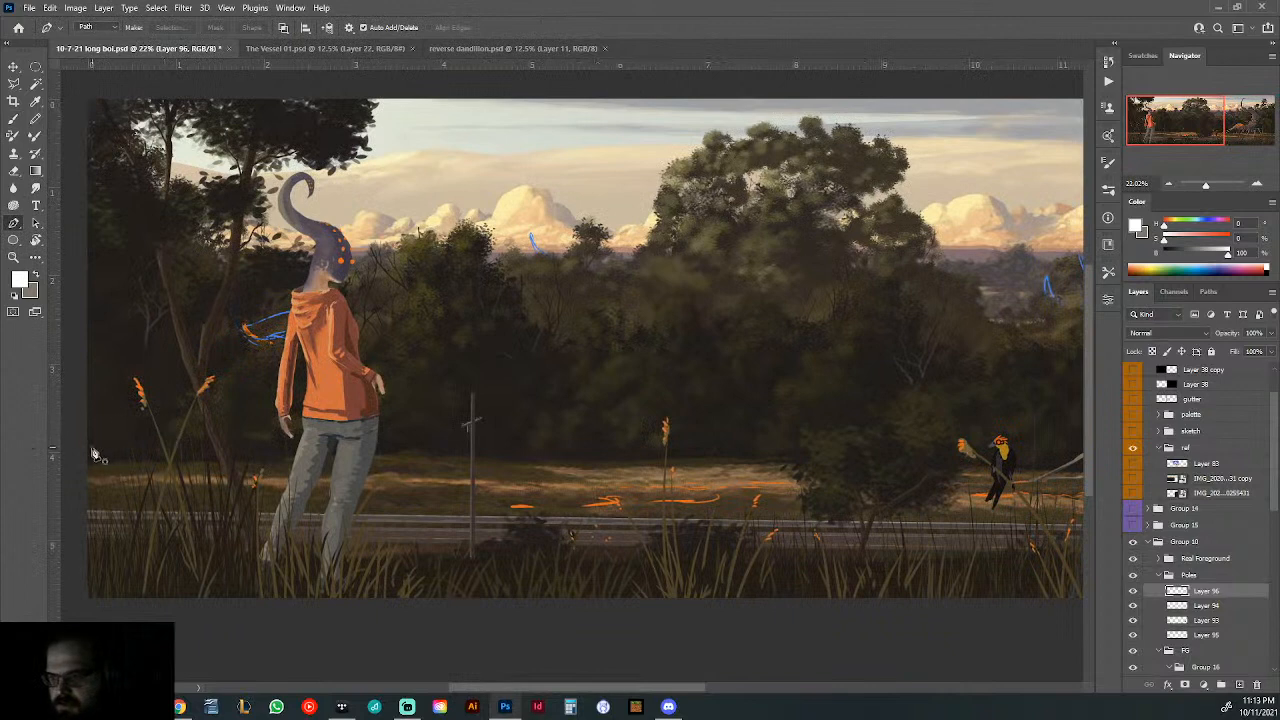
click(83, 445)
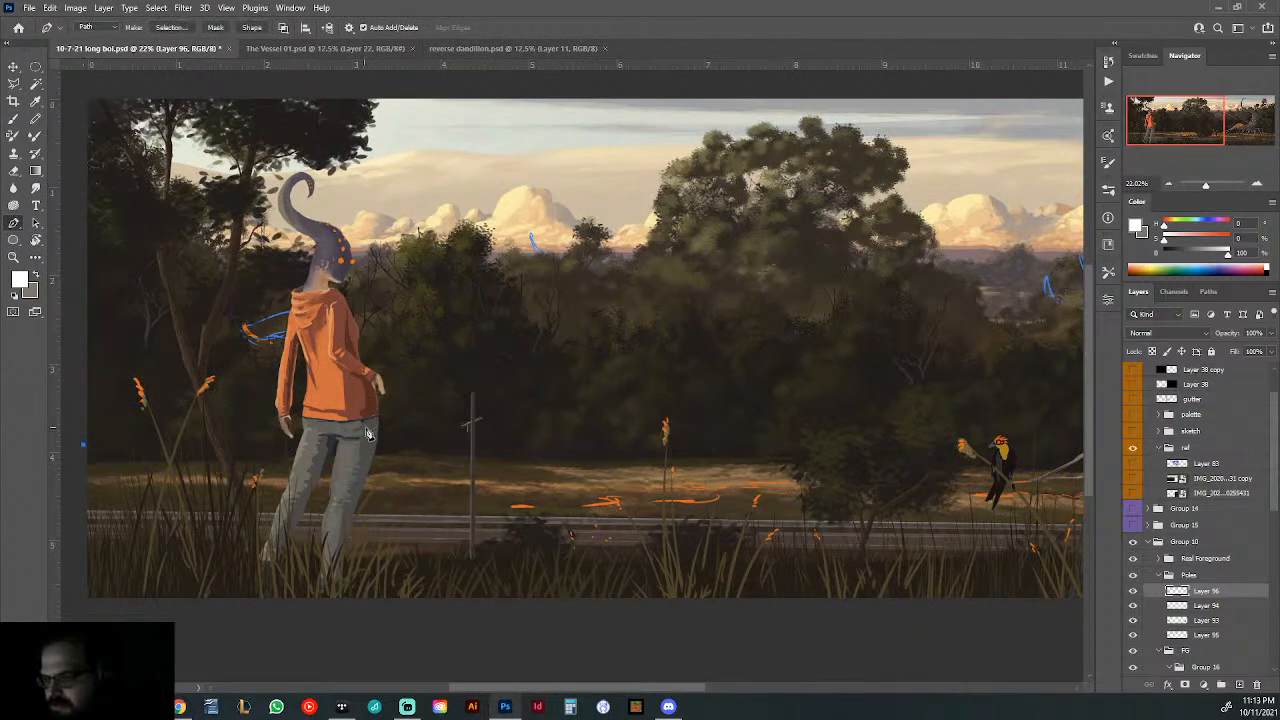
drag(323, 440, 369, 432)
scroll(457, 428, up, 5)
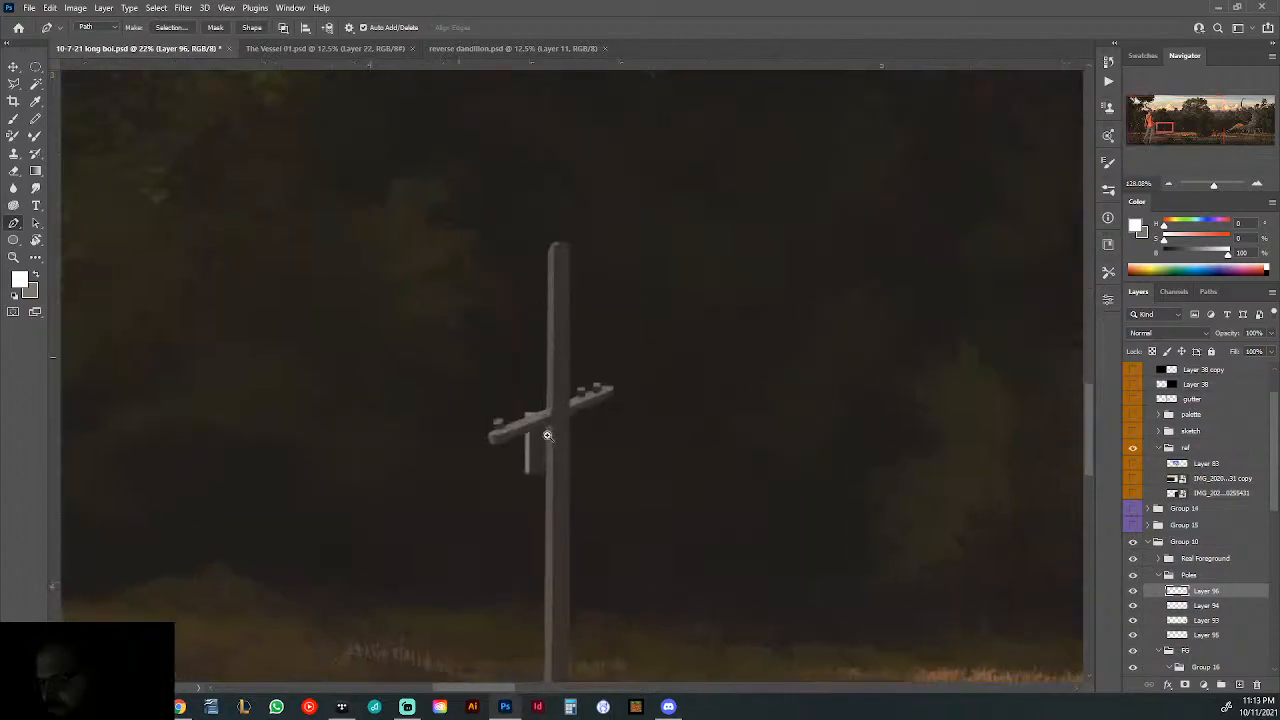
click(499, 423)
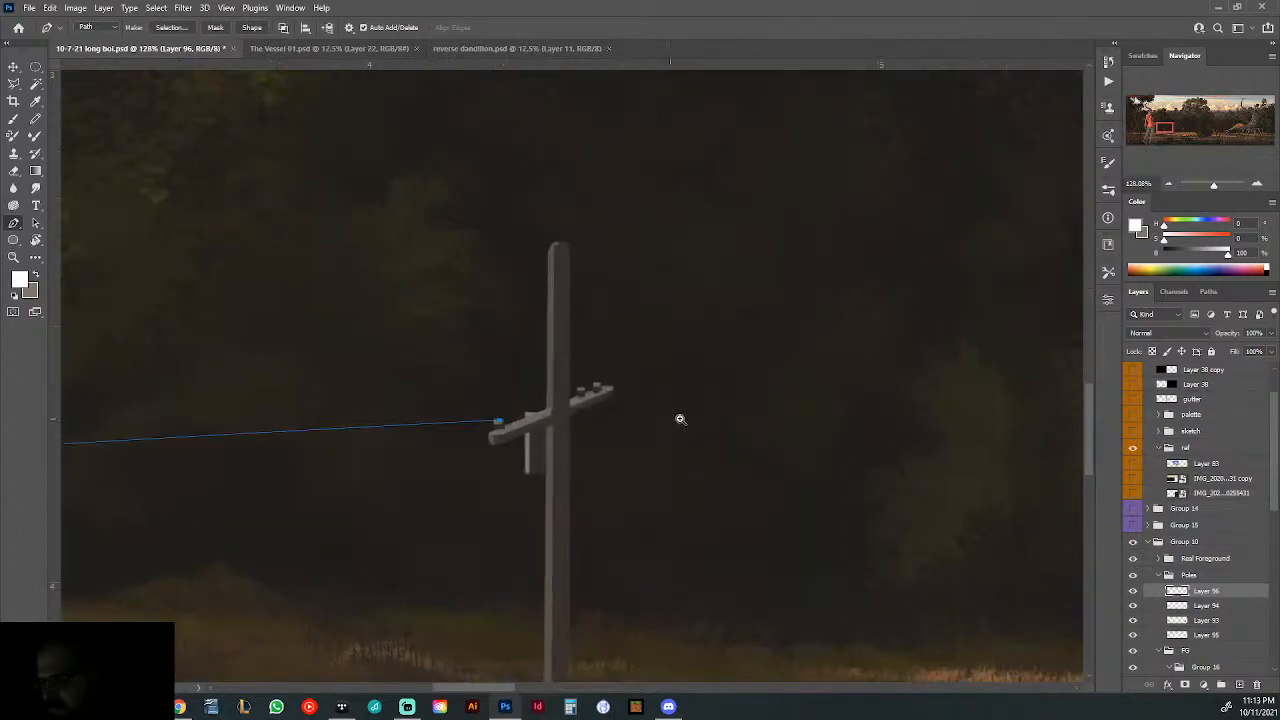
- Continue the wire path in a shallow sag past the bird to the pole beside the creature and beyond the painting's right edge
scroll(680, 419, down, 5)
drag(737, 423, 286, 421)
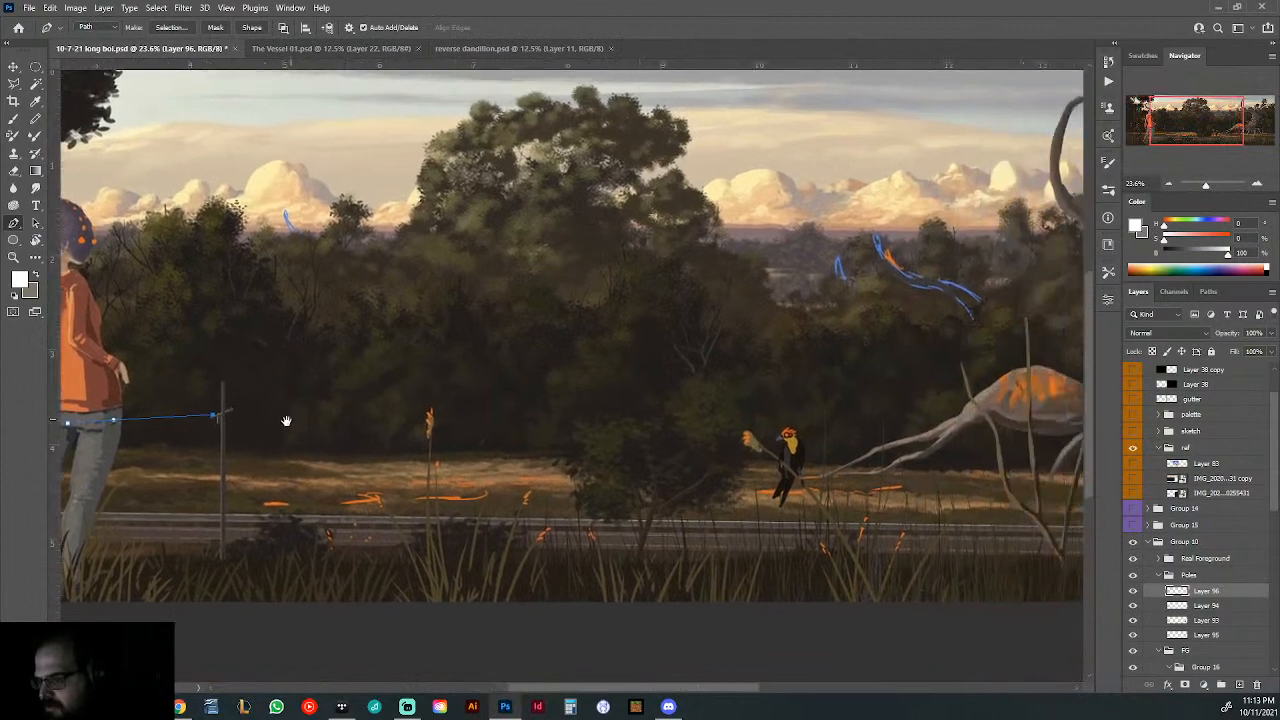
scroll(809, 443, down, 3)
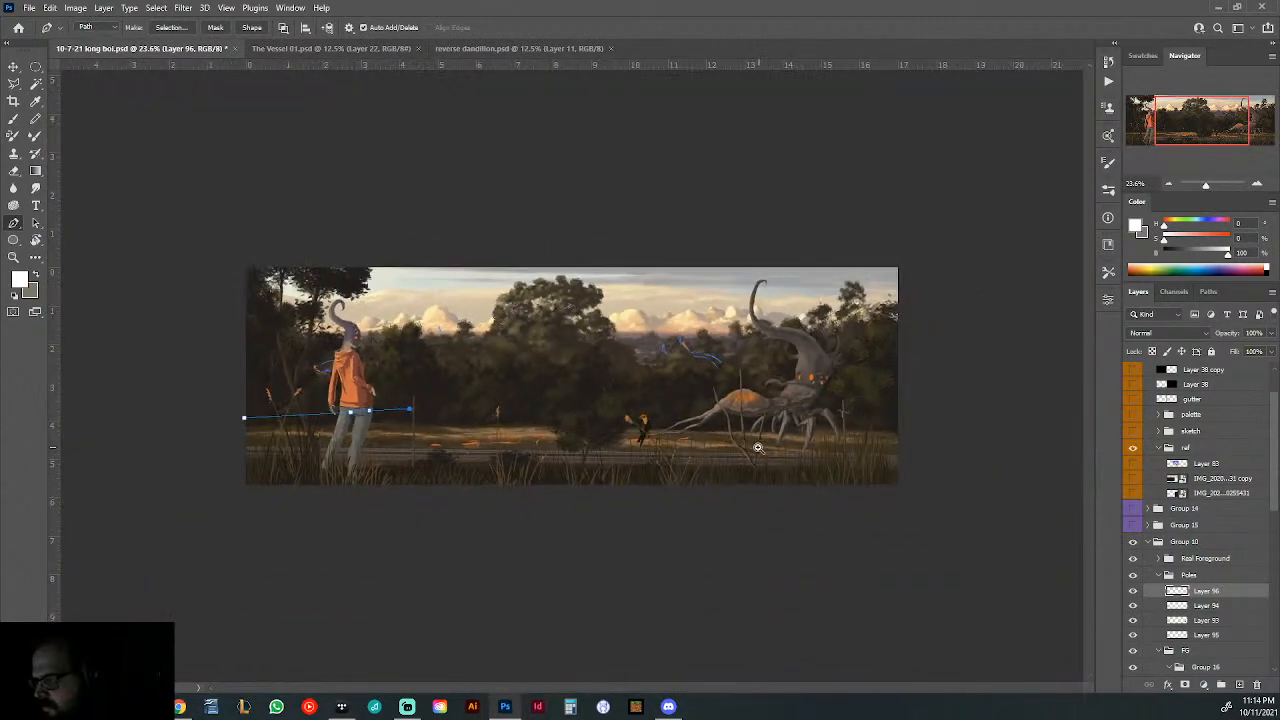
click(567, 423)
click(694, 425)
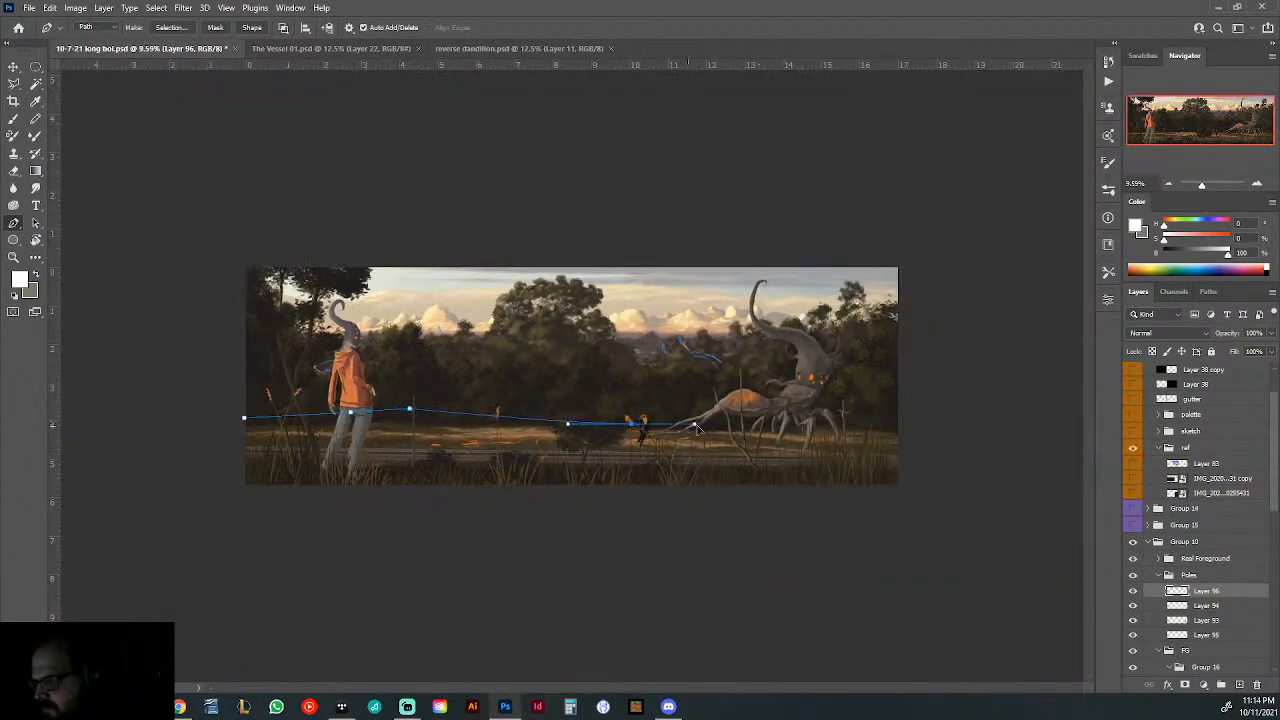
scroll(823, 418, up, 4)
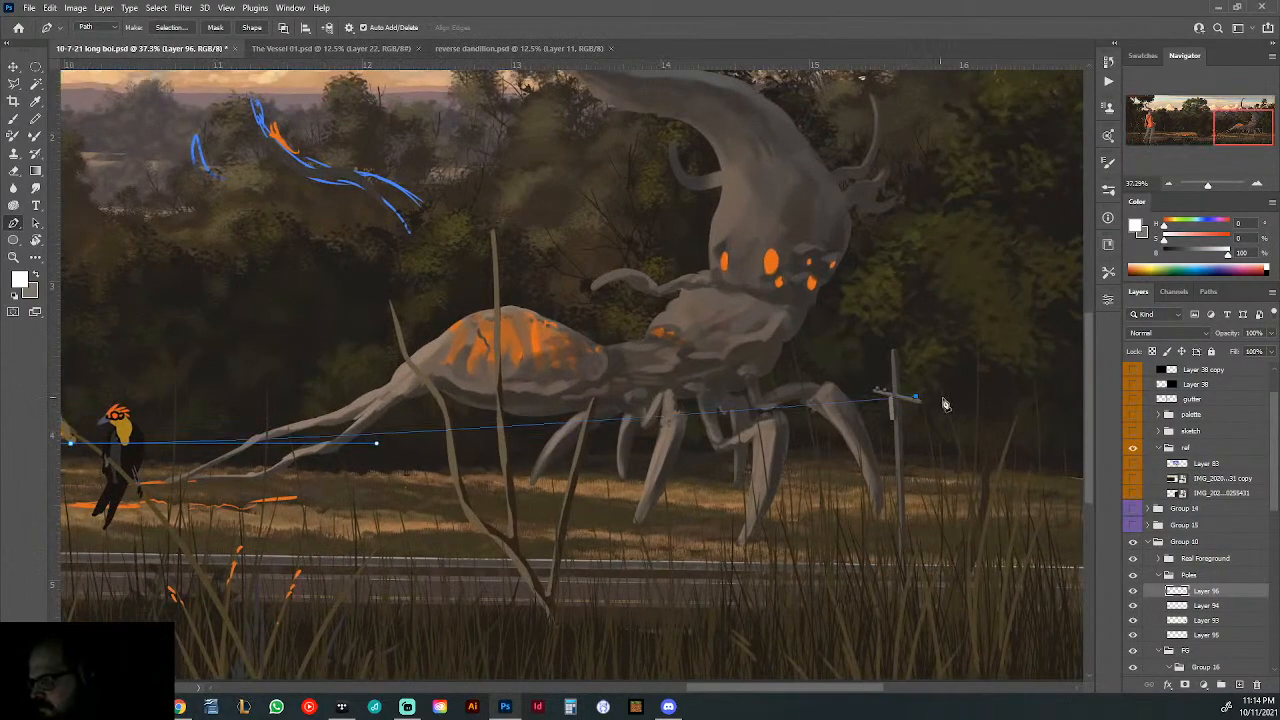
scroll(965, 405, down, 3)
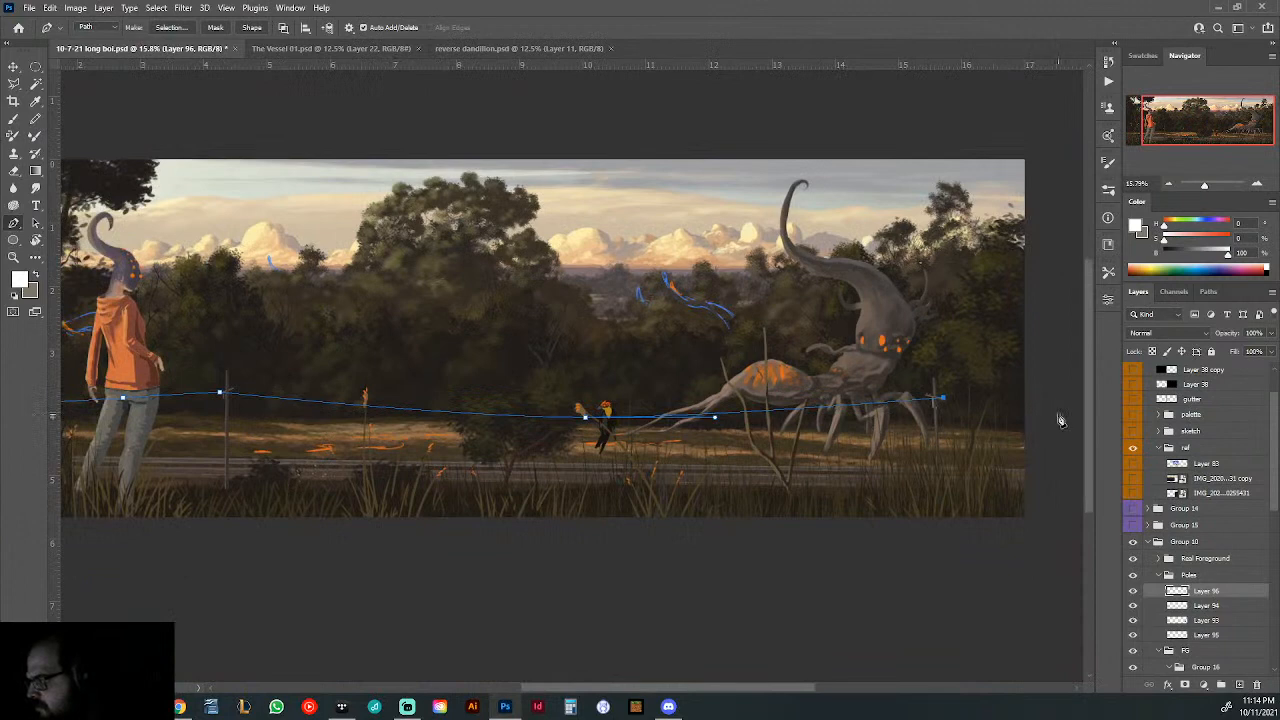
click(1057, 414)
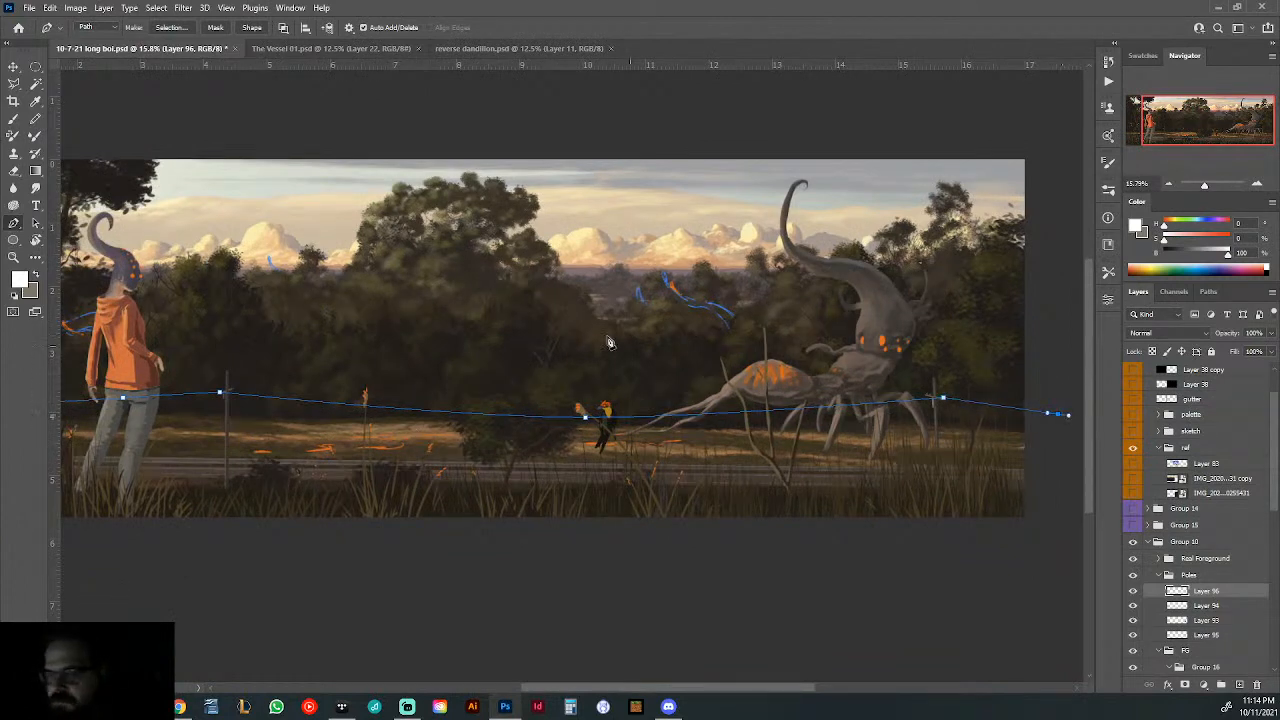
- Try to stroke the empty wire layer in white with a 3 px centred stroke
click(50, 8)
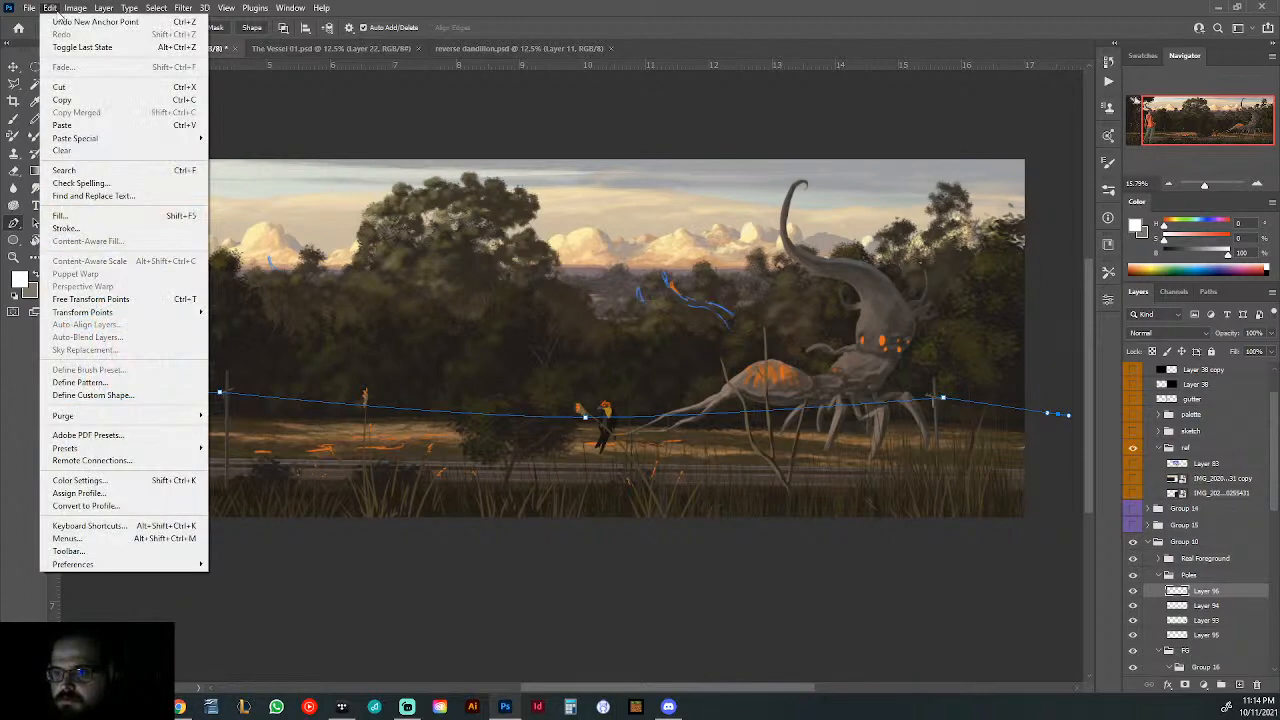
click(66, 228)
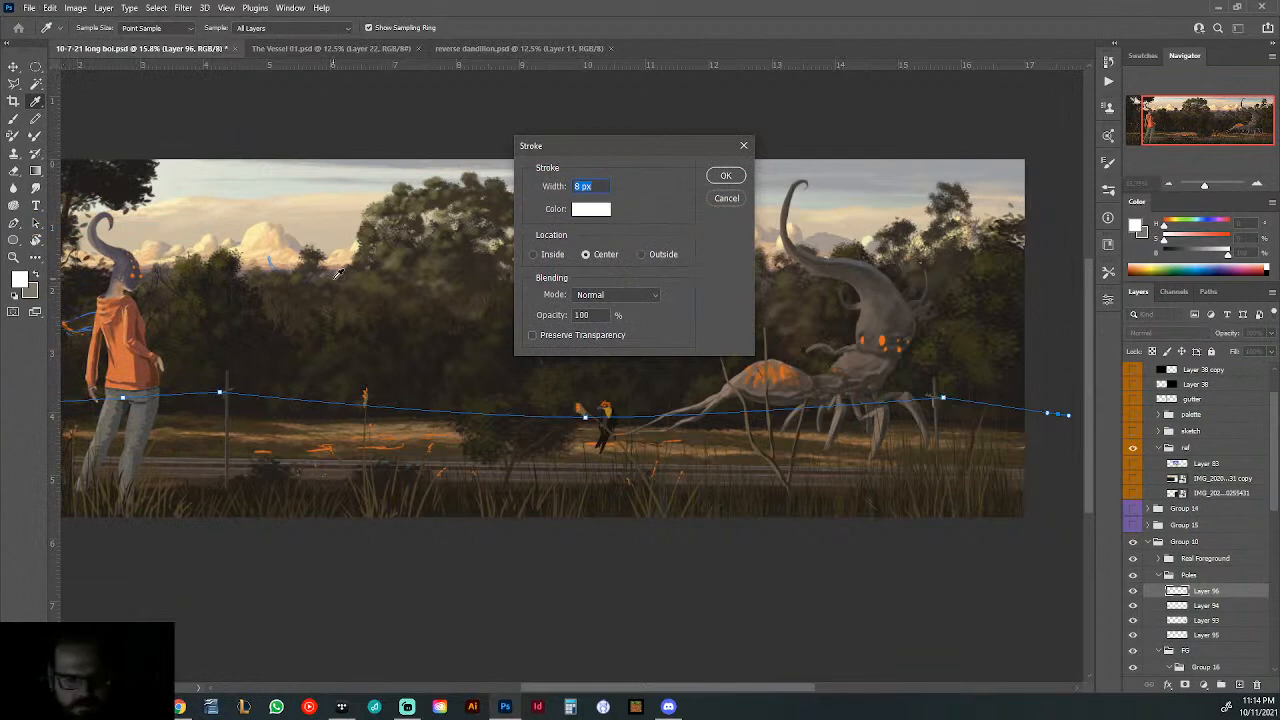
text(3)
click(722, 178)
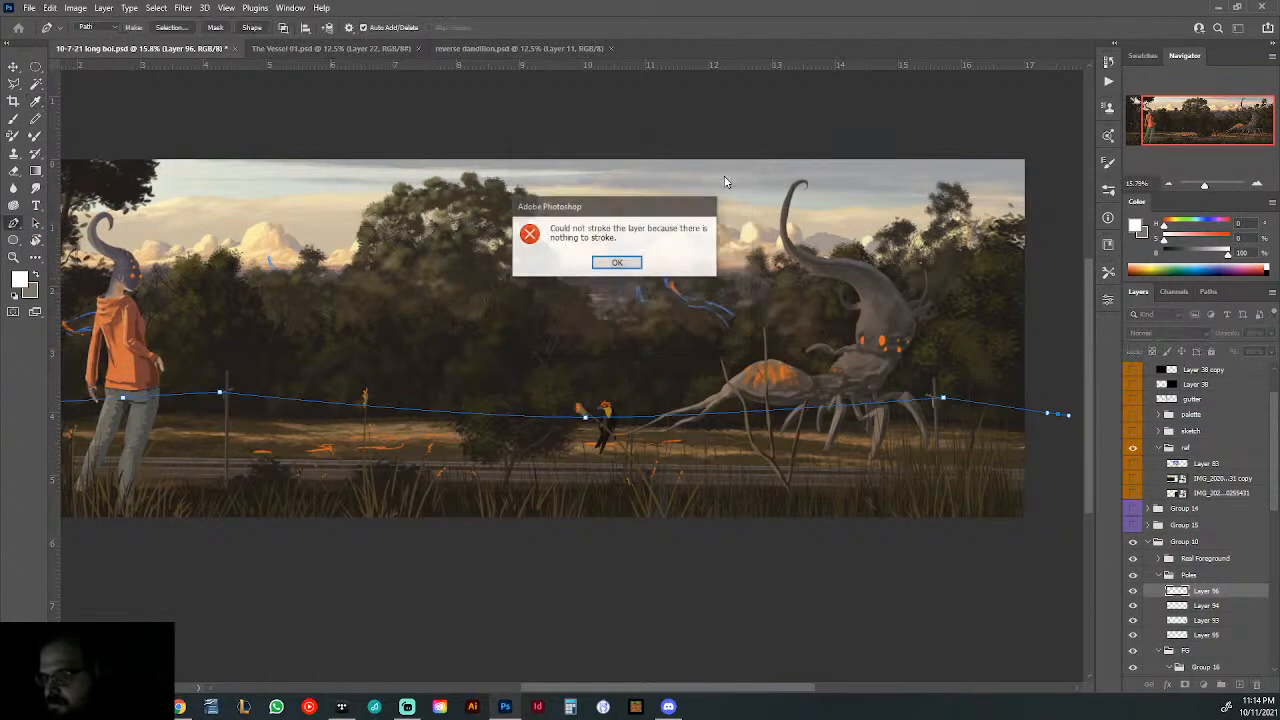
click(616, 265)
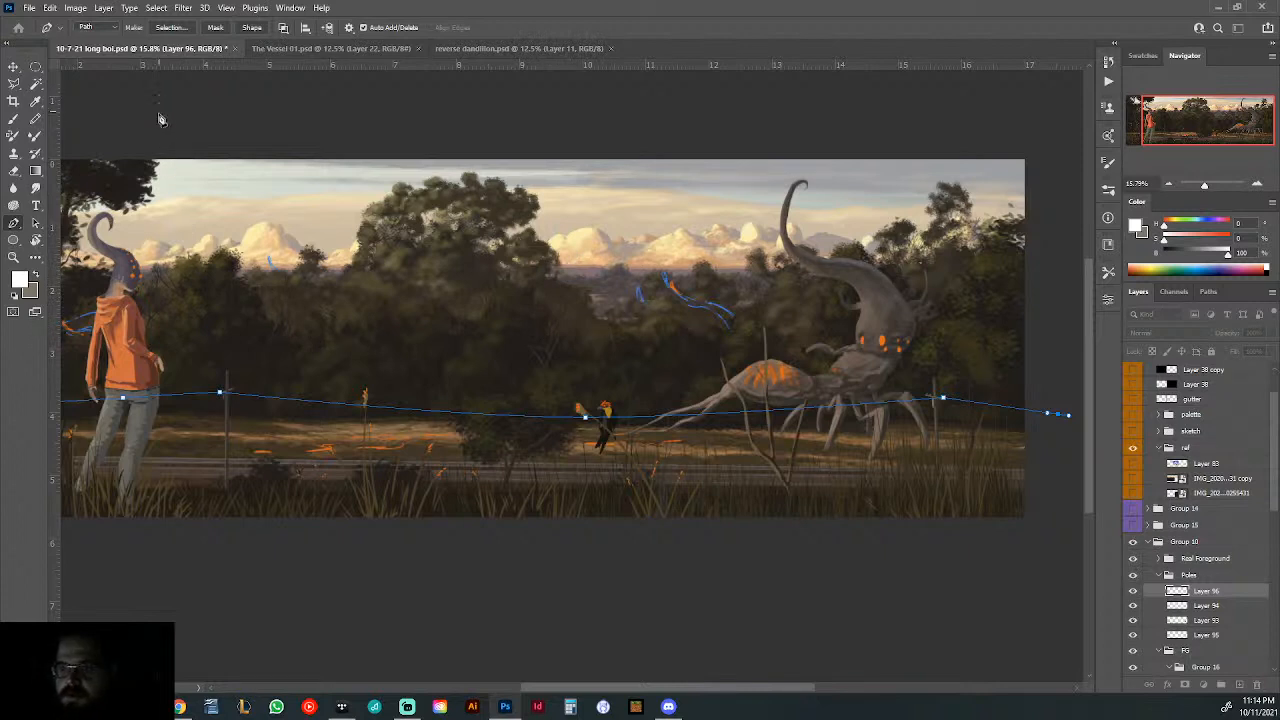
click(114, 30)
click(115, 33)
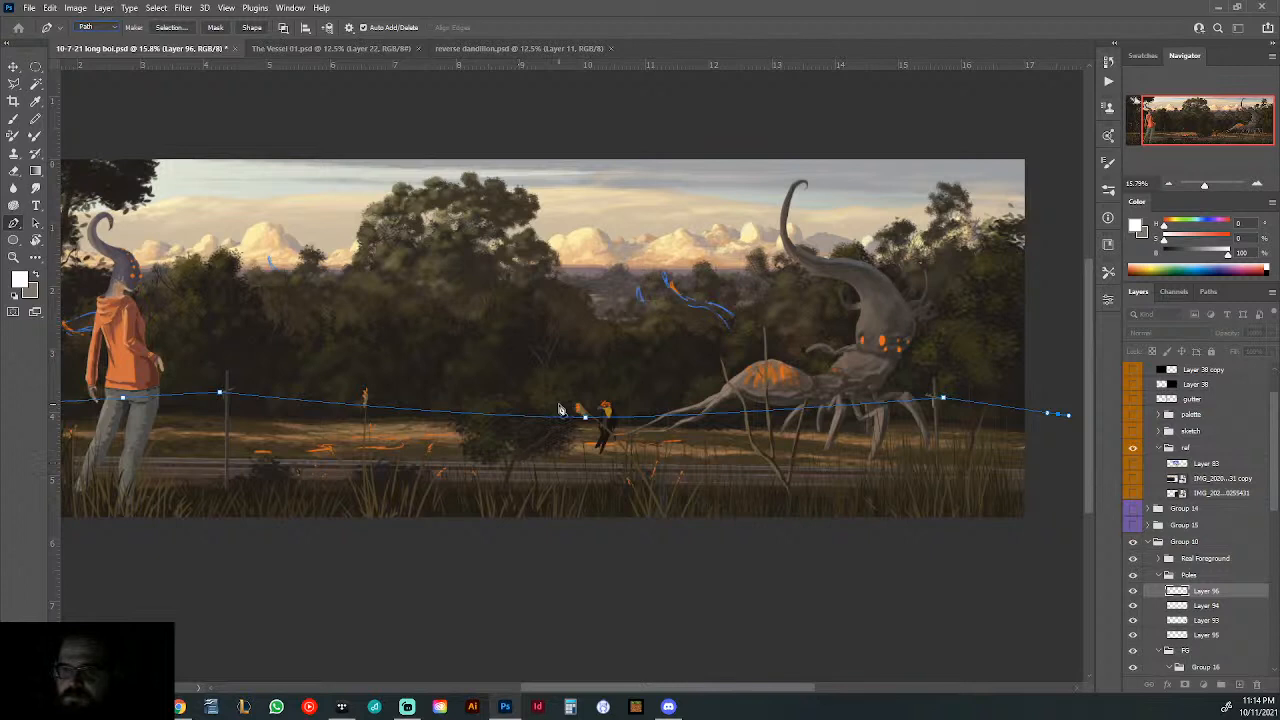
click(14, 119)
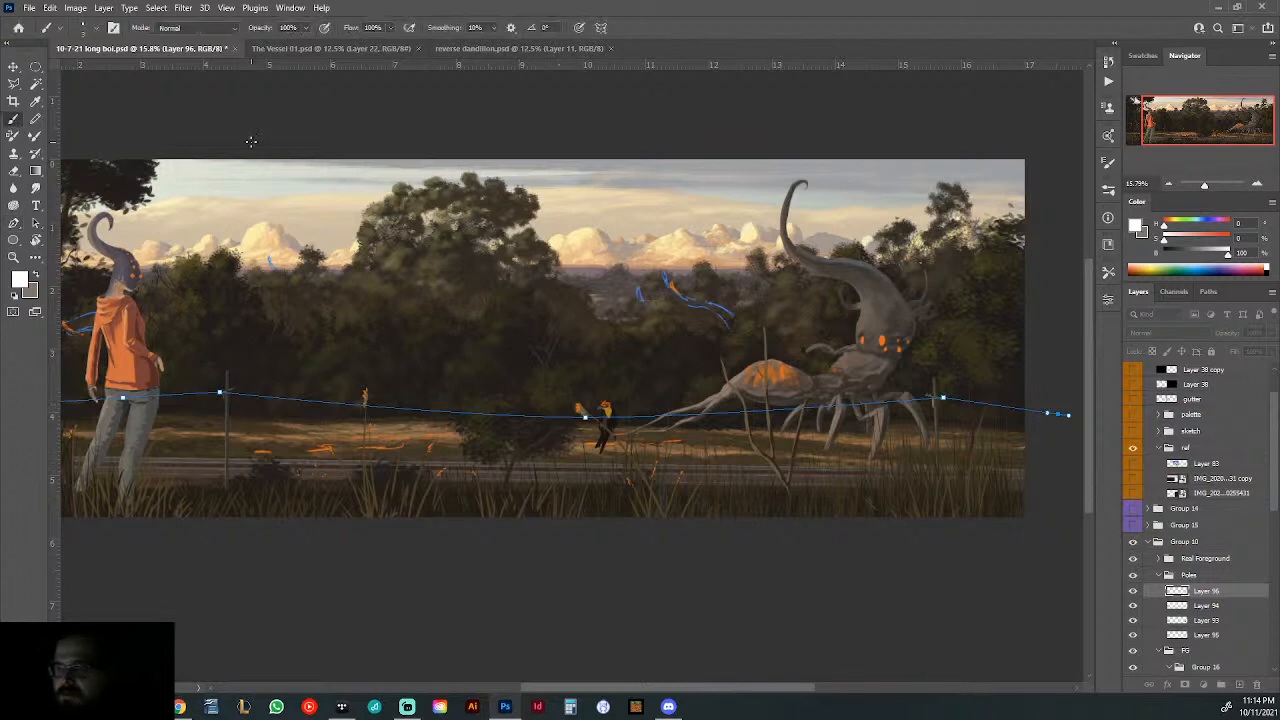
click(14, 224)
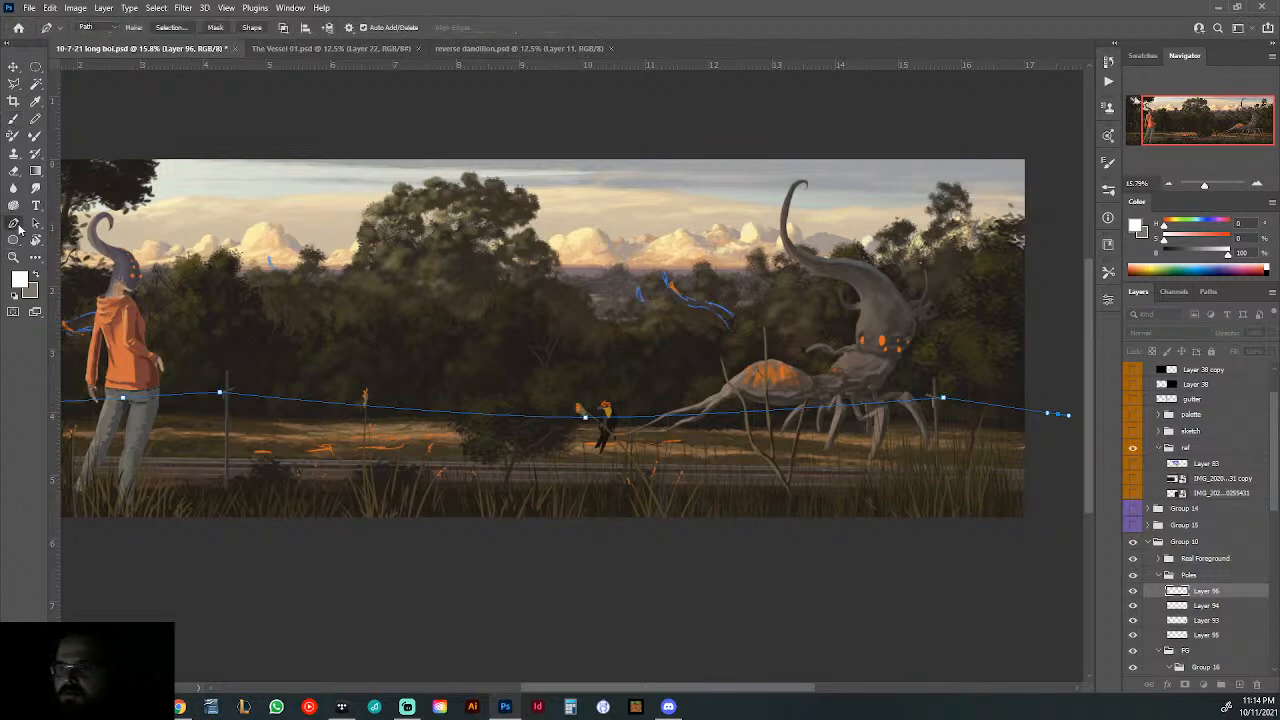